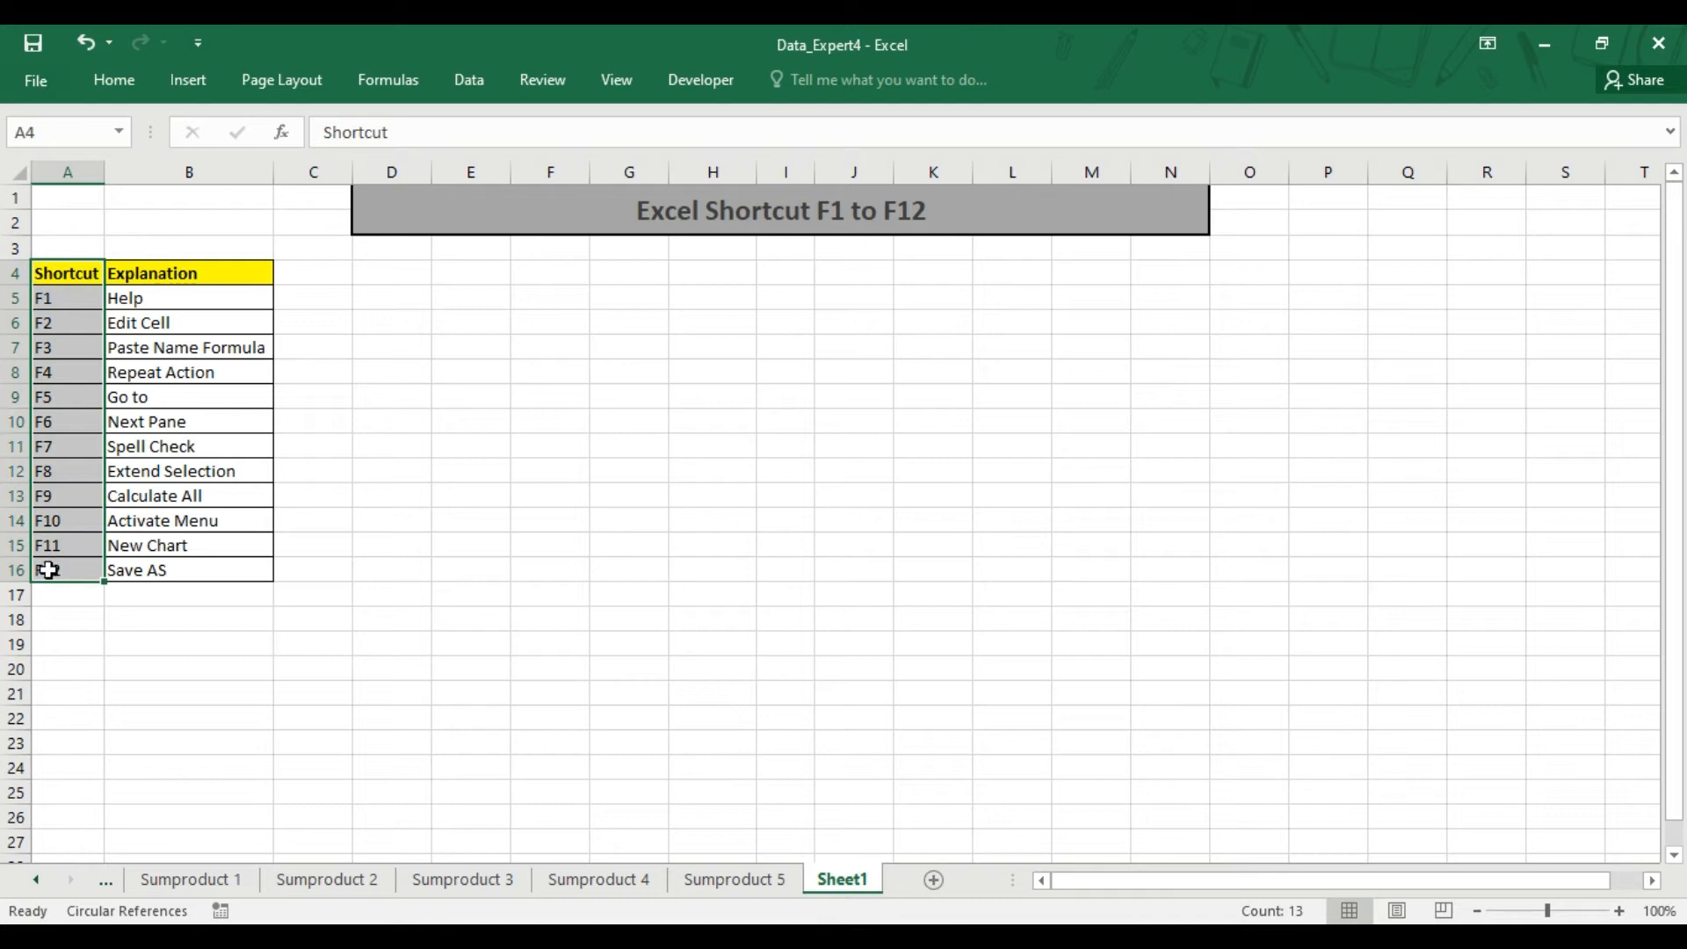
Step: Search the built-in Help for "SUm", skim through the matching articles, and close the Help window
left_click_drag(155, 272, 167, 585)
left_click(469, 394)
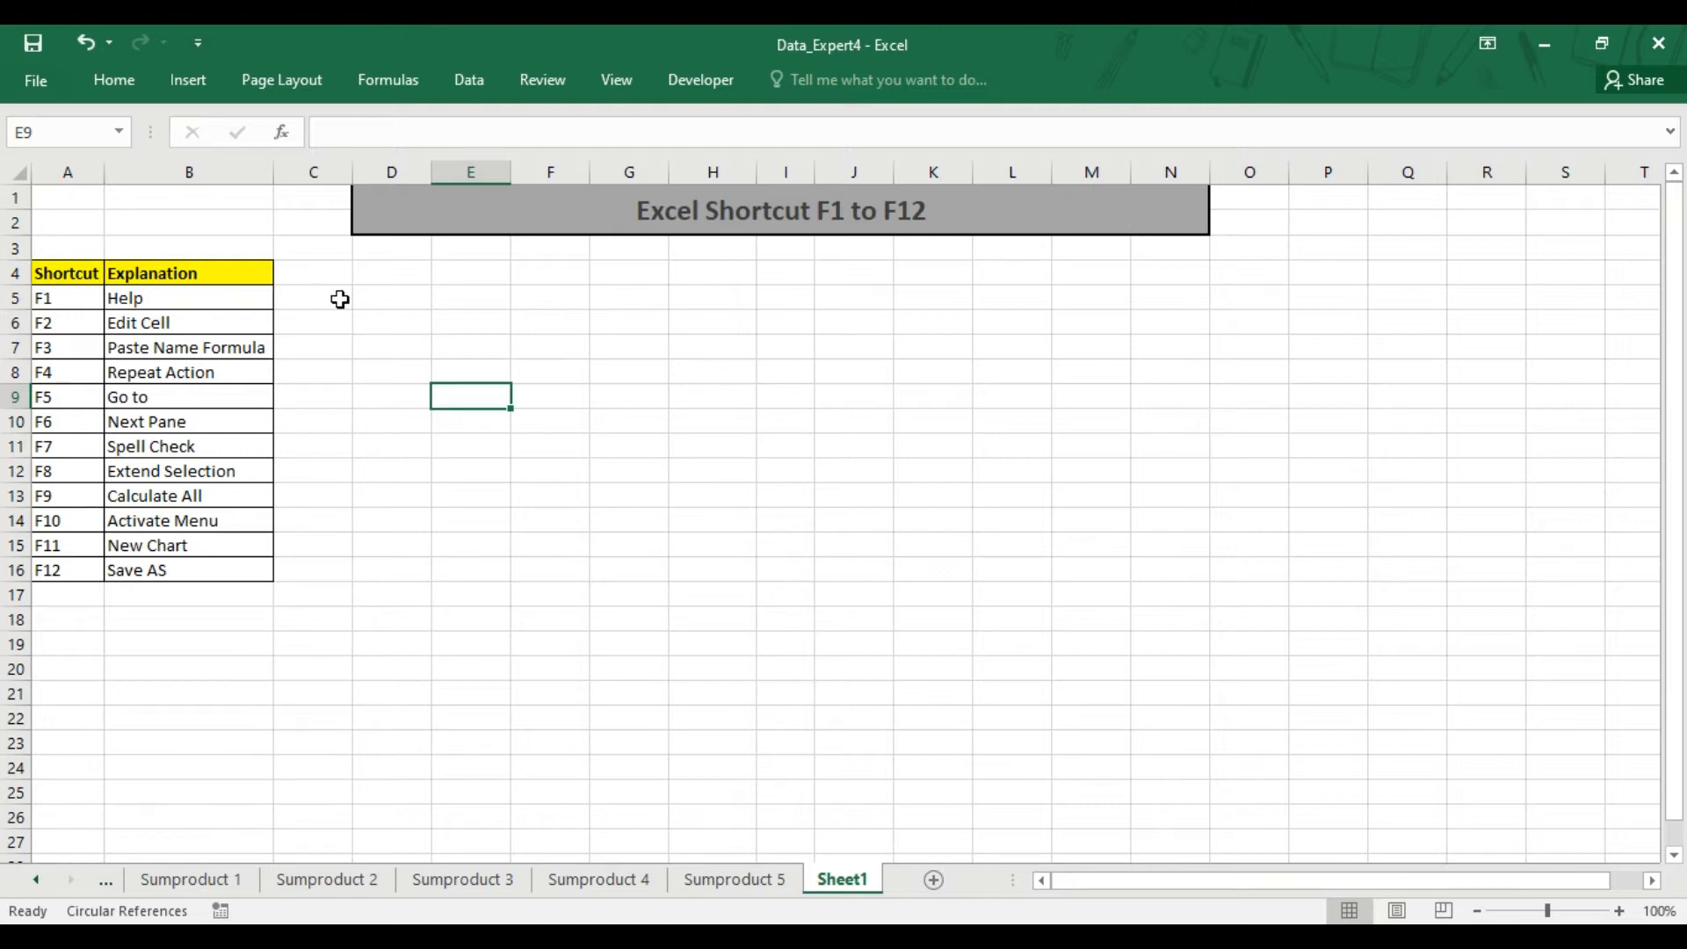
key("F1")
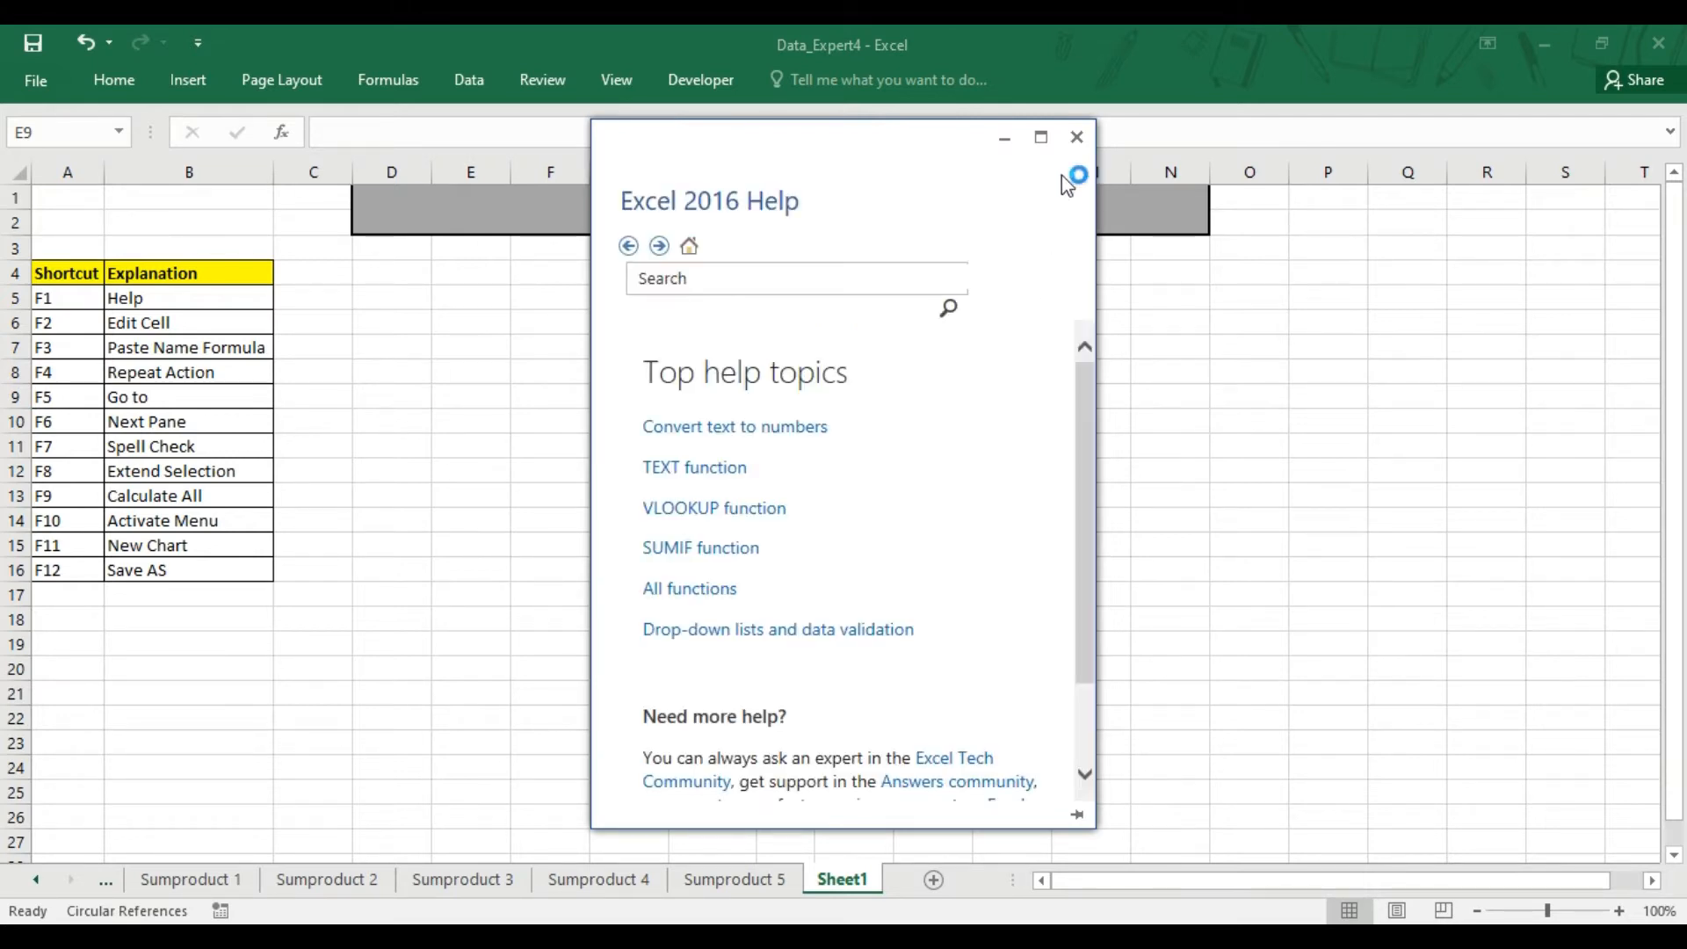
left_click(669, 281)
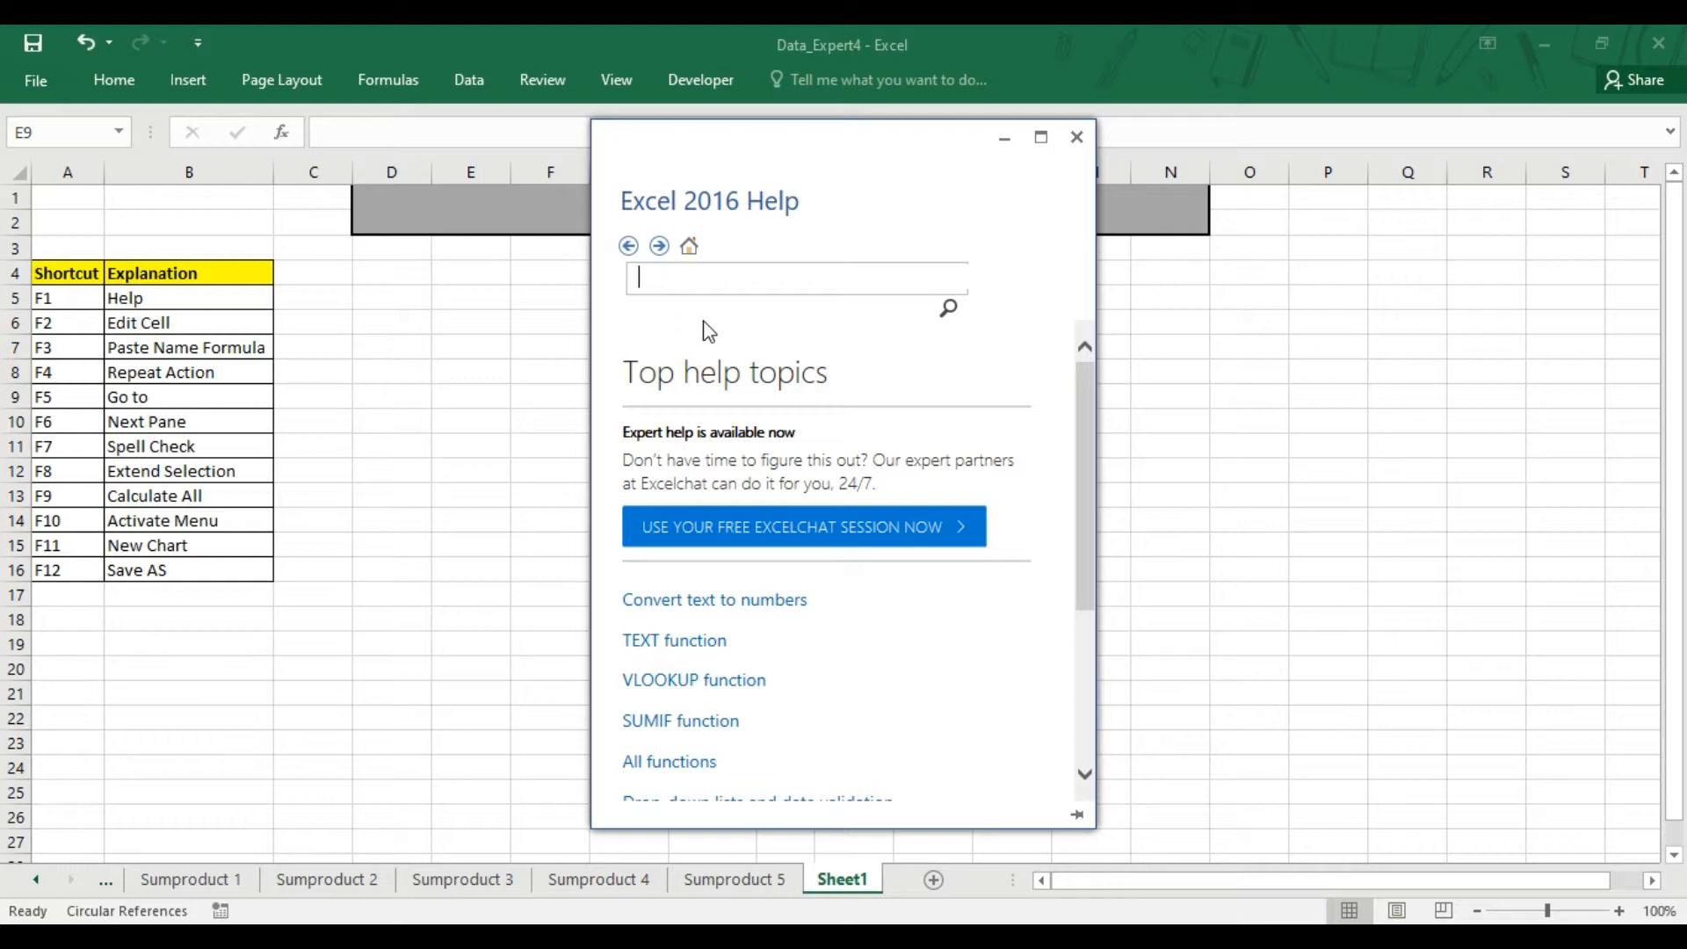
type("SUm")
key("Return")
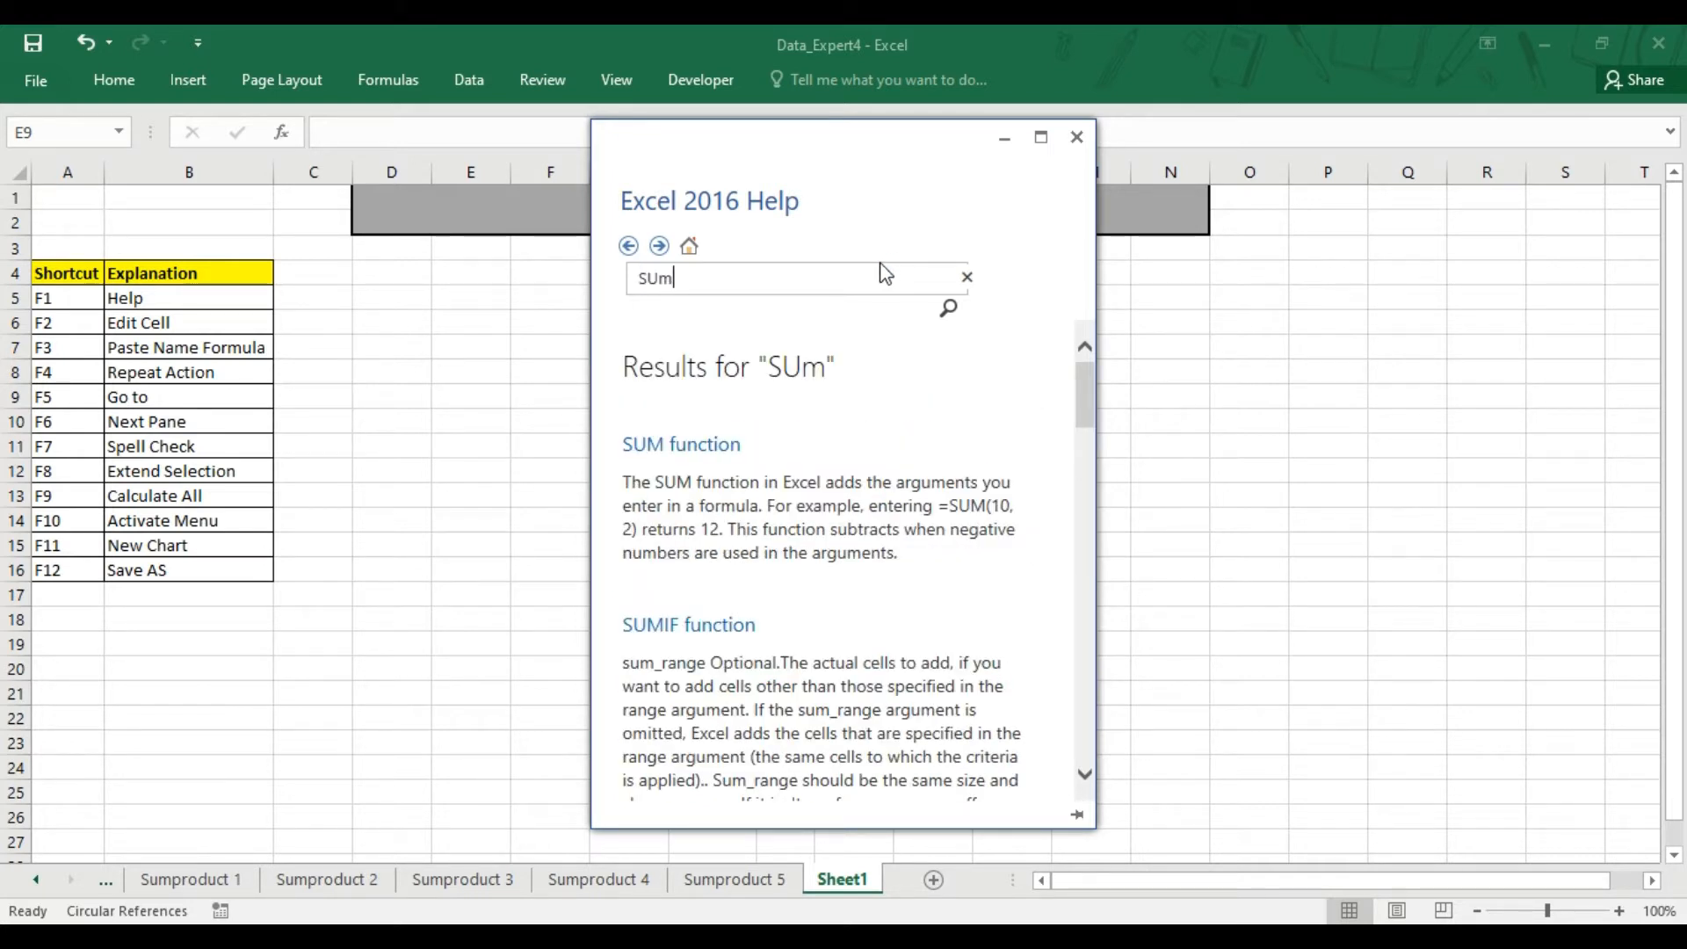
scroll(817, 615, "down", 10)
scroll(829, 569, "down", 3)
scroll(951, 408, "up", 10)
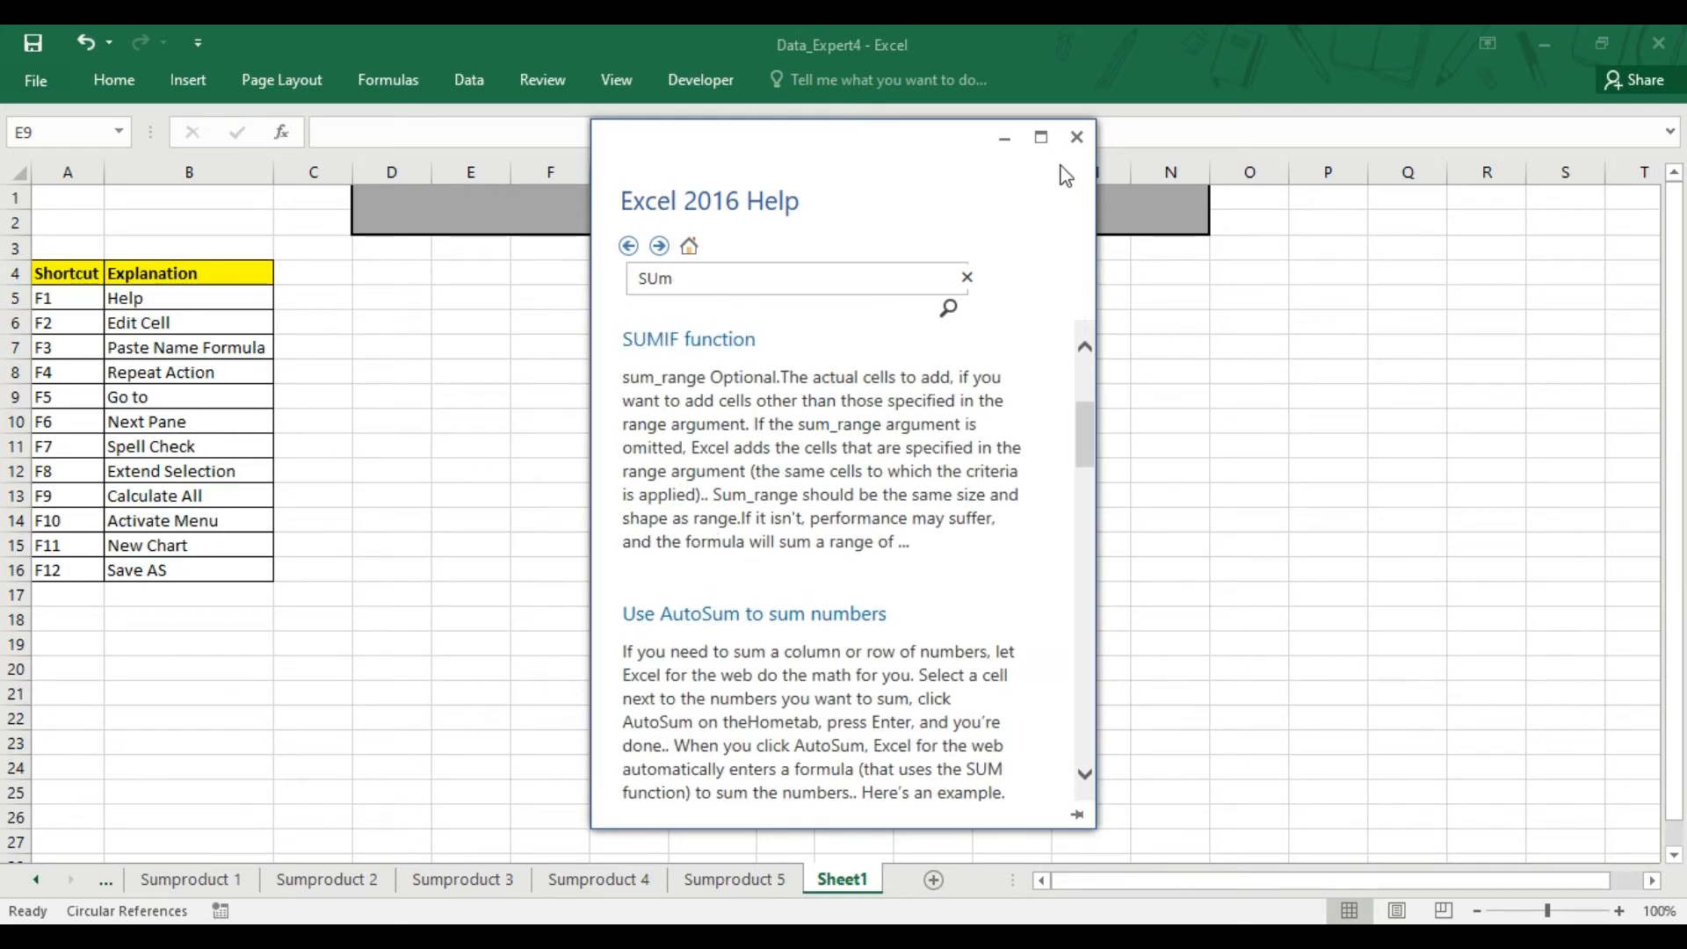
left_click(1076, 136)
left_click(549, 339)
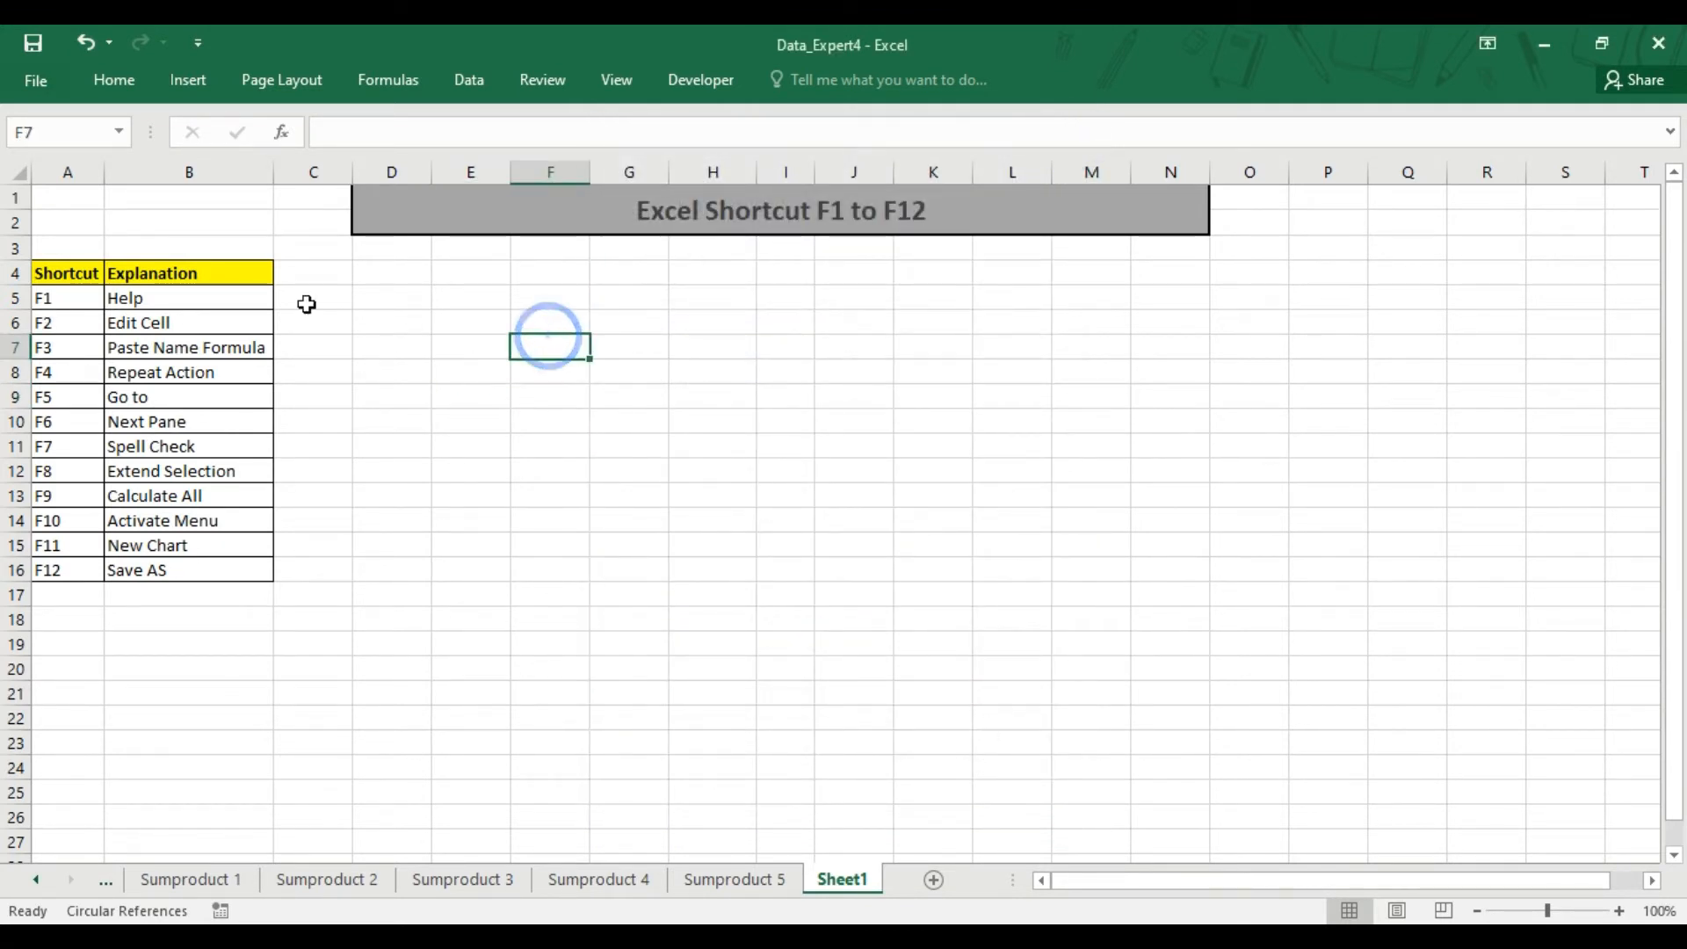
Step: Make the F1 Help row of the shortcut table (A5:B5) bold
left_click_drag(74, 301, 207, 316)
left_click(208, 302)
left_click(49, 298)
left_click_drag(49, 298, 137, 299)
key("ctrl+b")
left_click(292, 330)
left_click(171, 323)
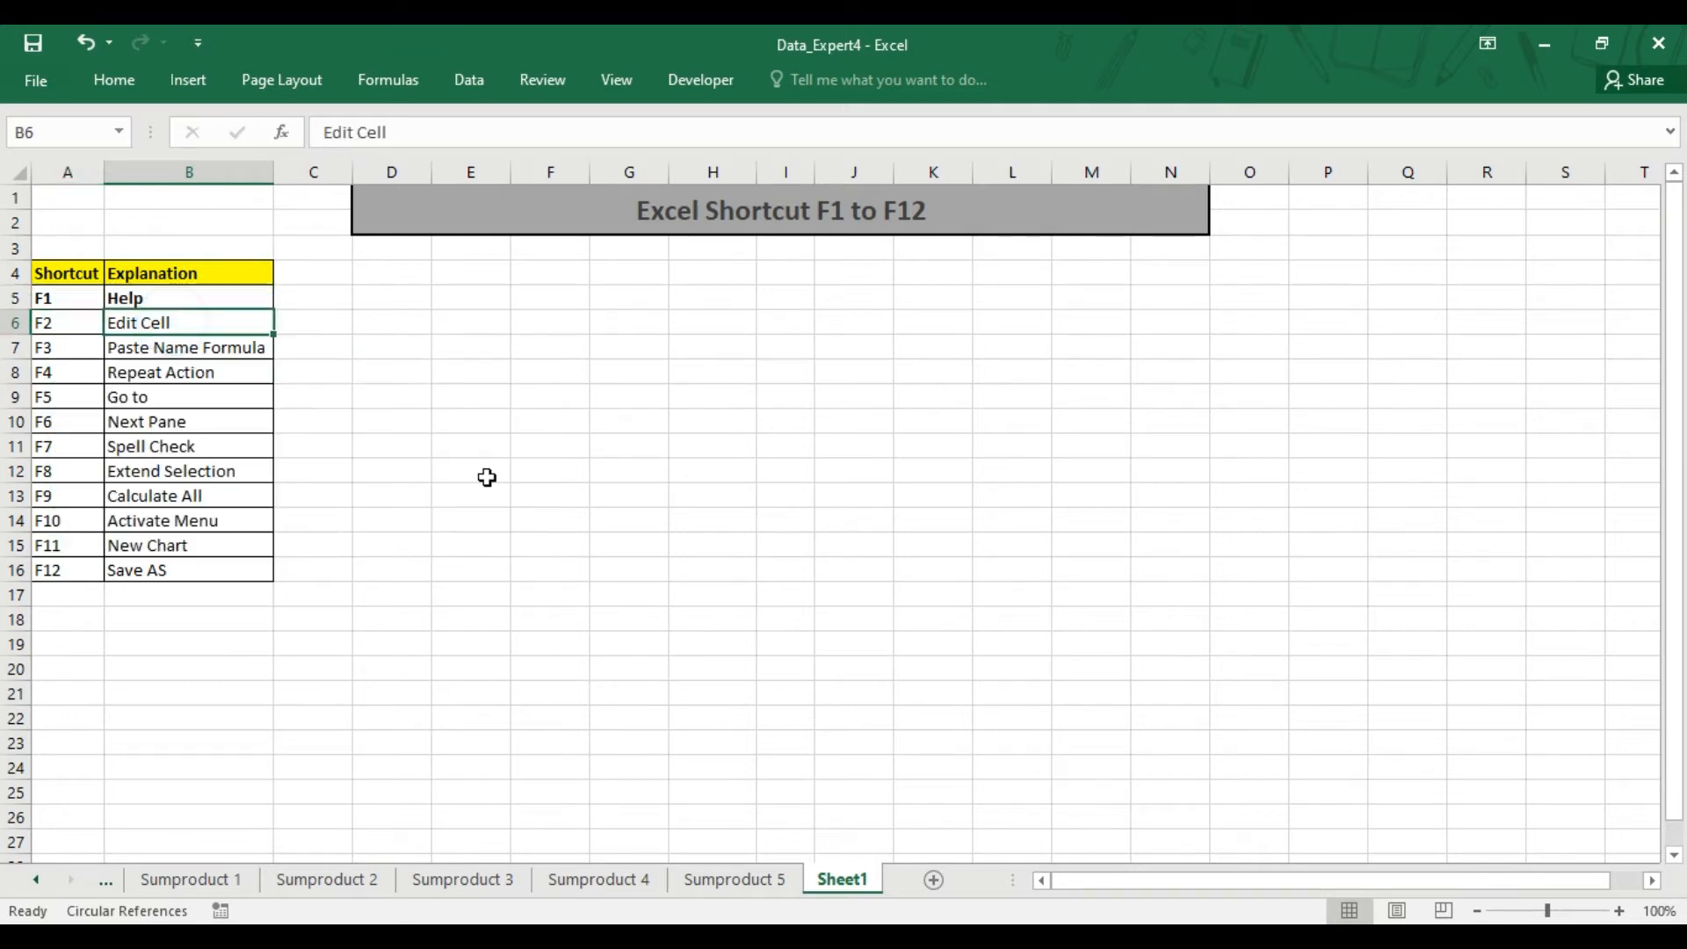
Step: Enter the sample text "fgfgfdgdf" in cell E8
left_click(527, 369)
left_click(445, 321)
left_click(849, 344)
left_click(524, 347)
left_click(762, 324)
left_click(507, 370)
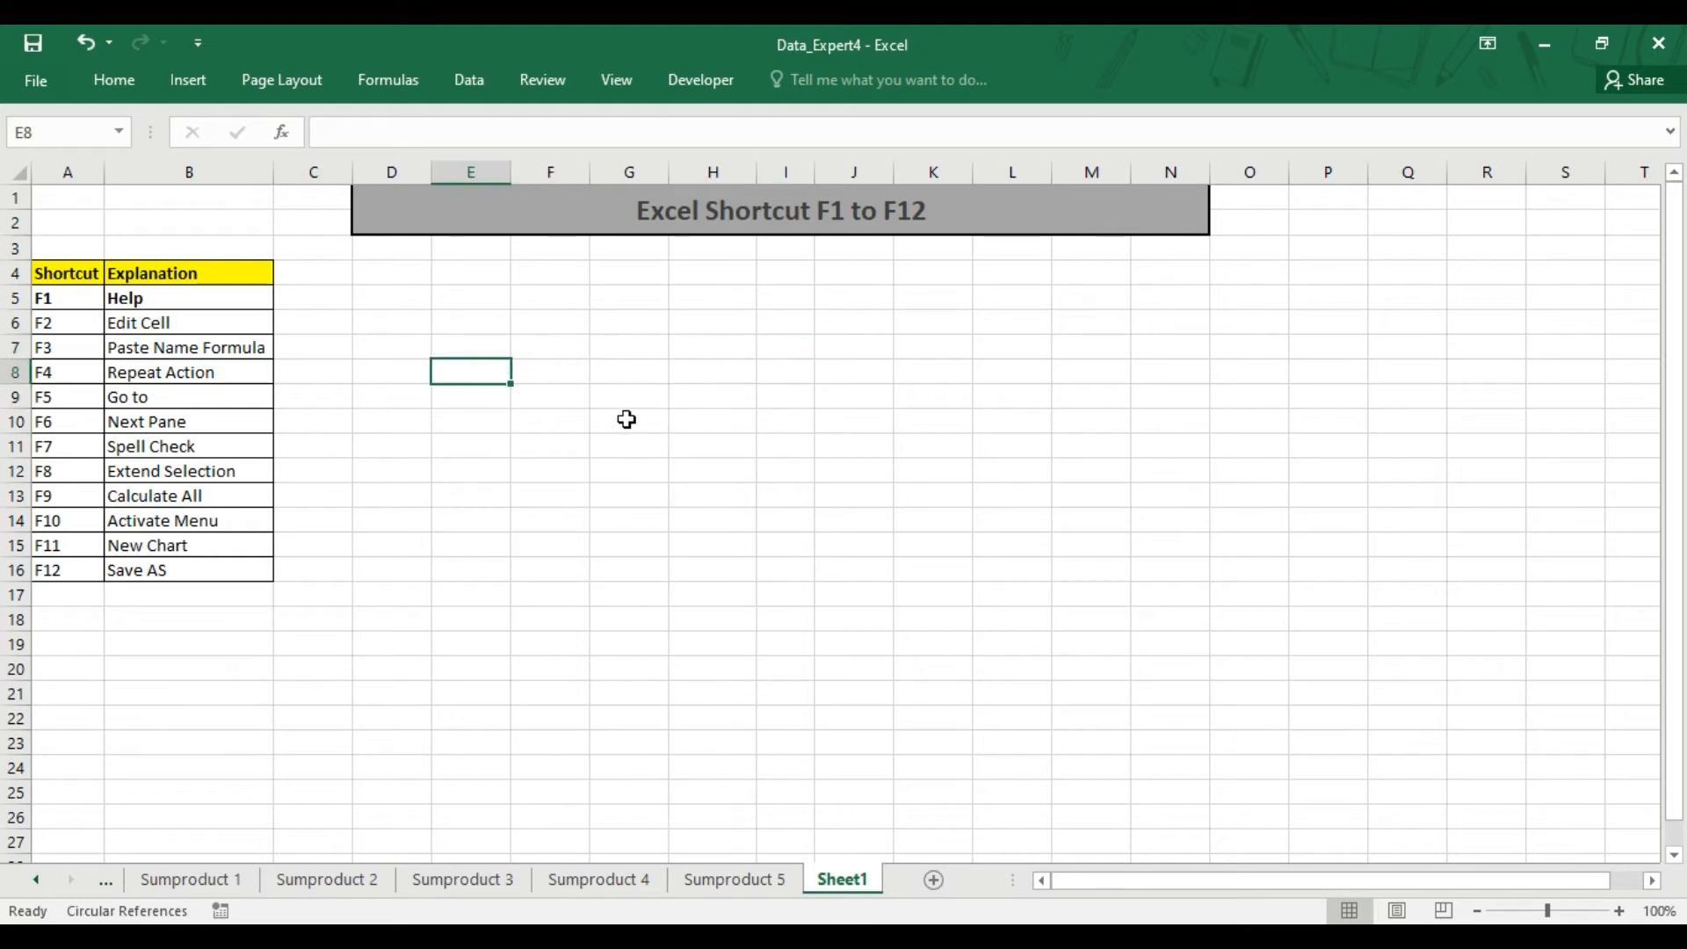
type("fgfgfdgdf")
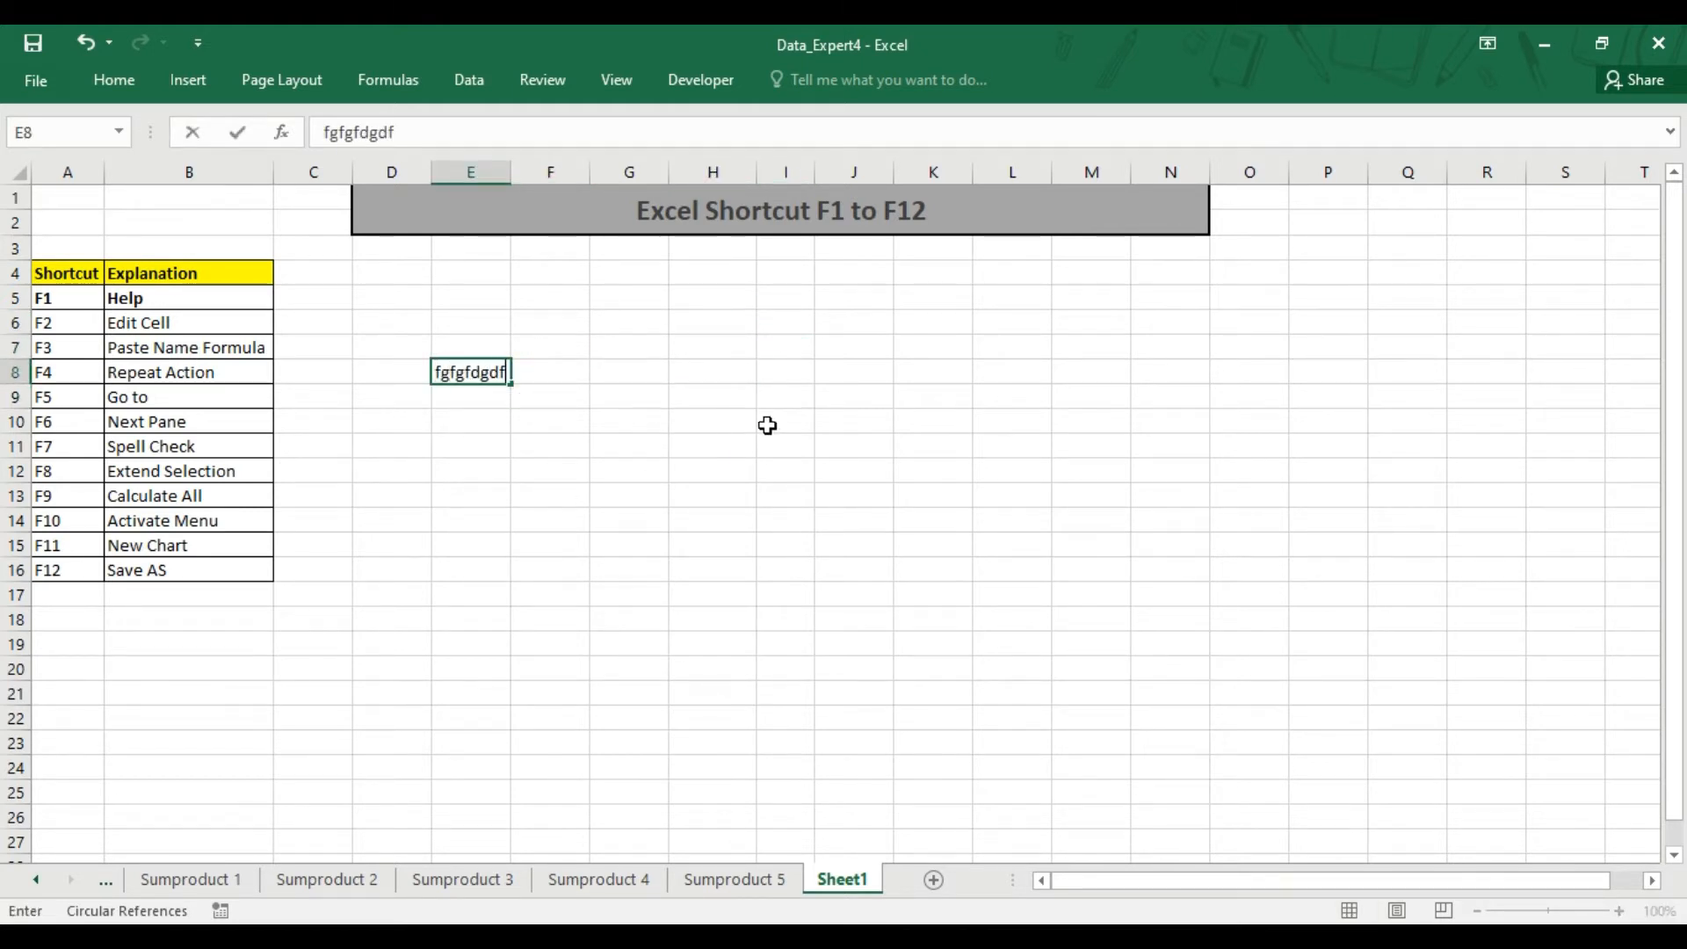
left_click(746, 403)
Step: Put cell E8 into edit mode, highlight its text, and leave the cell without altering the contents
left_click(471, 370)
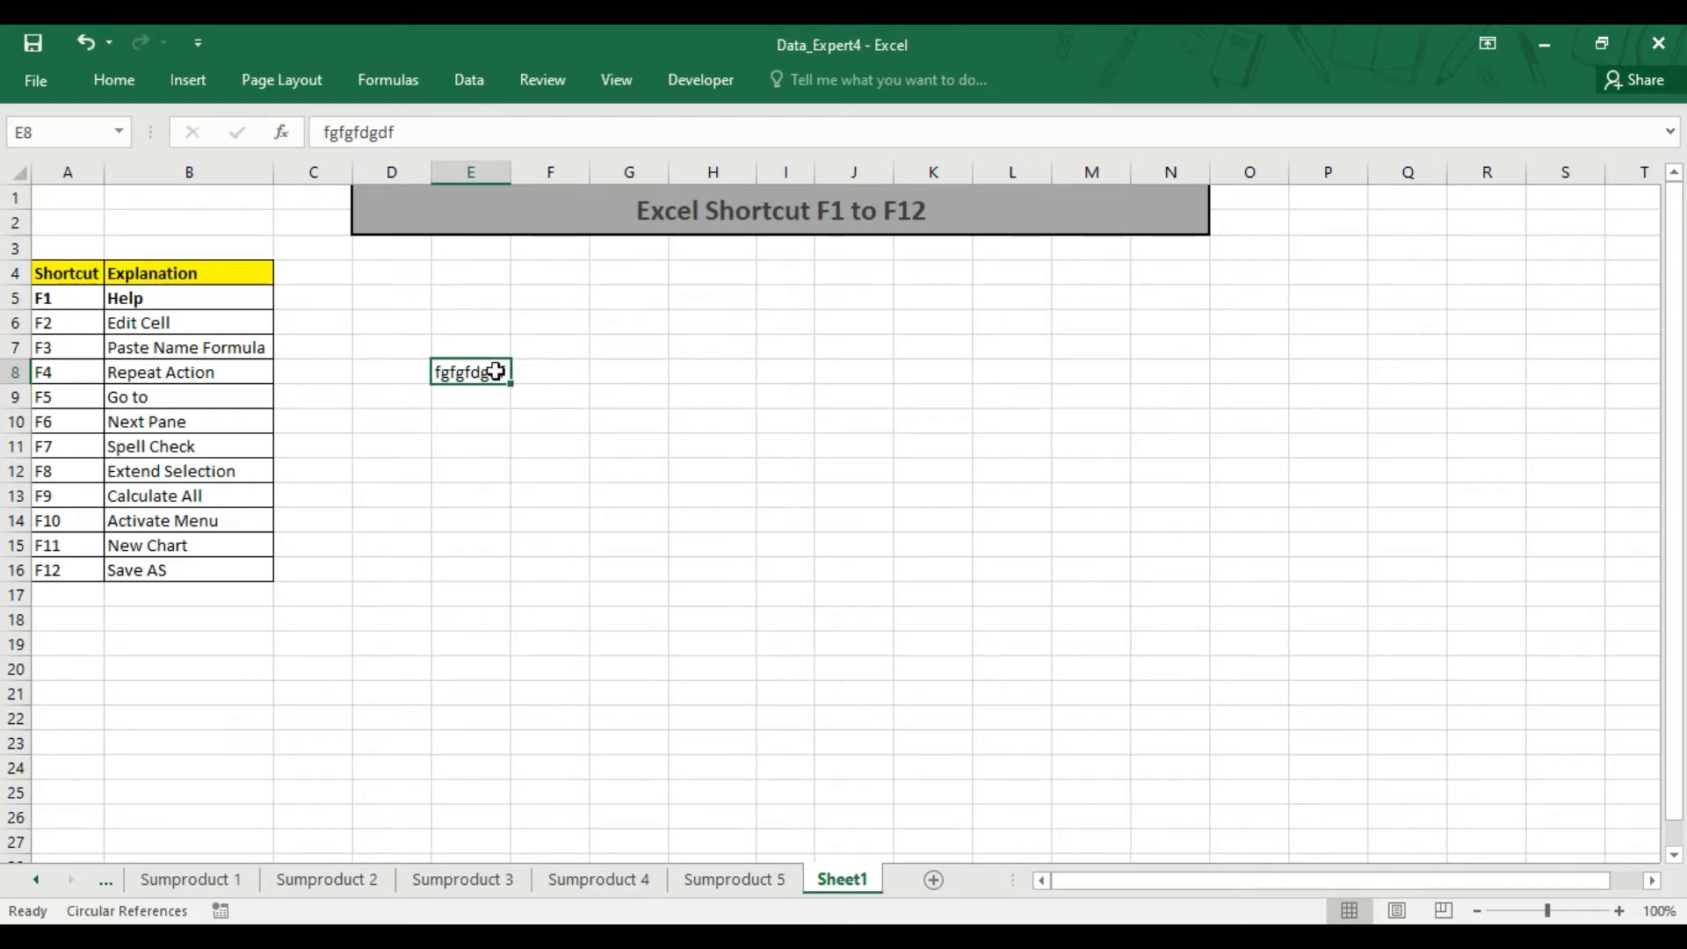
key("F2")
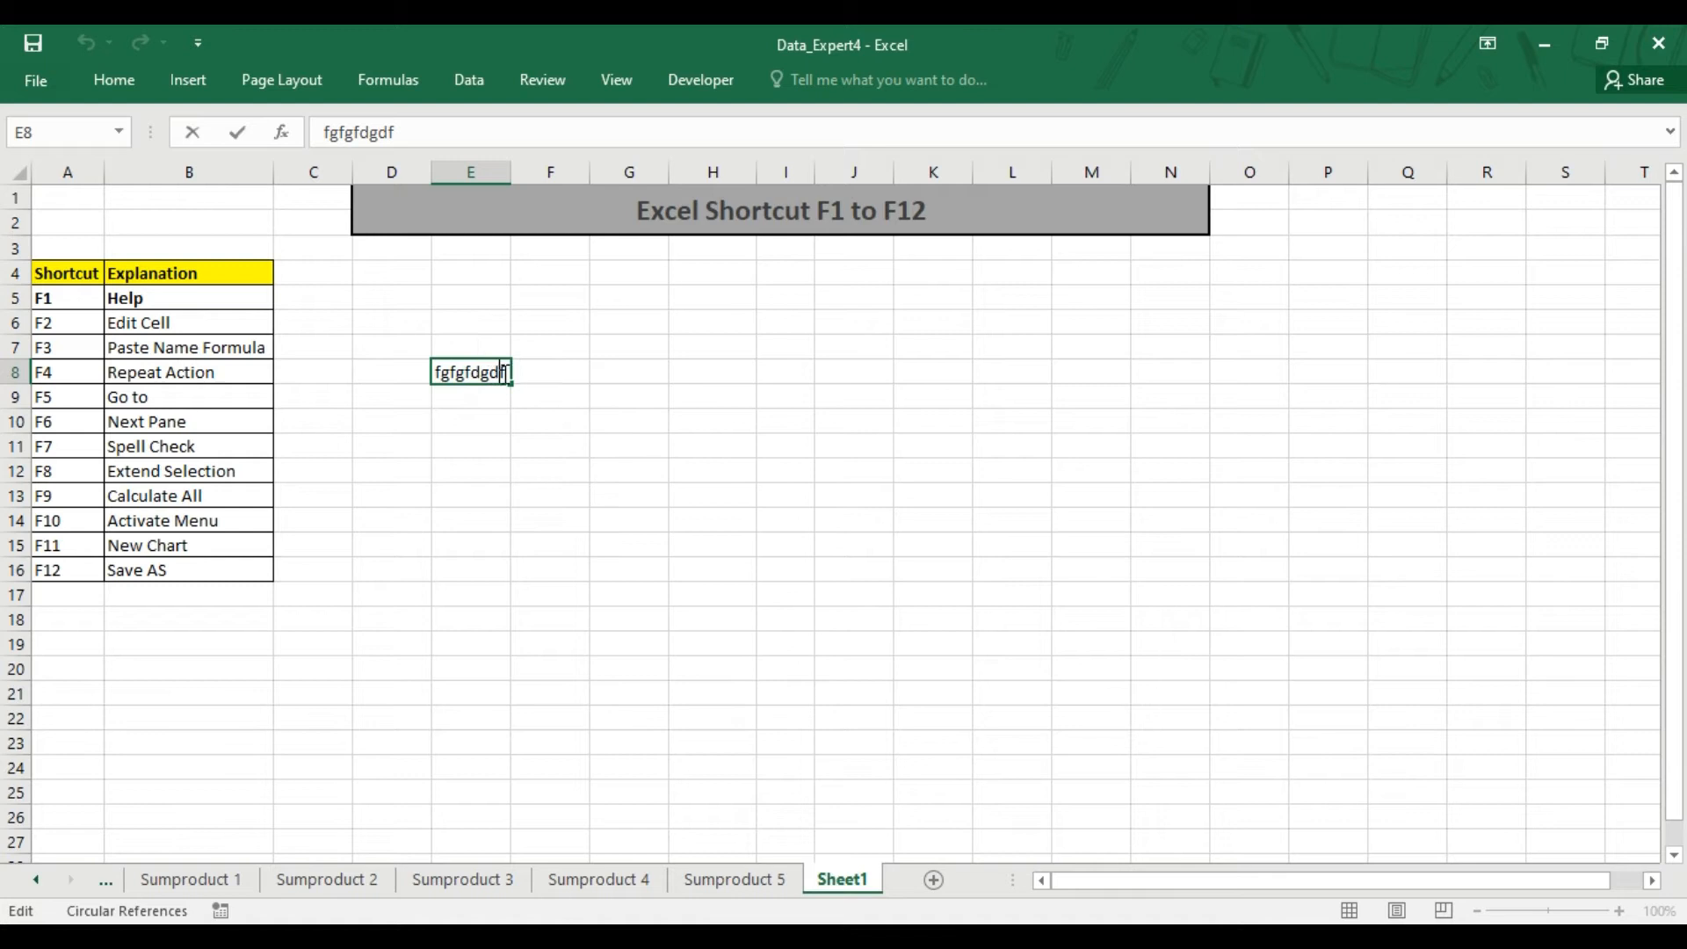
left_click_drag(507, 373, 432, 371)
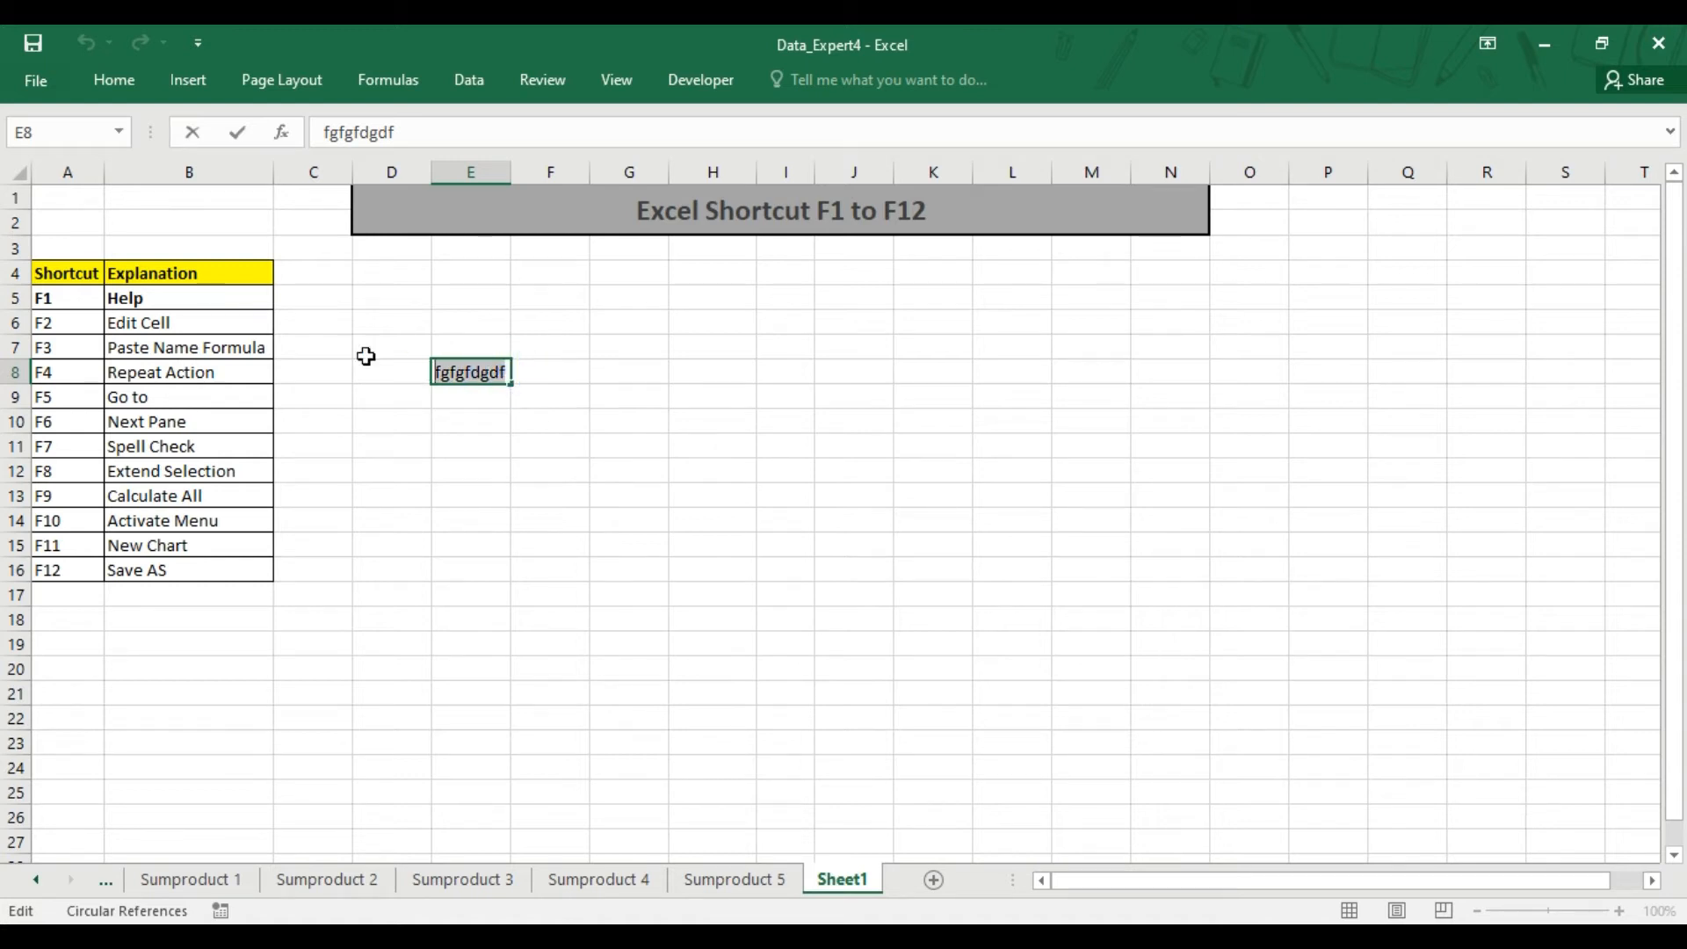
left_click(488, 373)
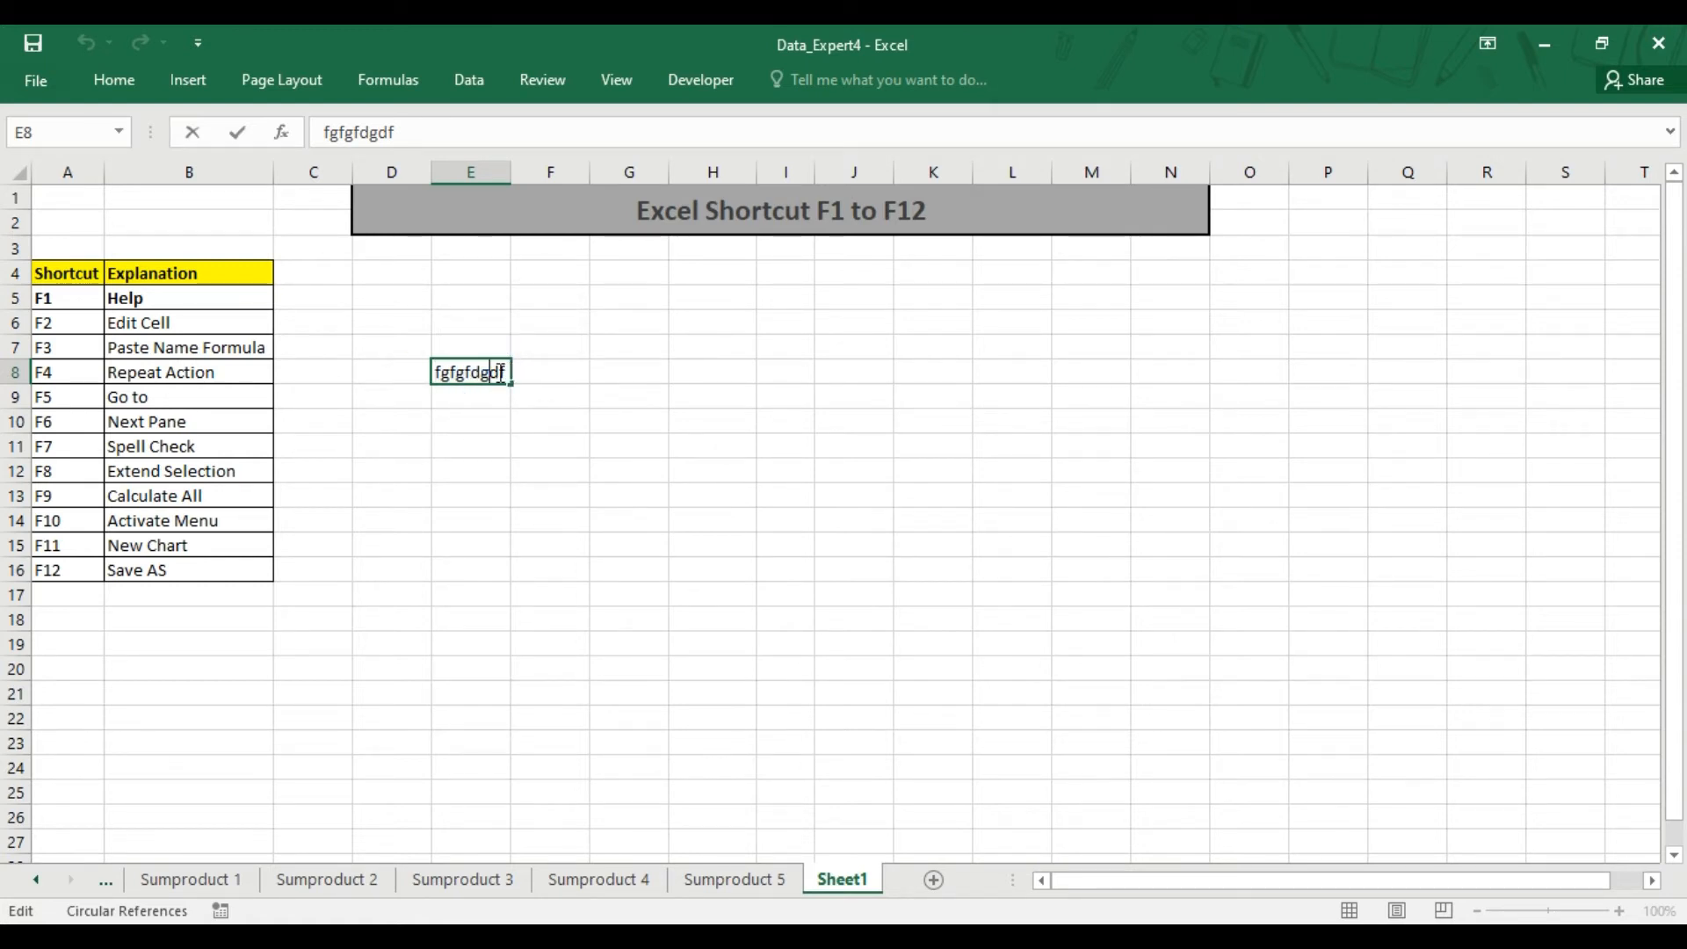
left_click(484, 423)
left_click(471, 373)
left_click(471, 447)
left_click(475, 375)
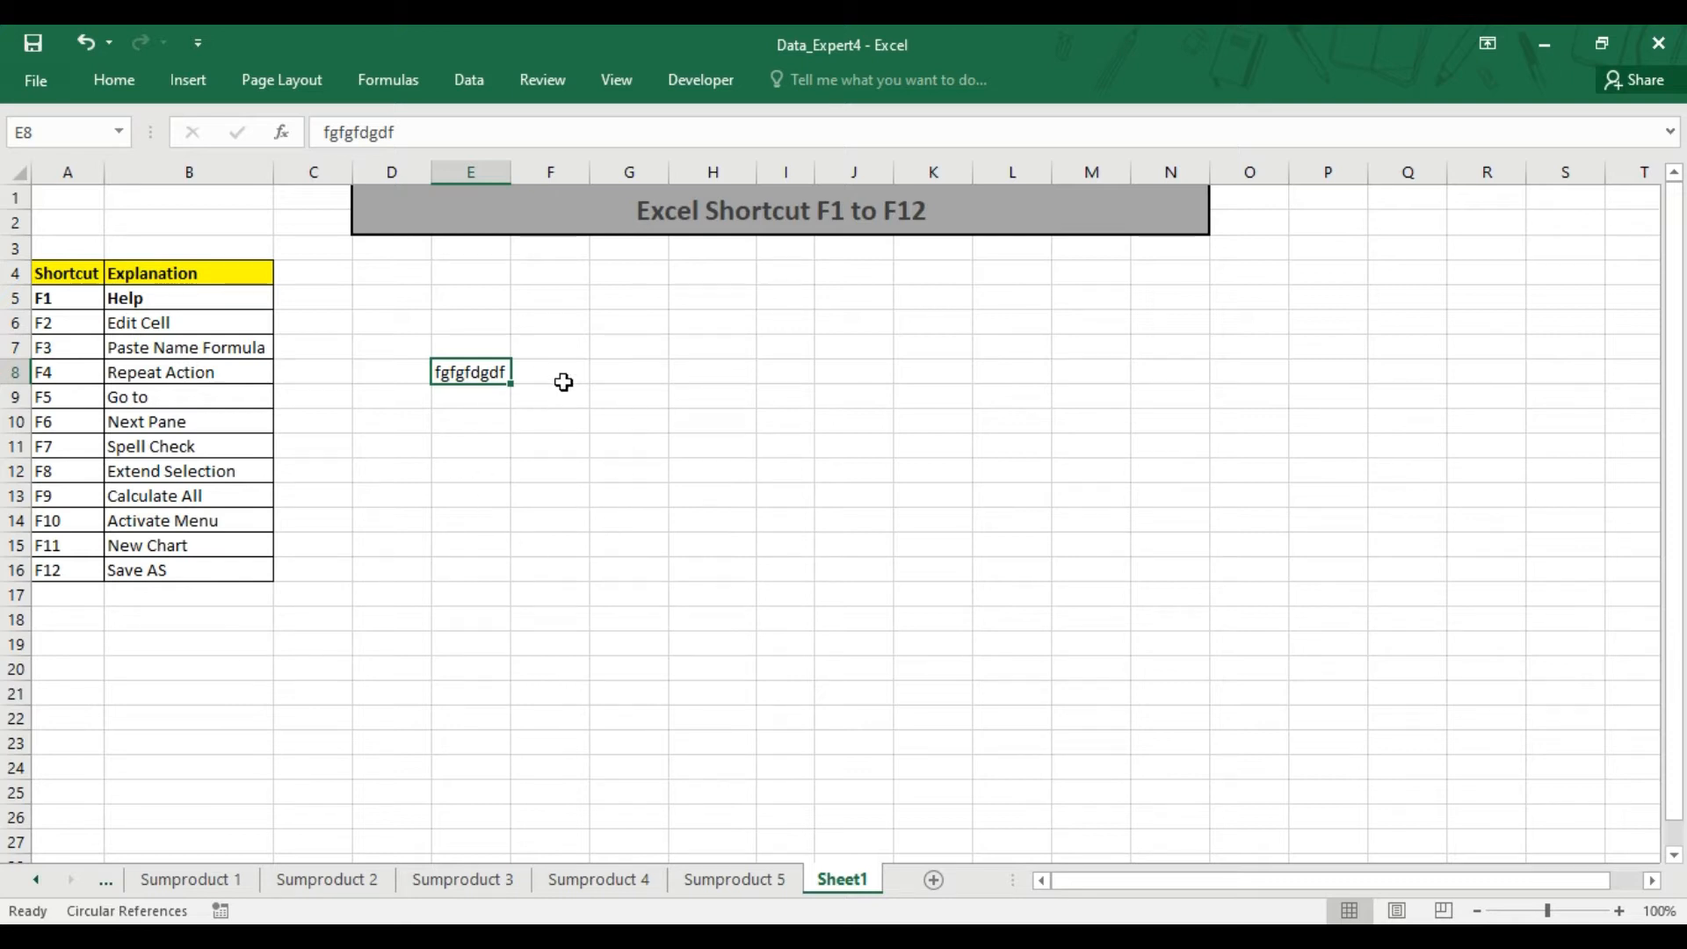
Step: Edit the text in cell E8 to read "fgfgkfgkfmg", confirm it, and clear the cell
key("F2")
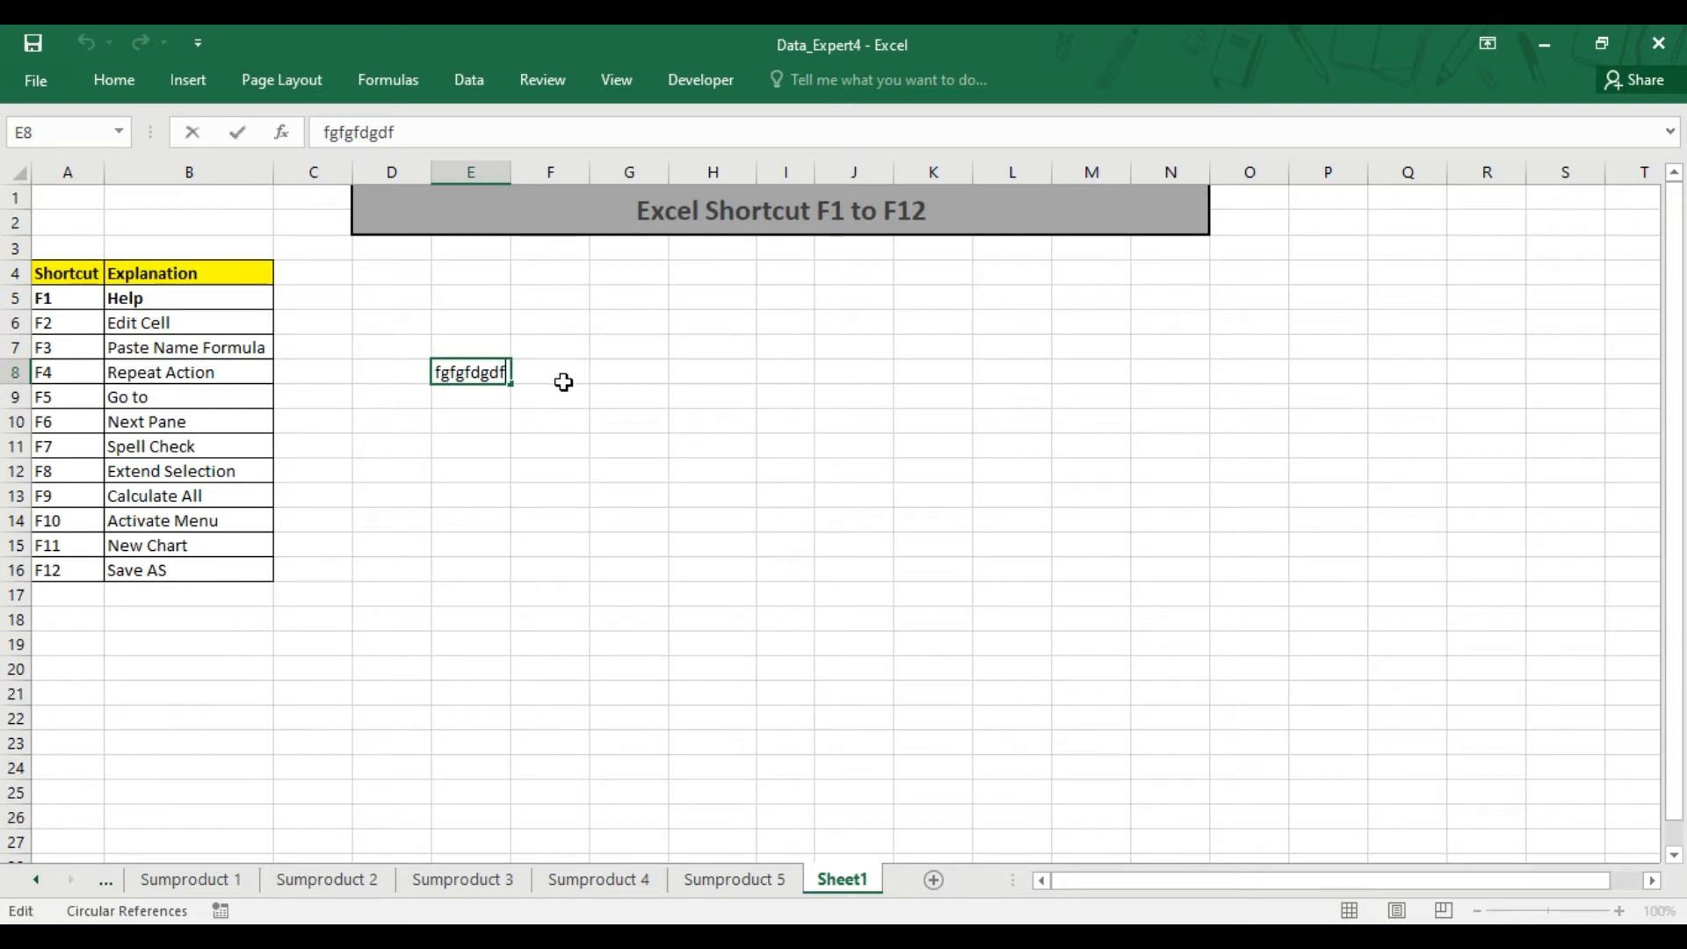
key("BackSpace")
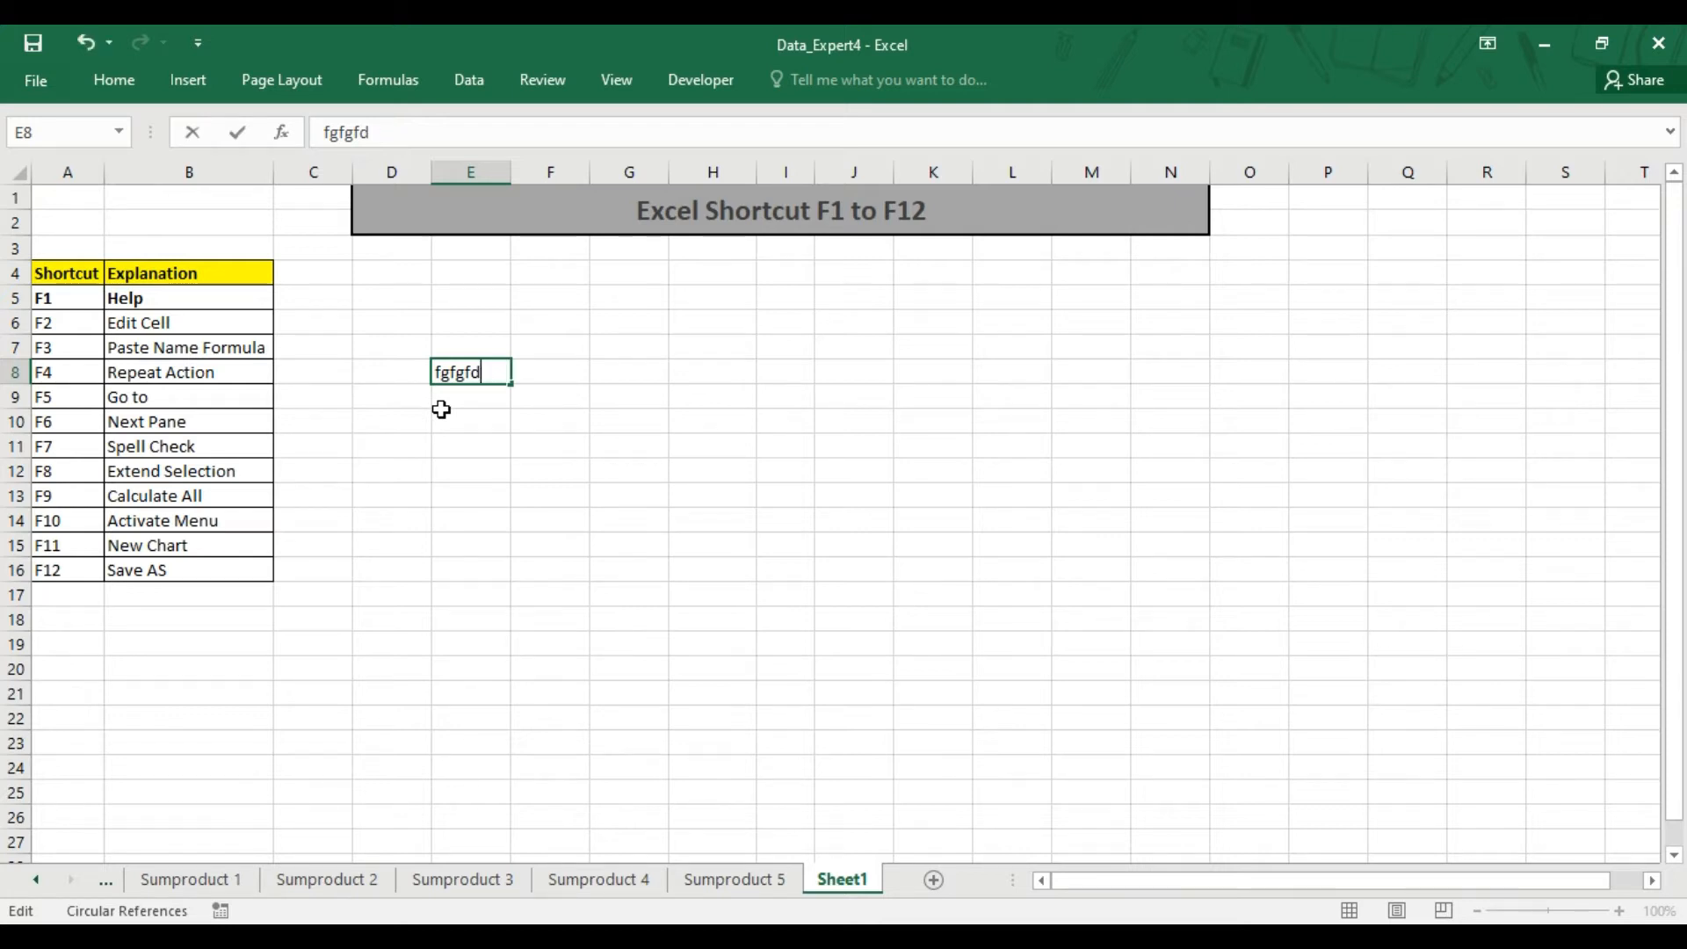
type("fgkfmg")
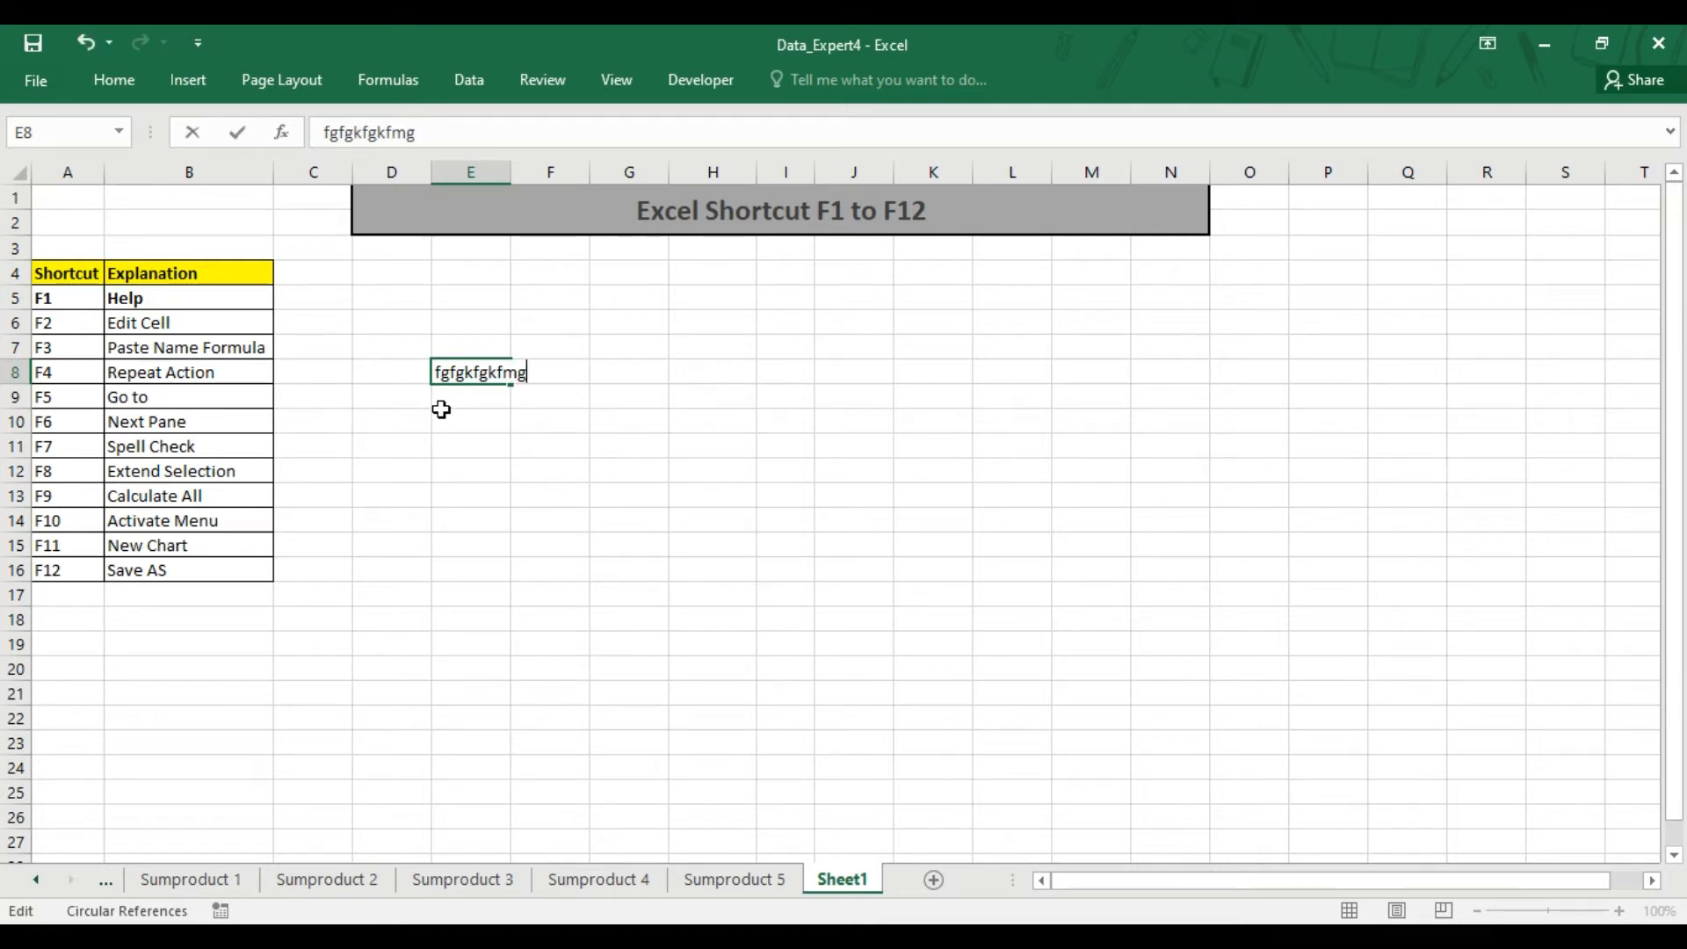
key("Return")
key("Up")
key("Delete")
Step: Make the F2 Edit Cell row (A6:B6) bold and select the F3 row below it
key("Left")
key("Left")
key("Left")
key("Left")
key("Up")
key("Up")
key("shift+Right")
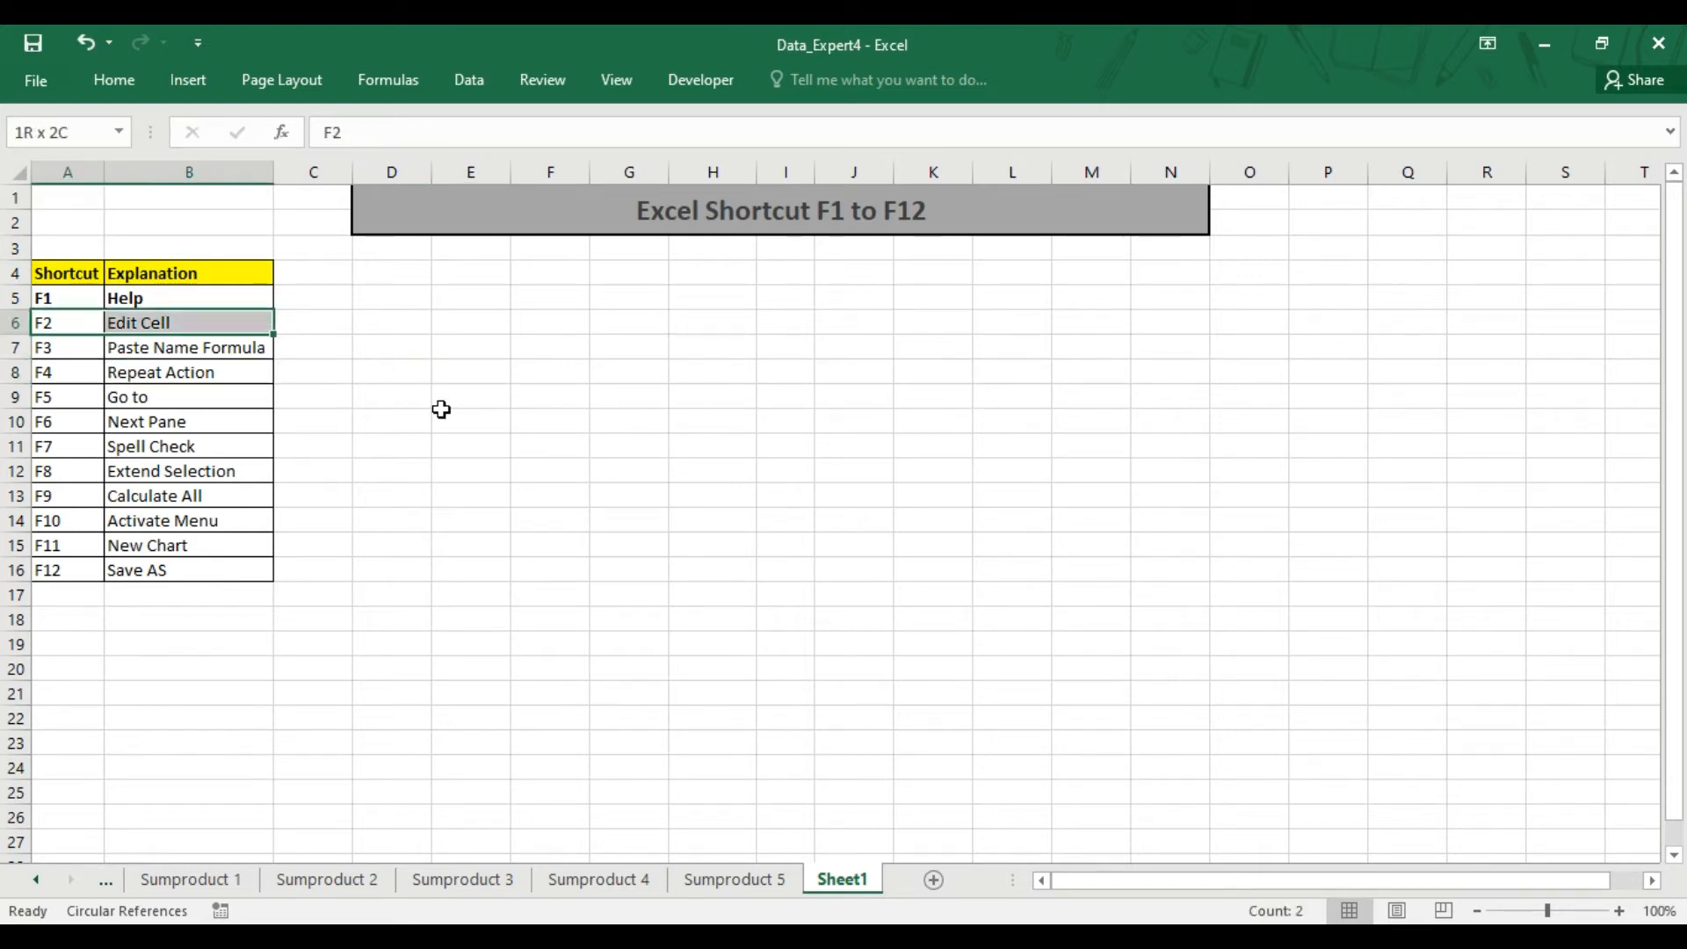
key("Down")
key("shift+Right")
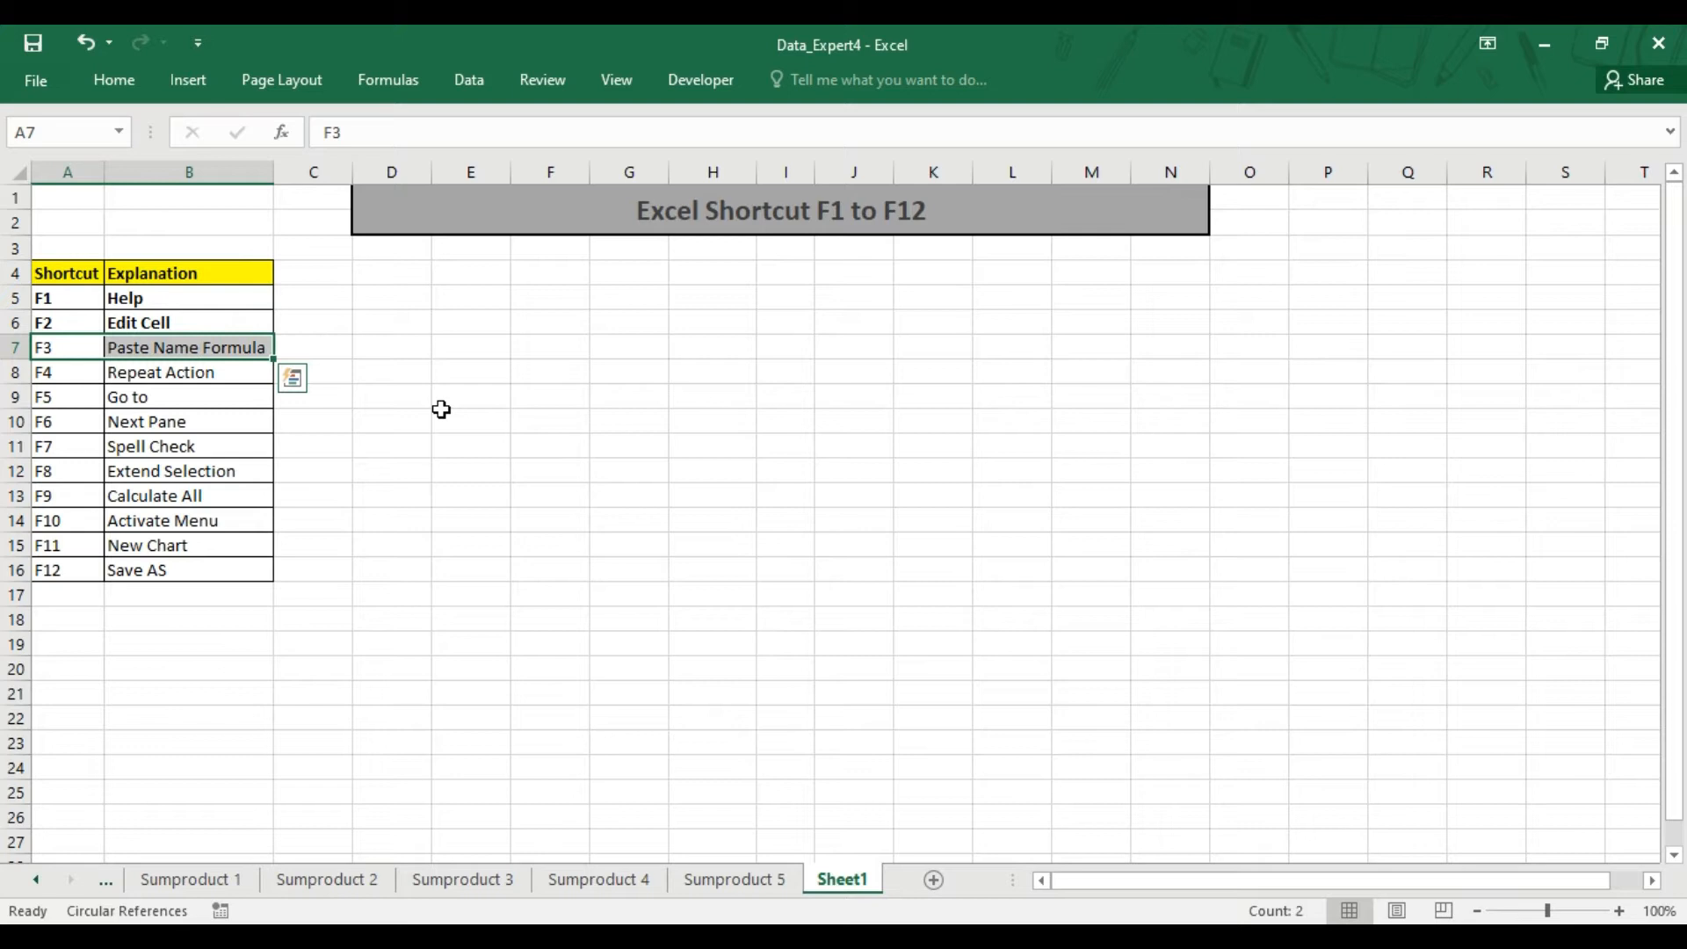
Step: Select the explanation entries in B5:B16 to check the name assigned to the range
key("Up")
key("Up")
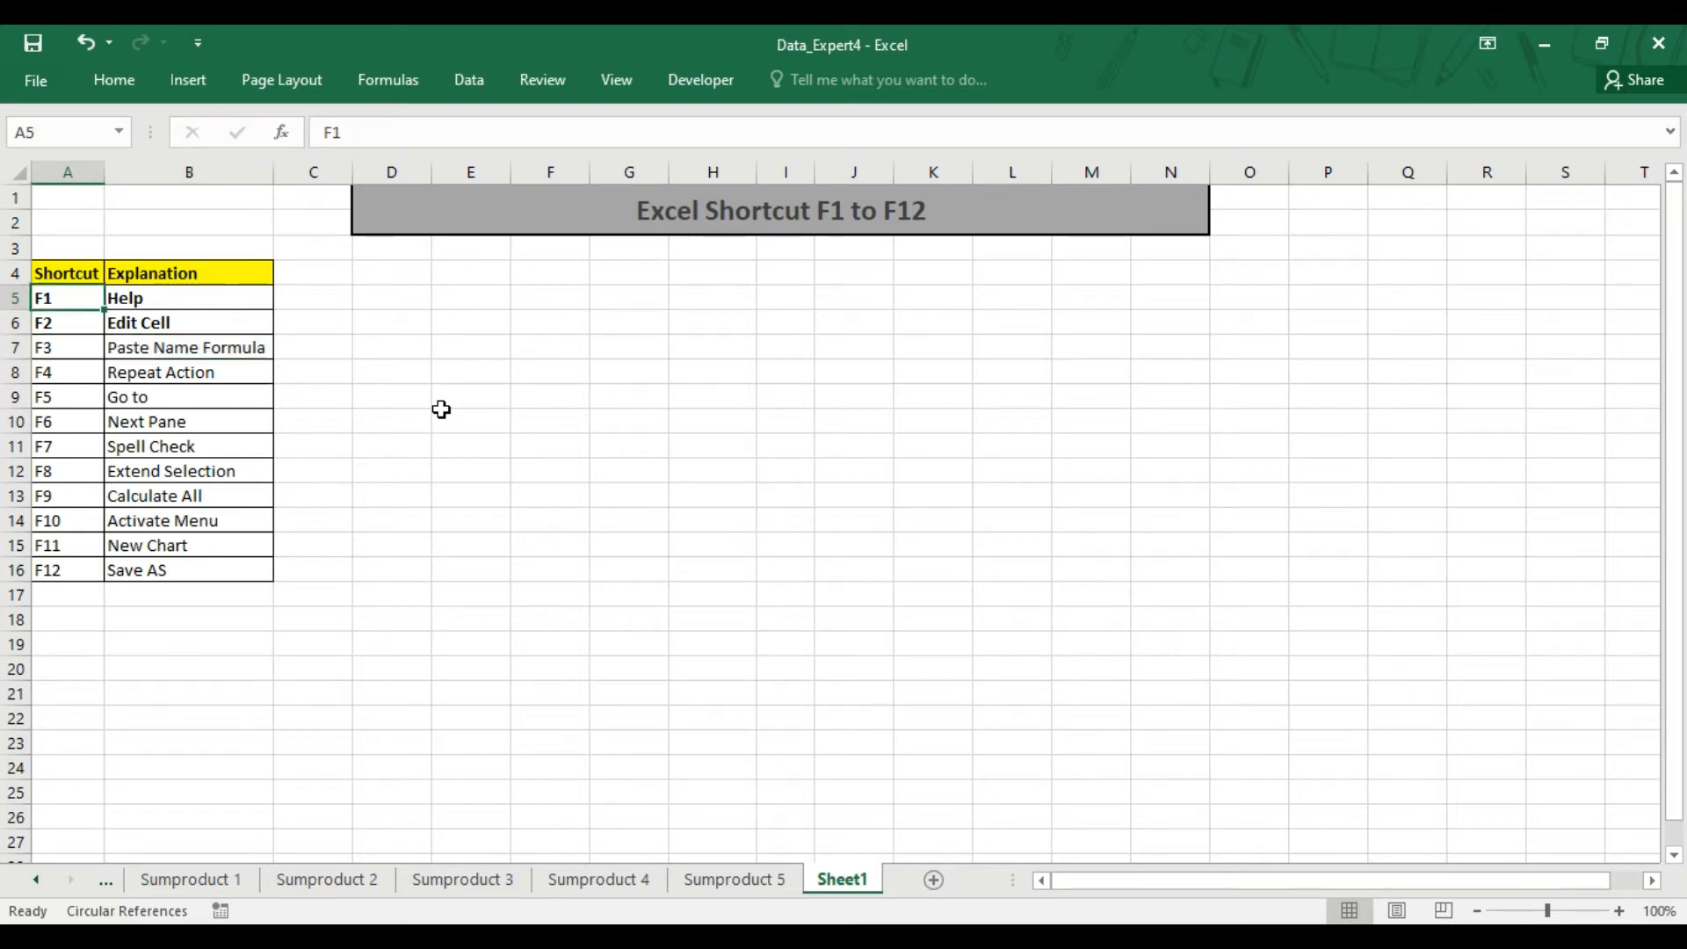
key("Up")
key("Right")
key("Down")
key("ctrl+shift+Down")
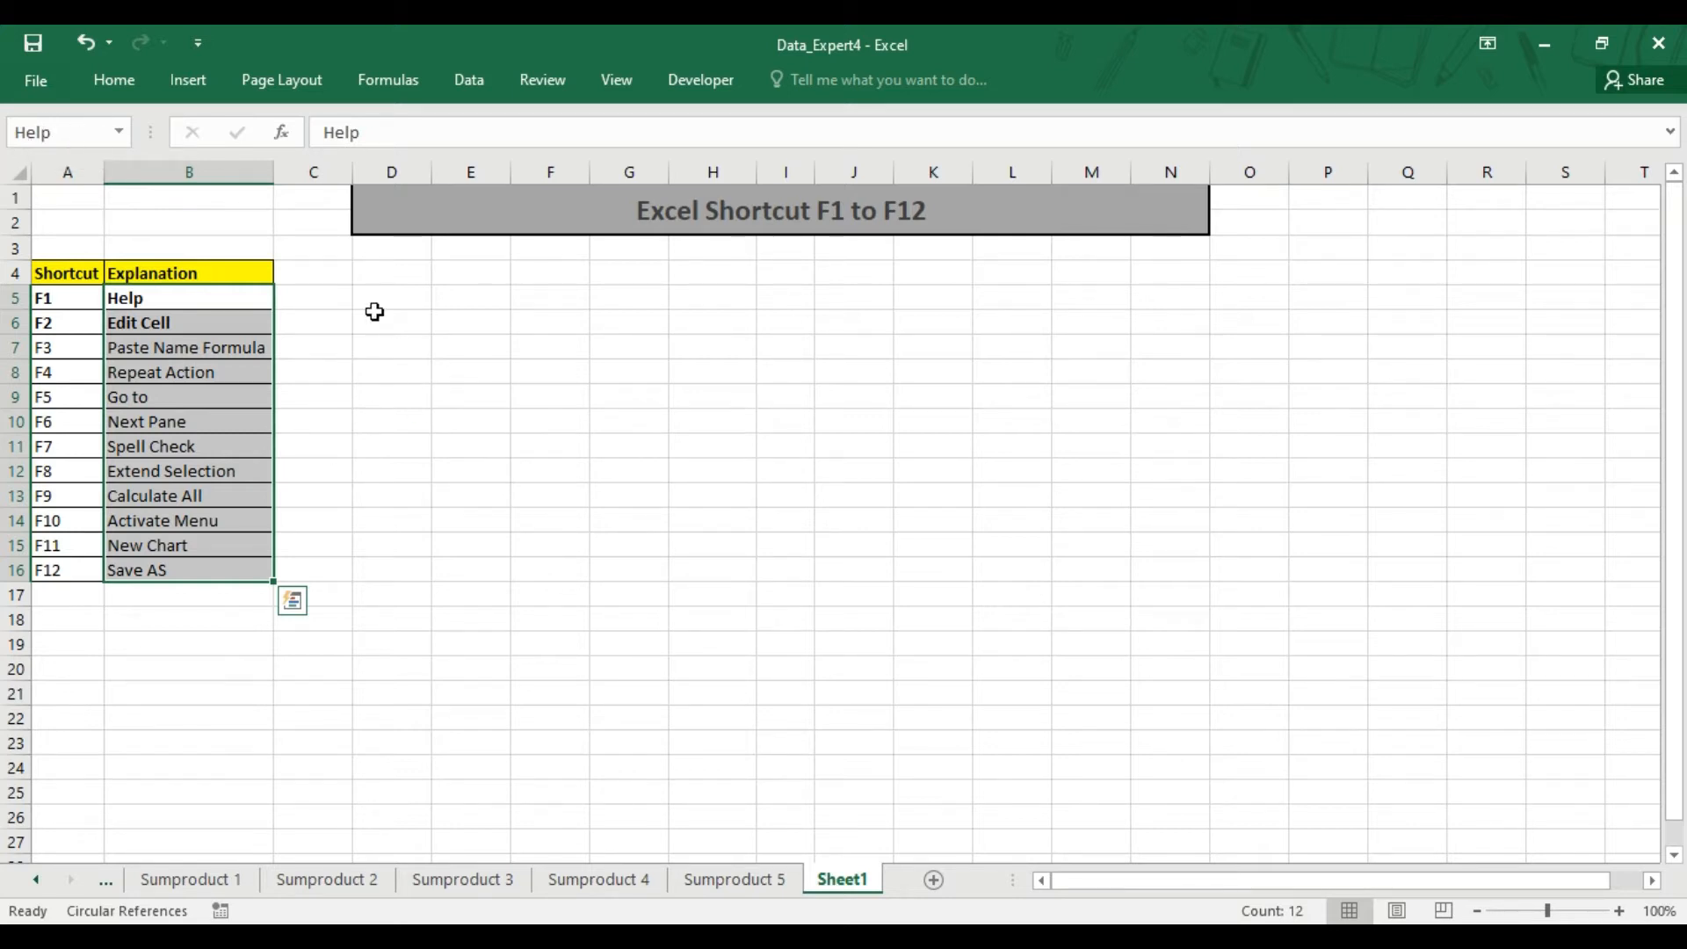
left_click(297, 274)
left_click(141, 299)
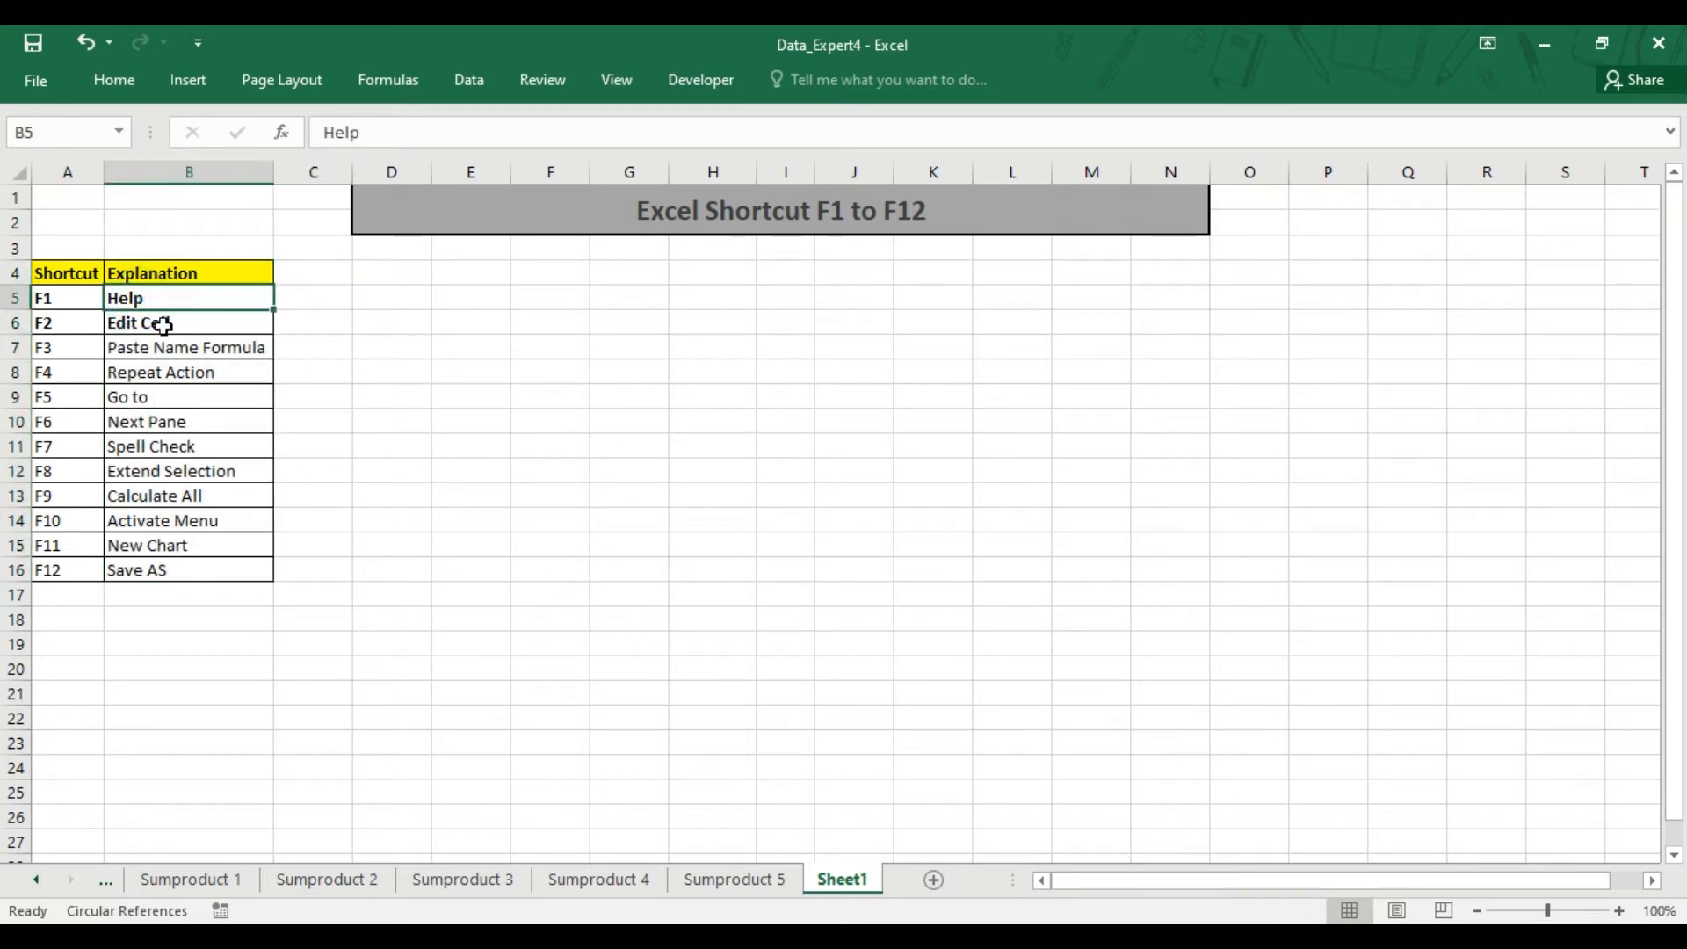
mouse_move(204, 307)
left_mouse_down()
mouse_move(198, 525)
mouse_move(201, 301)
left_mouse_up()
Step: Insert the formula =Help in cell E5 by pasting the defined name Help
left_click(395, 275)
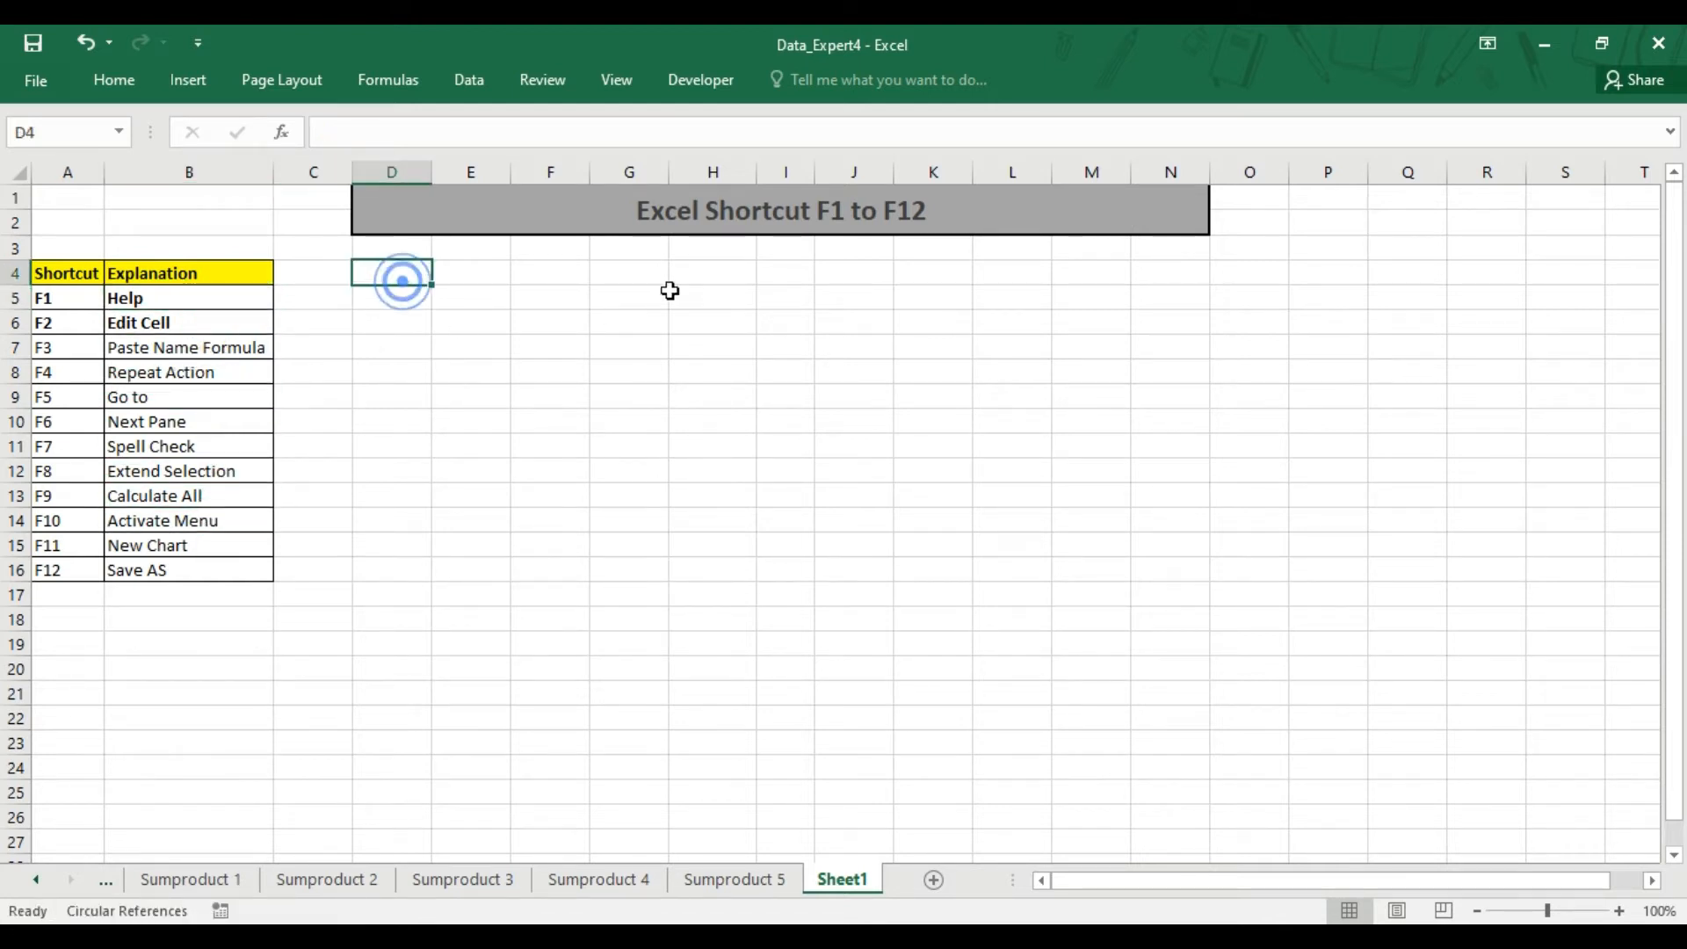
left_click(499, 297)
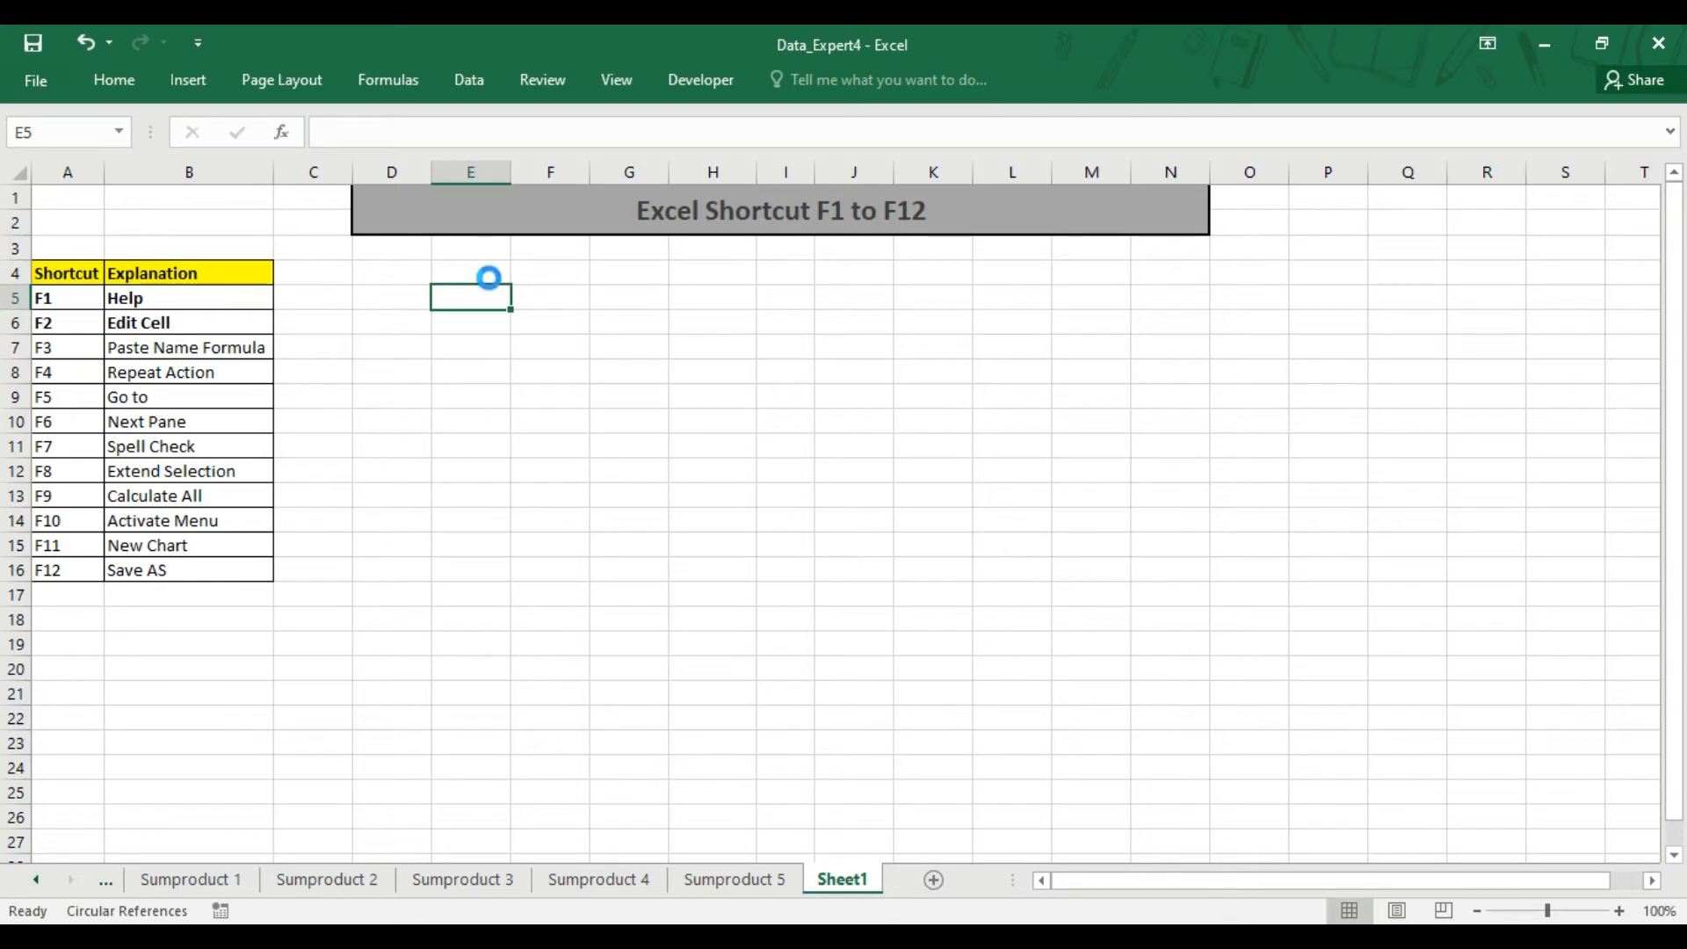
key("F3")
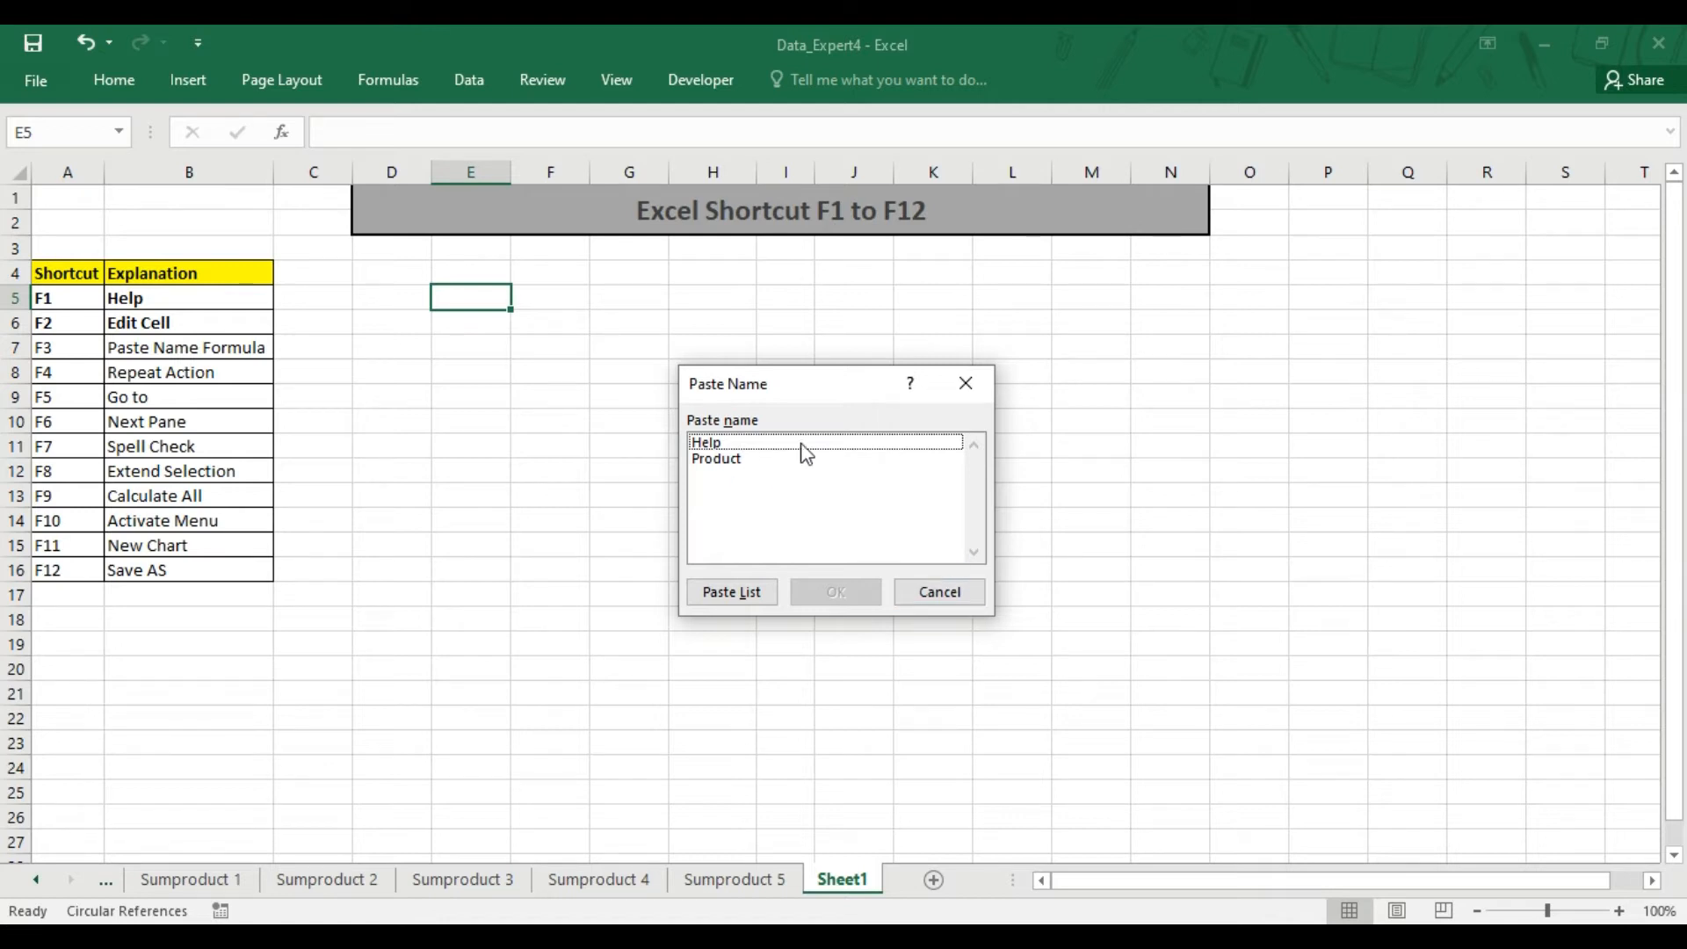
left_click(733, 446)
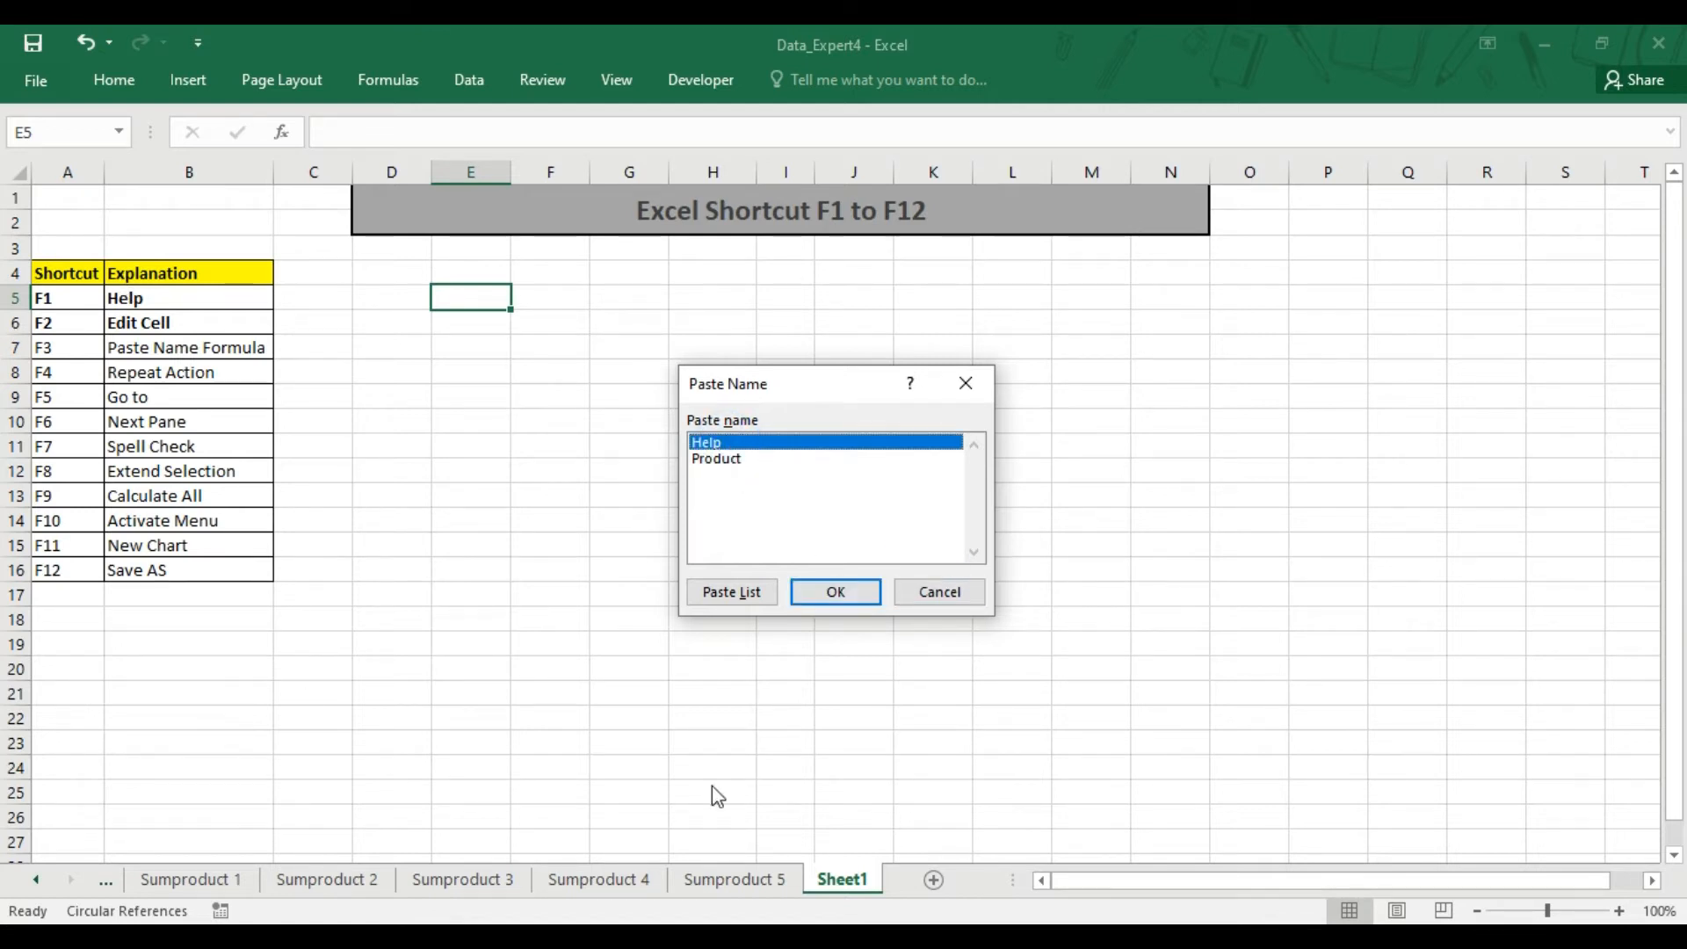
left_click(832, 592)
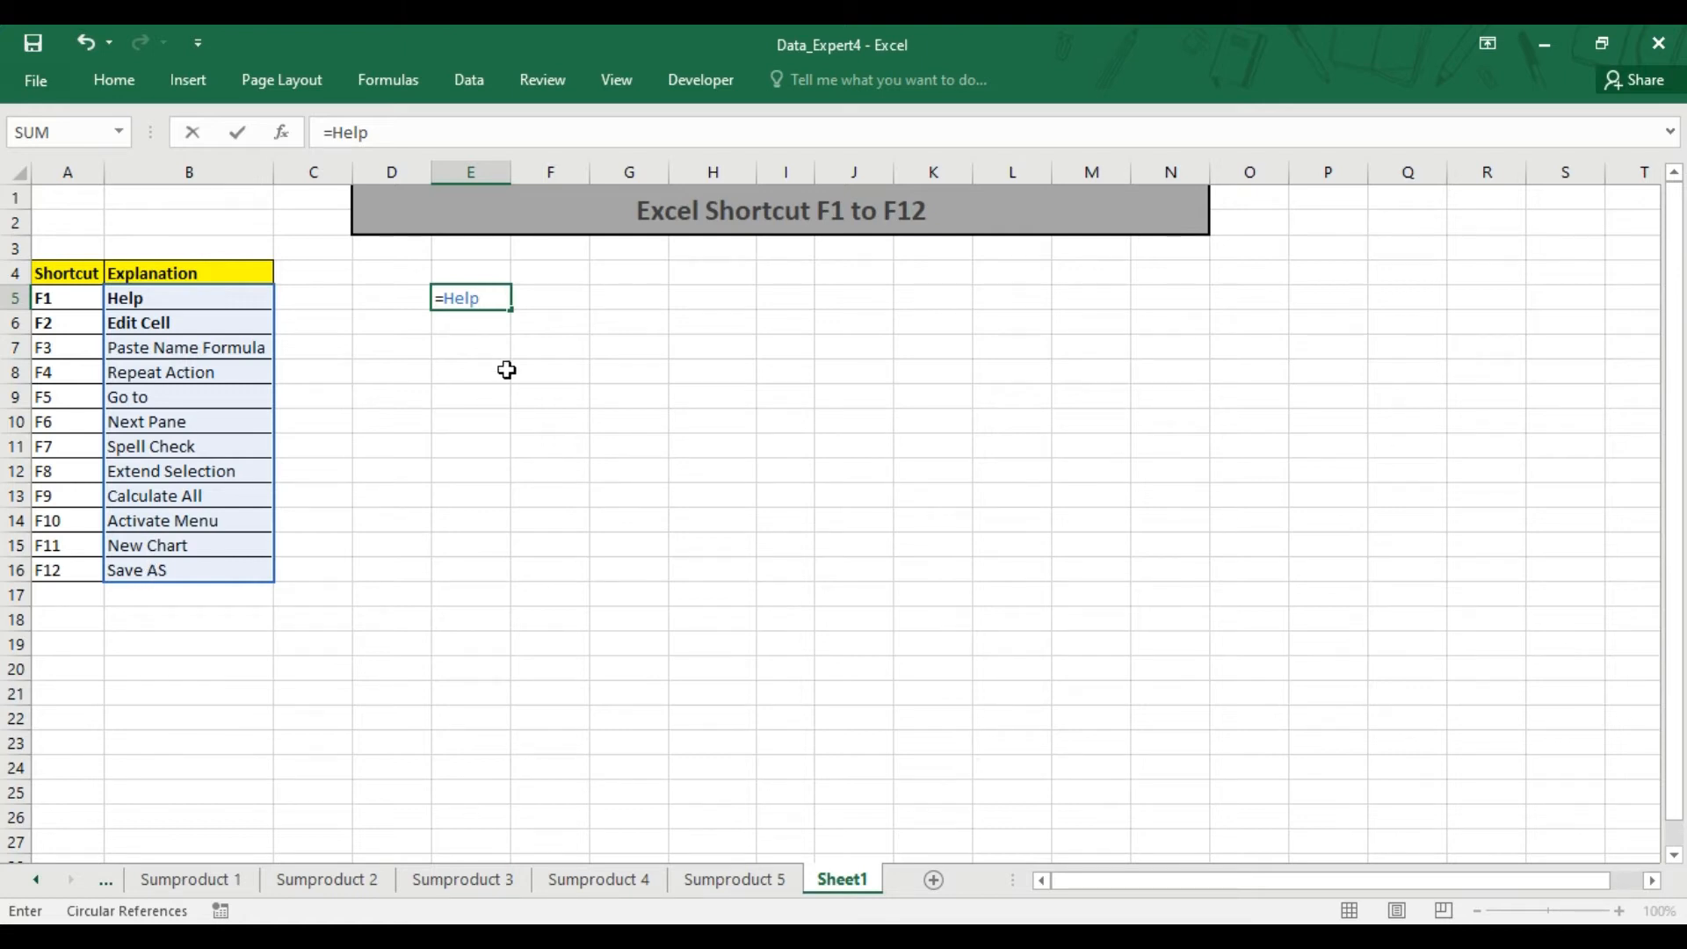
key("Return")
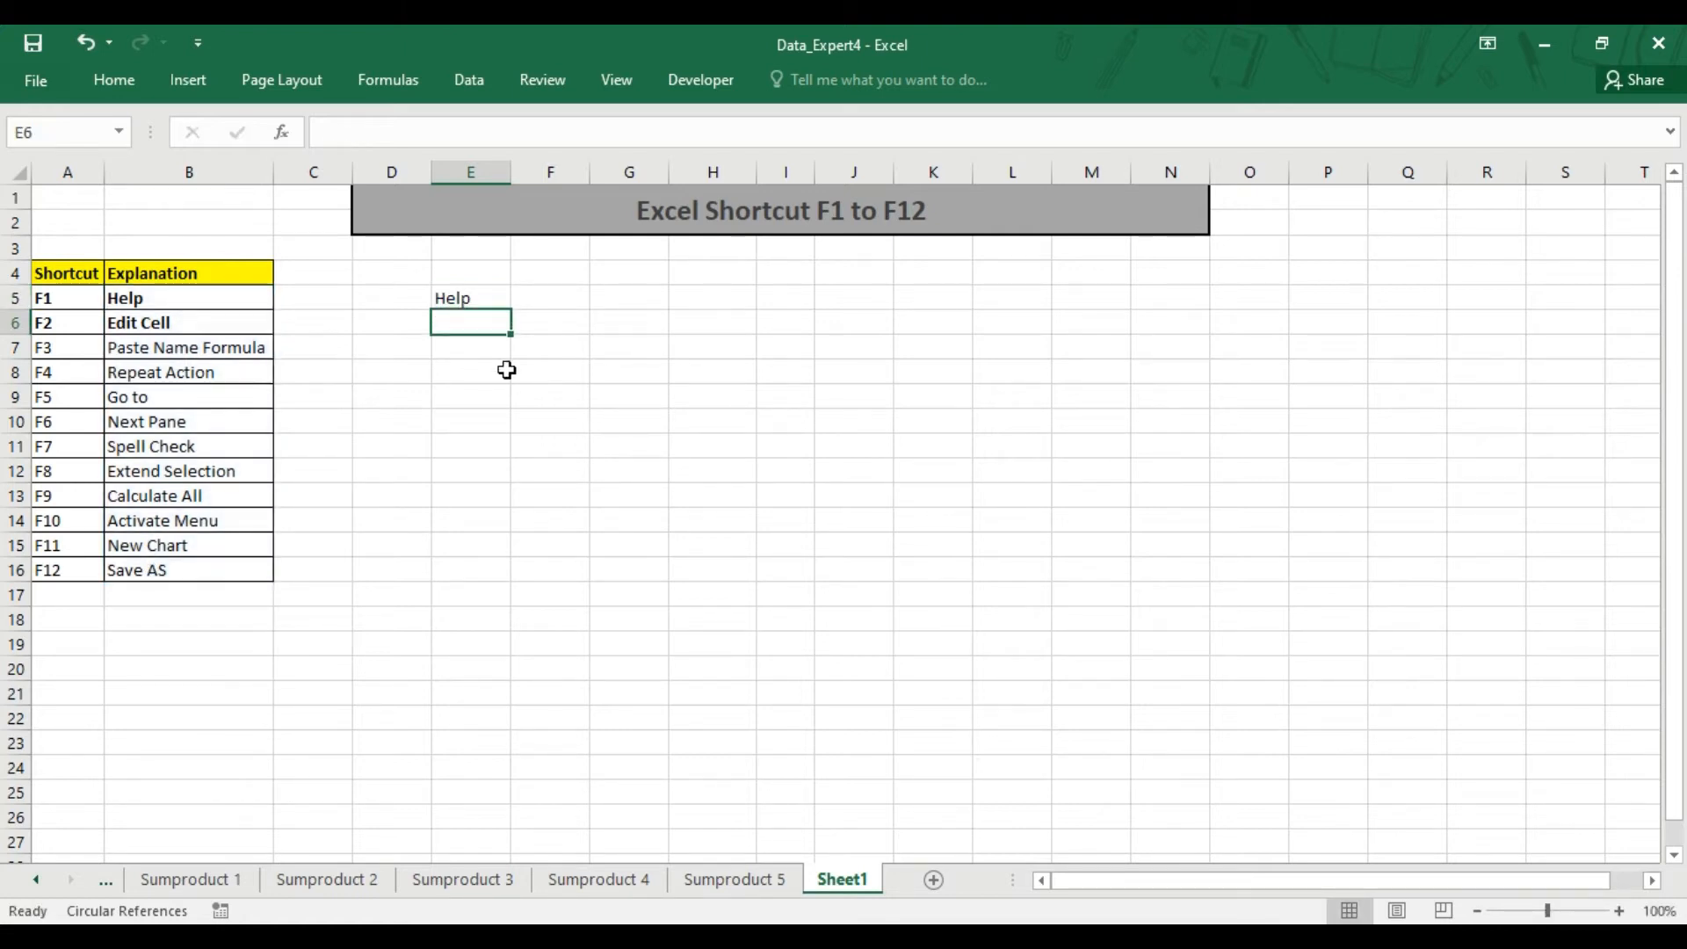
Step: Paste the defined name Help into cell E11 as the formula =Help and confirm it
left_click(464, 451)
key("F3")
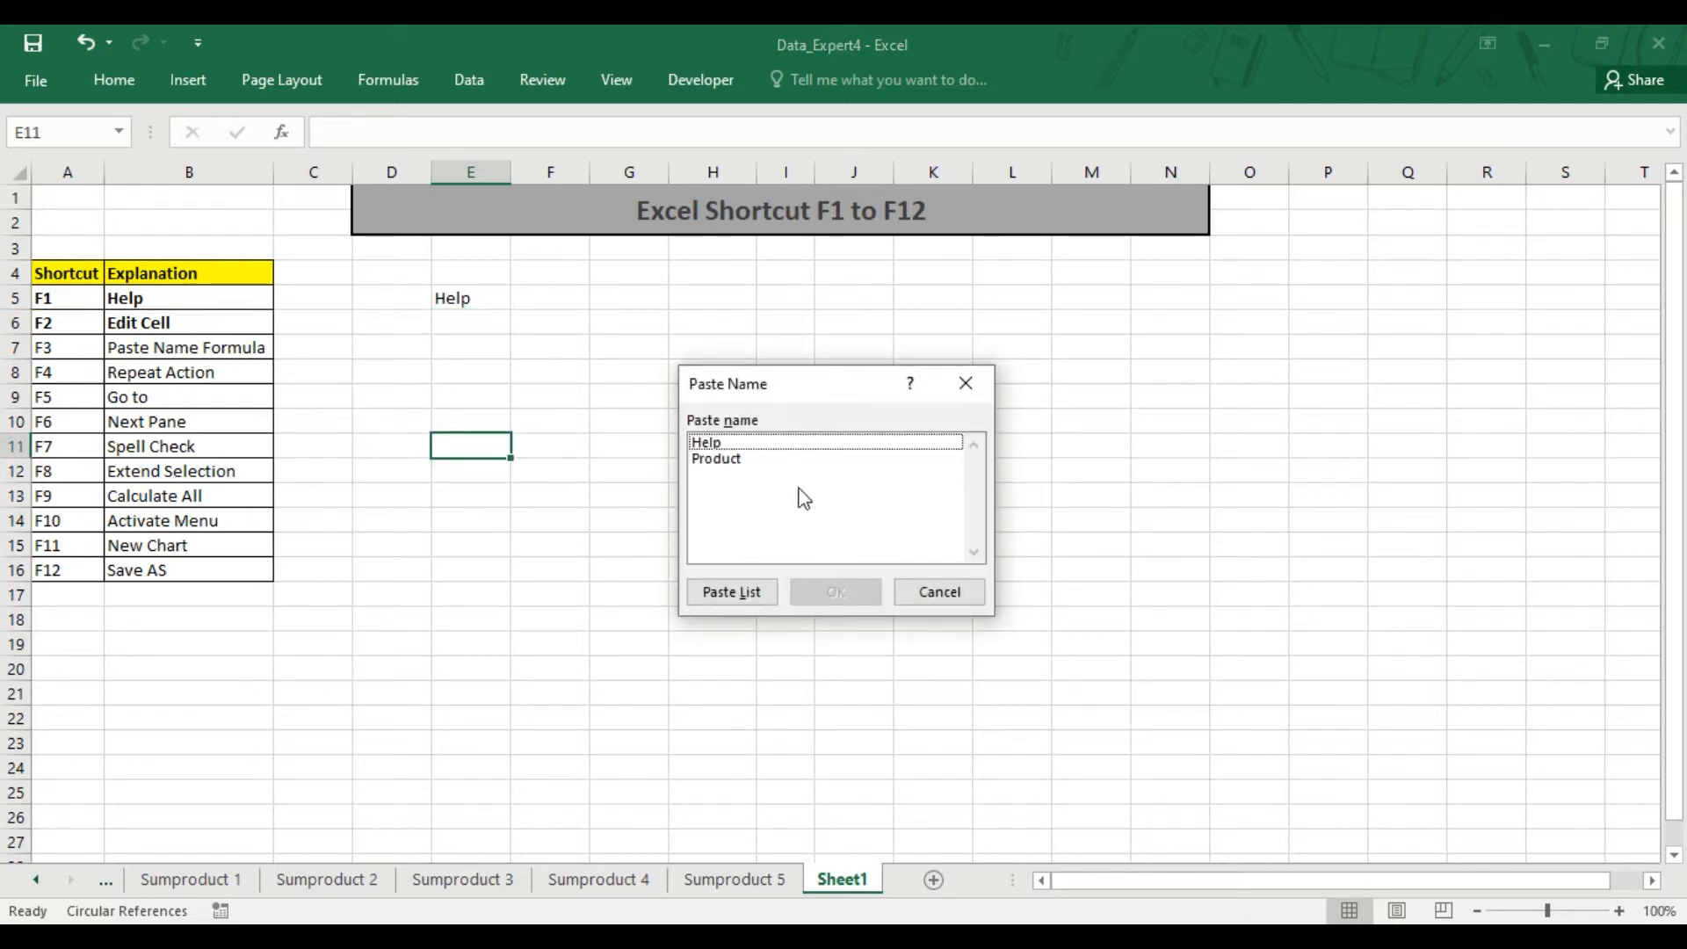
left_click(732, 445)
left_click(838, 593)
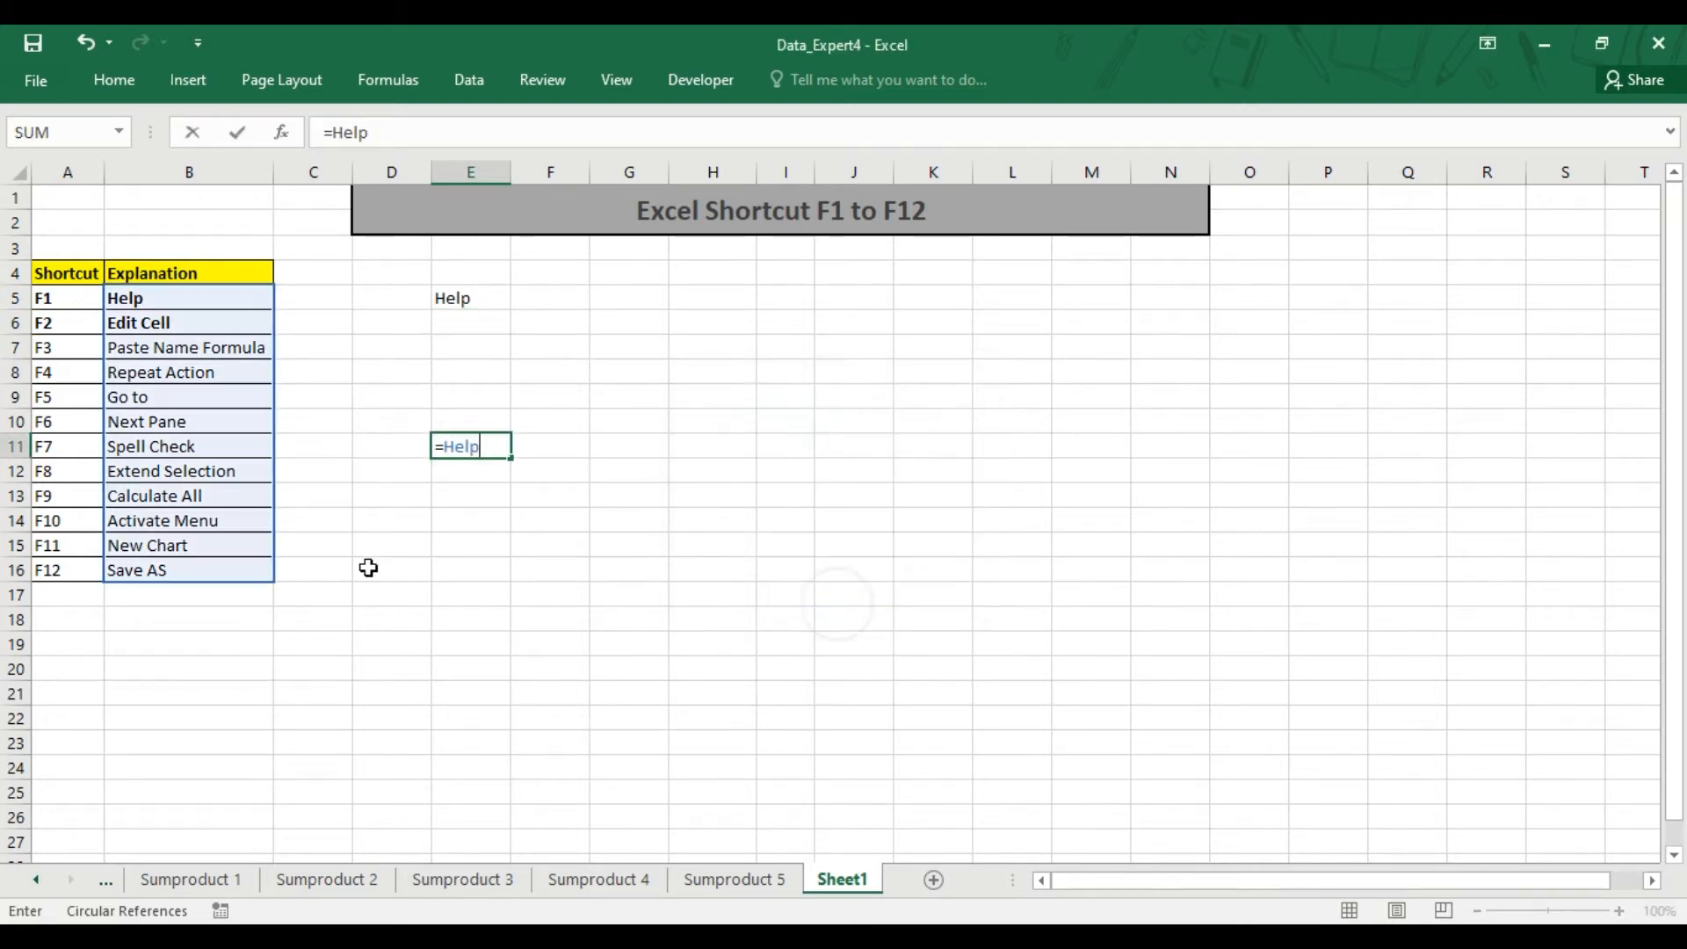
key("Return")
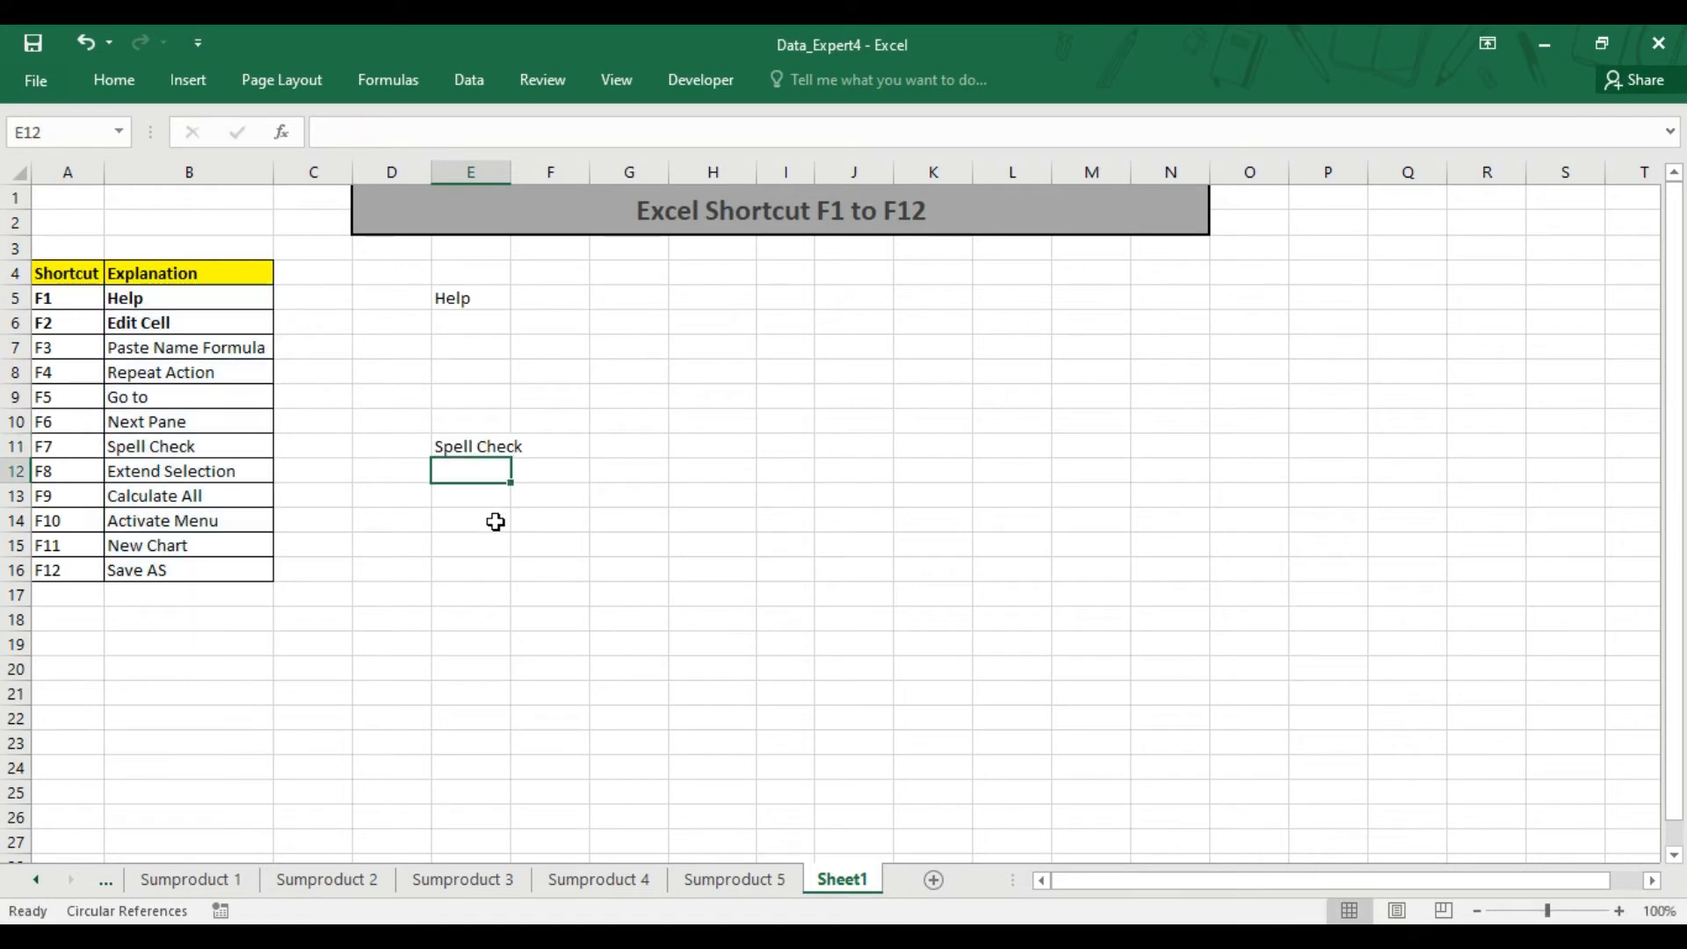
Step: Paste the defined name Help into cell E15 as the formula =Help and confirm it
left_click(478, 548)
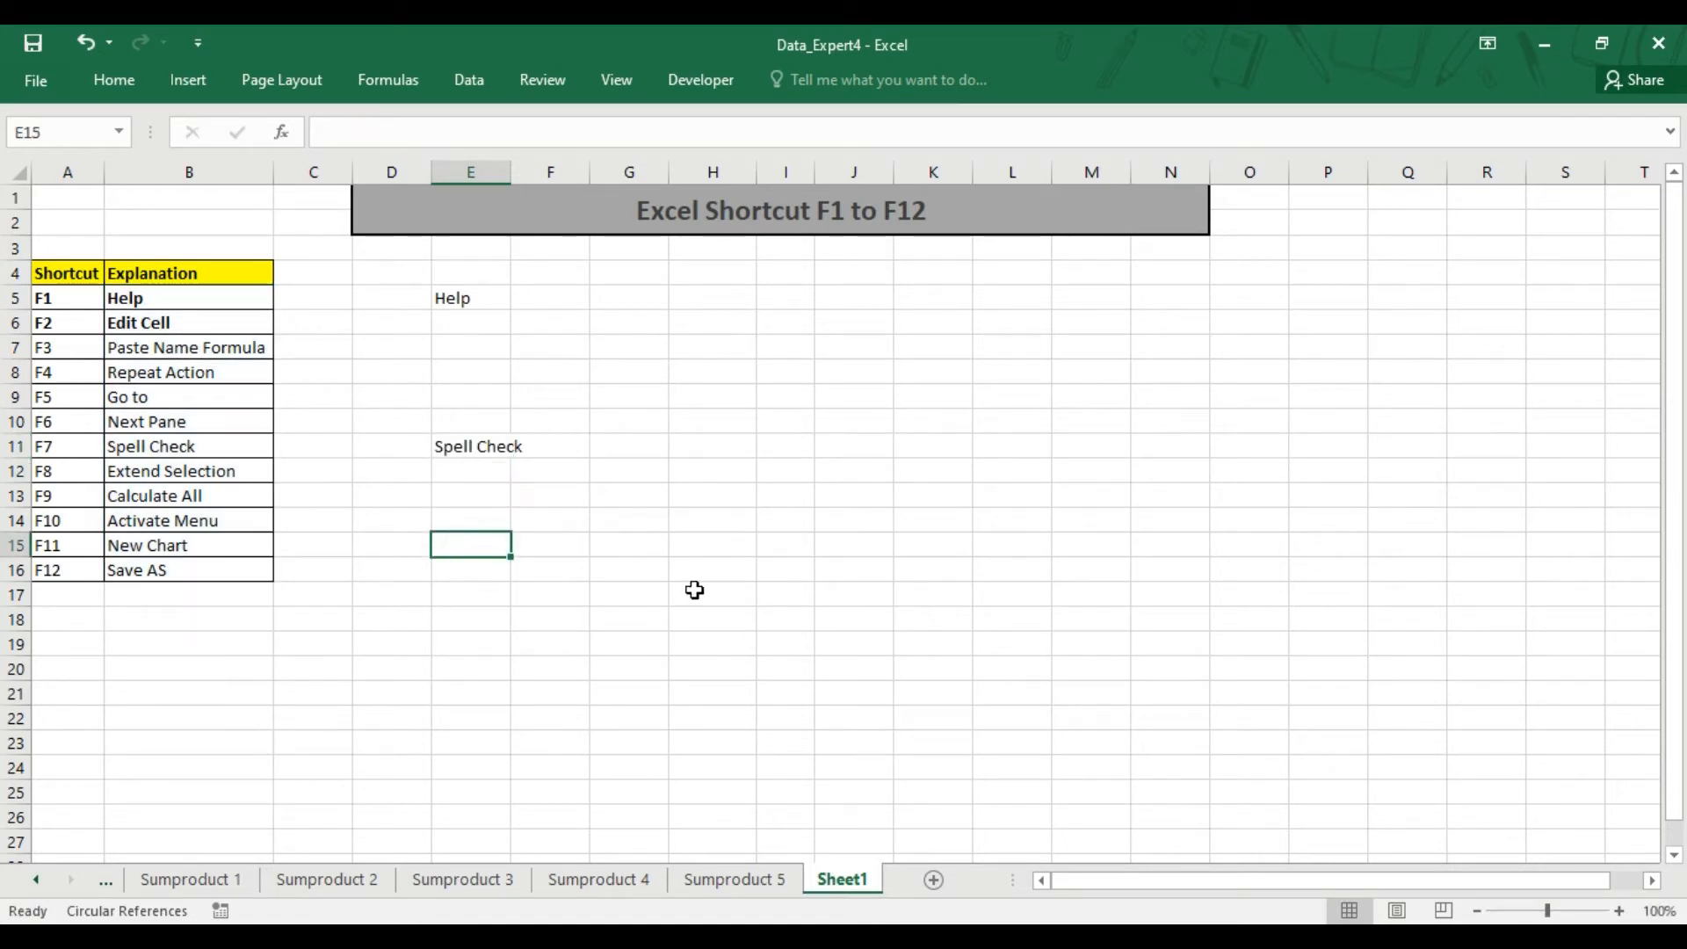
key("F3")
left_click(748, 444)
left_click(838, 593)
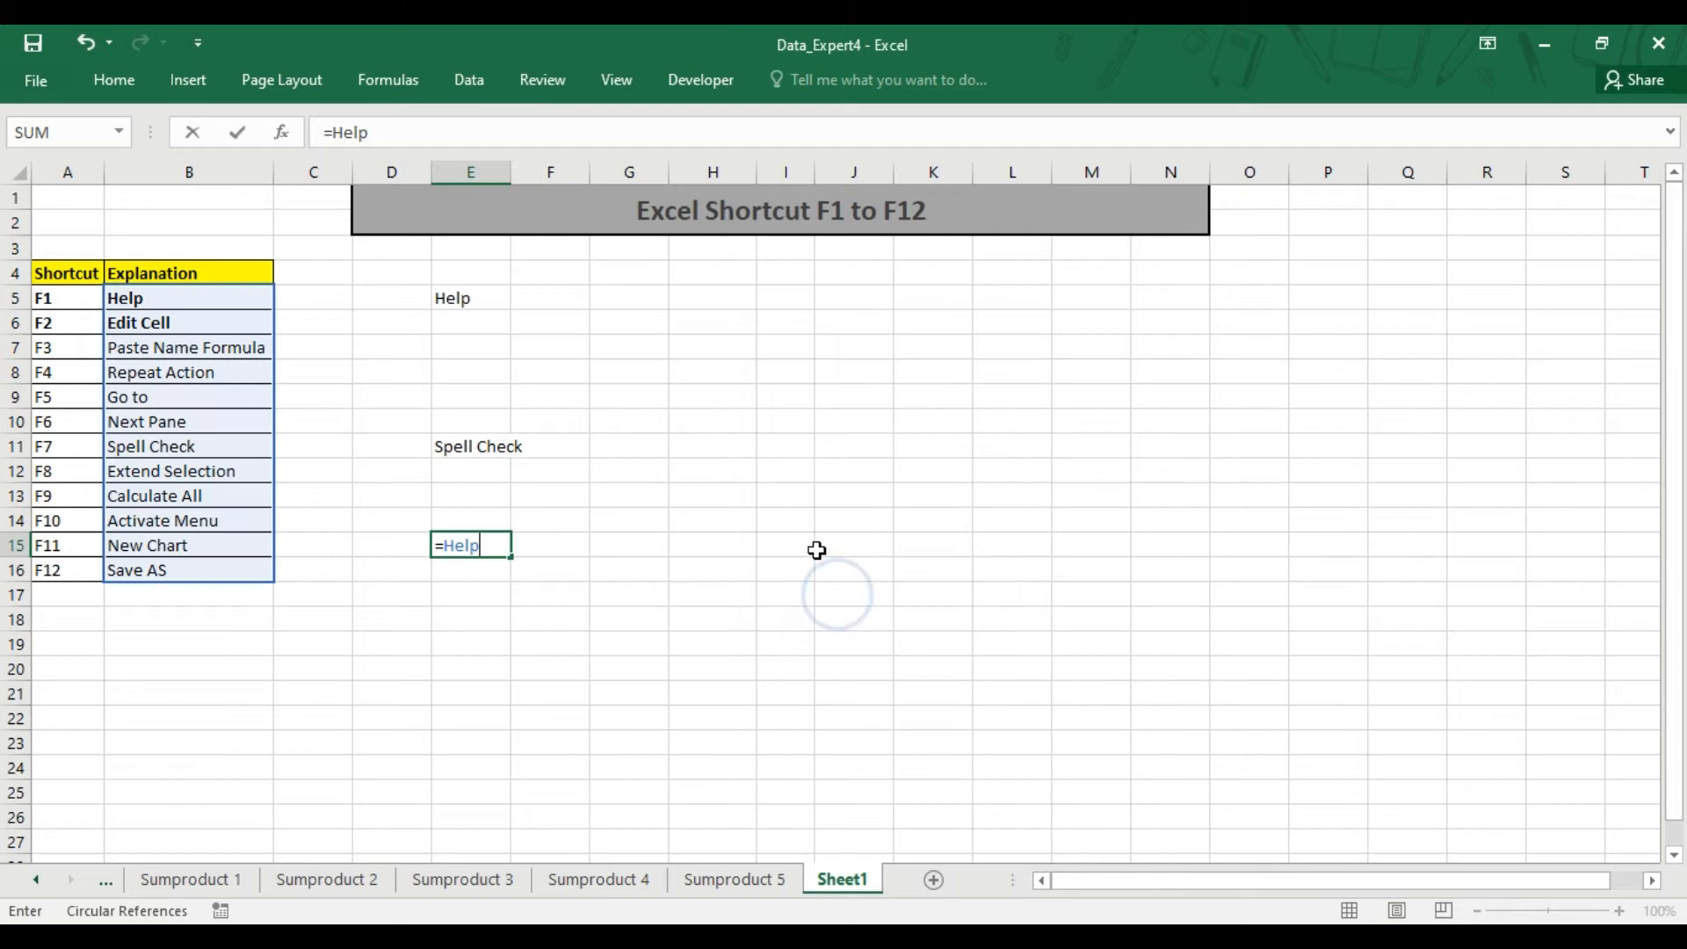
key("Return")
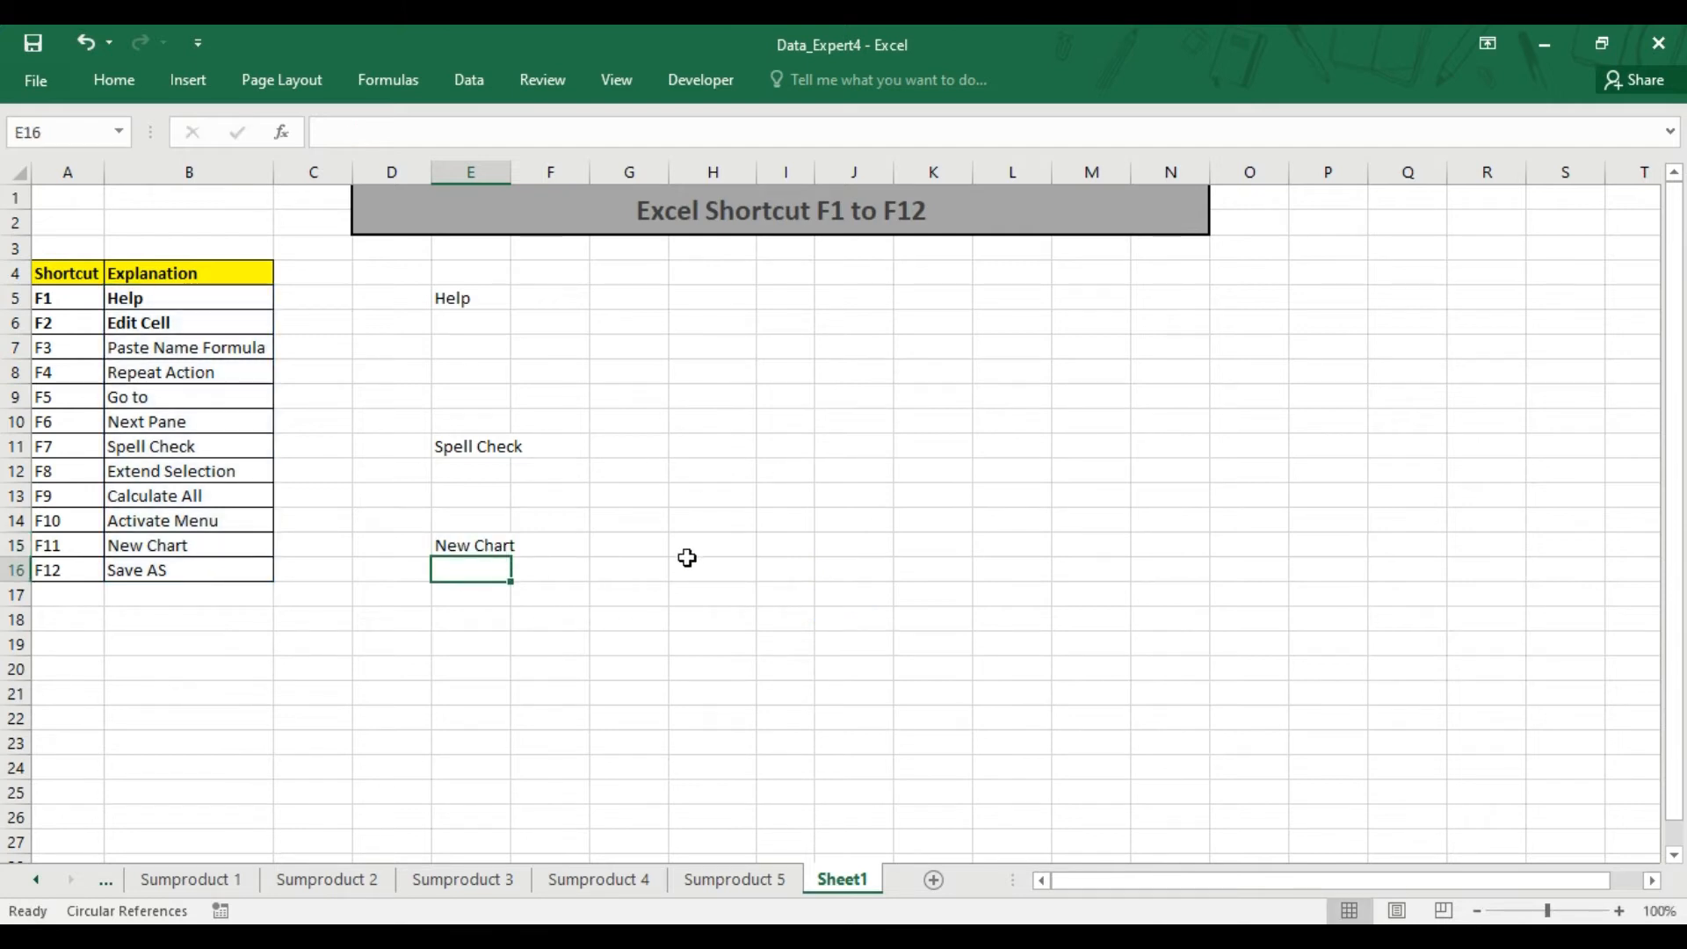
left_click(469, 665)
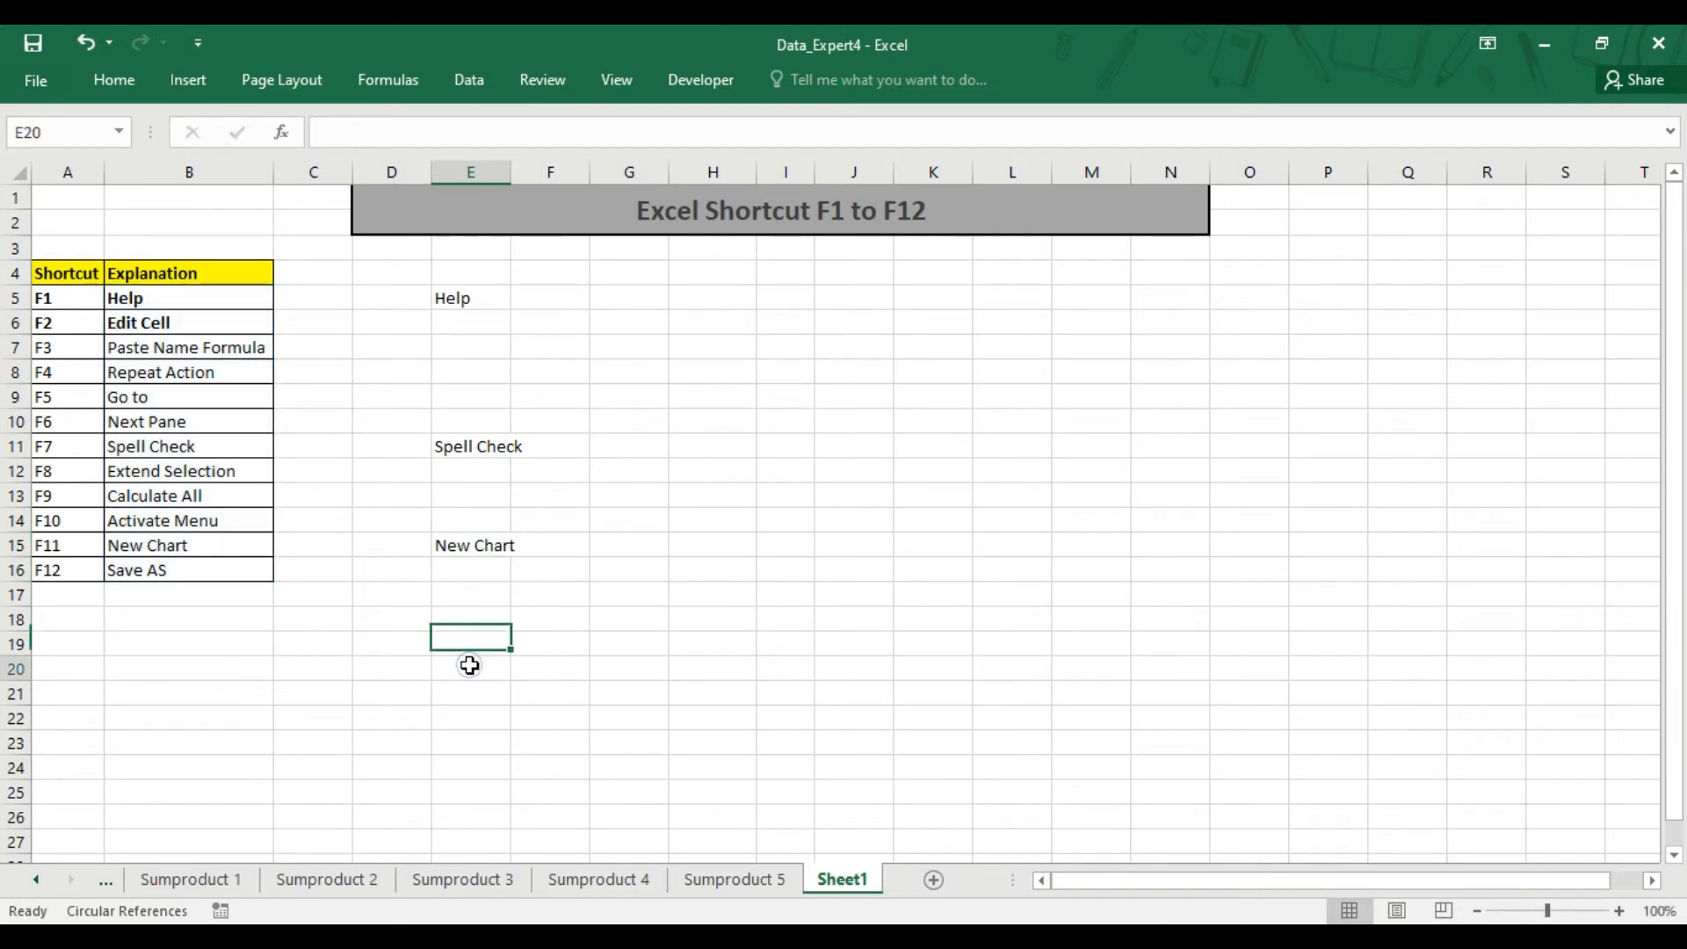
Step: Paste the defined name Help into cell E20 as the formula =Help and confirm it
key("F3")
left_click(713, 441)
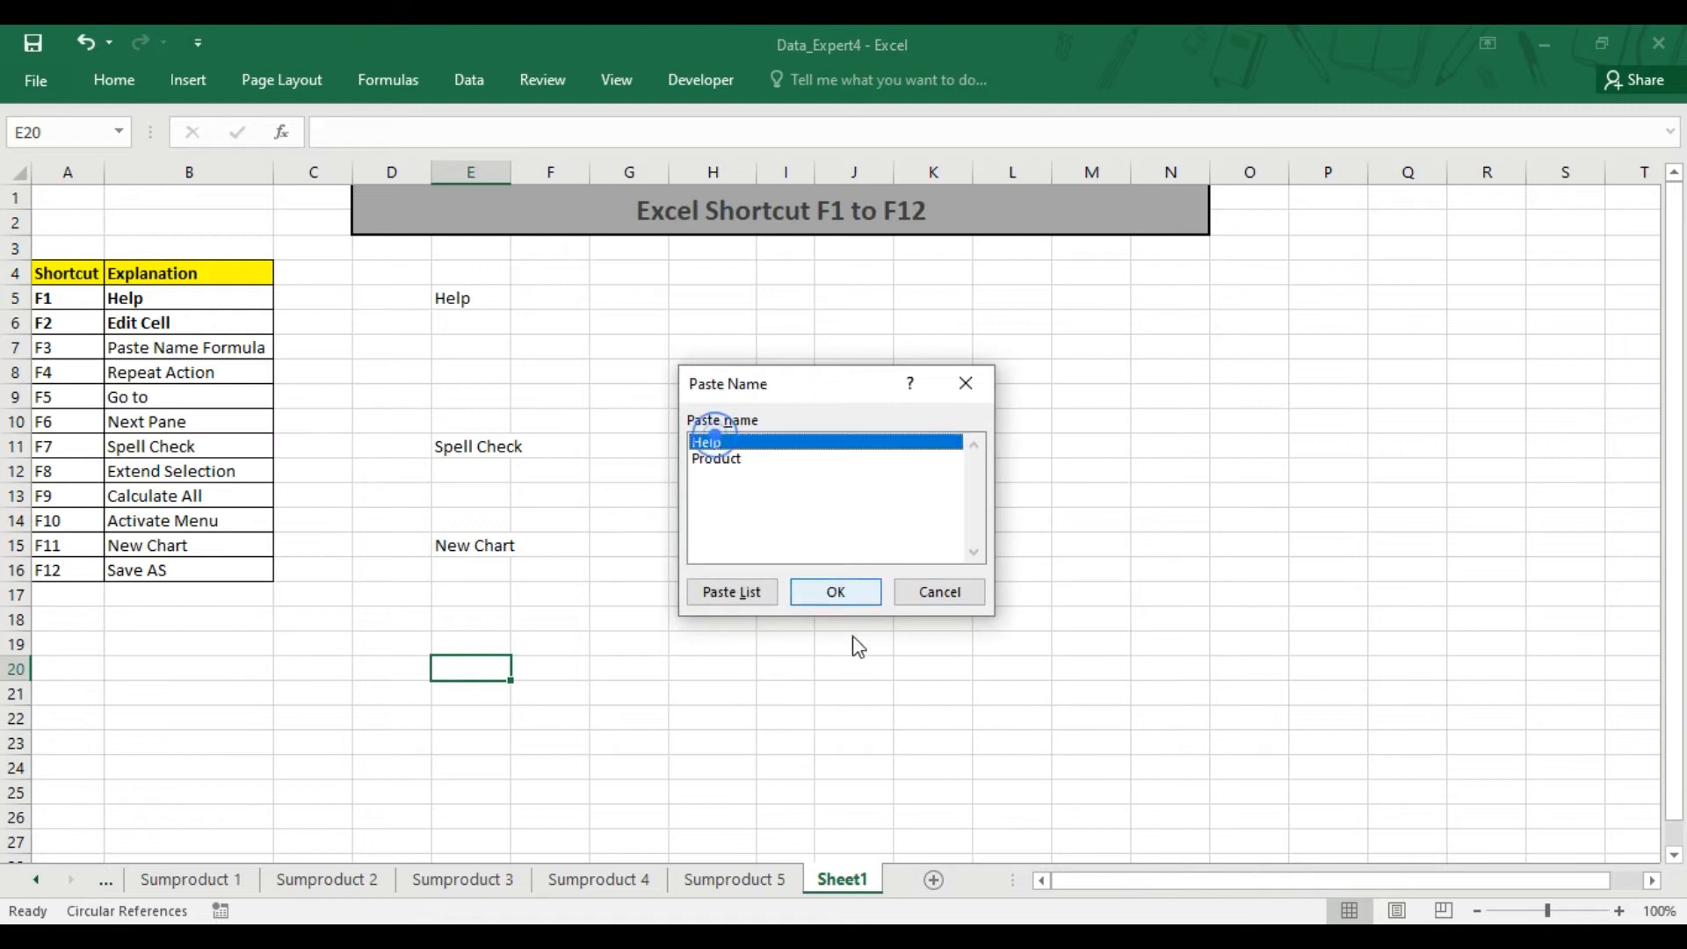
left_click(836, 592)
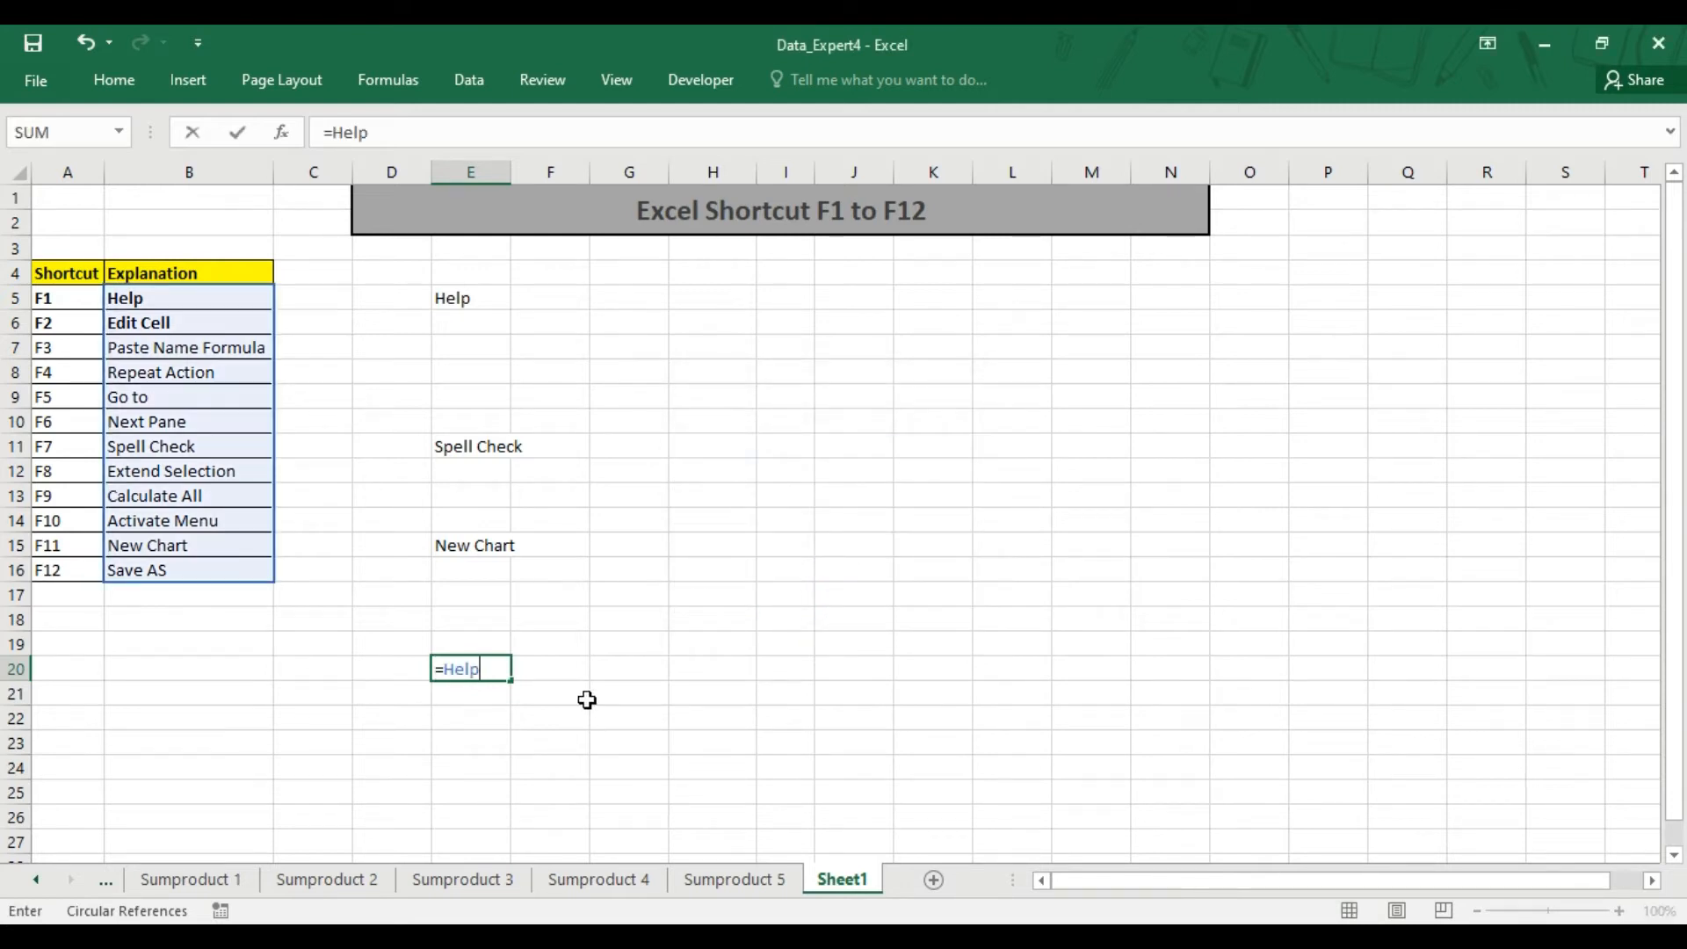
key("Return")
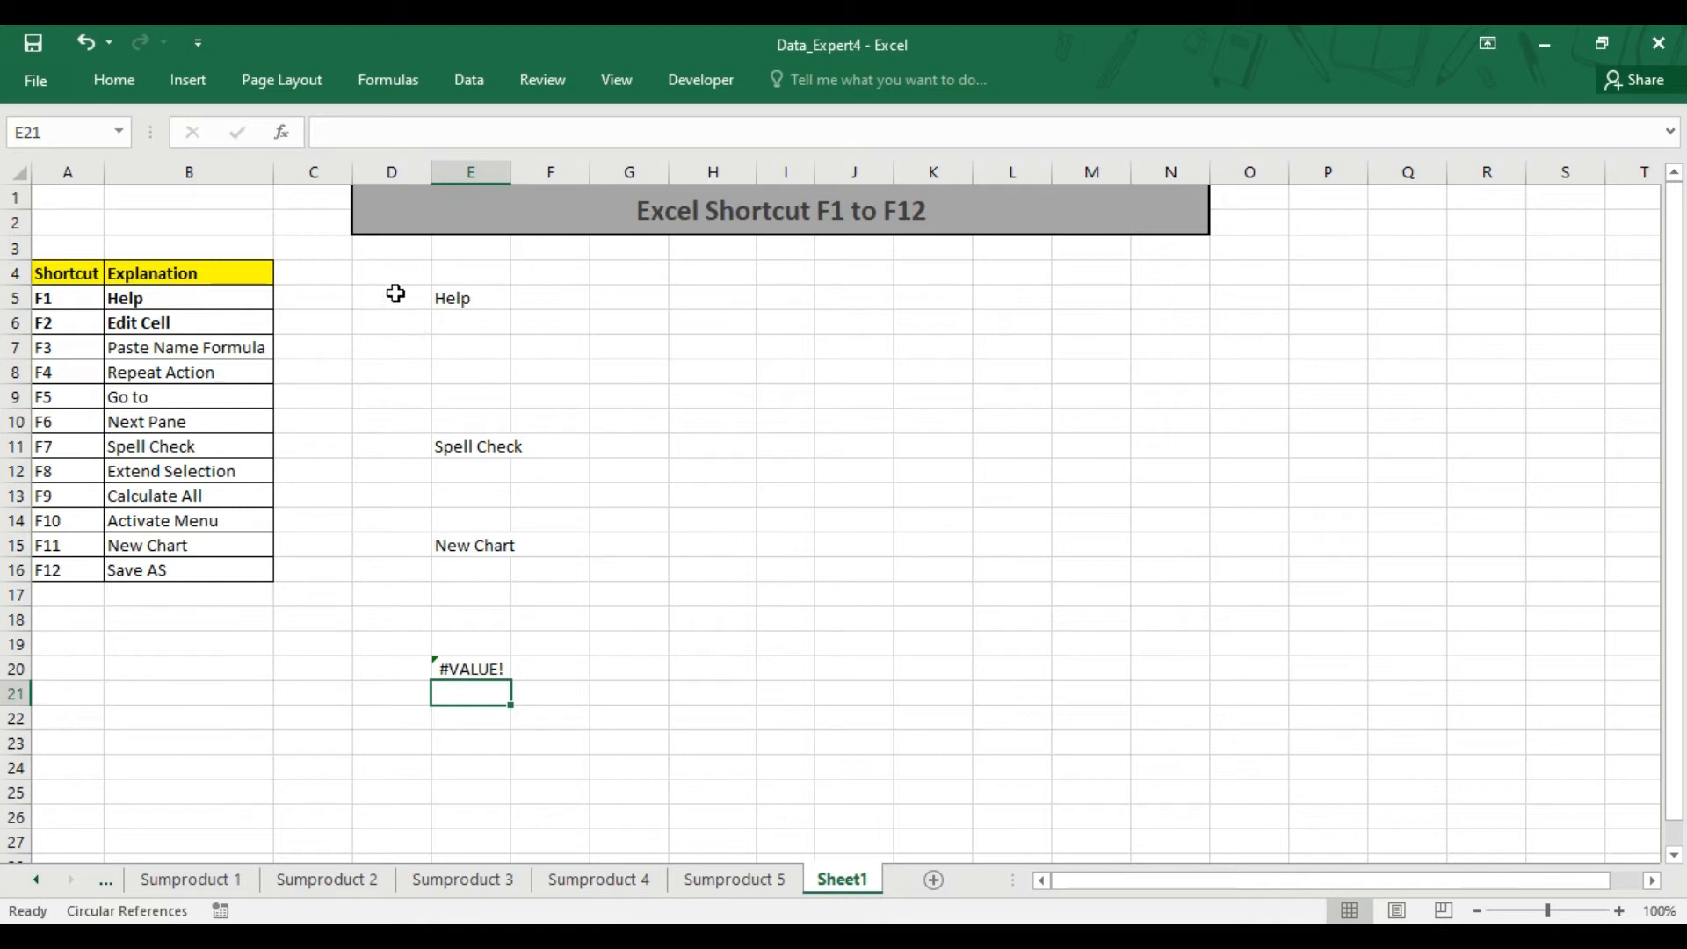
Step: Select the explanation entries in B5:B16 and their full rows to examine which rows the named range Help covers
left_click(242, 276)
left_click_drag(225, 290, 211, 572)
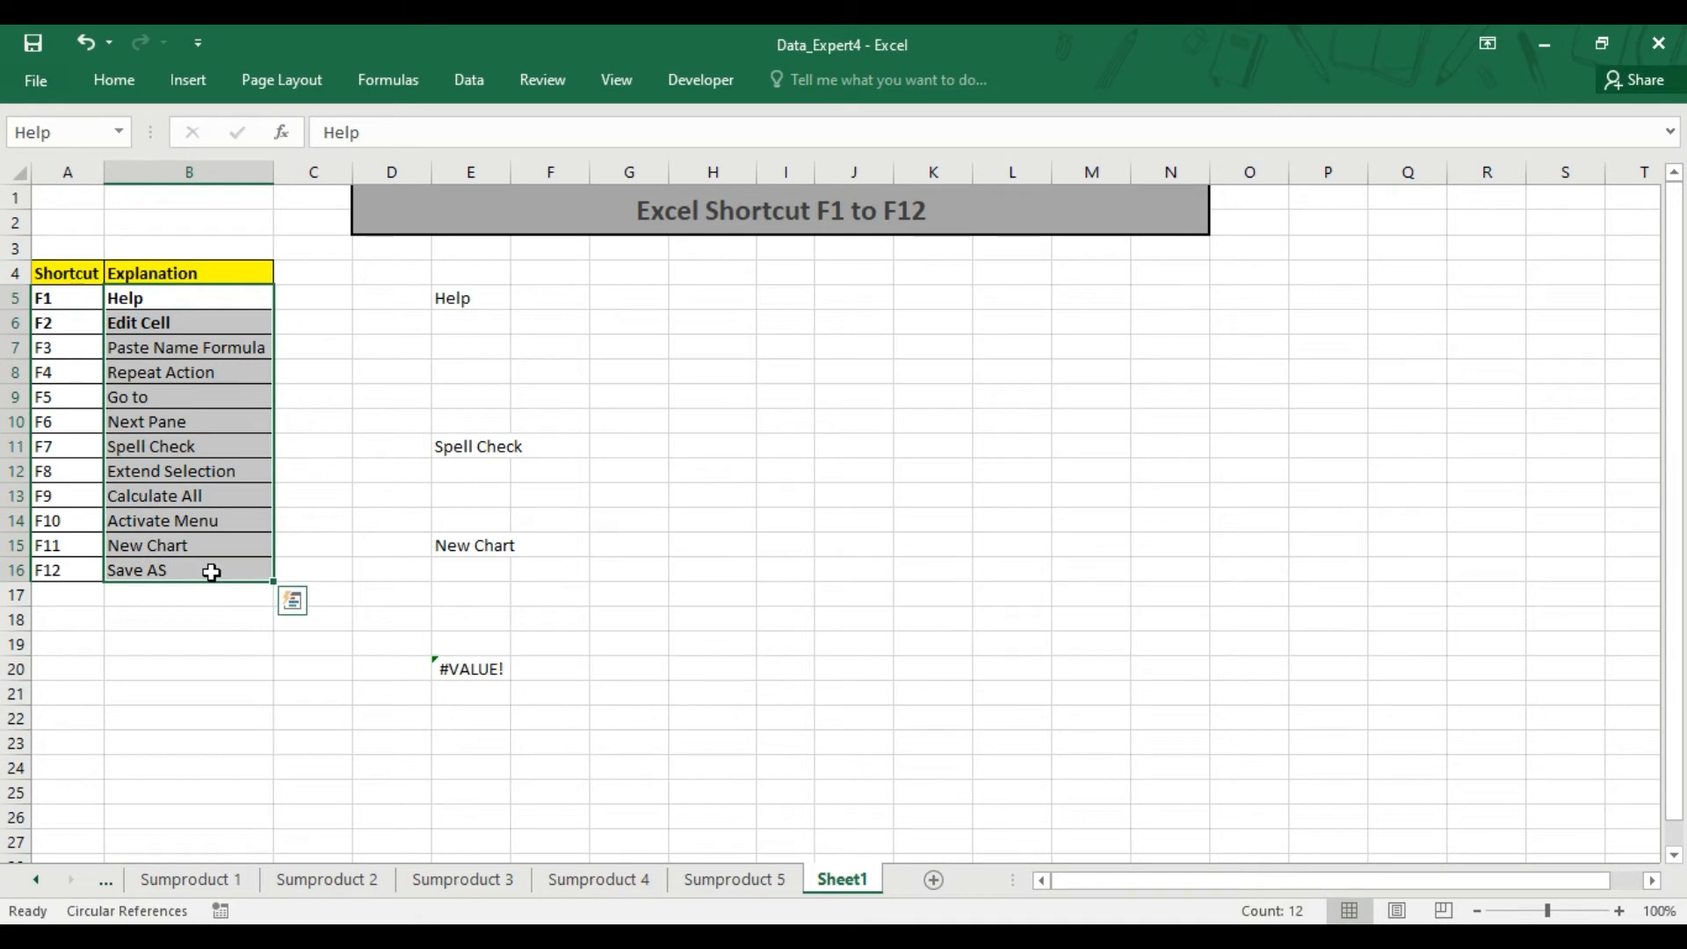
key("shift+space")
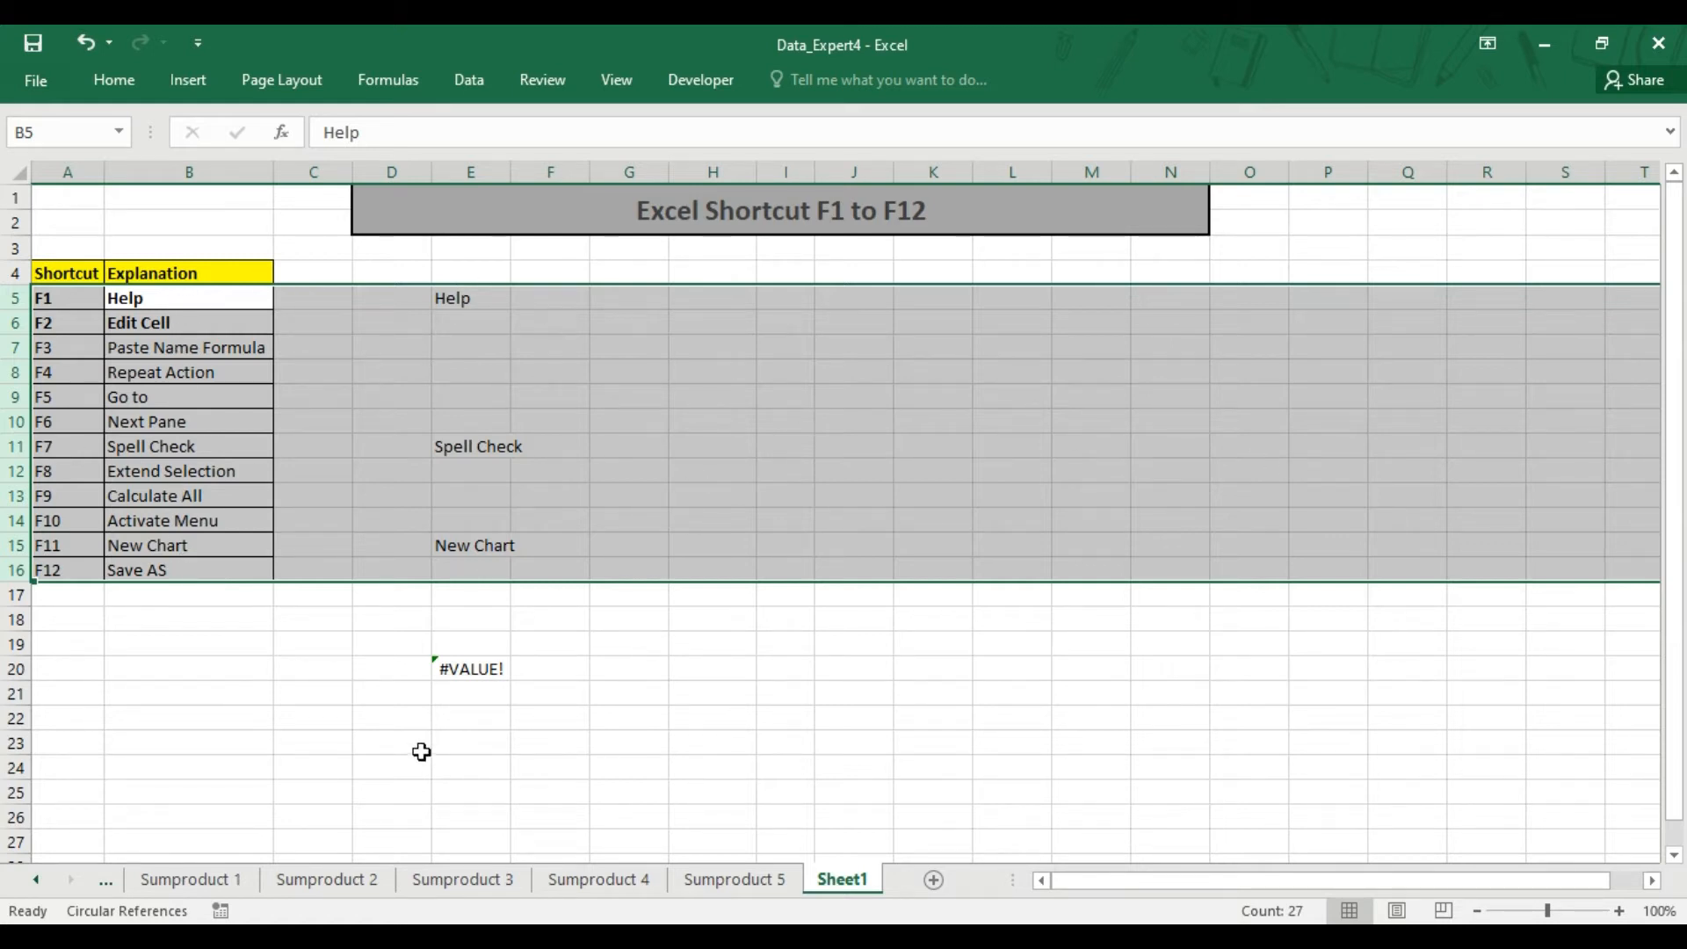
left_click(344, 642)
Step: Enter =Help in cell B2, above the shortcut table, by pasting the defined name Help
left_click(202, 222)
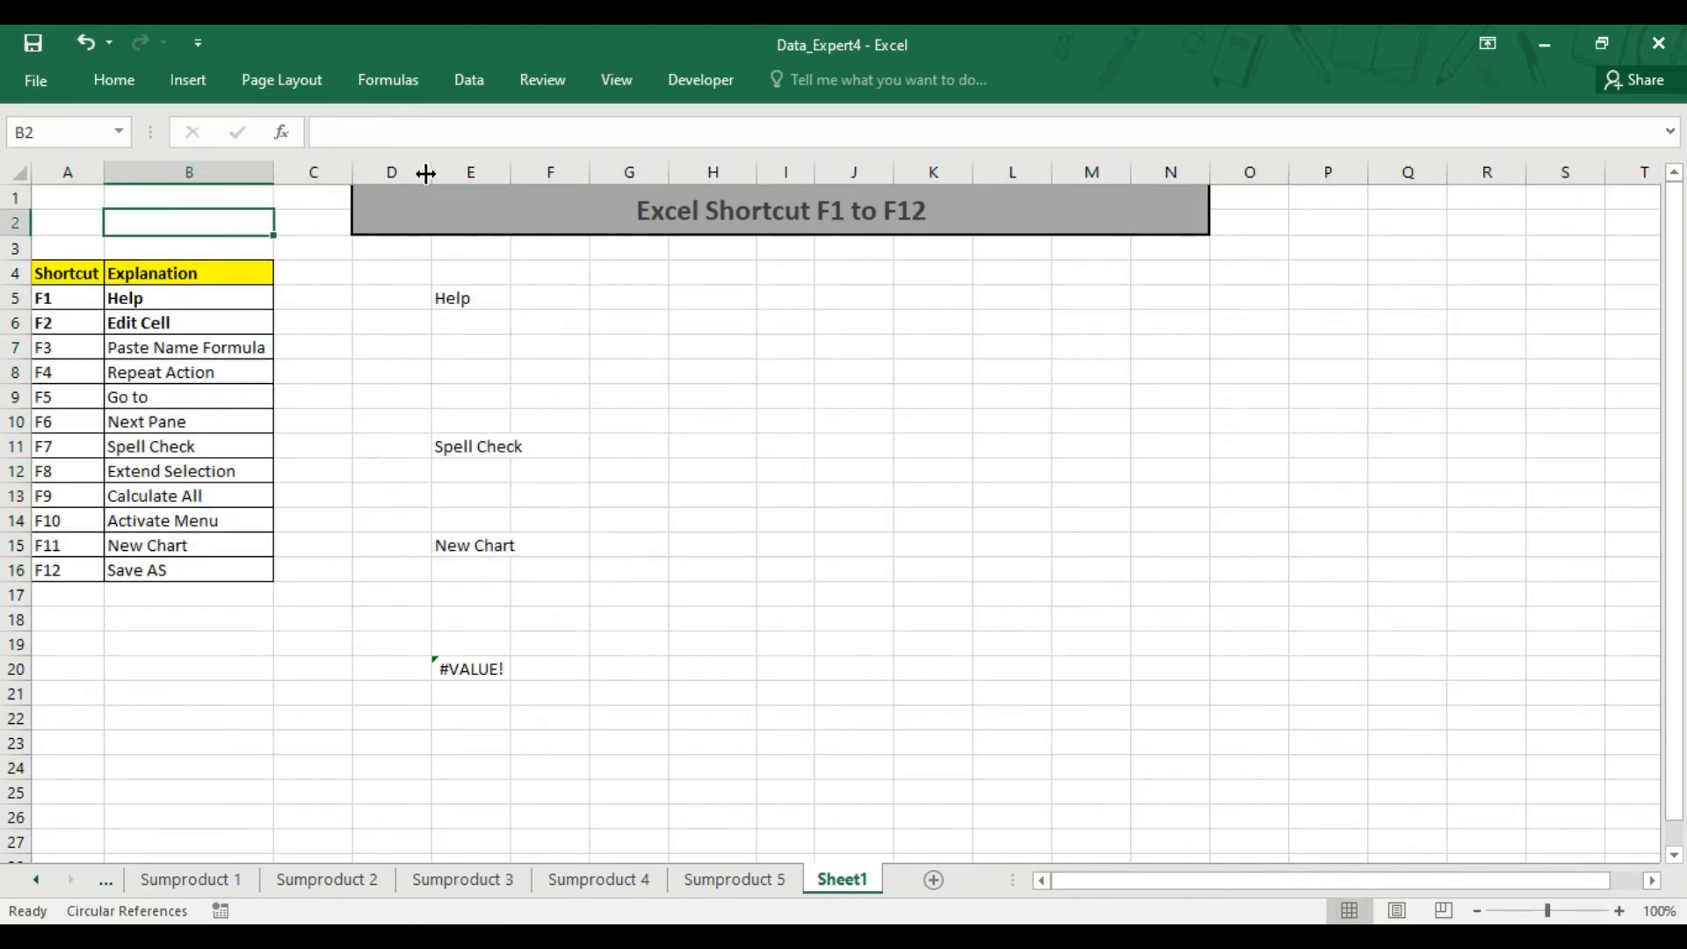
key("F3")
left_click(734, 443)
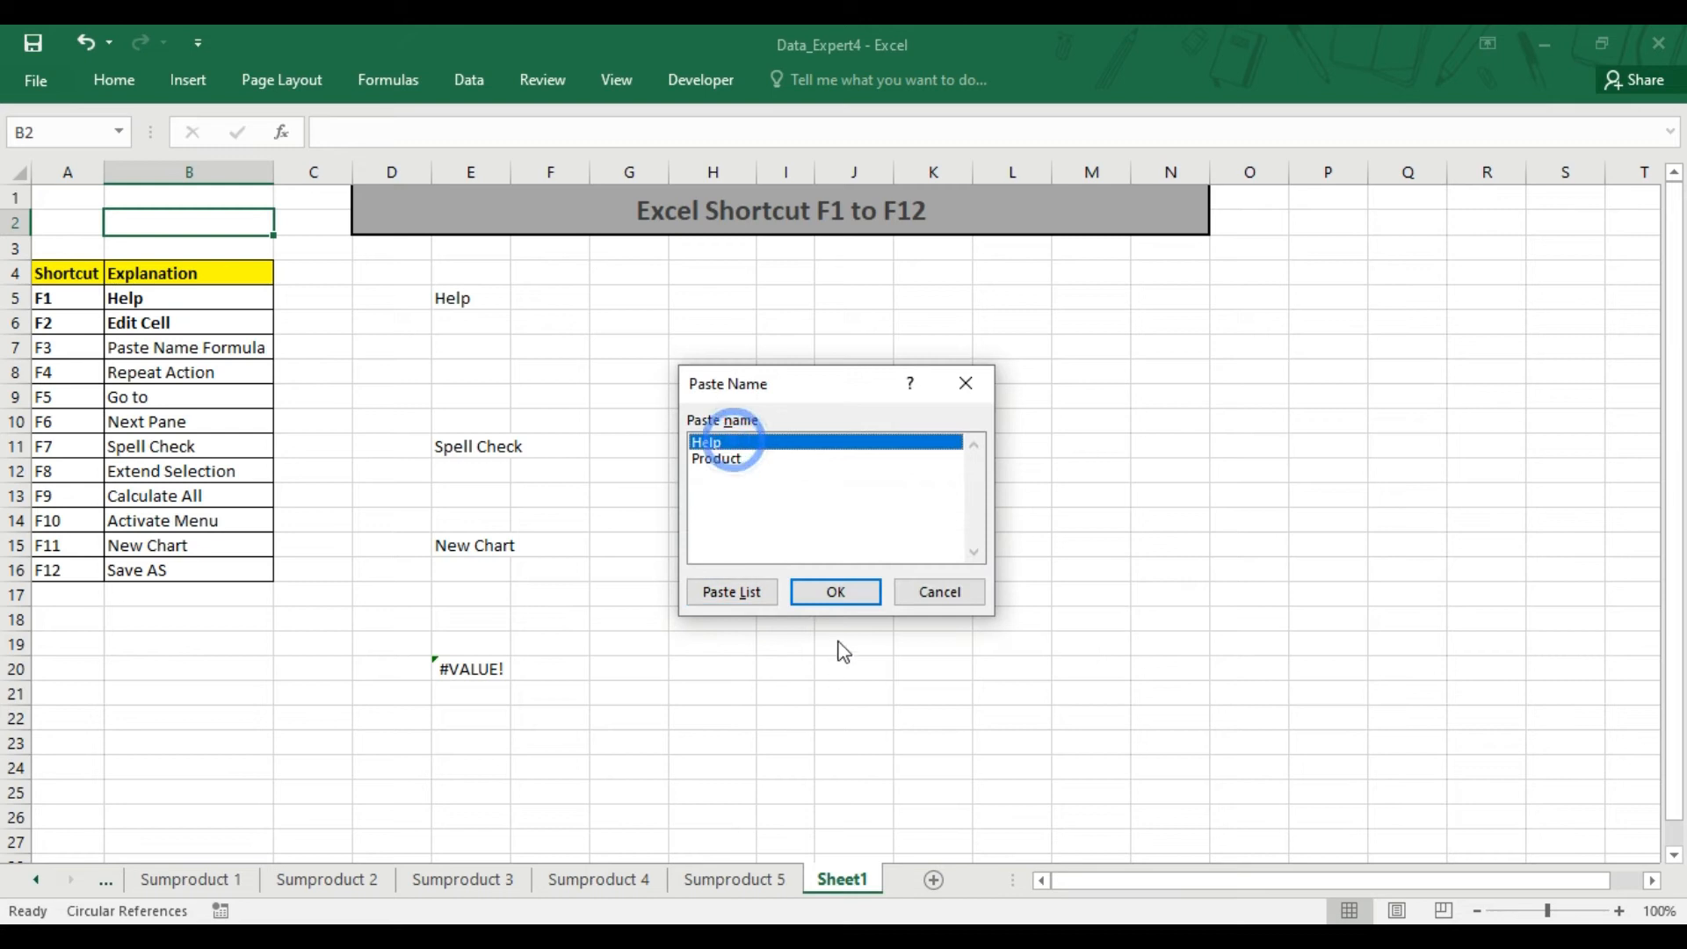
left_click(836, 592)
key("Return")
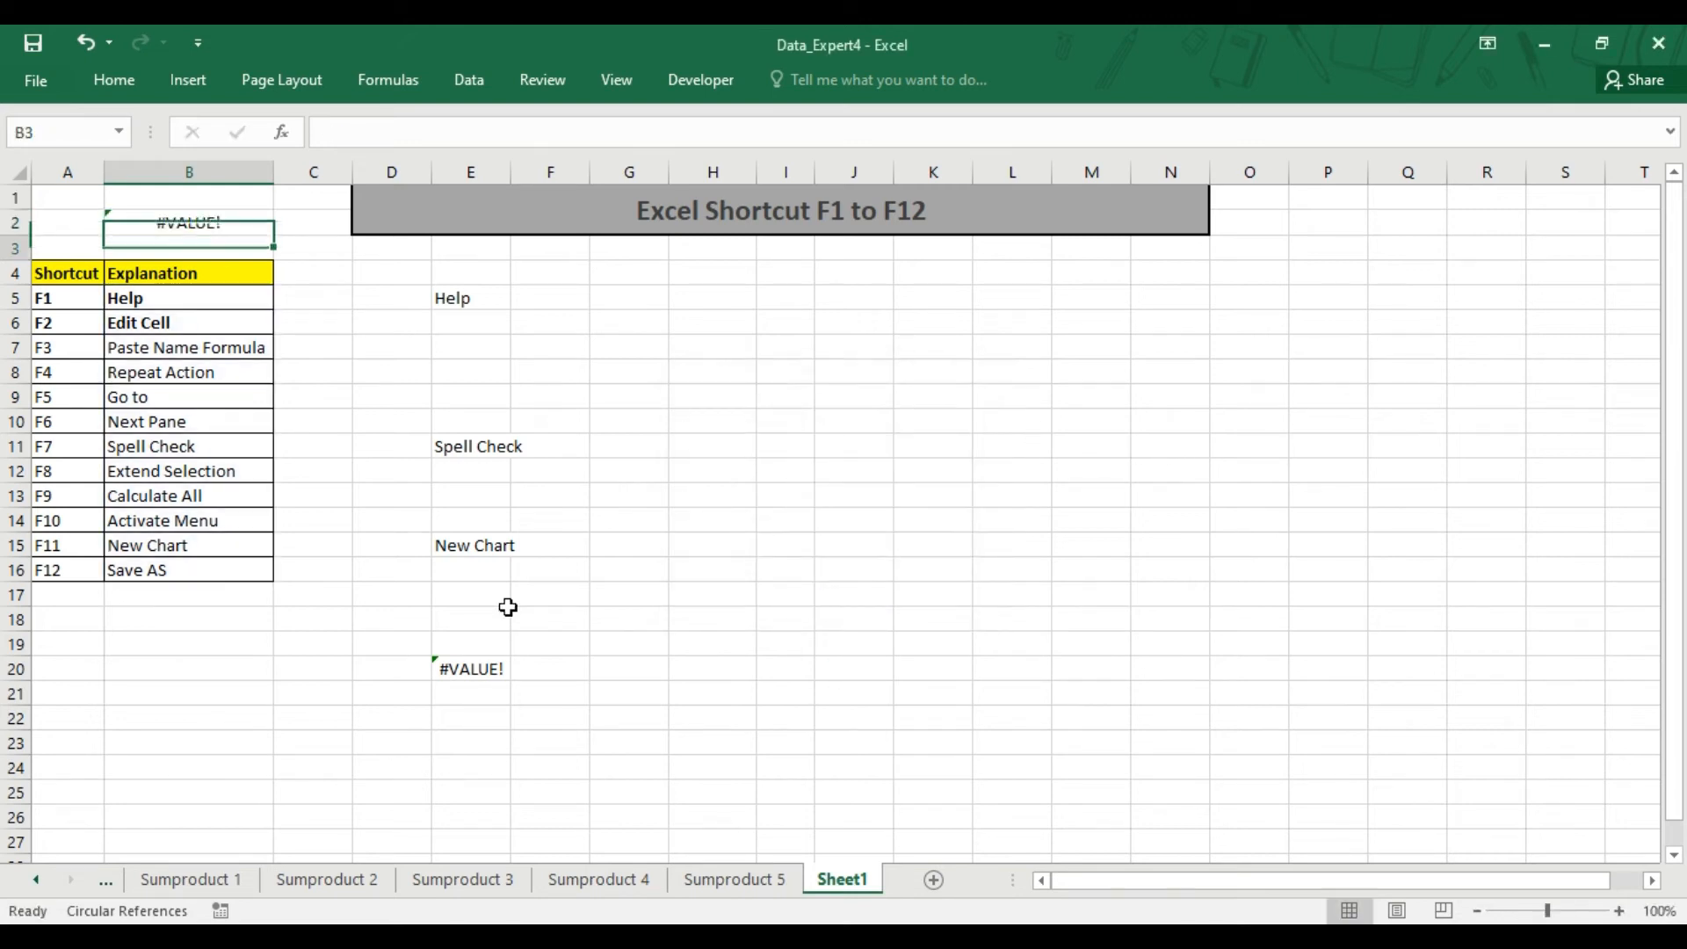
Step: Paste the defined name Help into cell P9 as =Help, confirm it and reselect the cell to check its formula
left_click(1320, 396)
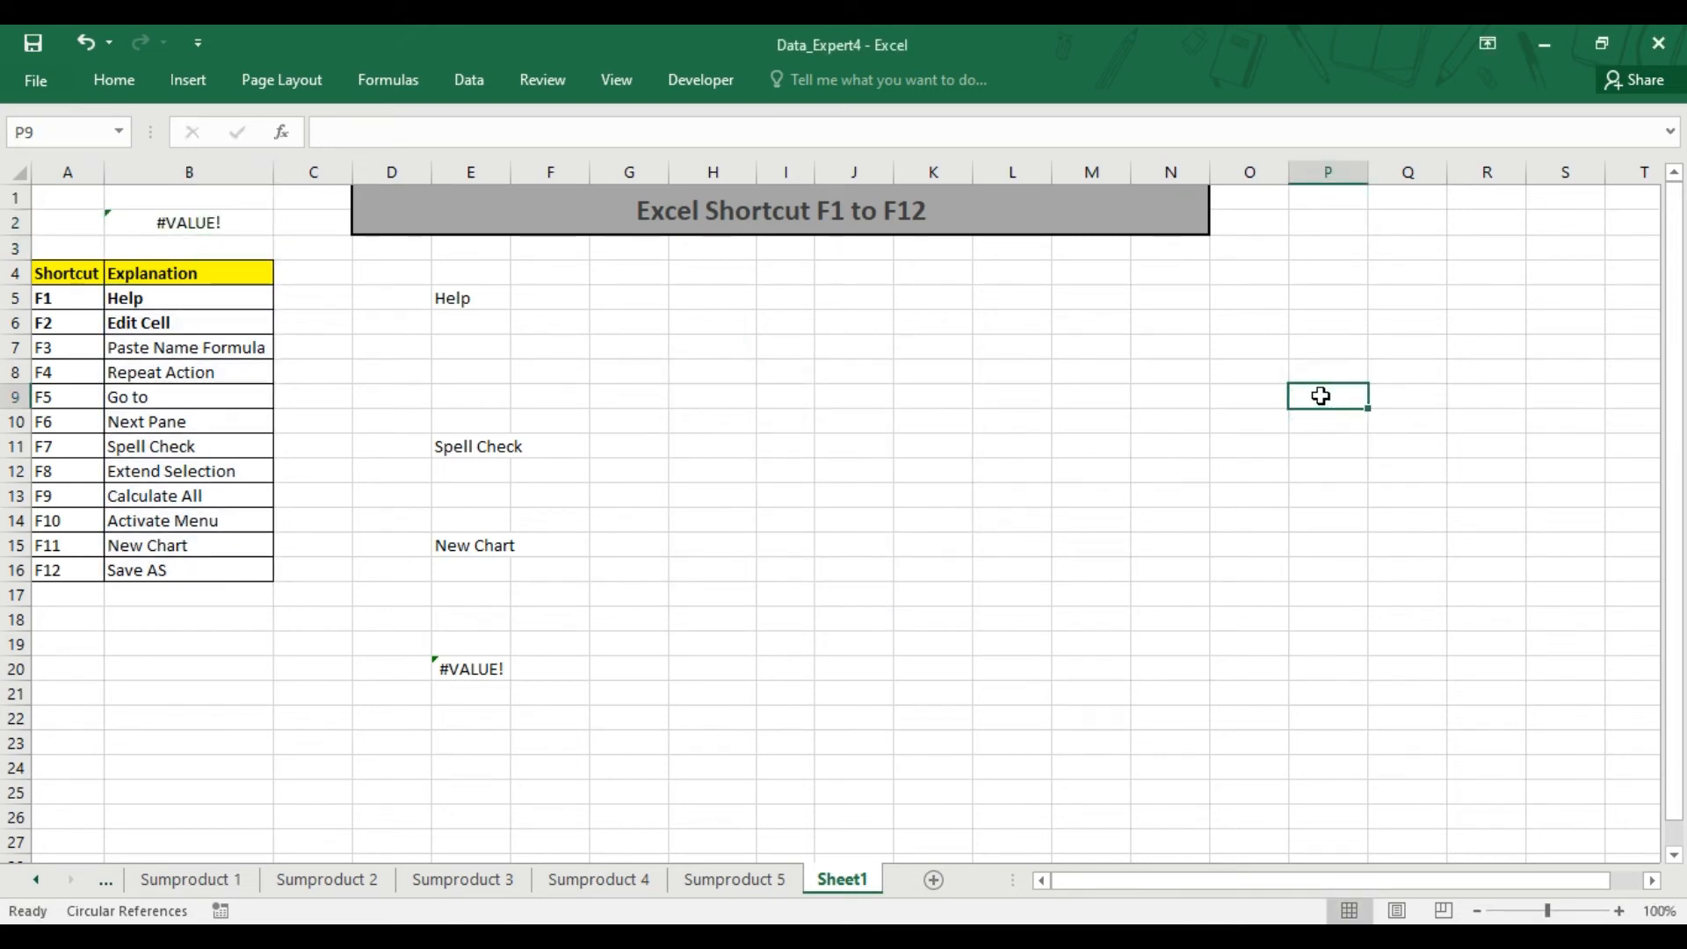
key("F3")
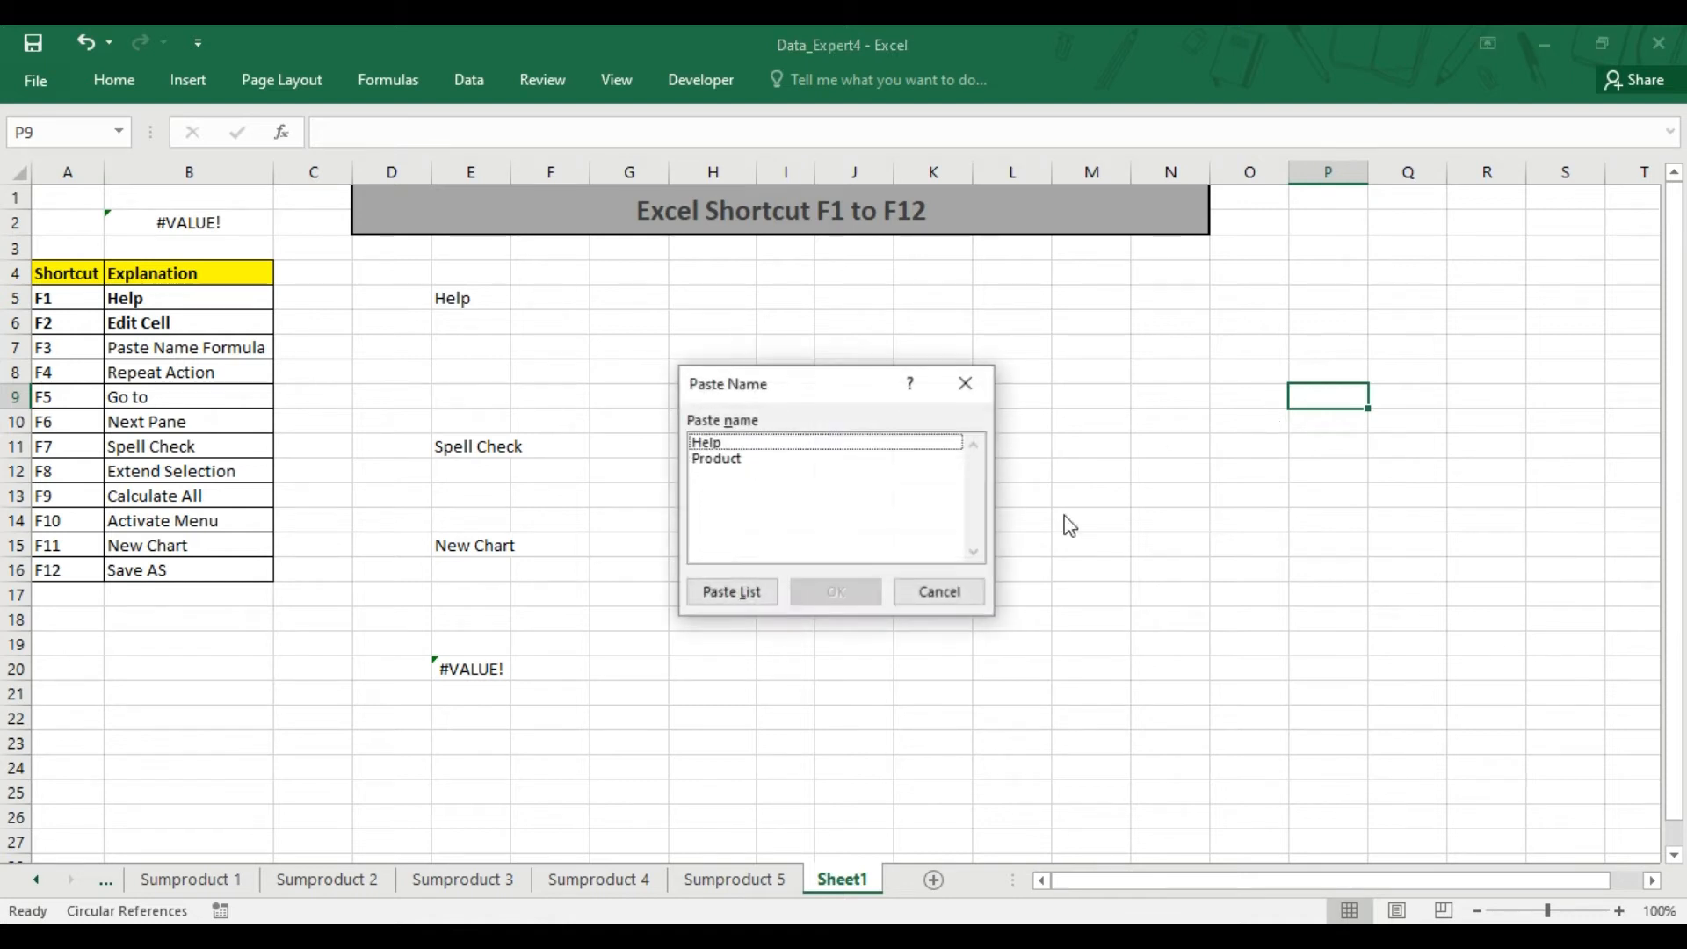
left_click(723, 439)
left_click(801, 592)
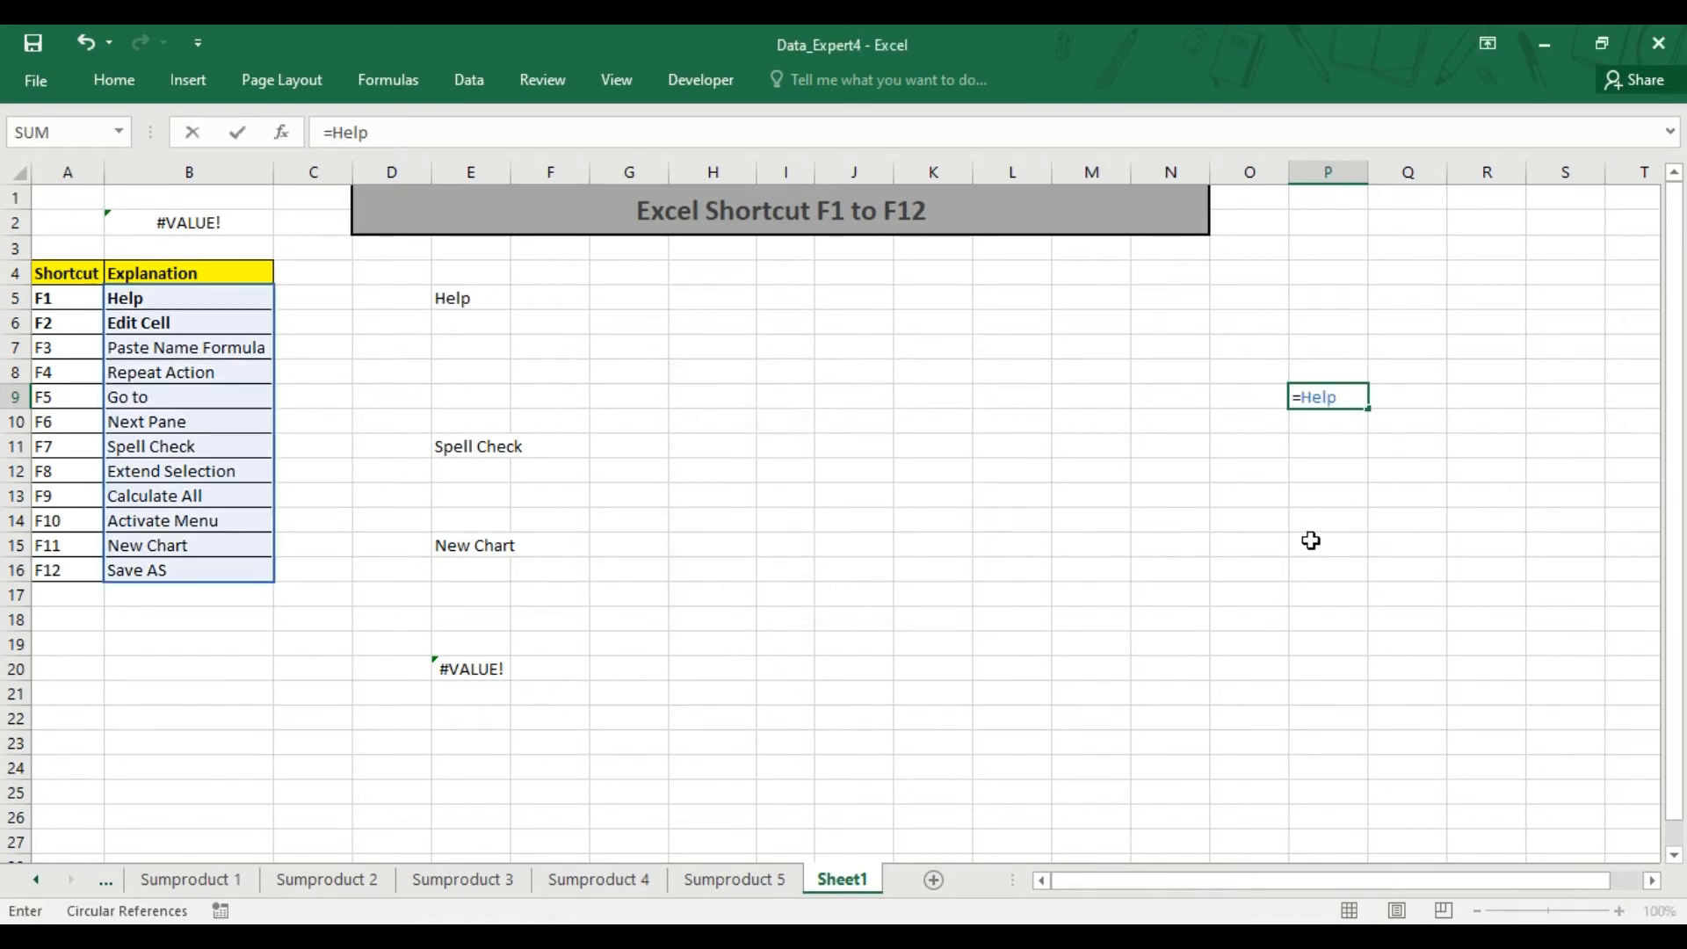
key("Return")
left_click(1327, 398)
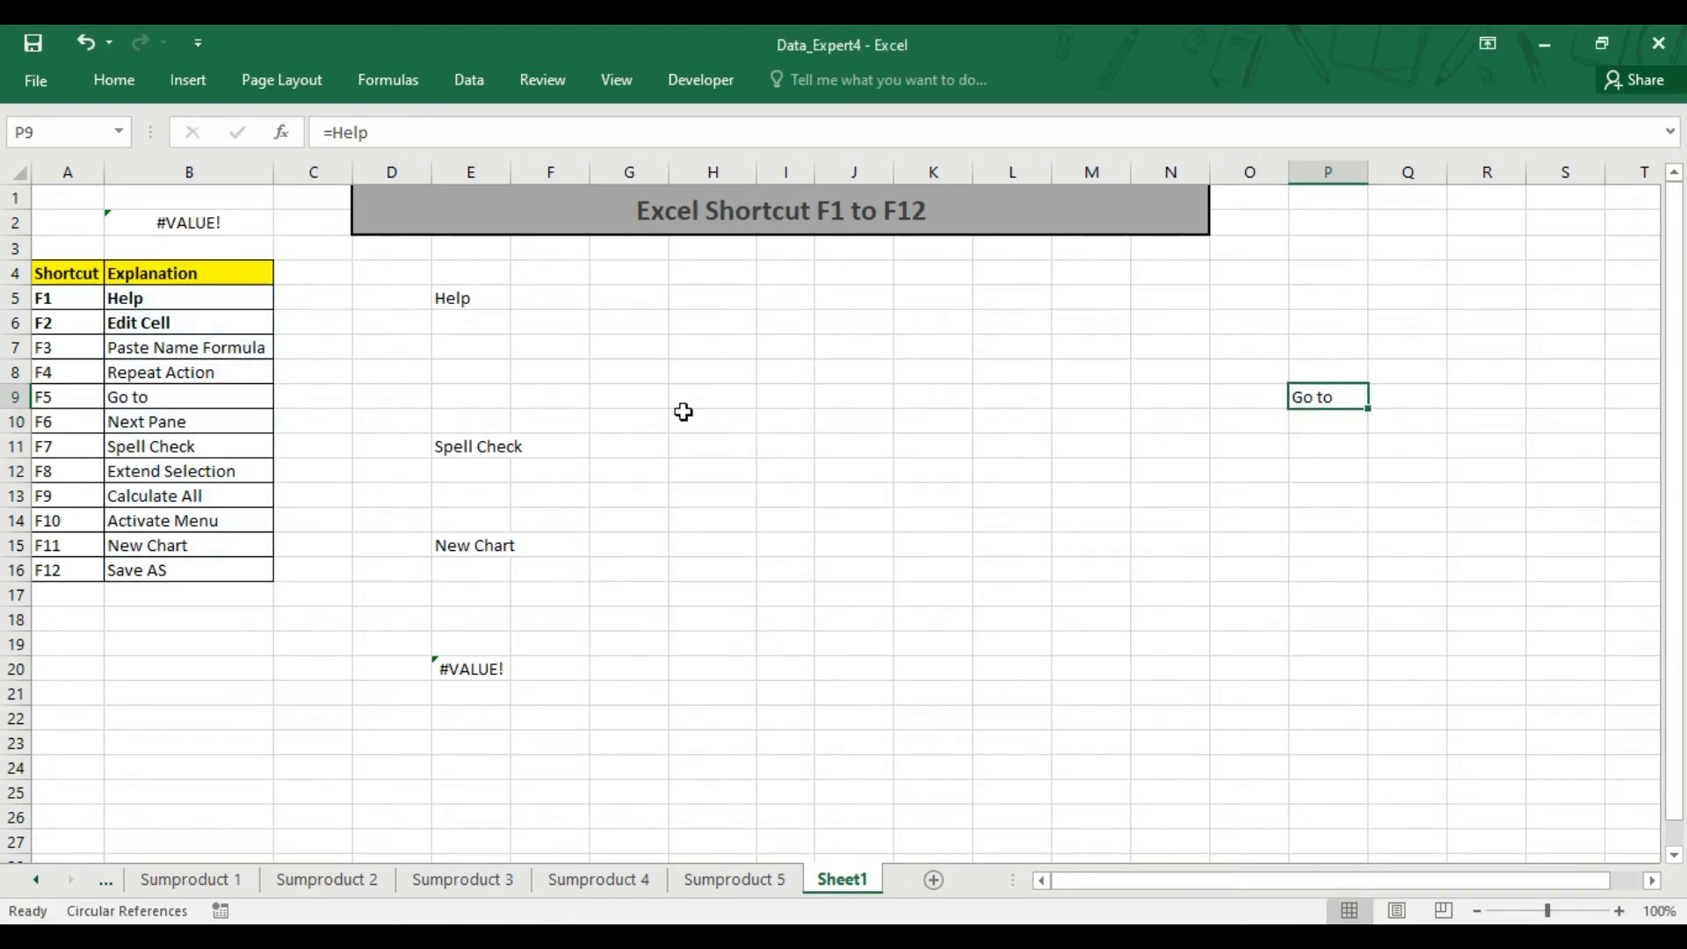
Step: Delete the pasted Help formulas from D4:Q18, from cell E20 and from cell B2 above the table
left_click_drag(387, 281, 1395, 631)
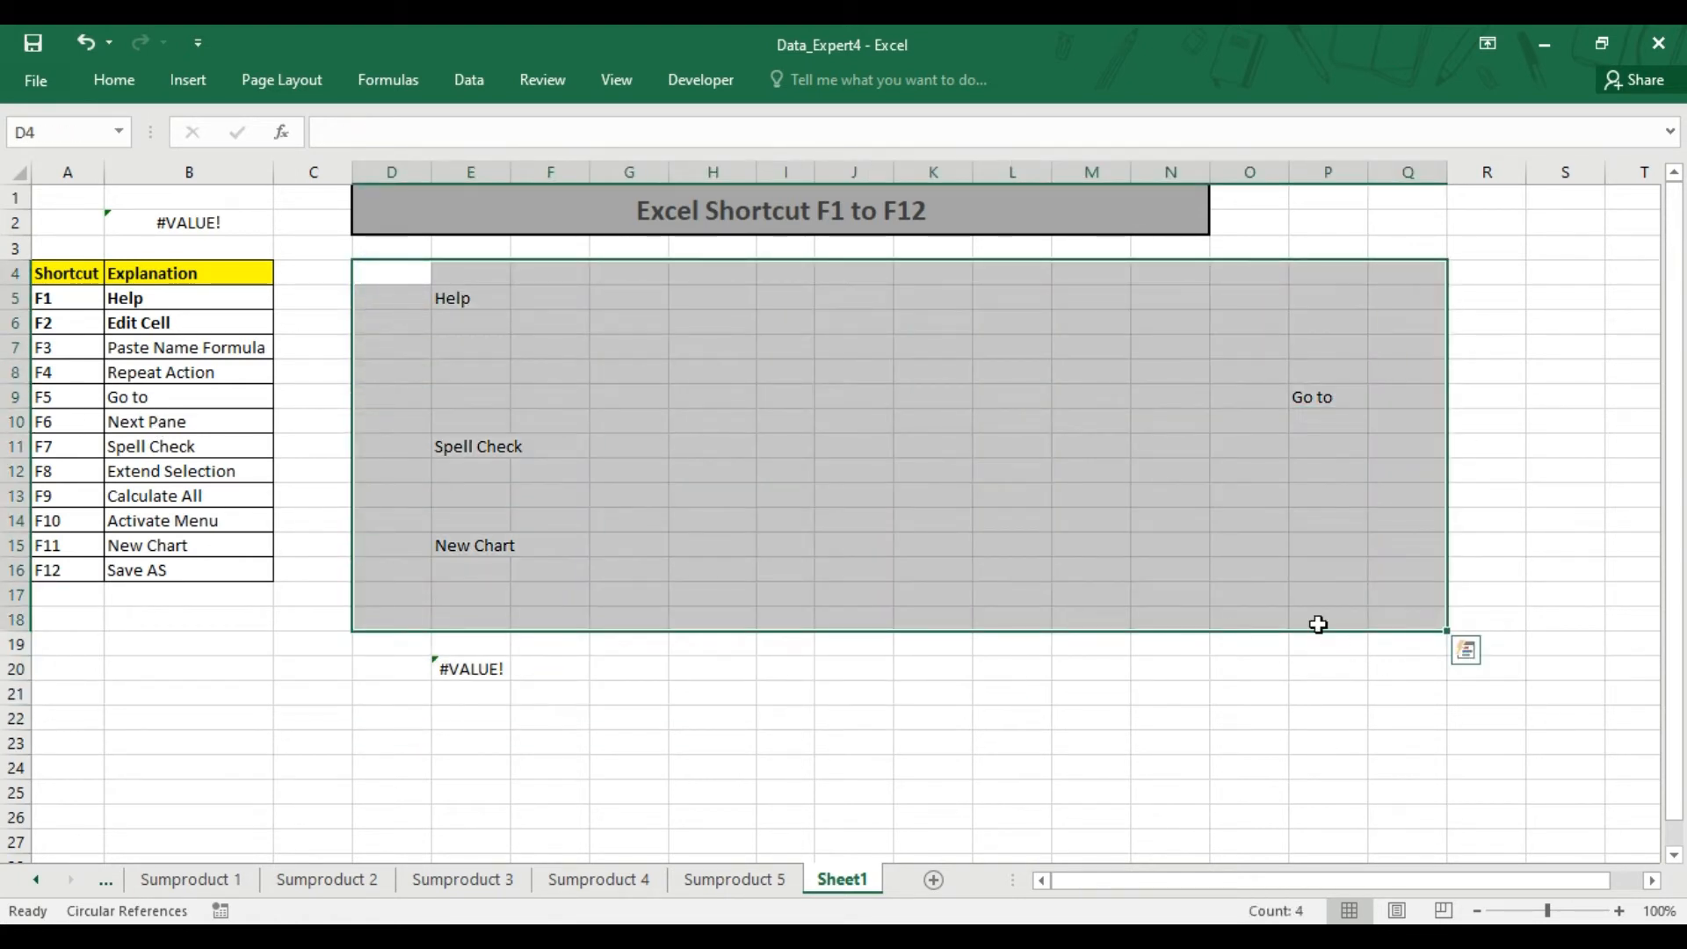
key("Delete")
left_click(377, 644)
left_click(595, 697, "shift")
left_click(545, 377)
left_click_drag(129, 194, 129, 222)
key("Delete")
left_click(471, 344)
Step: Bold the F3 Paste Name Formula row, cells A7:B7, in the shortcut table
left_click(64, 352)
left_click_drag(64, 352, 144, 351)
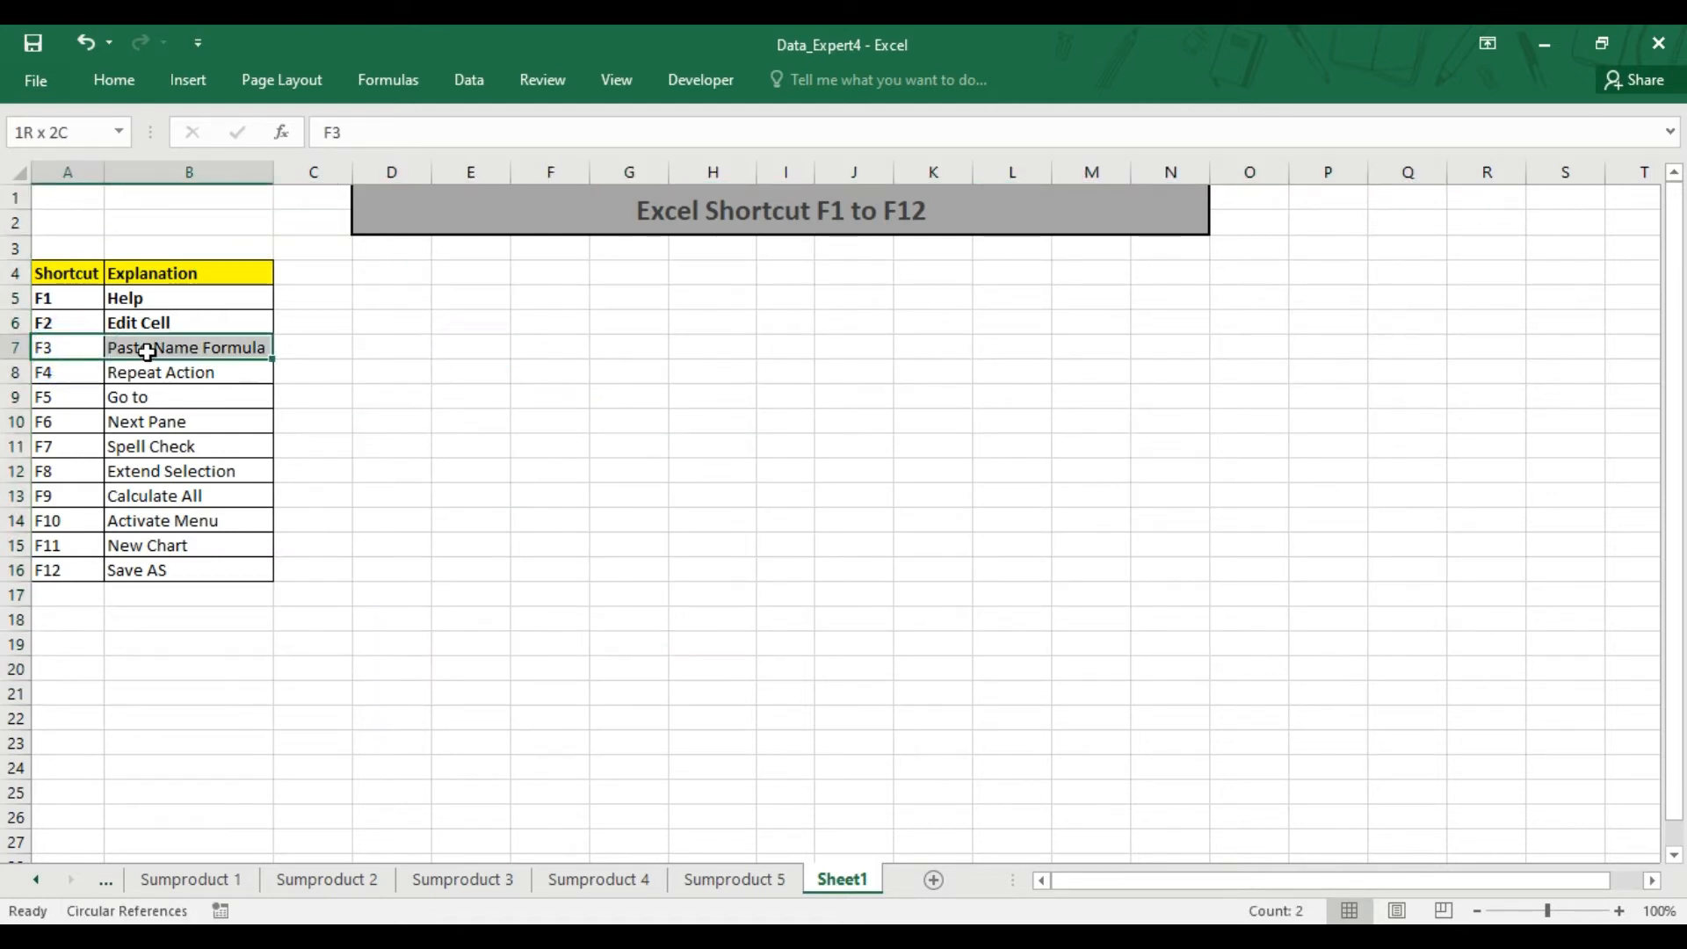
left_click(293, 377)
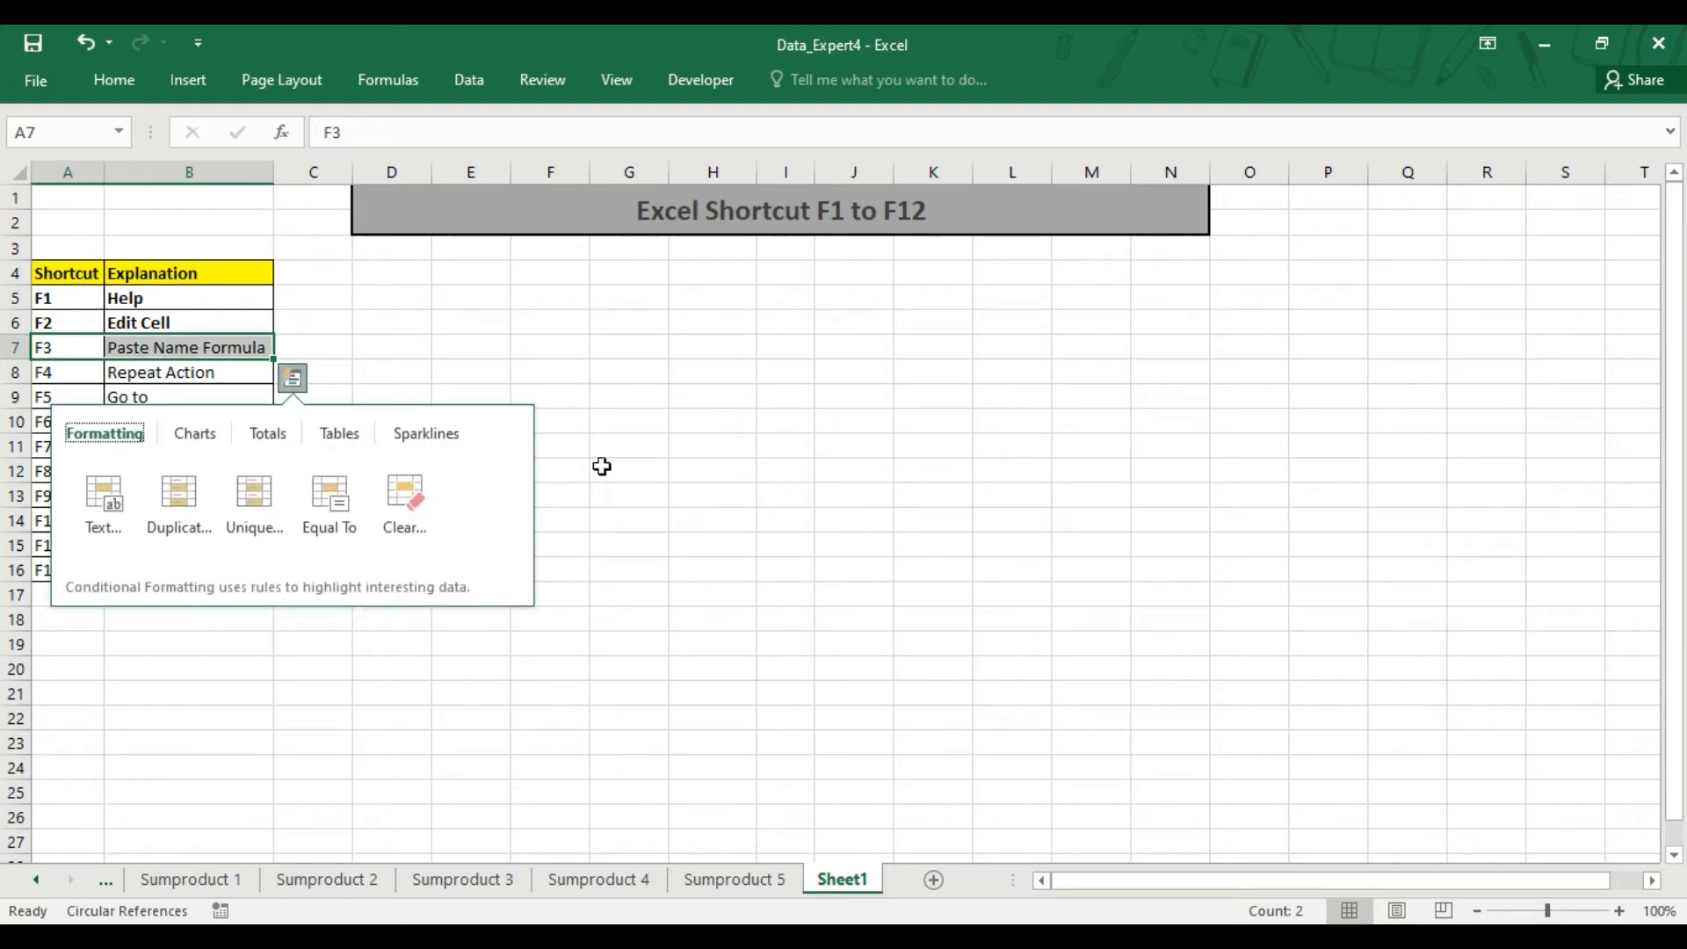
key("Escape")
key("ctrl+b")
left_click(547, 475)
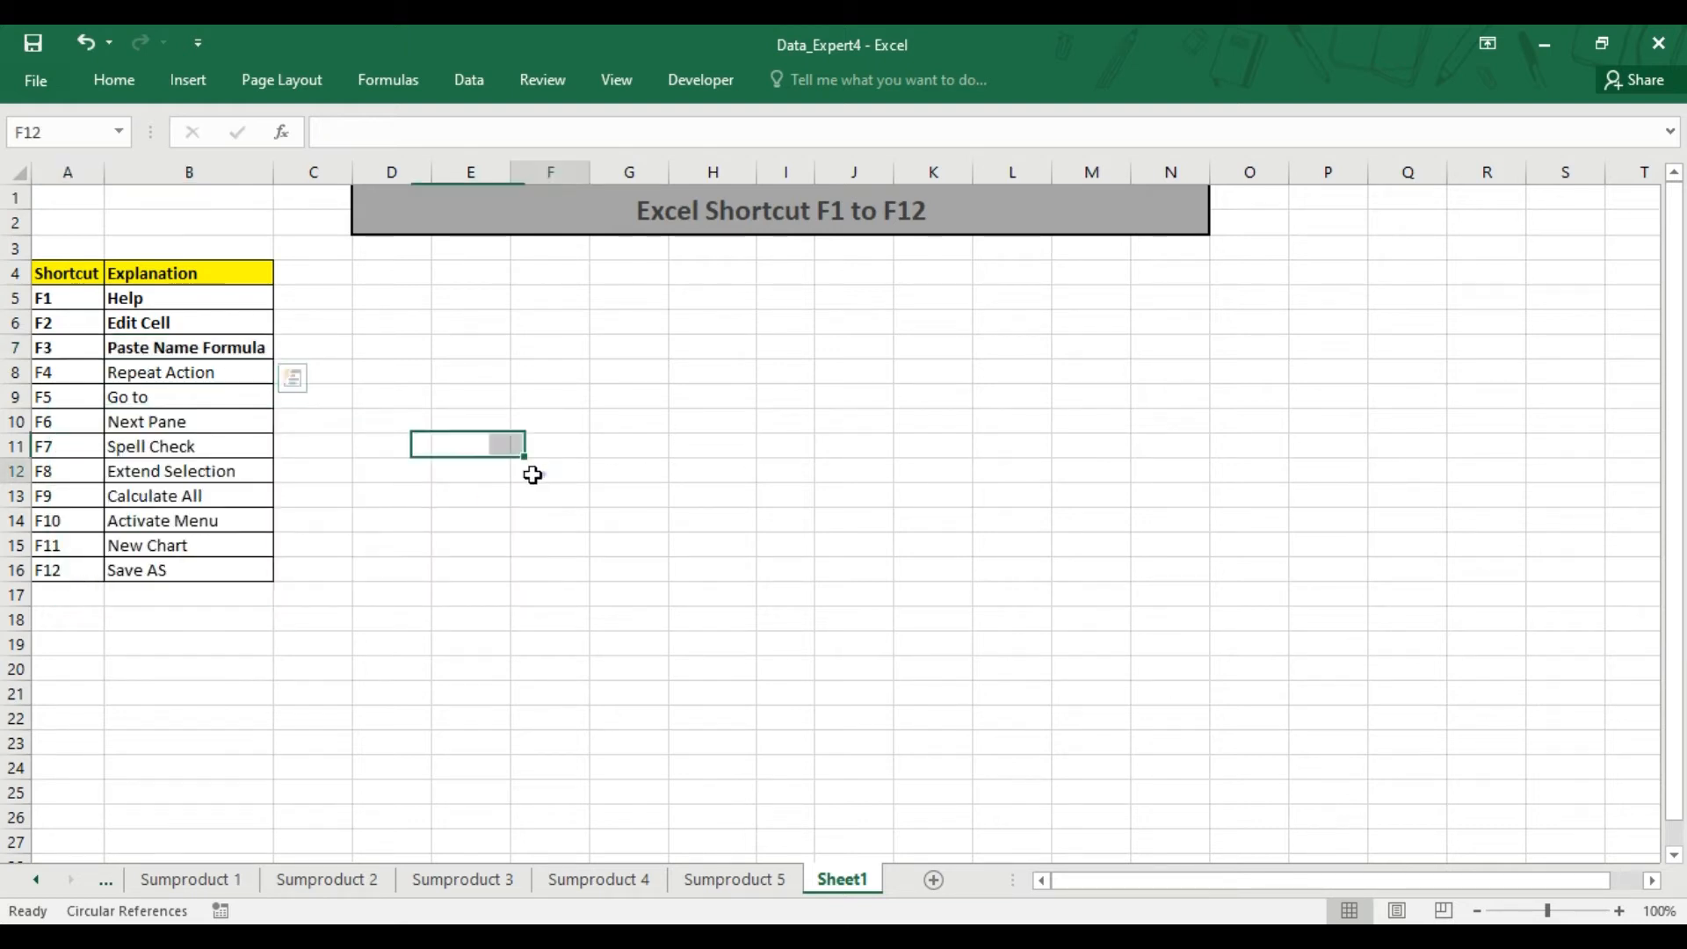
Step: Fill the empty cell G7 with yellow as the action for the F4 Repeat Action demonstration
left_click(46, 373)
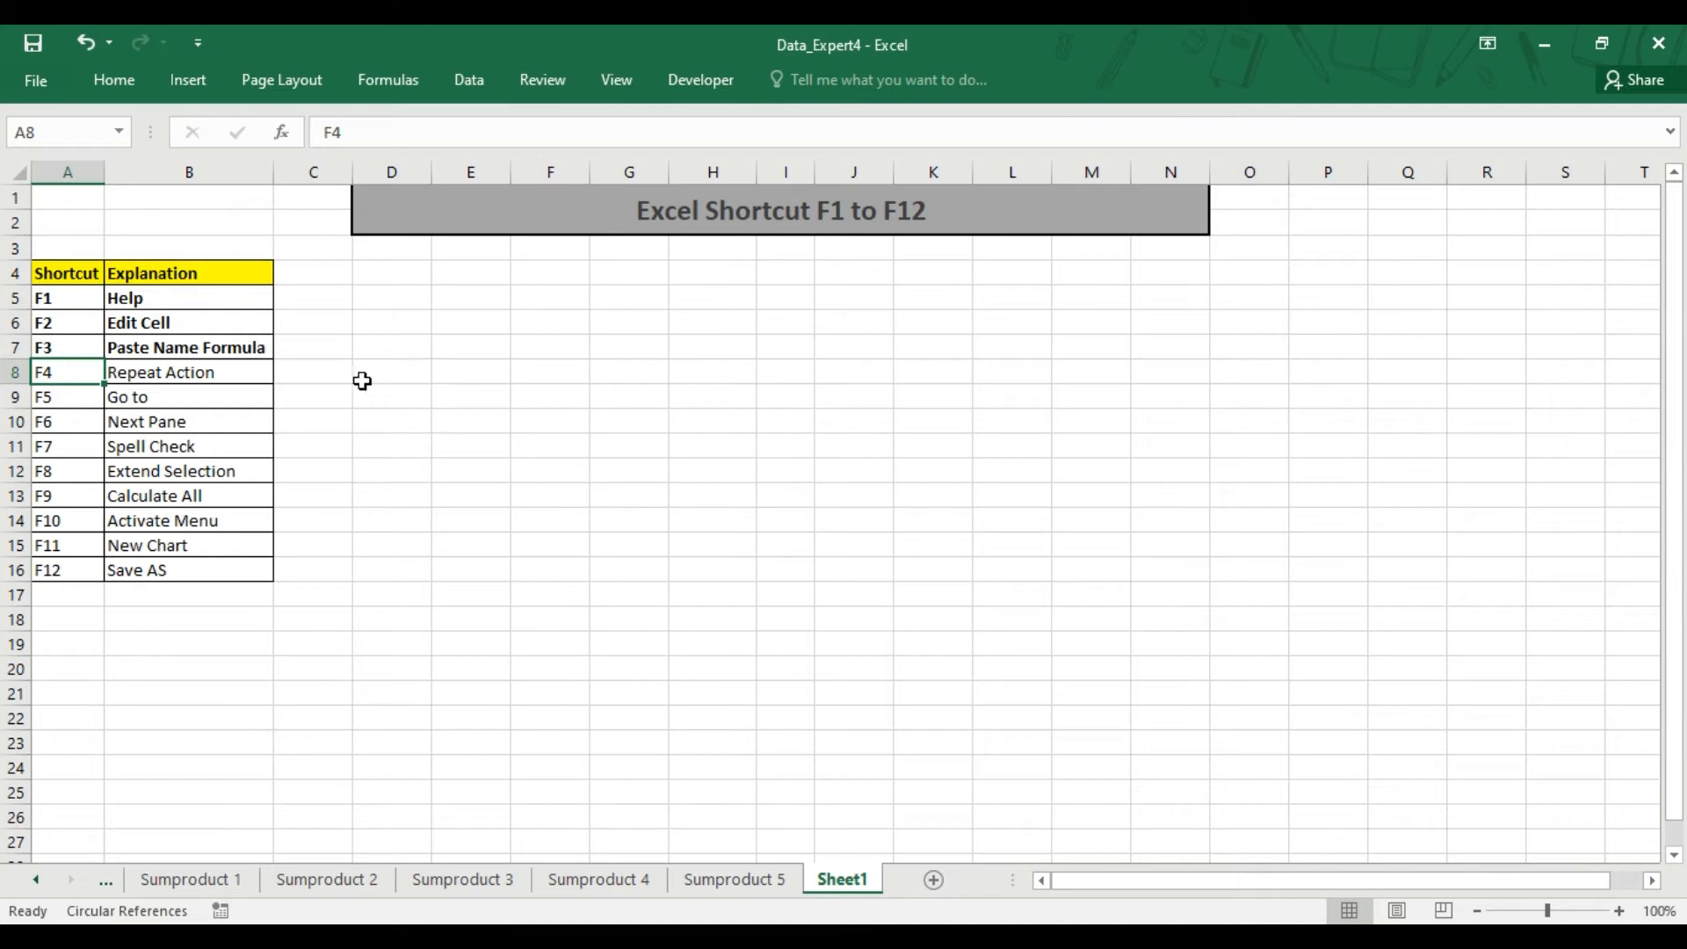
left_click(195, 371)
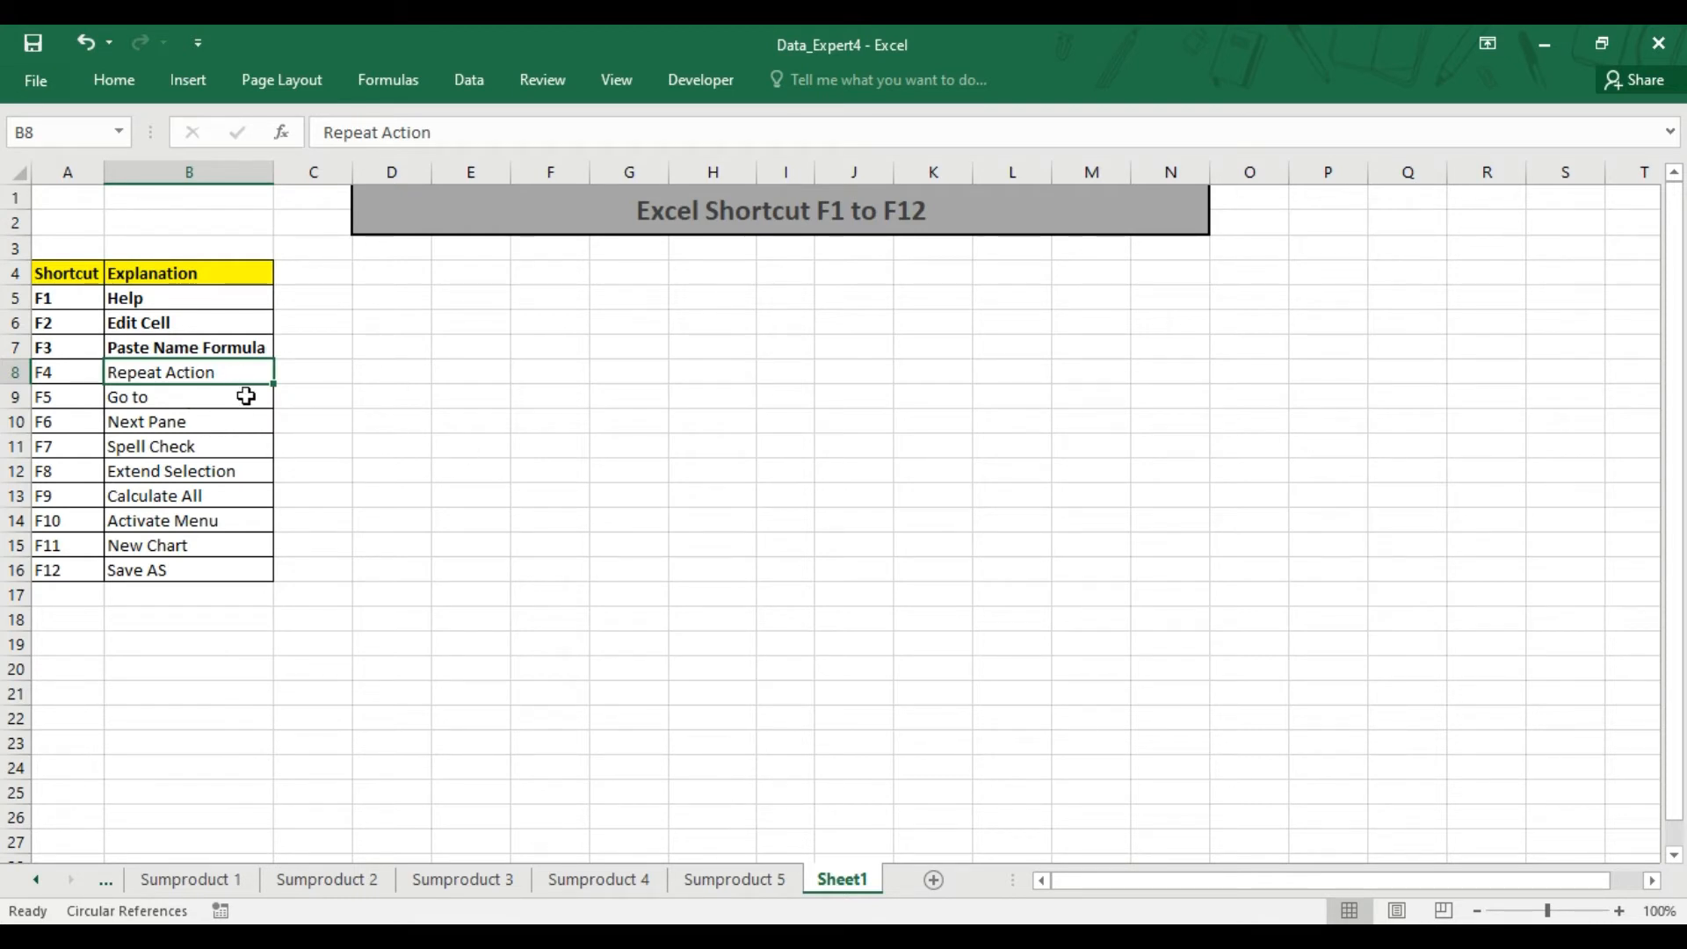
left_click(624, 345)
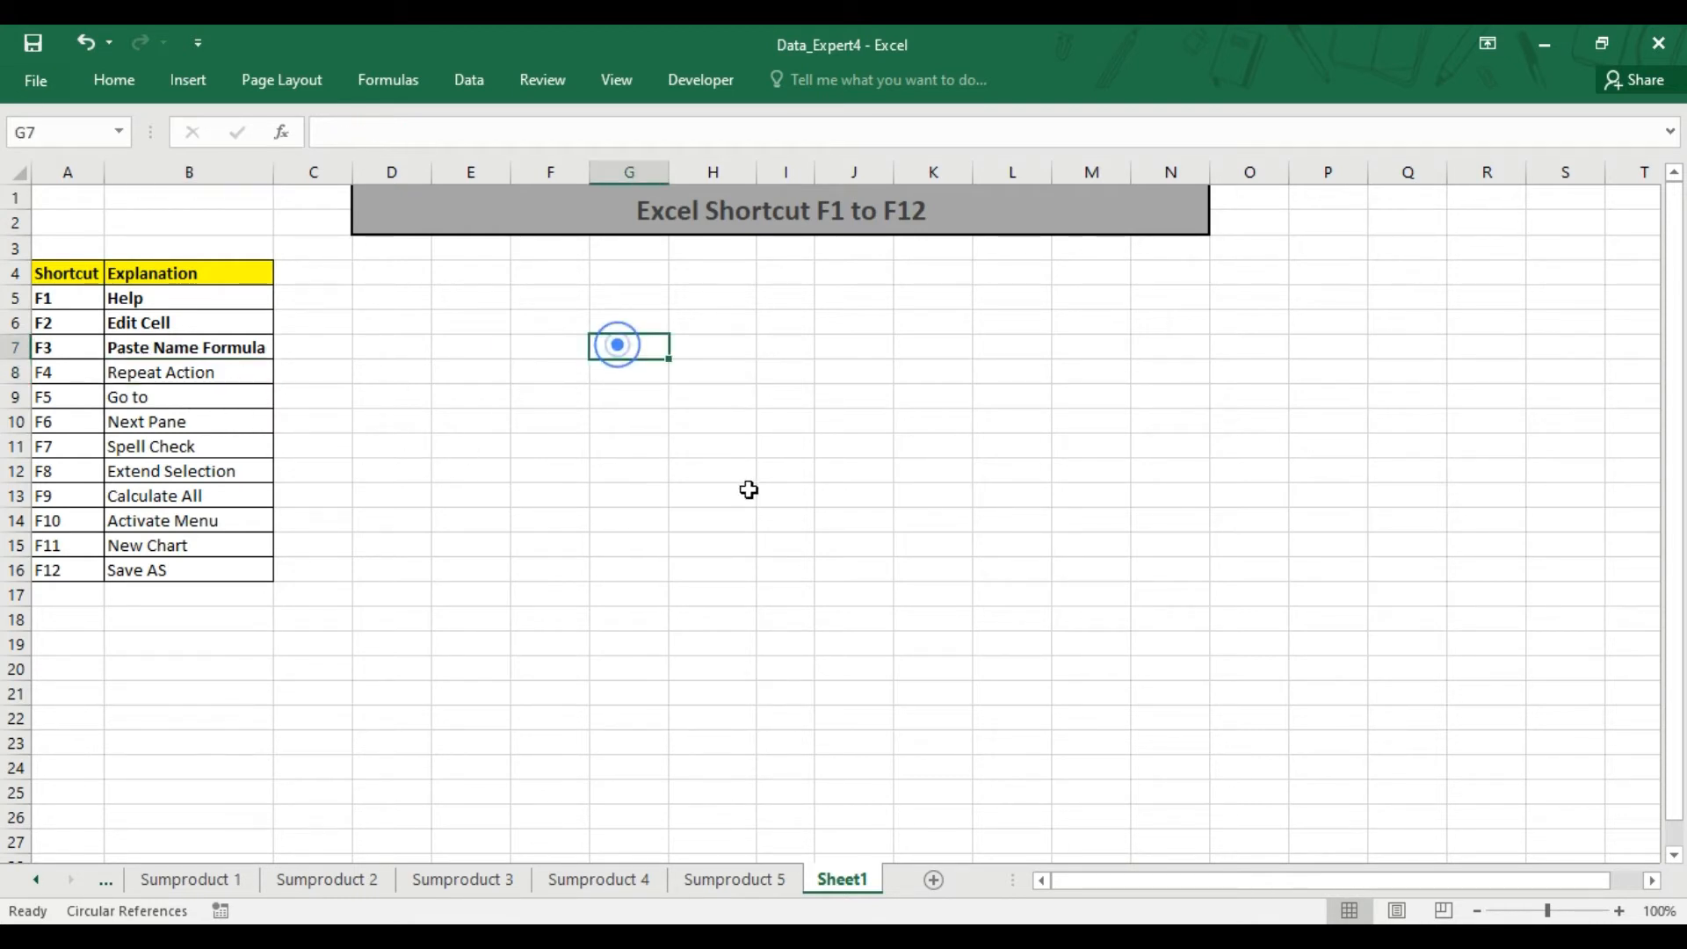
left_click(101, 81)
left_click(385, 169)
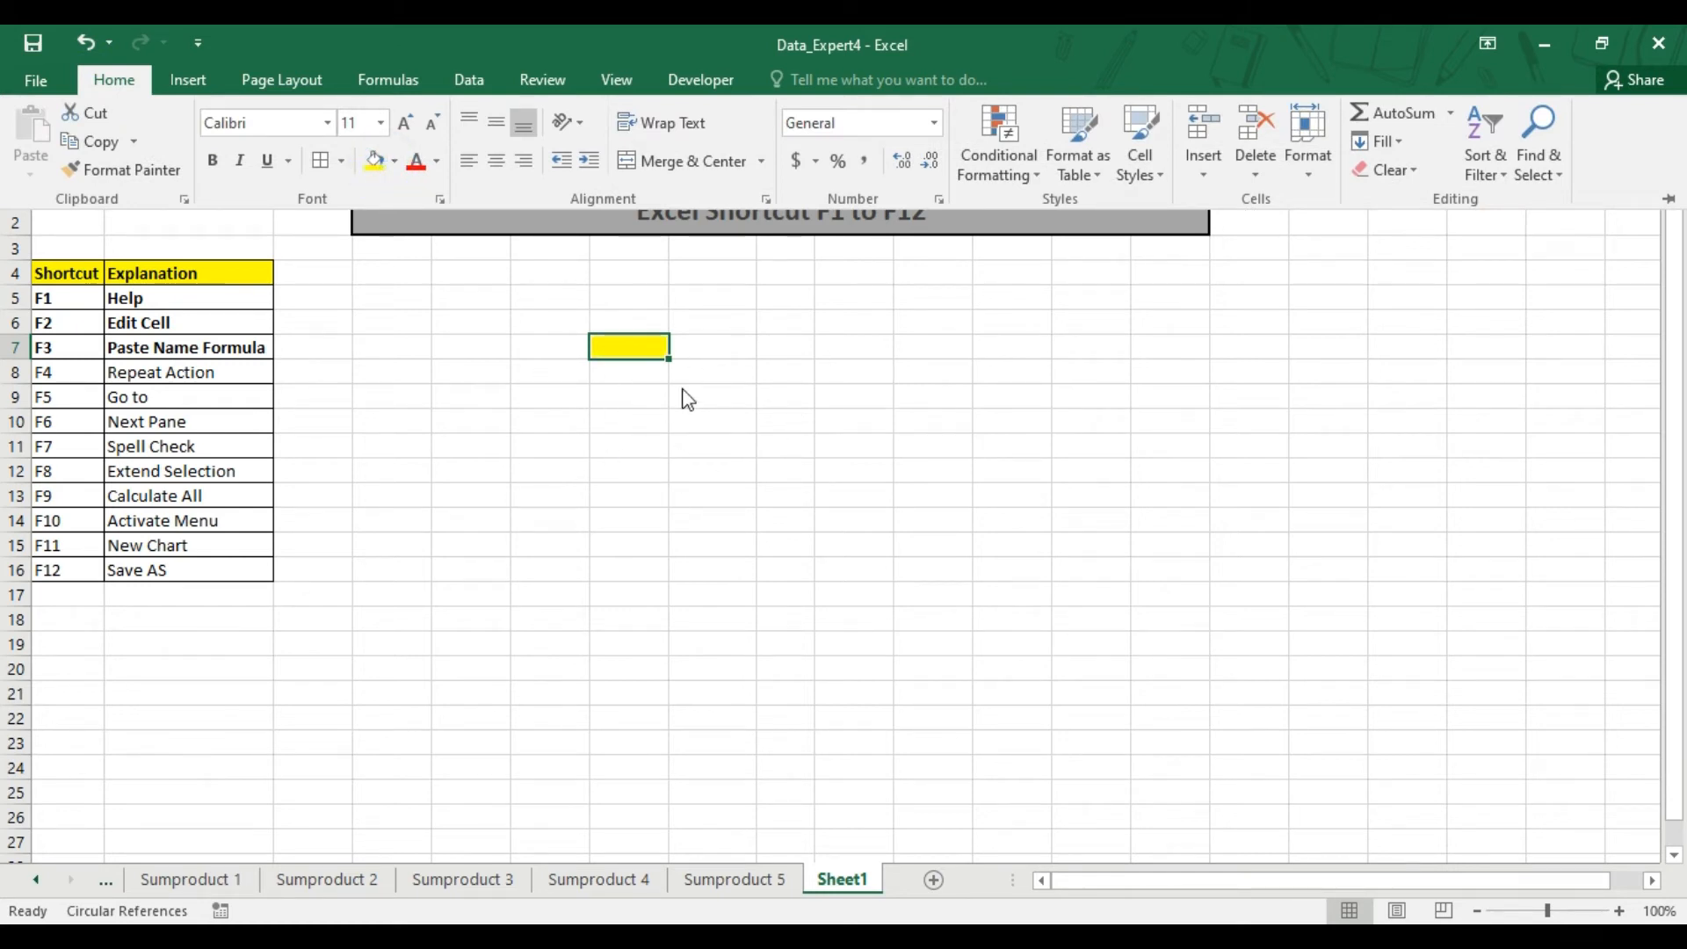
Step: Repeat the yellow fill on cells H7, J7, F20, Q11, S21, L15, P3, E11, O21, O11 and M7
left_click(753, 350)
left_click(749, 347)
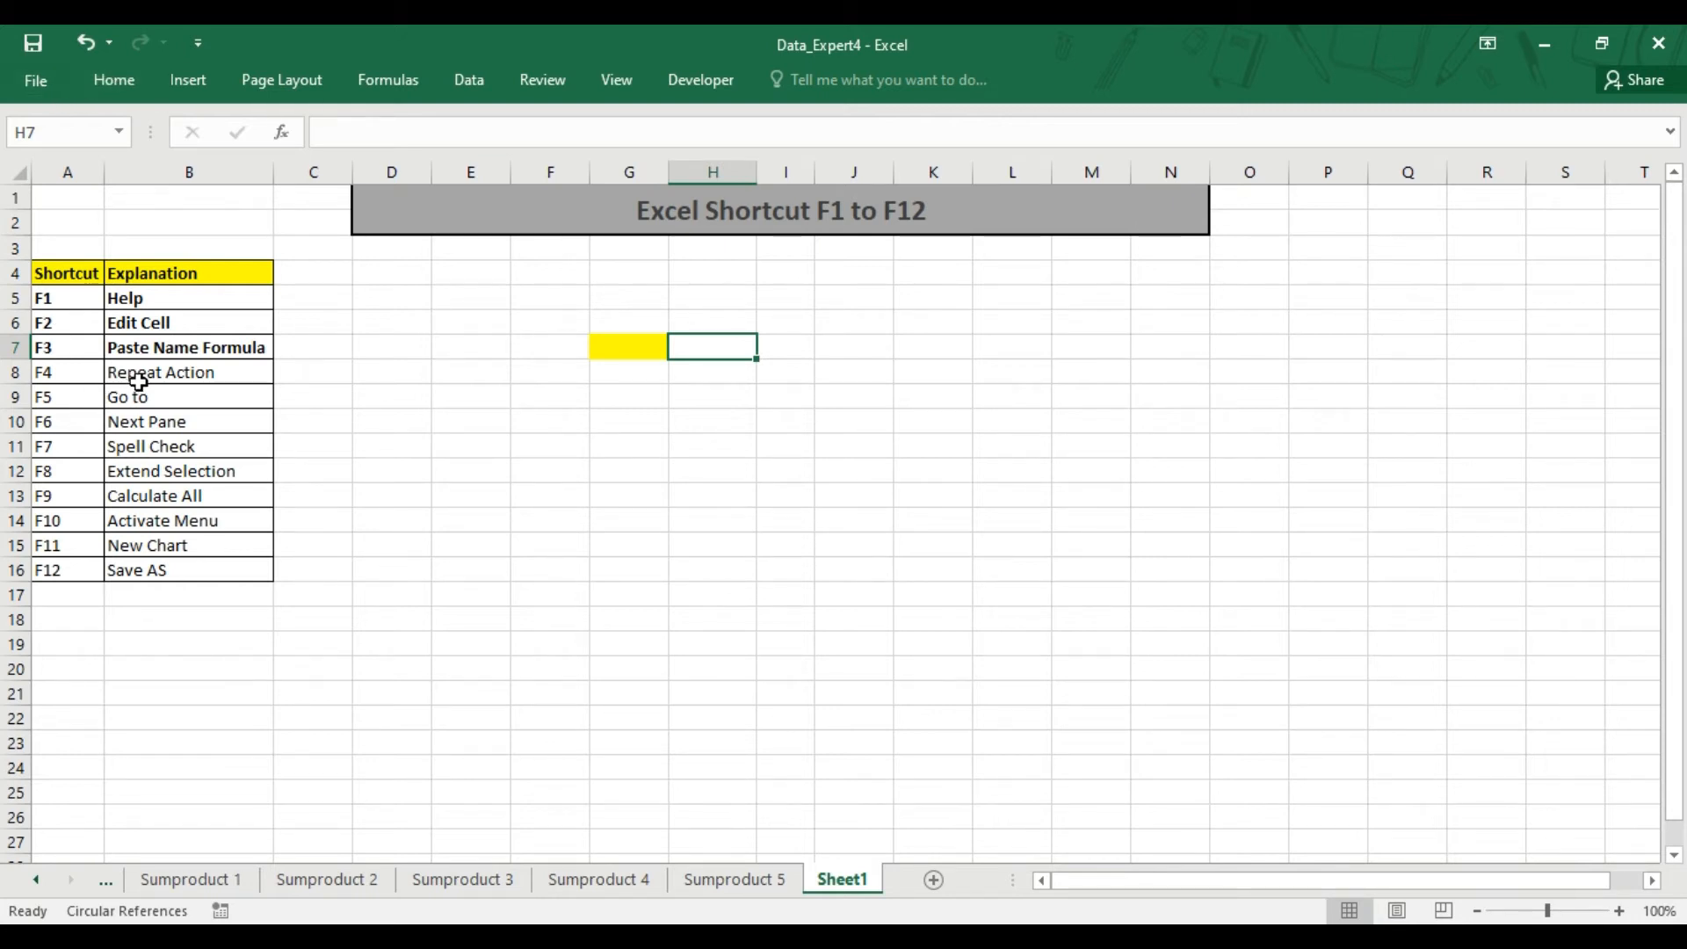
key("F4")
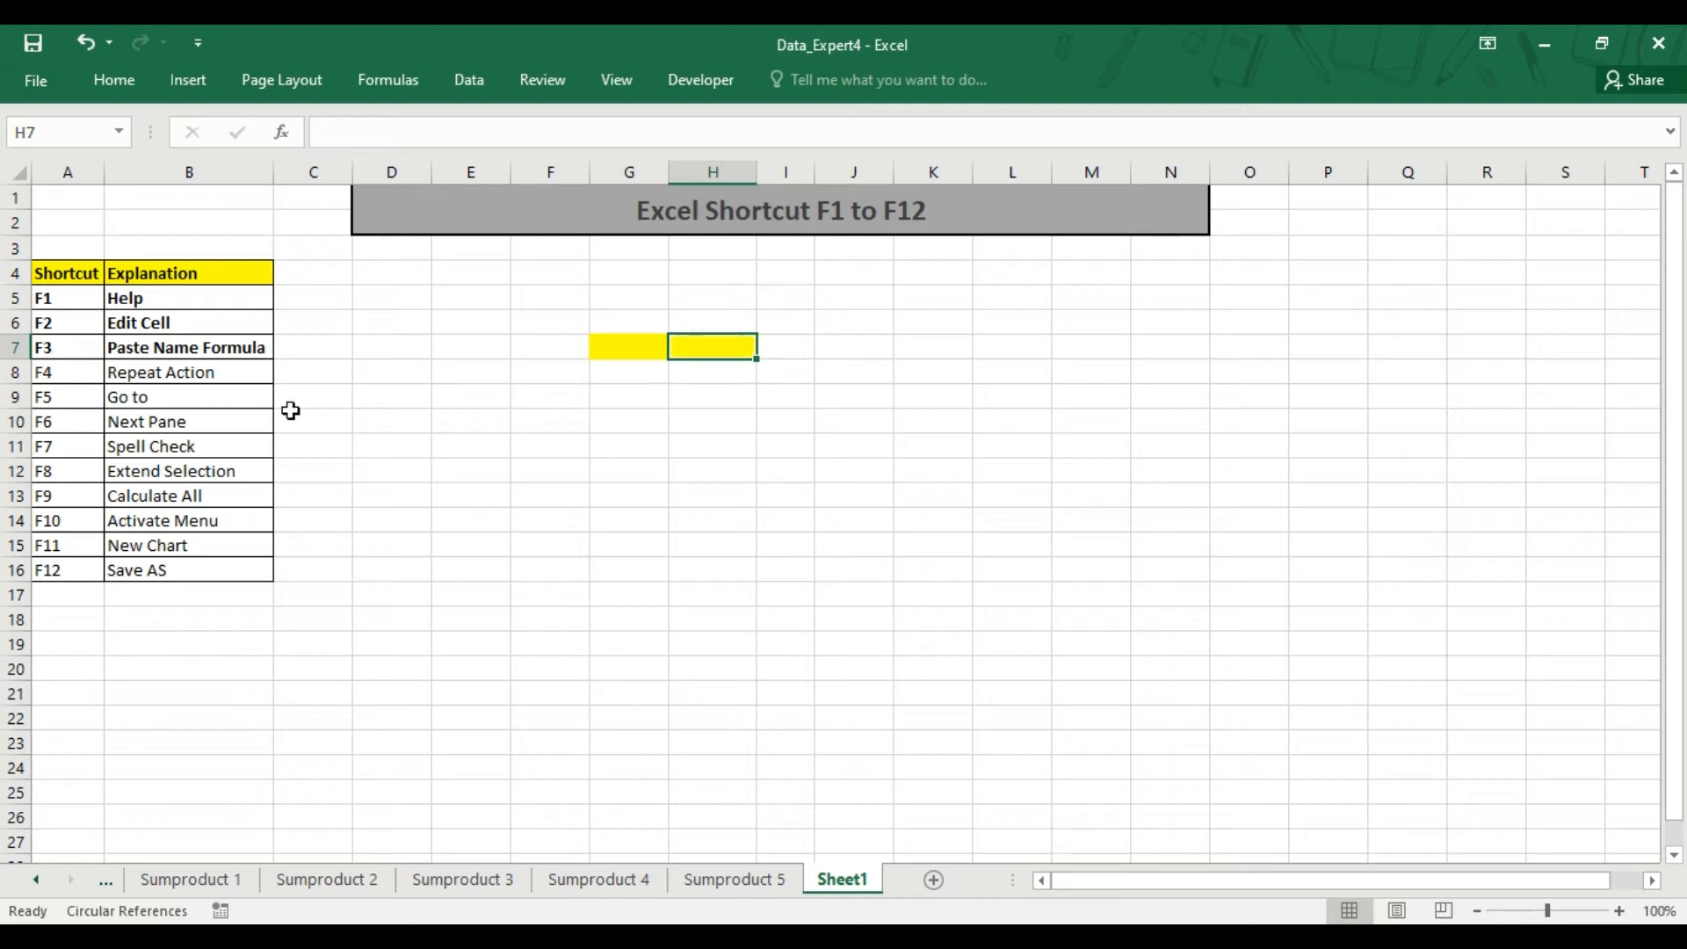
left_click(835, 351)
key("F4")
left_click(581, 669)
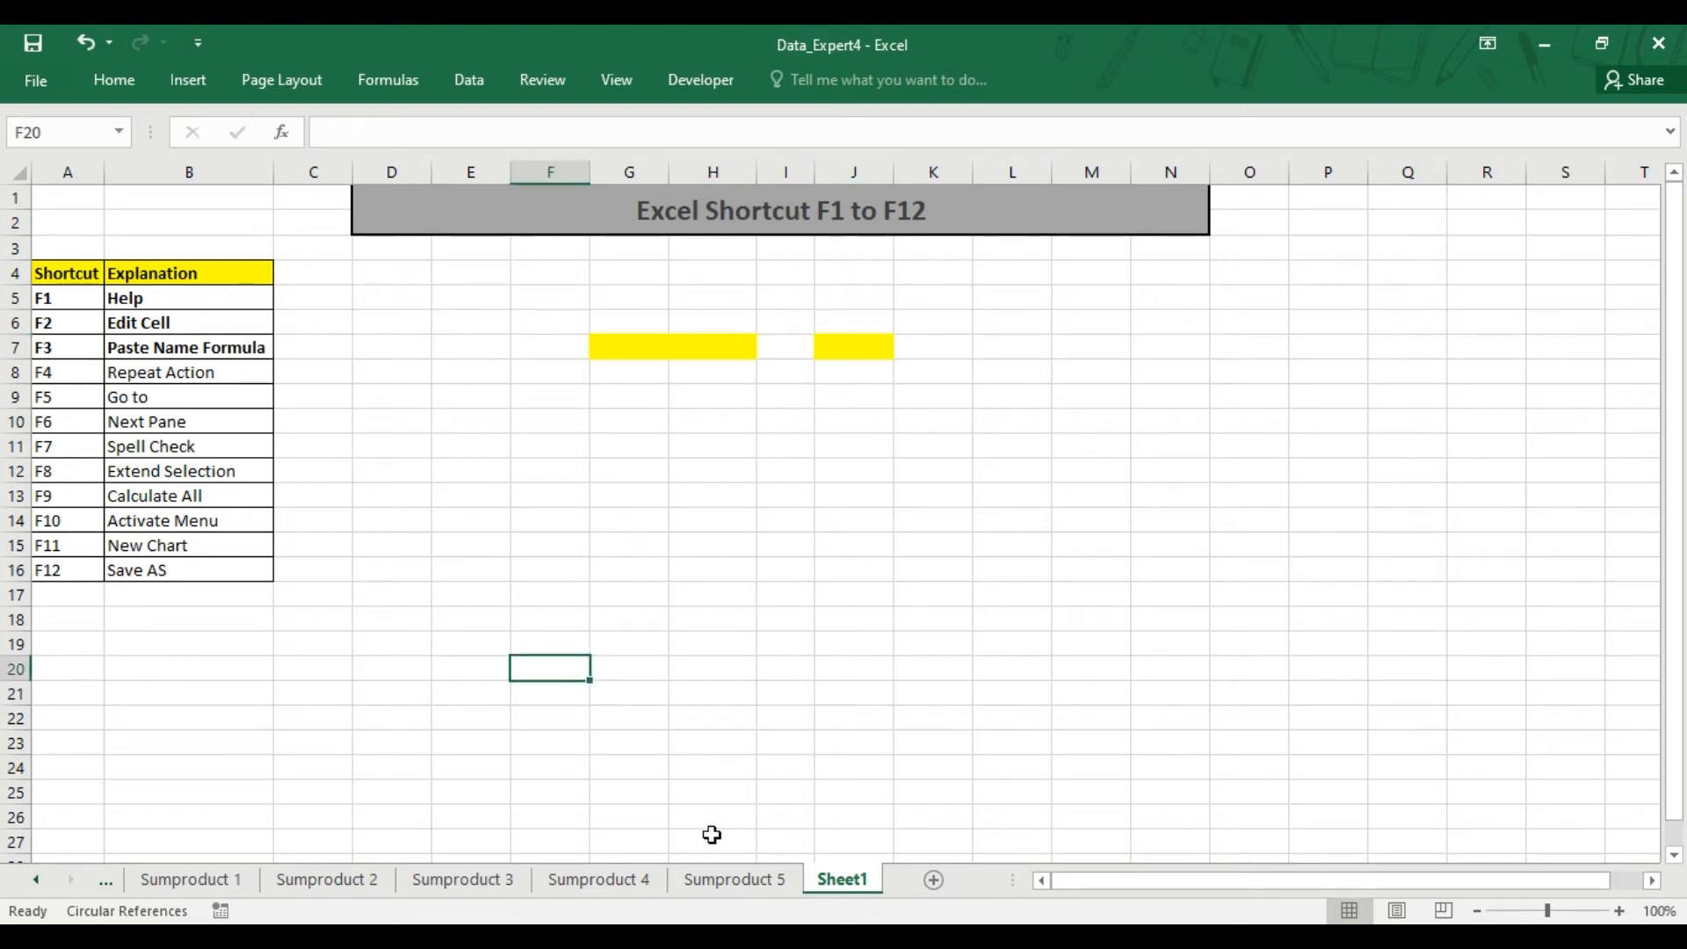
key("F4")
left_click(1406, 443)
key("F4")
left_click(1540, 698)
key("F4")
left_click(985, 545)
key("F4")
left_click(1359, 244)
key("F4")
left_click(486, 448)
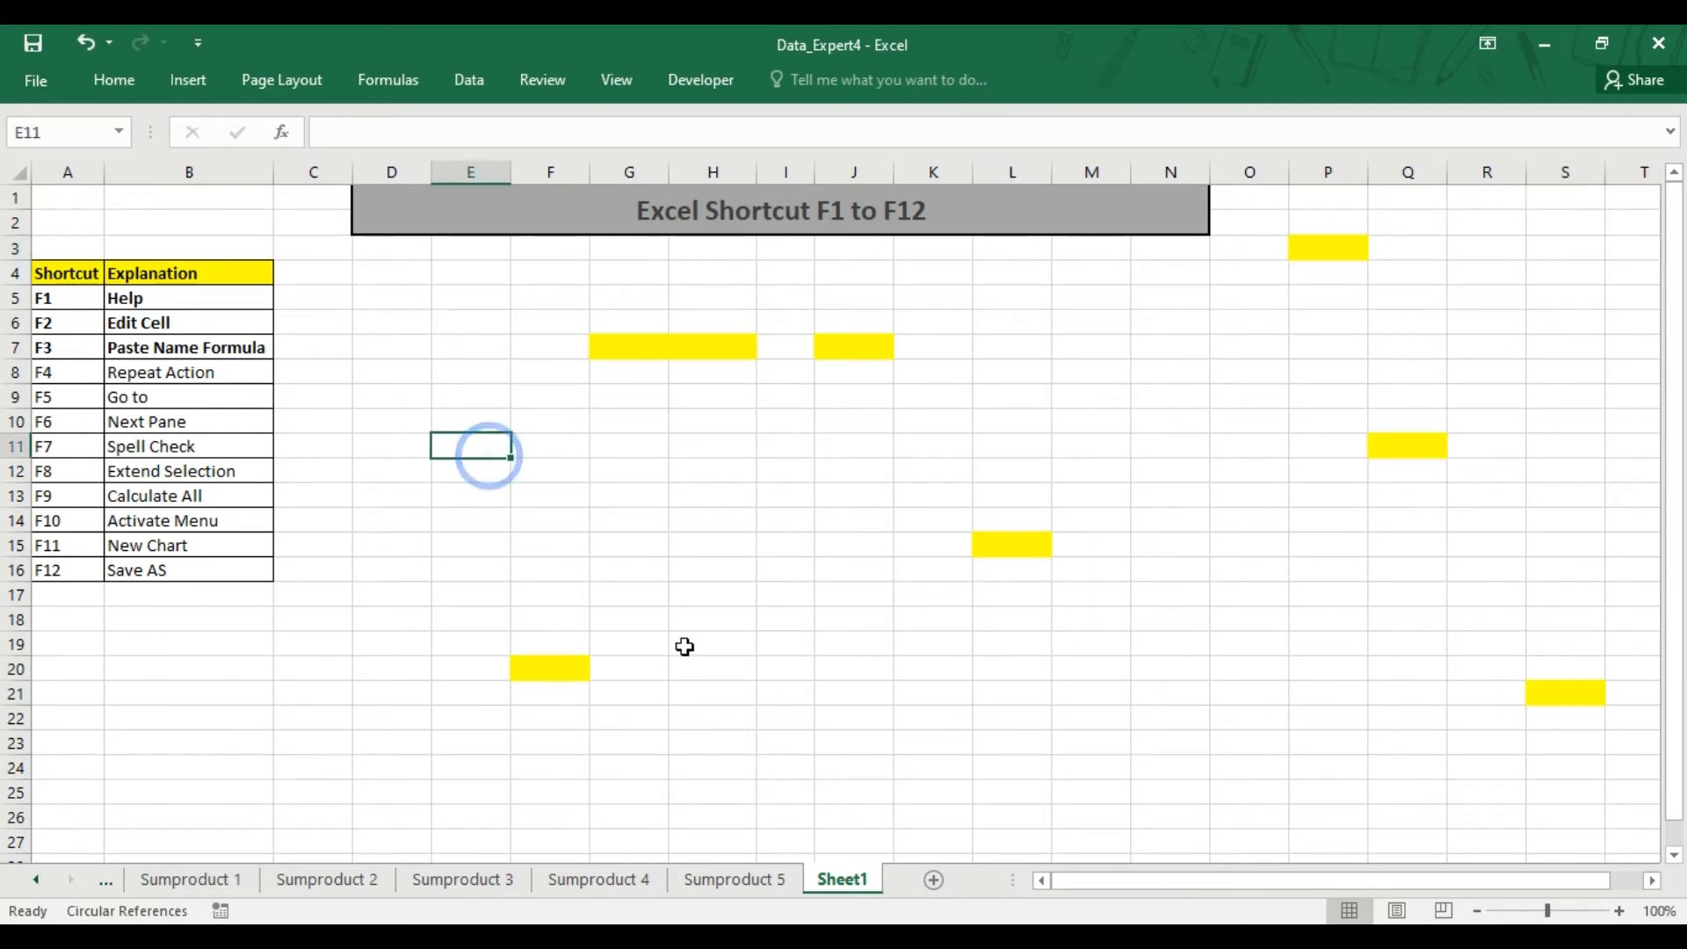
key("F4")
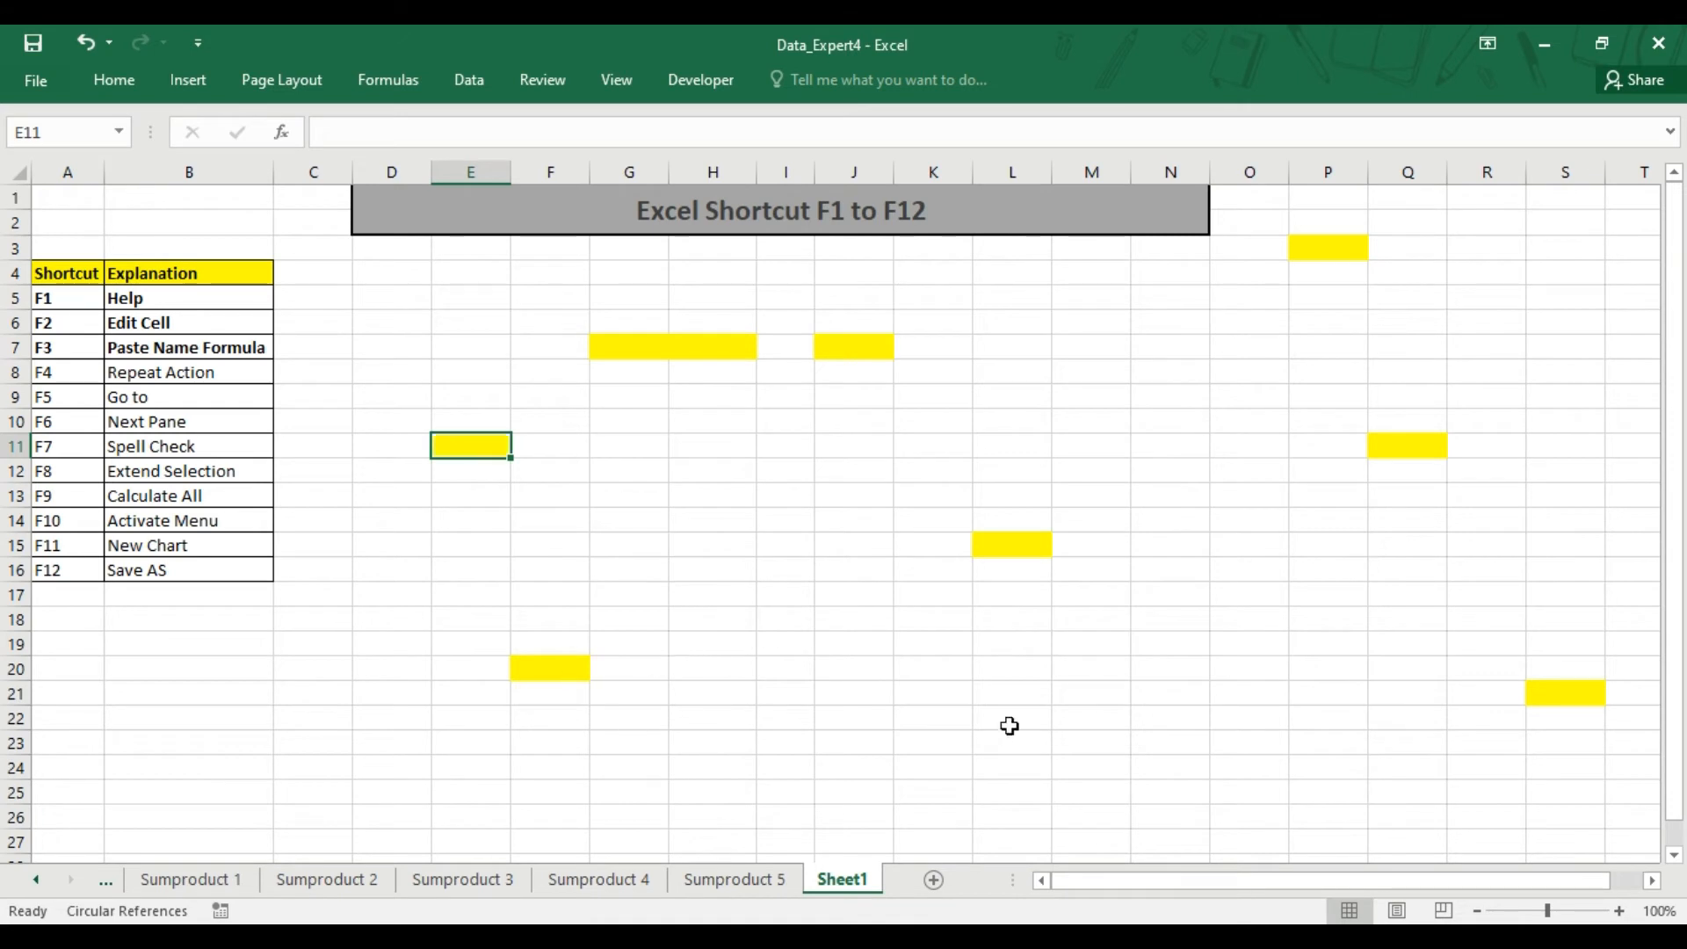
left_click(1237, 697)
key("F4")
left_click(1241, 446)
key("F4")
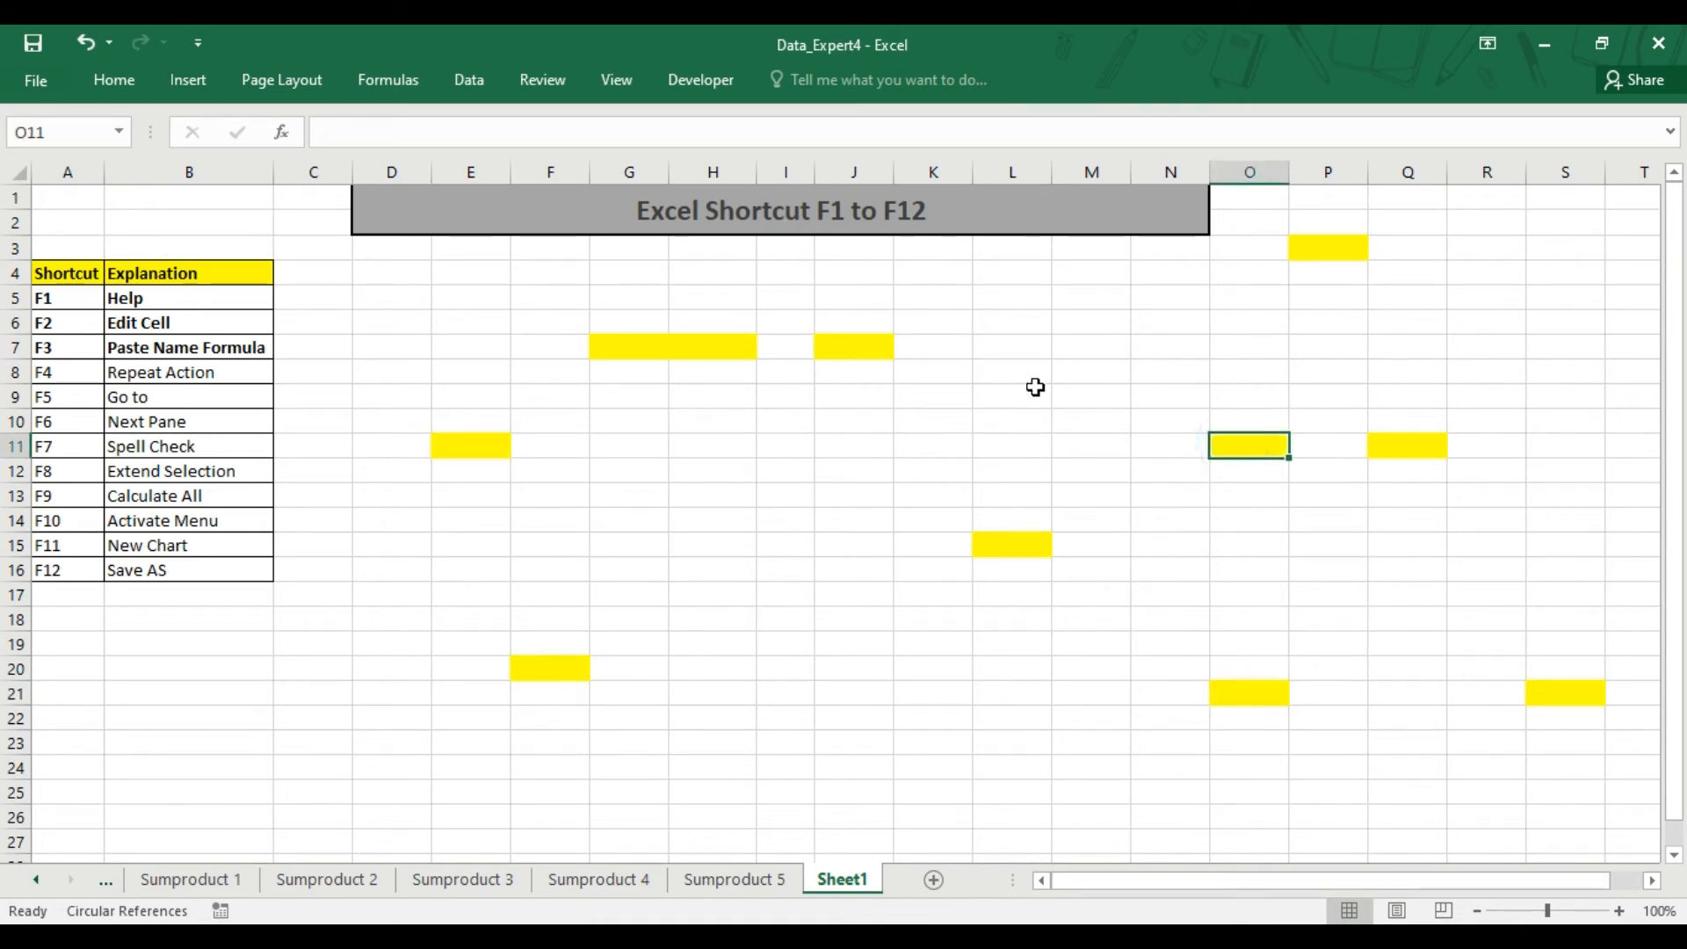
left_click(1074, 345)
key("F4")
Step: Clear the yellow fills from the range D3:S23
left_click_drag(392, 297, 1476, 615)
left_click_drag(391, 249, 1580, 740)
key("alt+h")
key("e")
key("a")
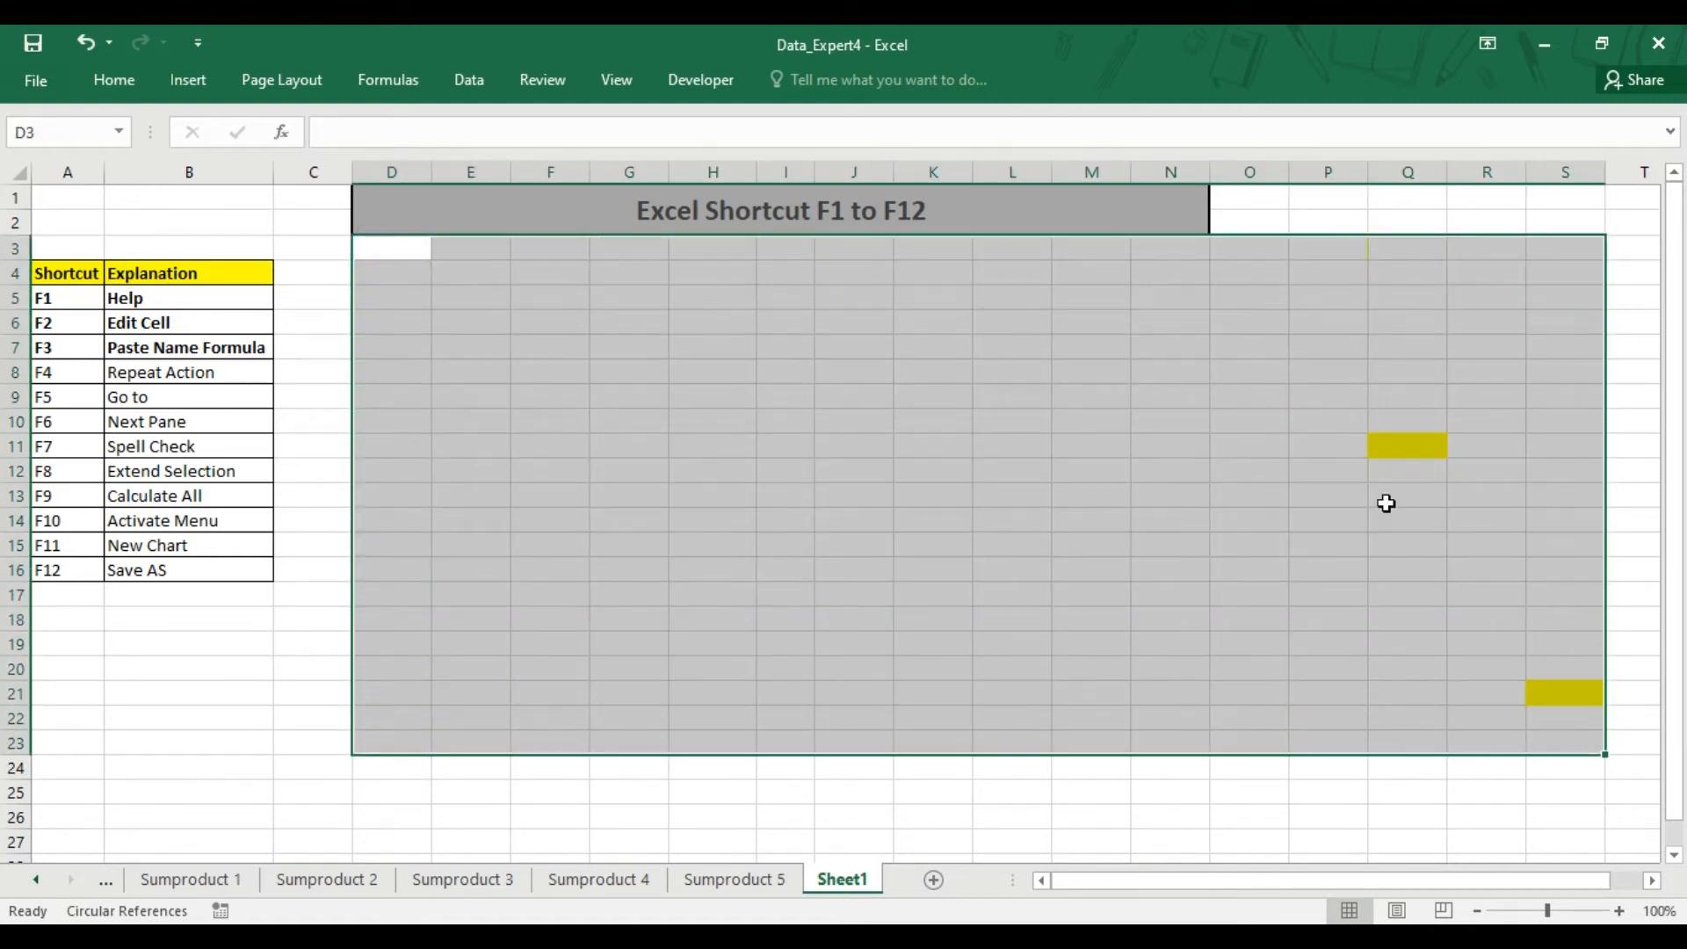
left_click(1032, 489)
left_click(609, 397)
Step: Bold the F4 Repeat Action row, cells A8:B8, in the shortcut table
left_click_drag(82, 373, 162, 378)
key("F4")
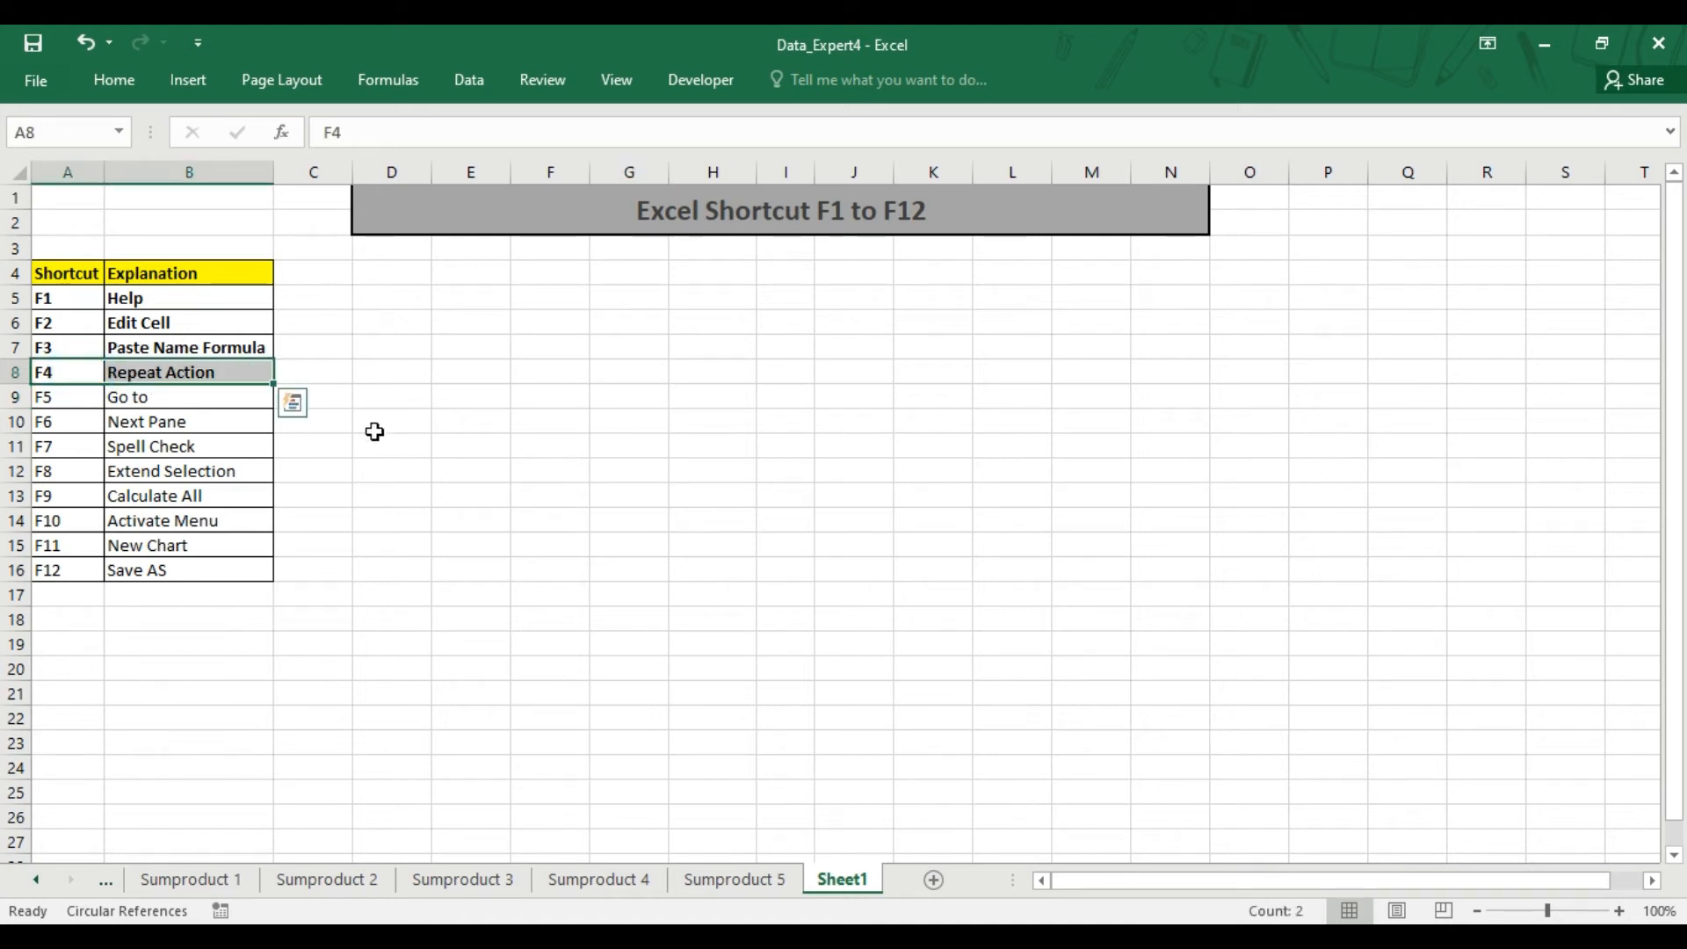
left_click(499, 422)
Step: From cell E9, jump to cell A100 with Go To by entering the reference A100
left_click(44, 401)
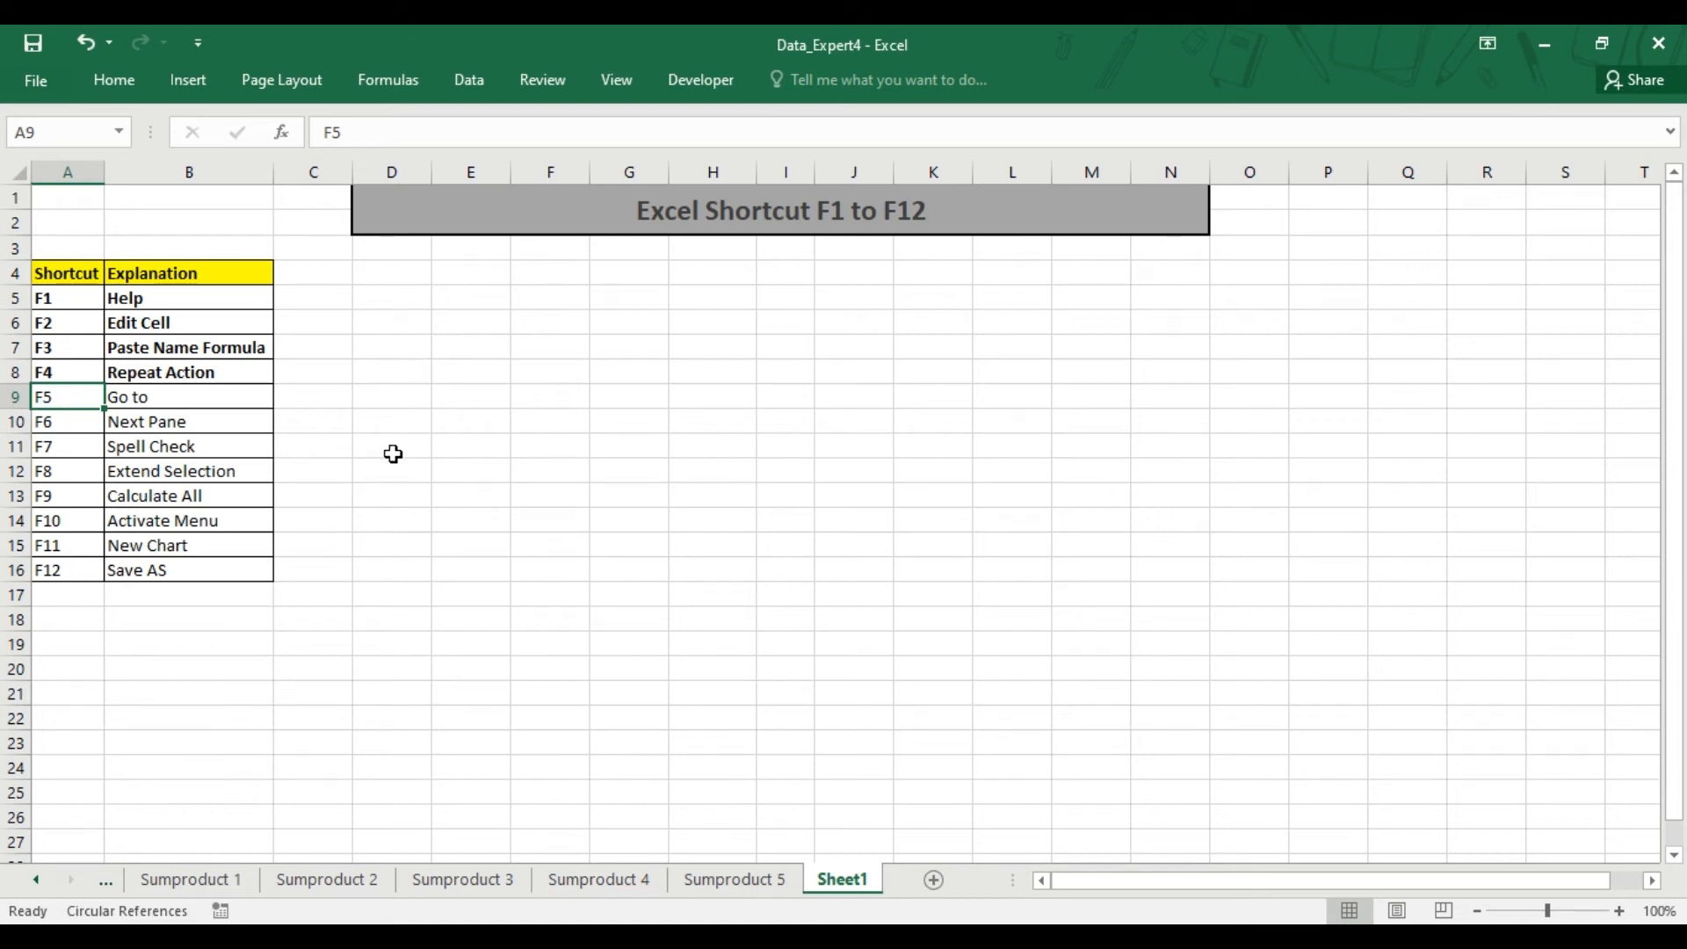
left_click(485, 407)
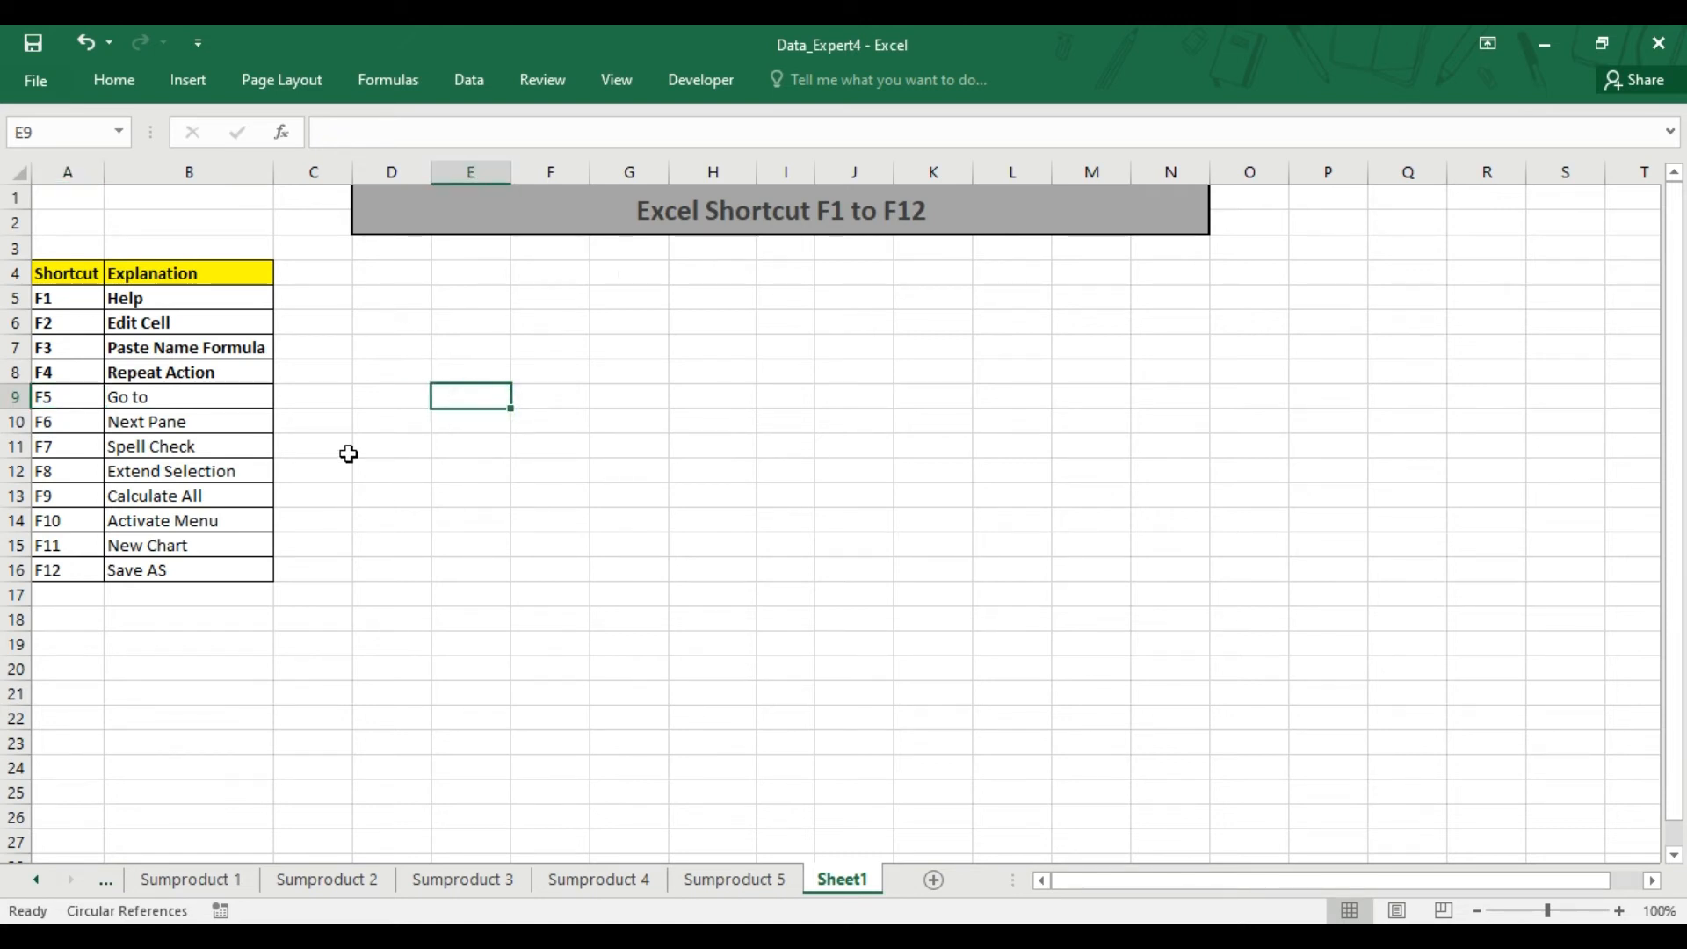
key("F5")
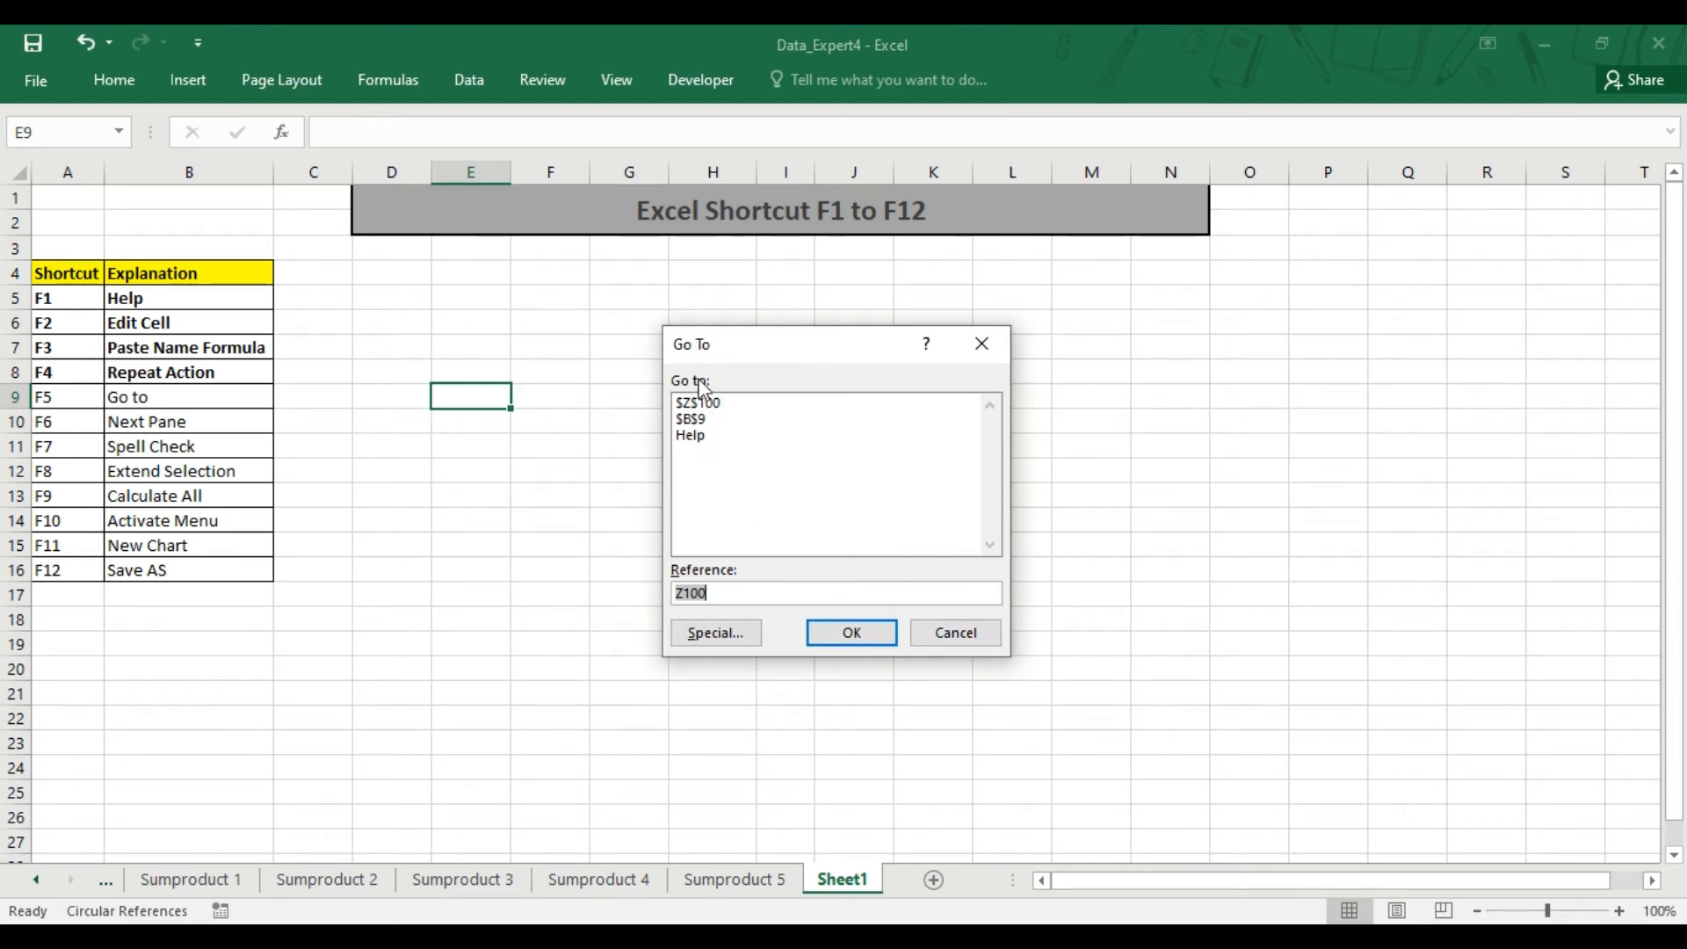
left_click_drag(719, 597, 475, 608)
left_click(706, 592)
type("A")
left_click(846, 631)
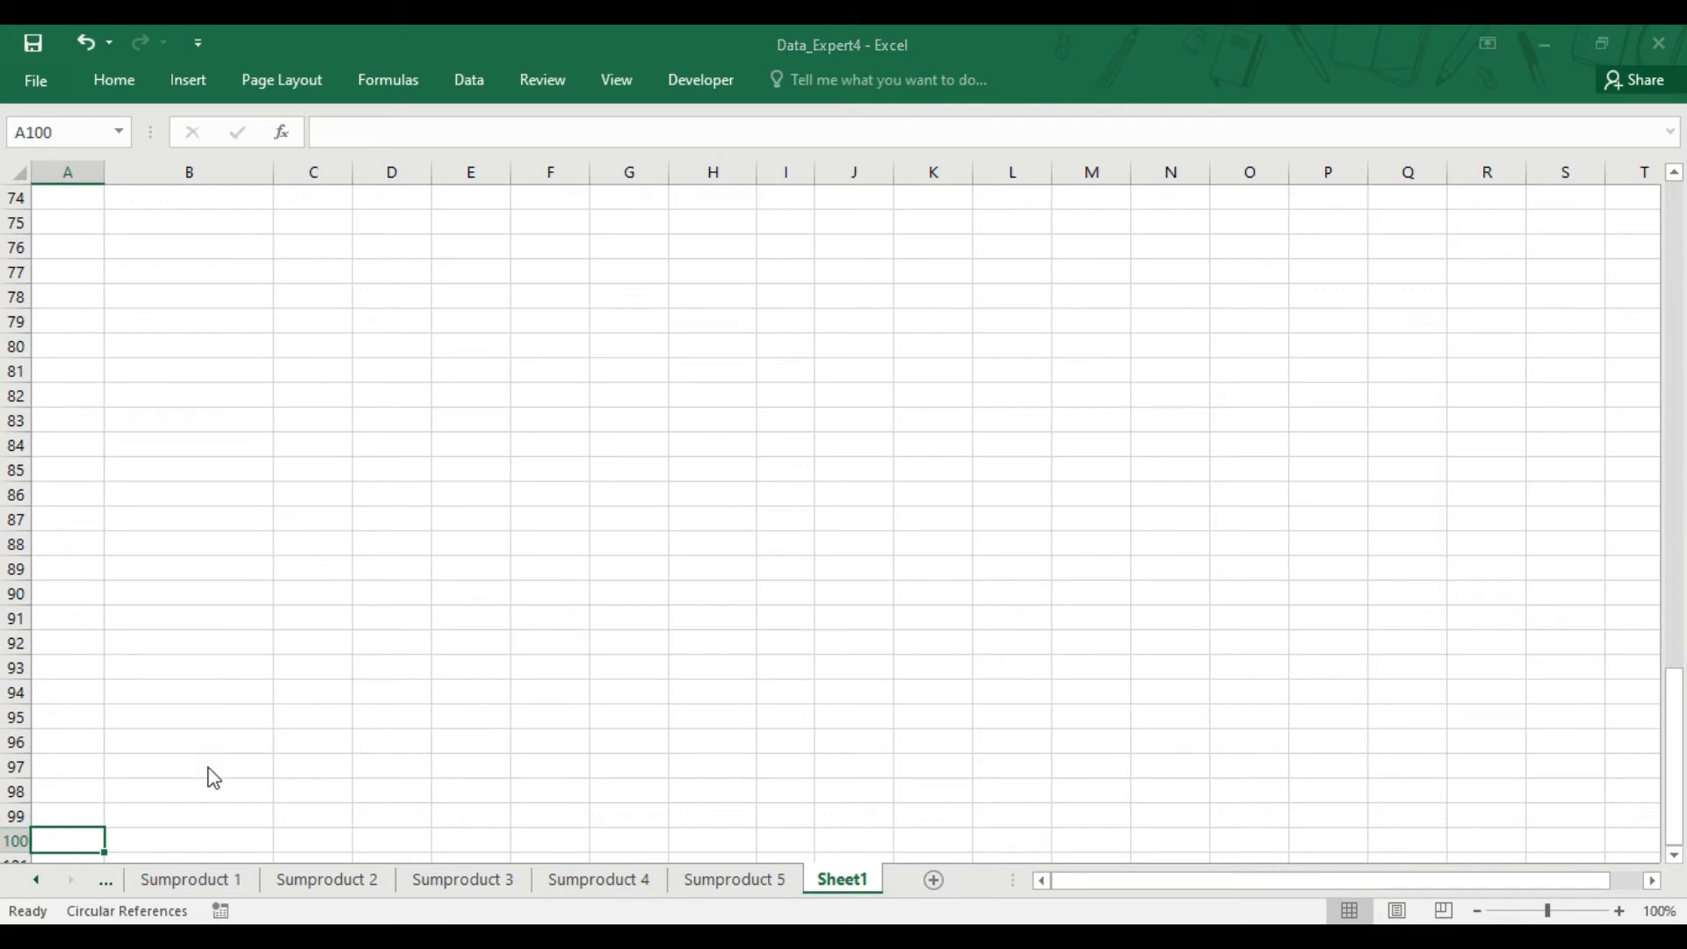
Step: Return to the start of the sheet by using Go To with the reference A1
key("F5")
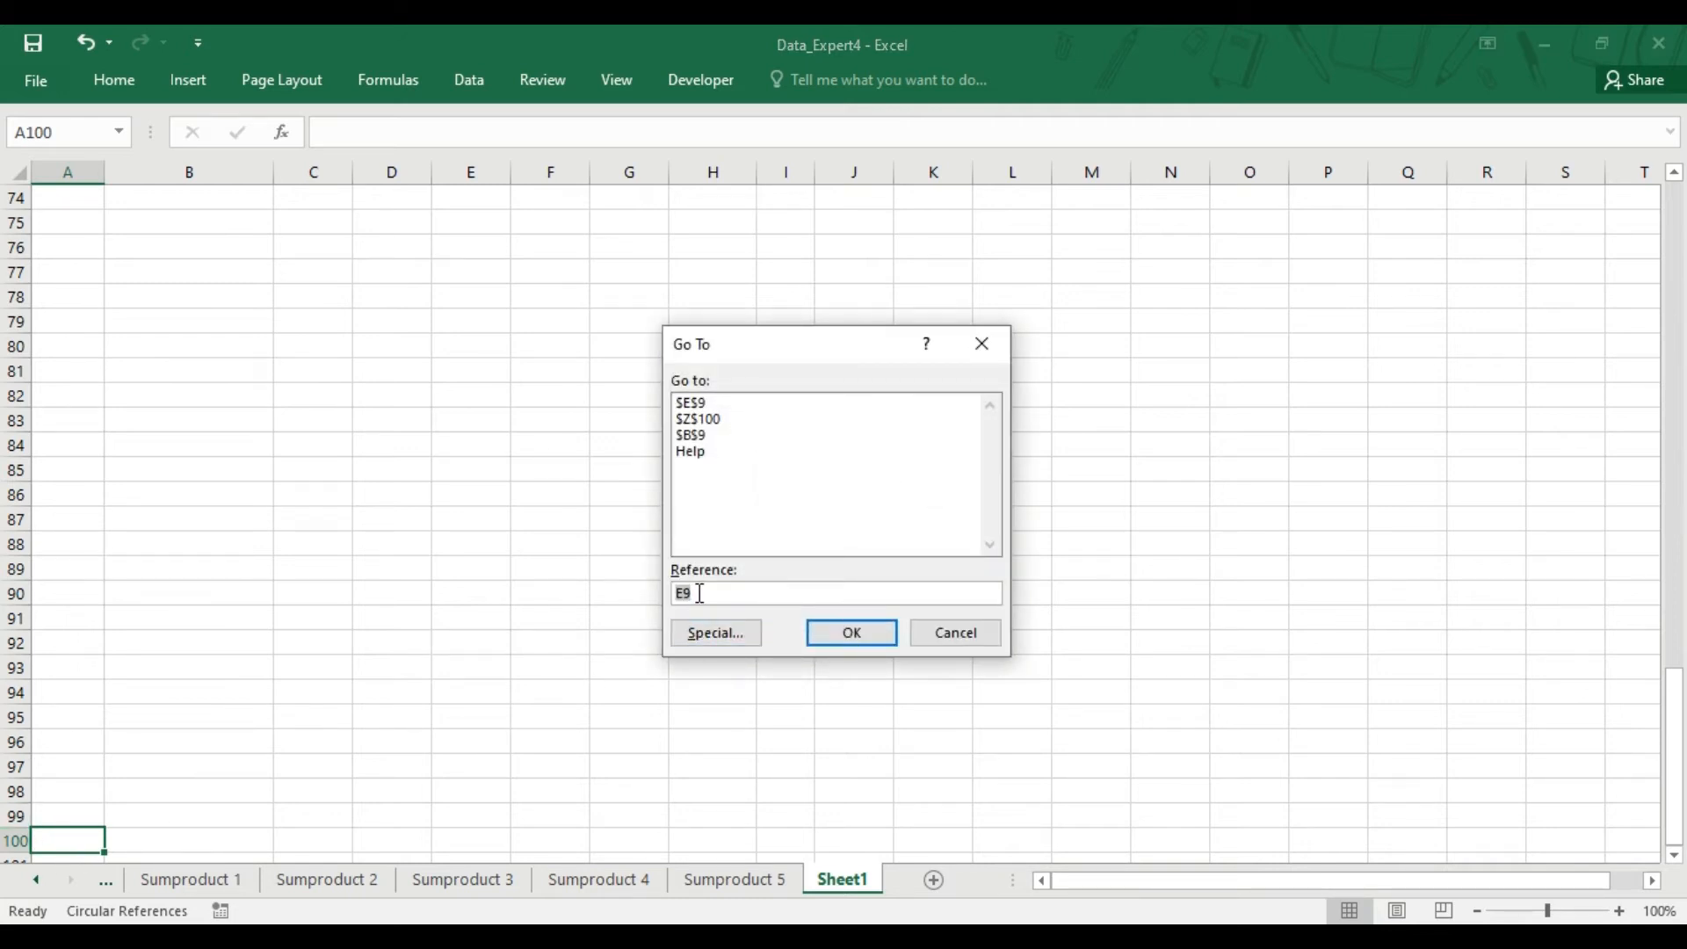
type("A1")
key("Return")
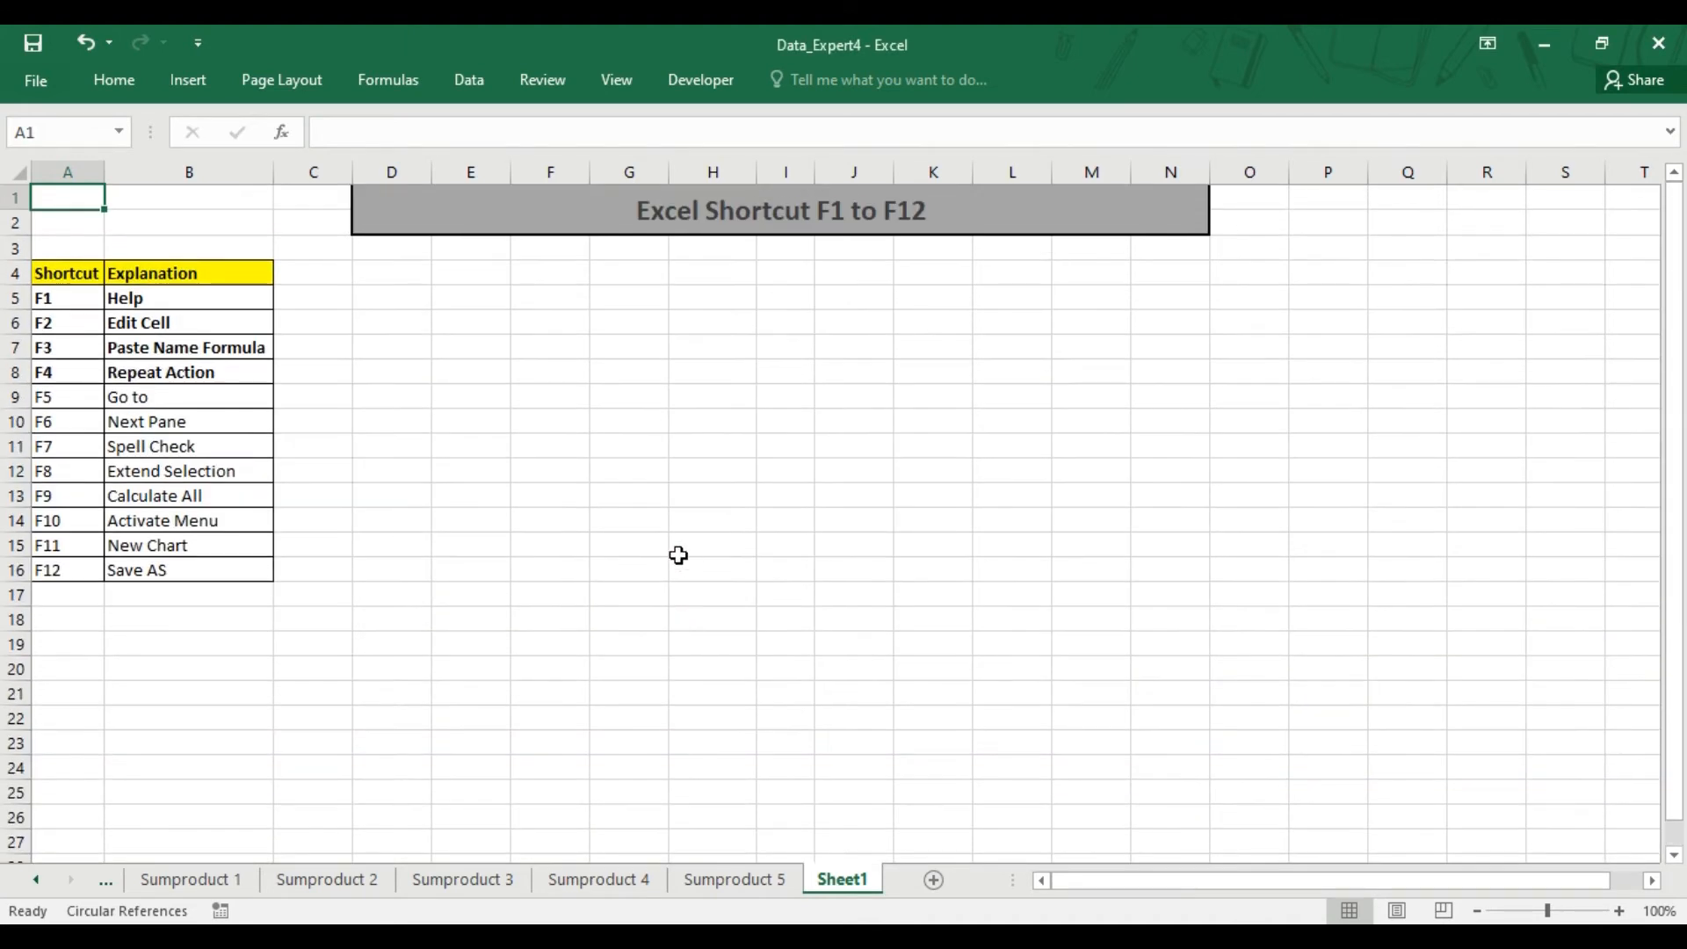
Step: Bold the F5 Go to row, cells A9:B9, in the shortcut table
left_click_drag(88, 404, 255, 400)
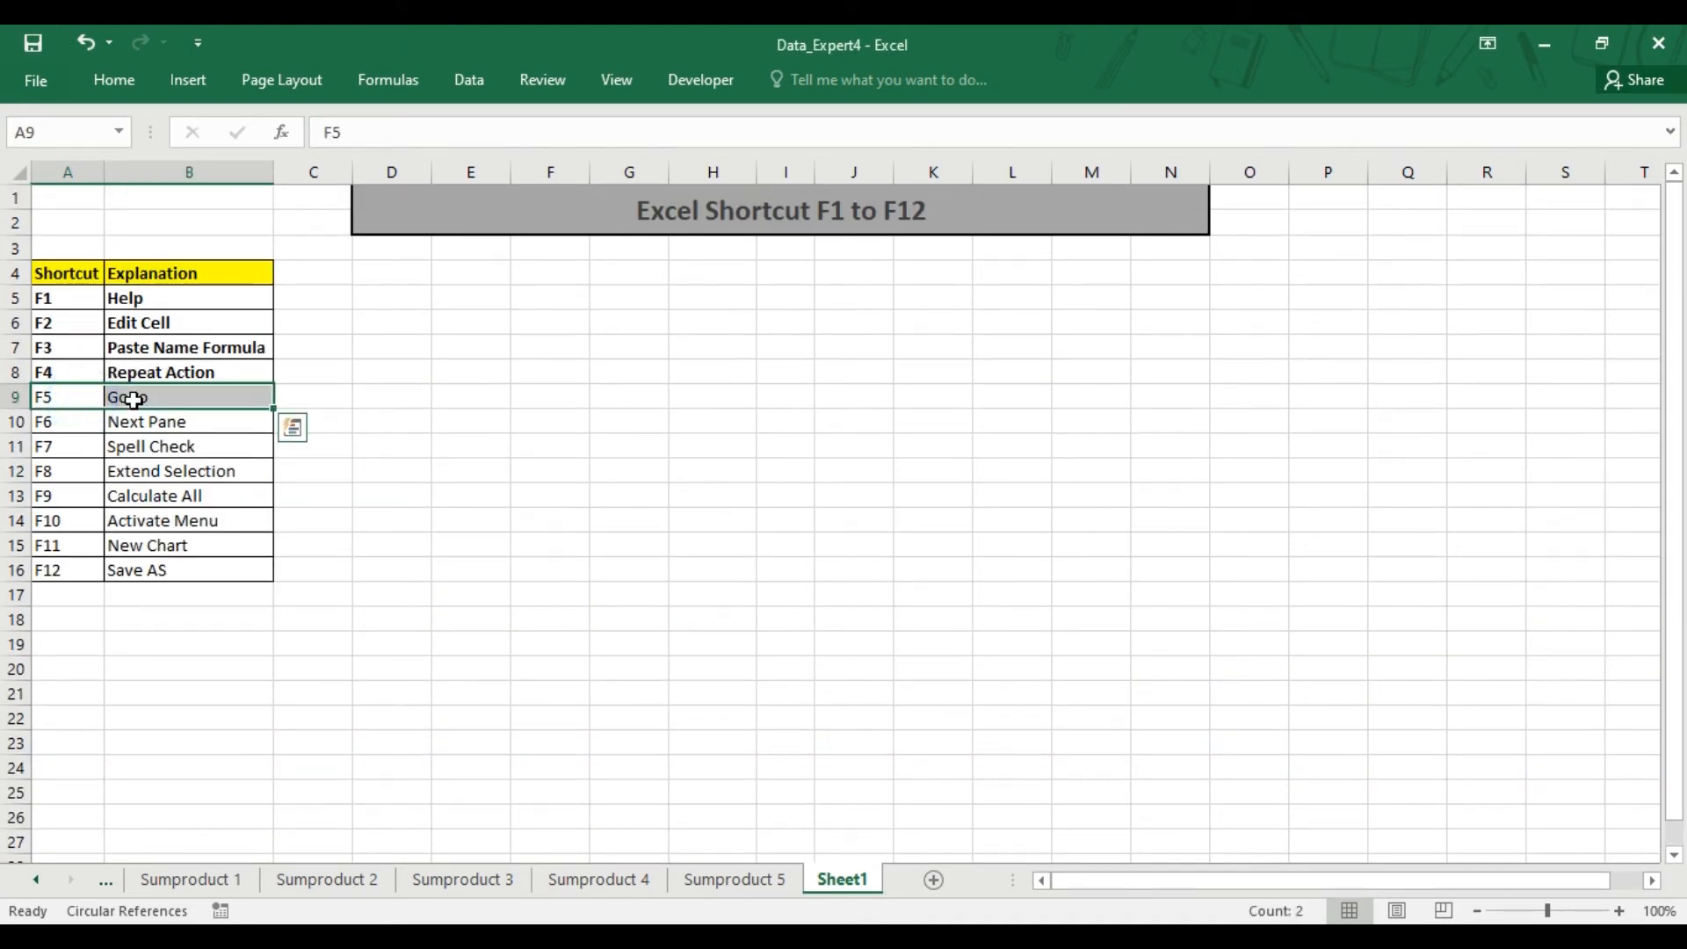
left_click(428, 388)
left_click_drag(53, 395, 113, 399)
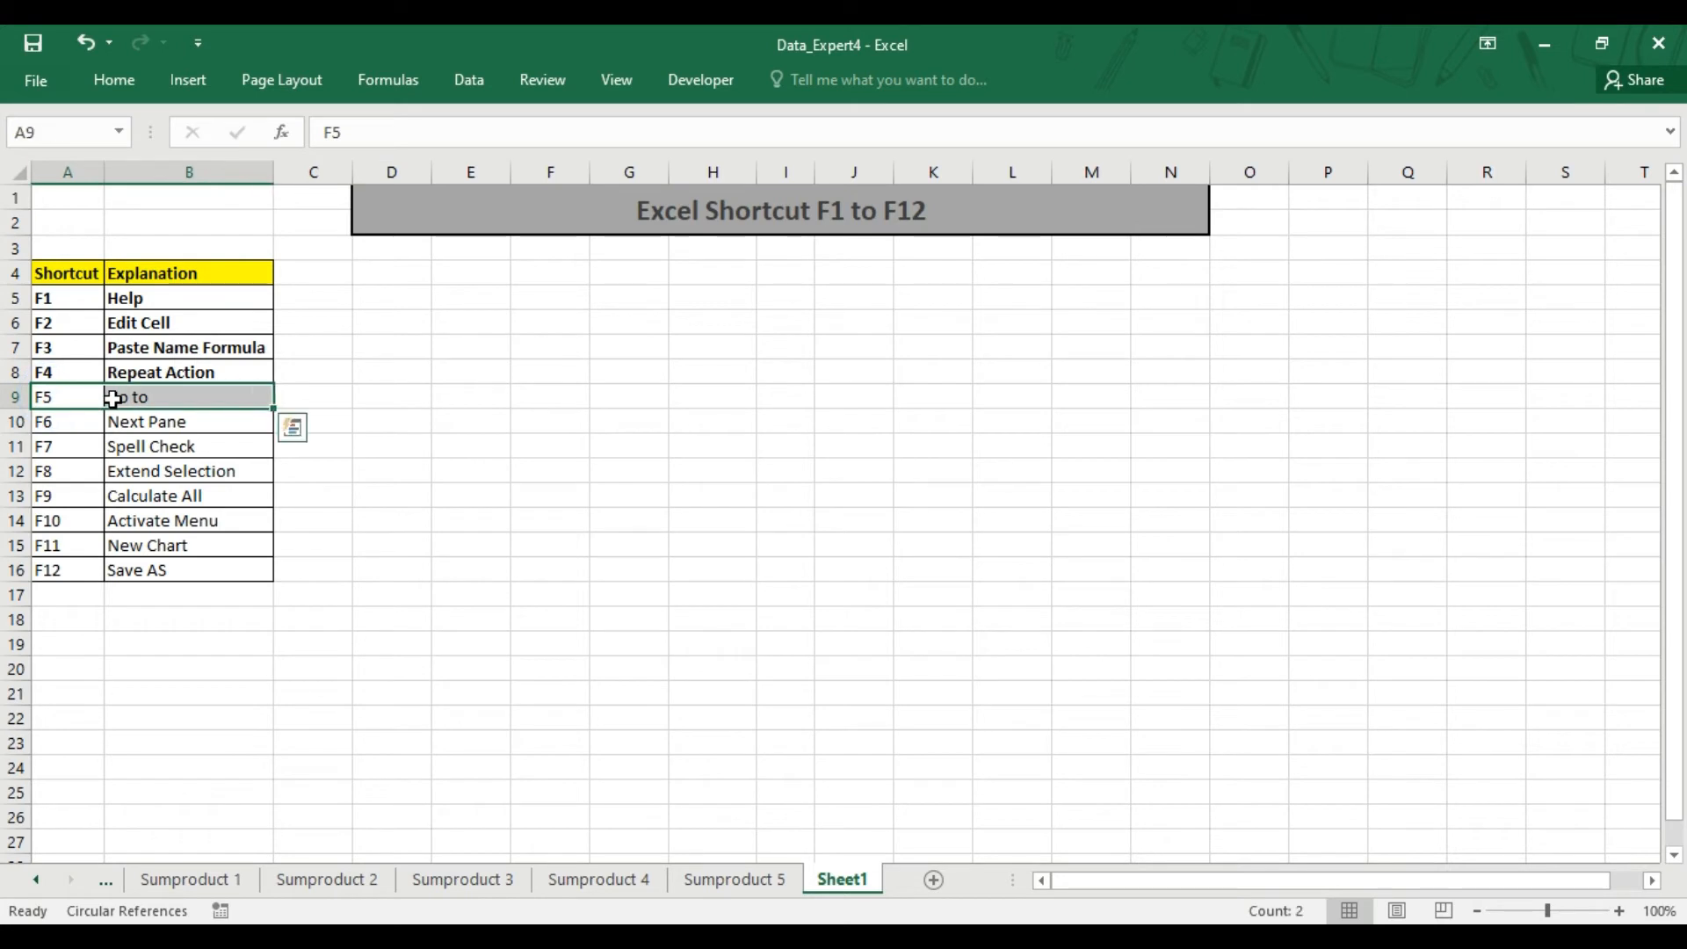
left_click(524, 422)
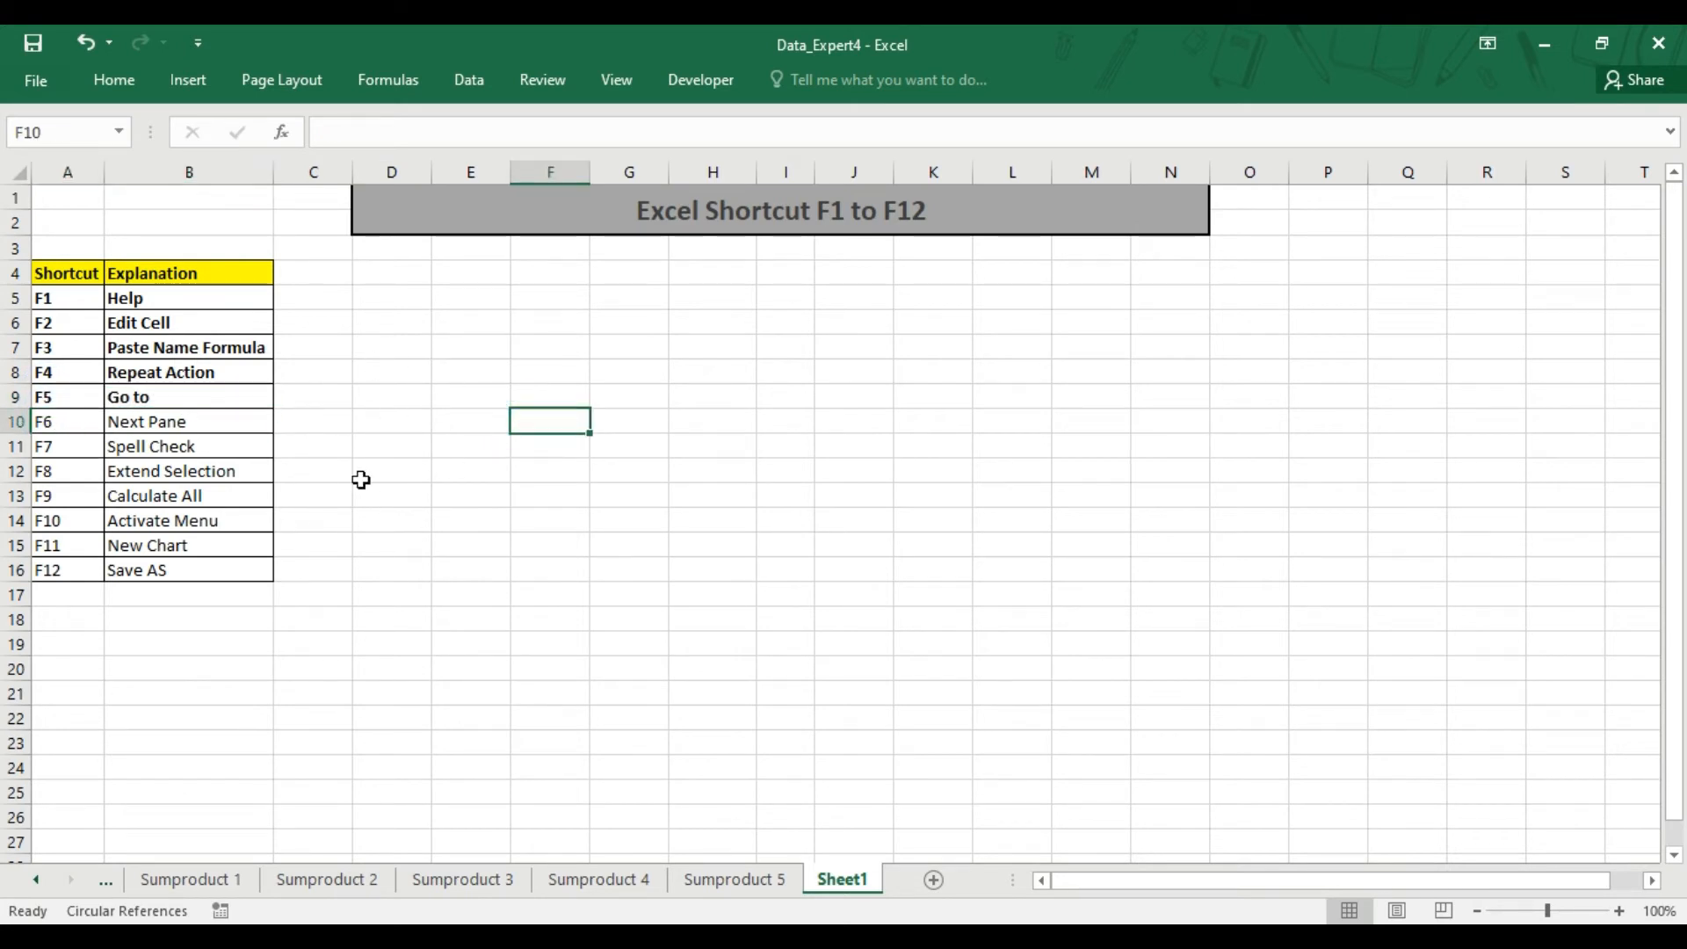
left_click(388, 420)
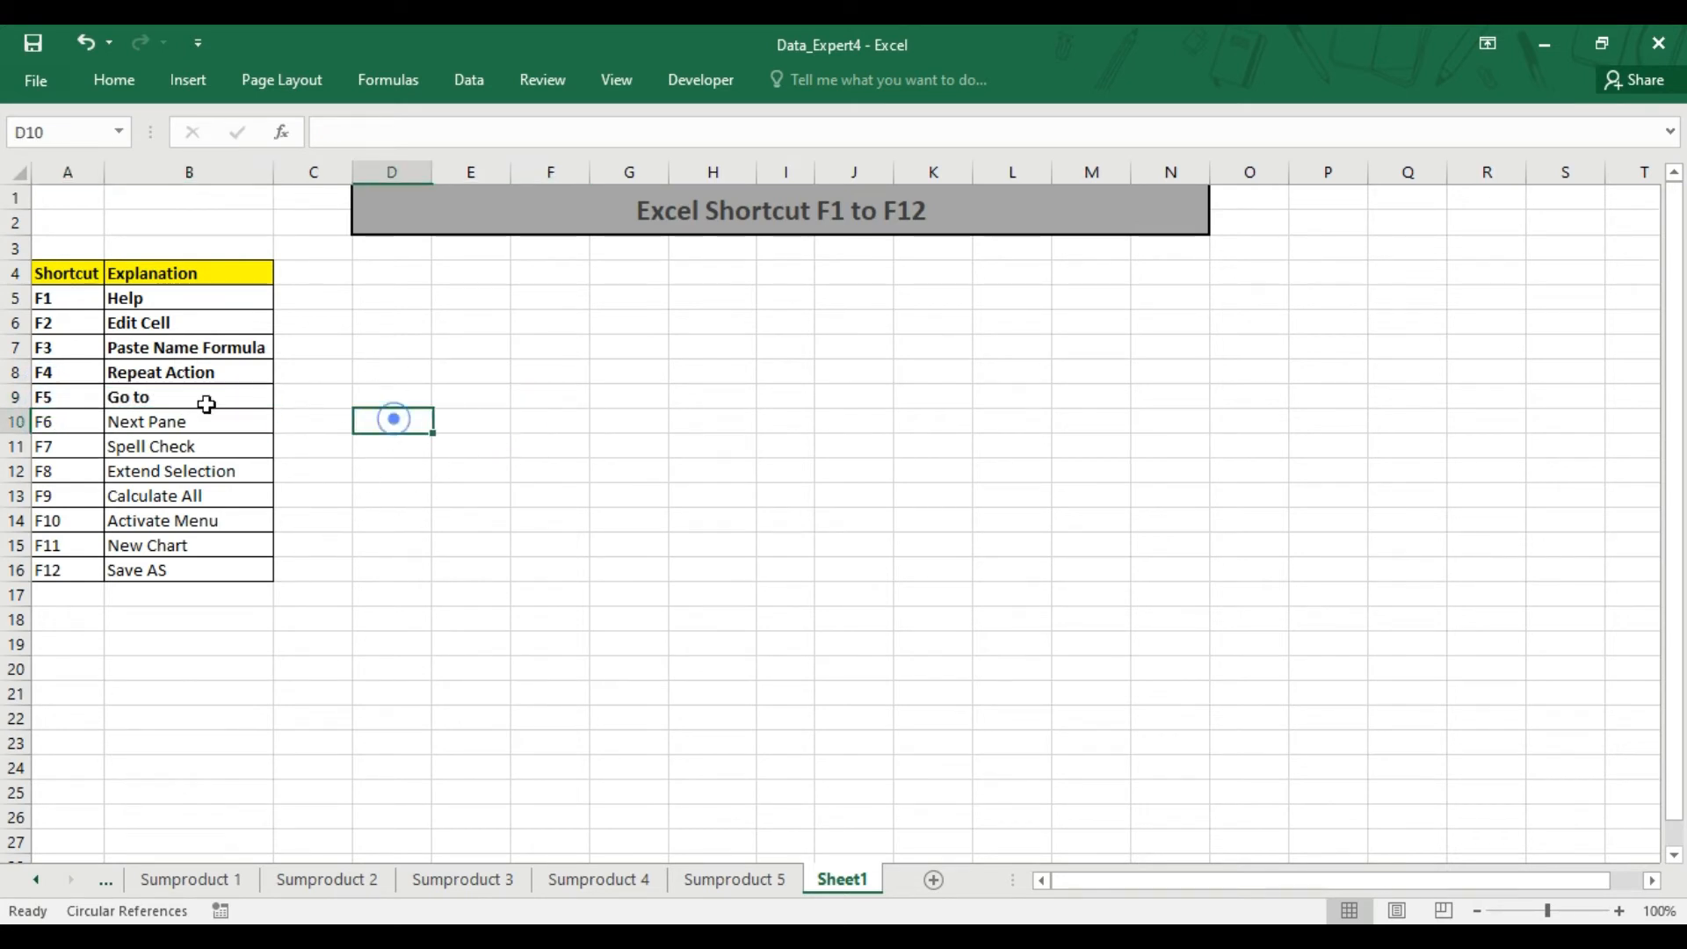
left_click(437, 497)
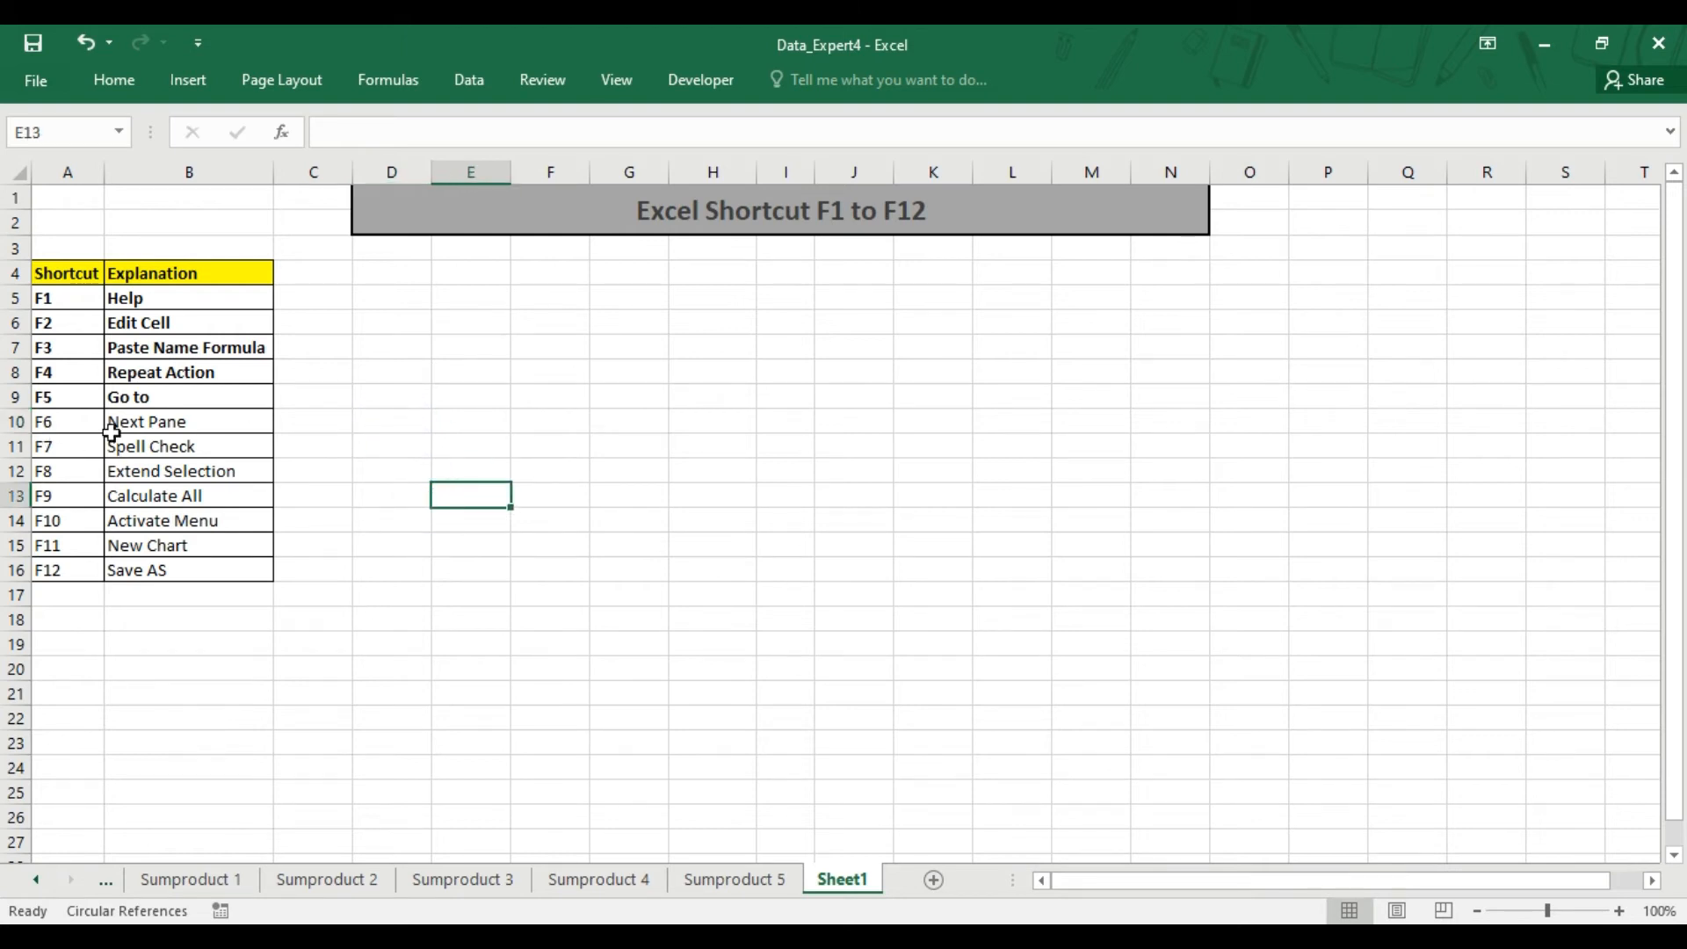
Step: Demonstrate Next Pane by cycling the focus from cell F11 through the status bar and ribbon, returning to the sheet
left_click(50, 428)
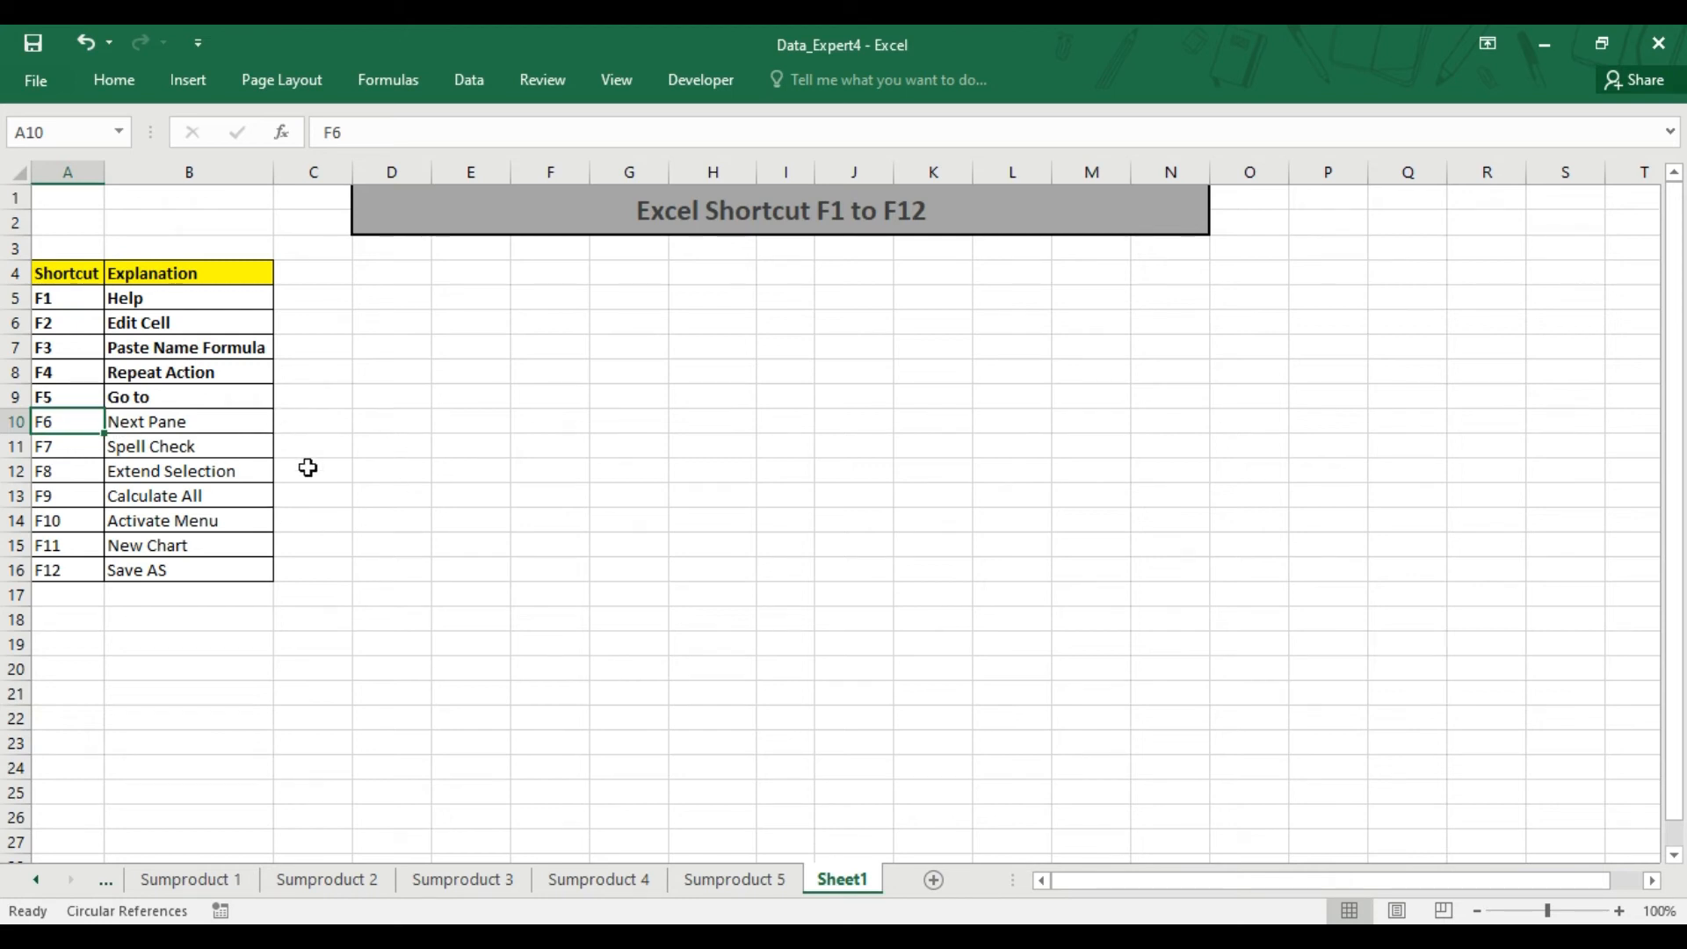
left_click(424, 442)
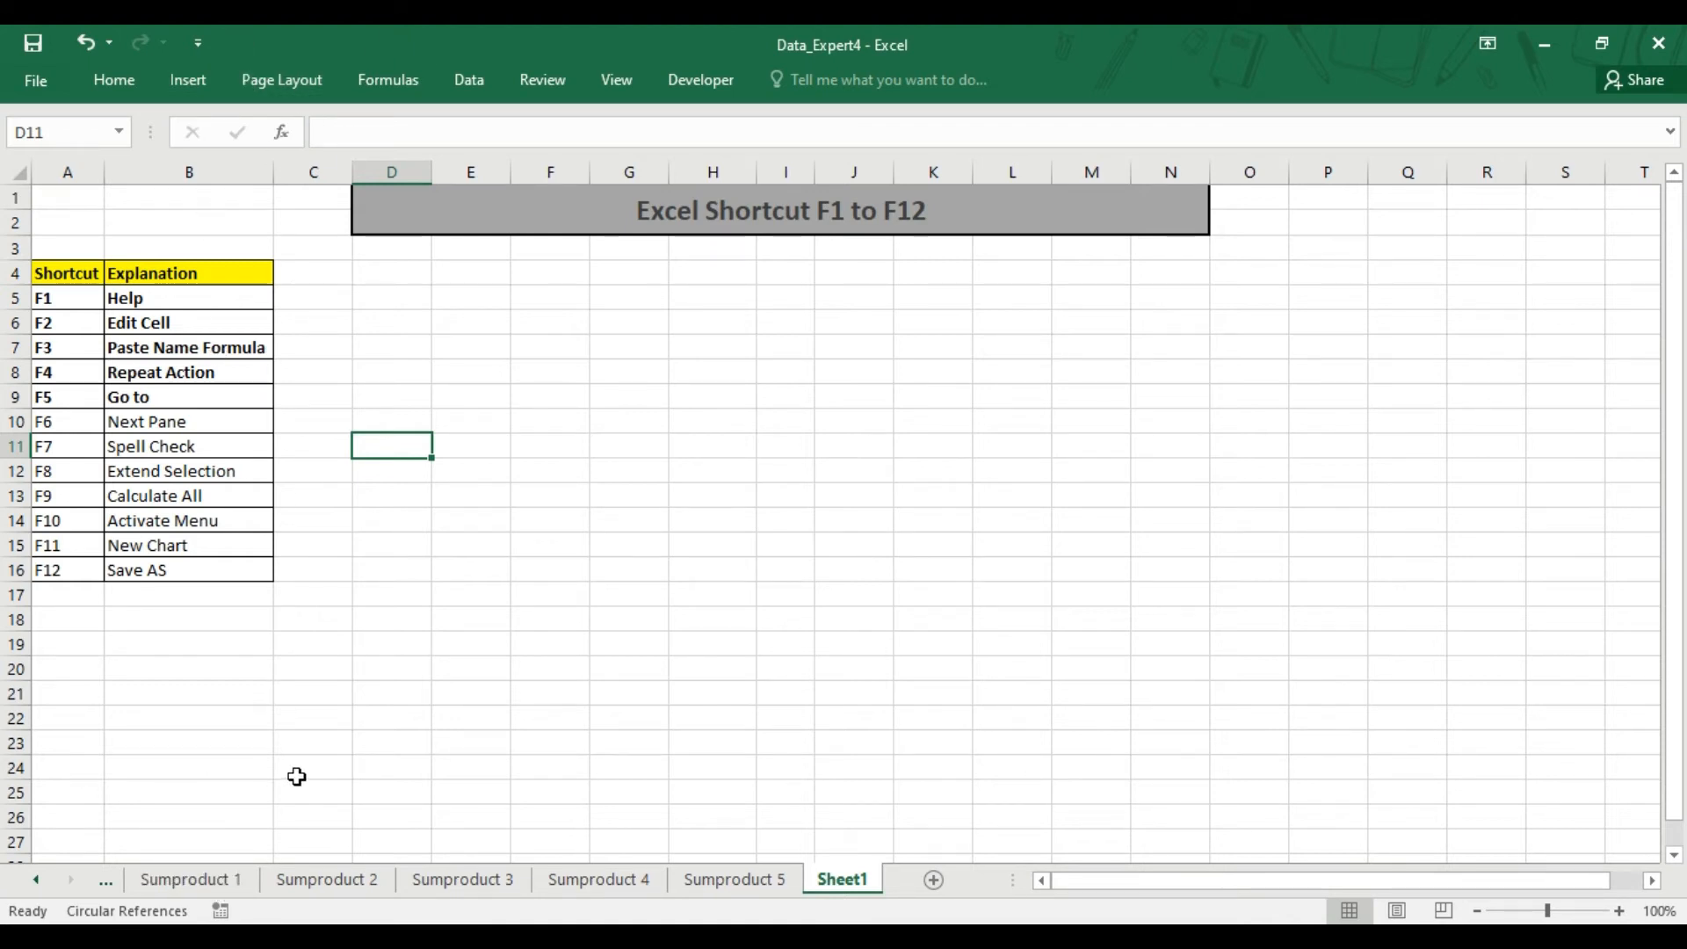
left_click(43, 423)
left_click(437, 398)
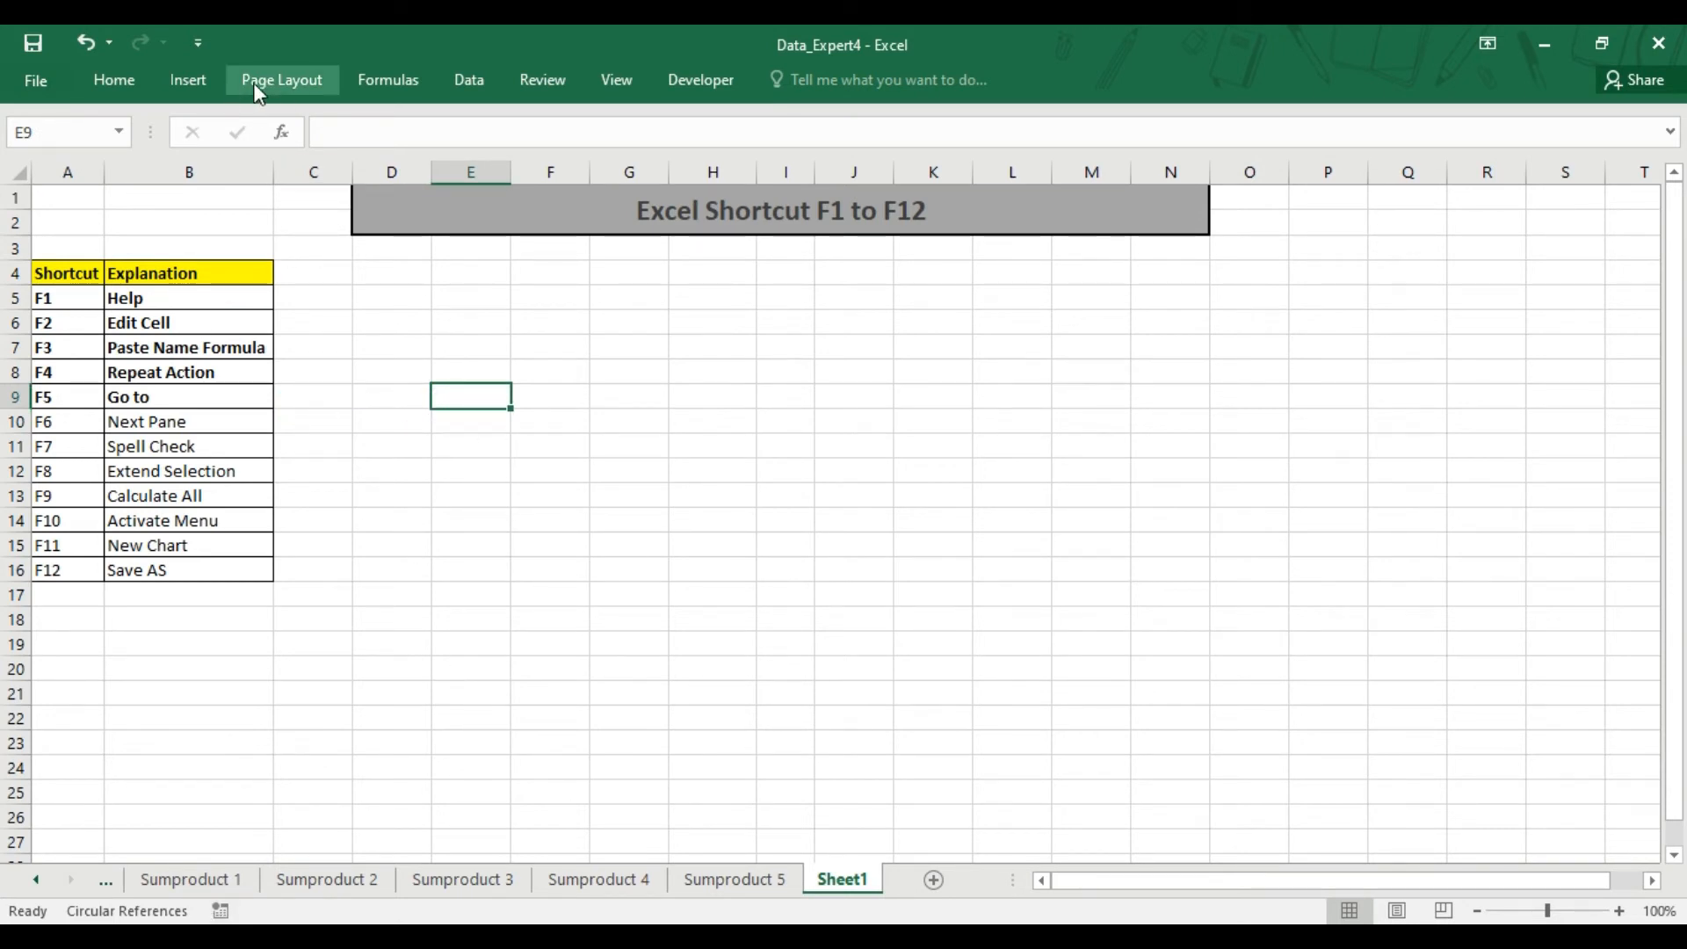
left_click(585, 440)
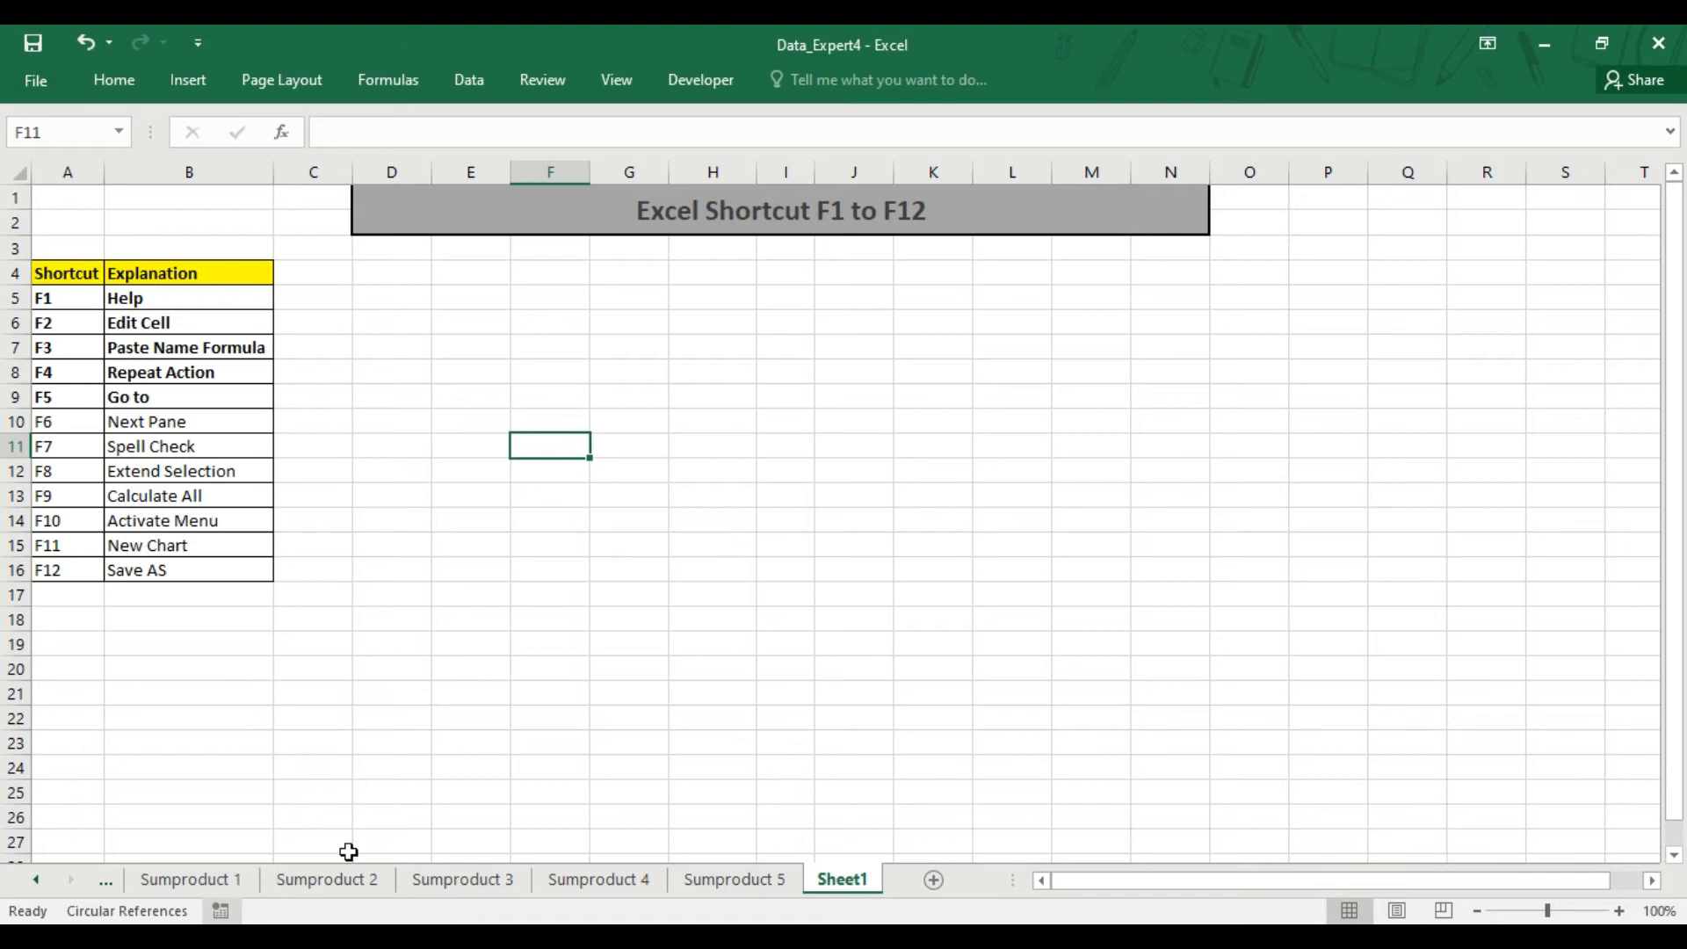
key("F10")
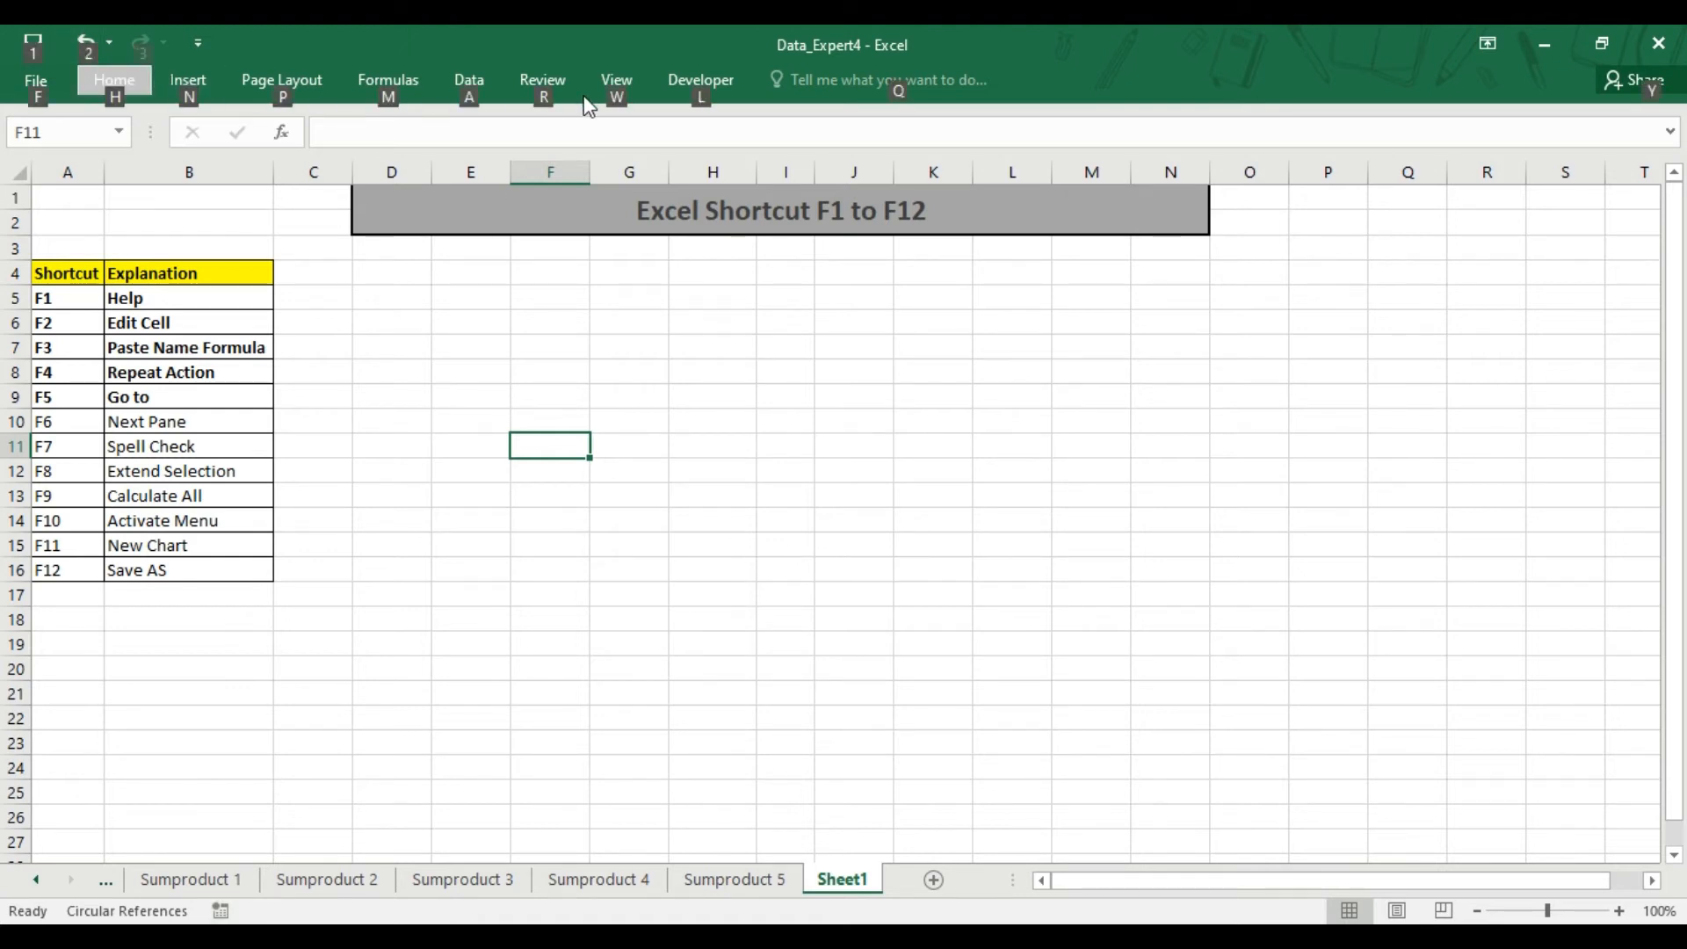
key("Escape")
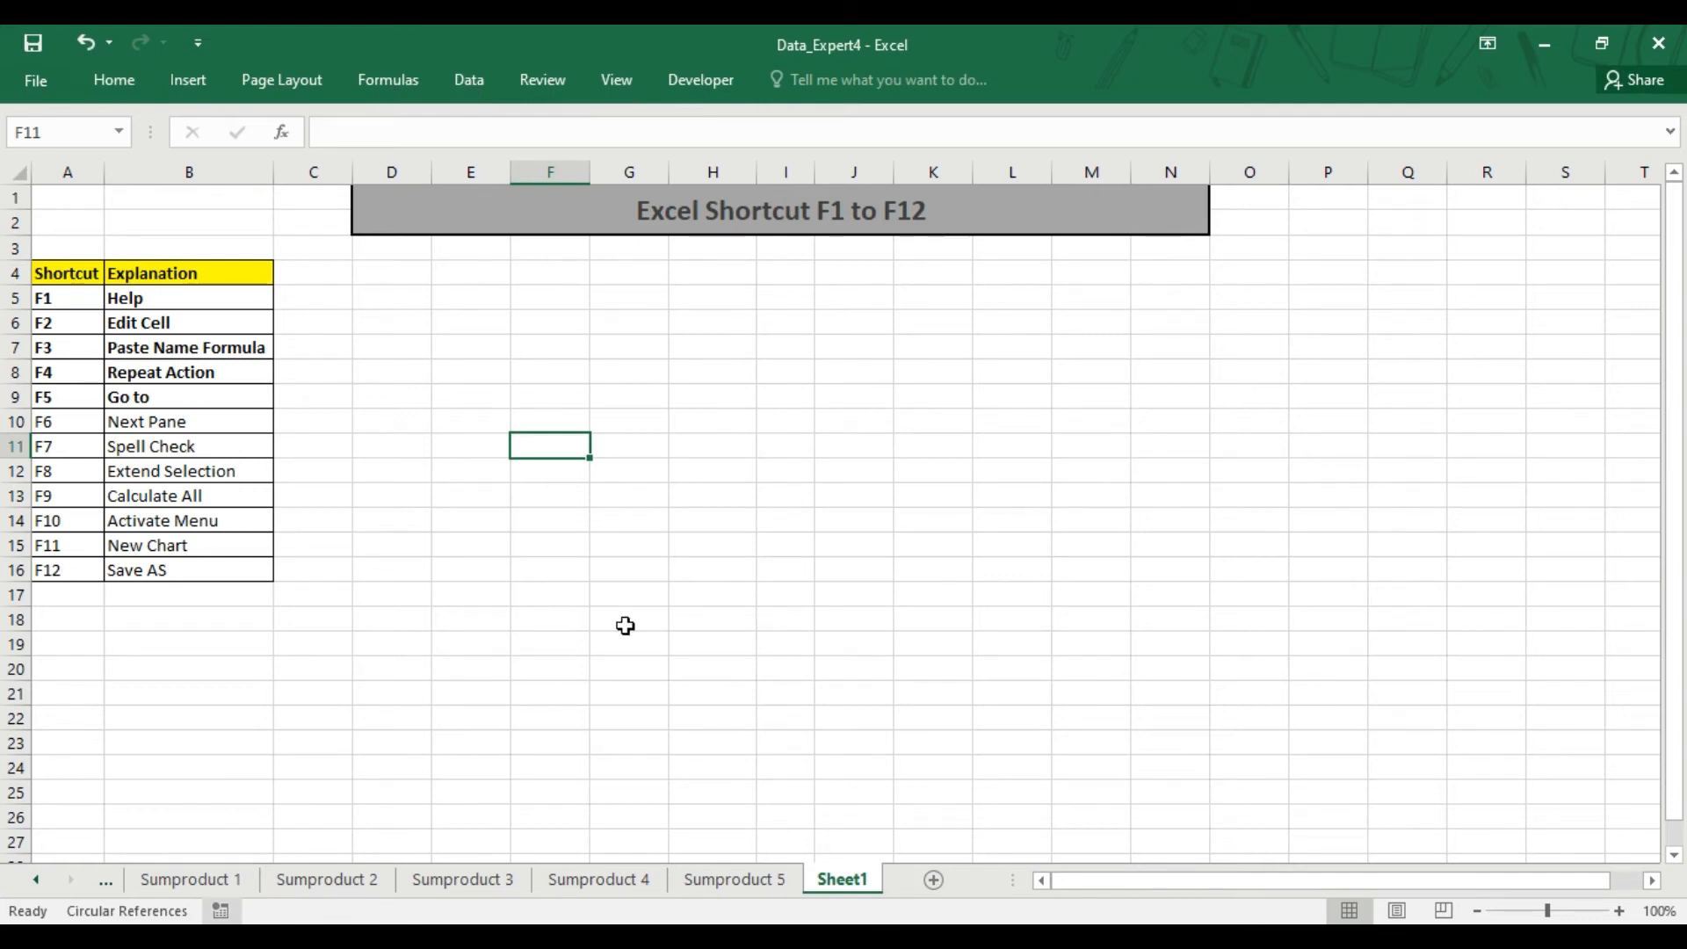
key("F10")
key("Escape")
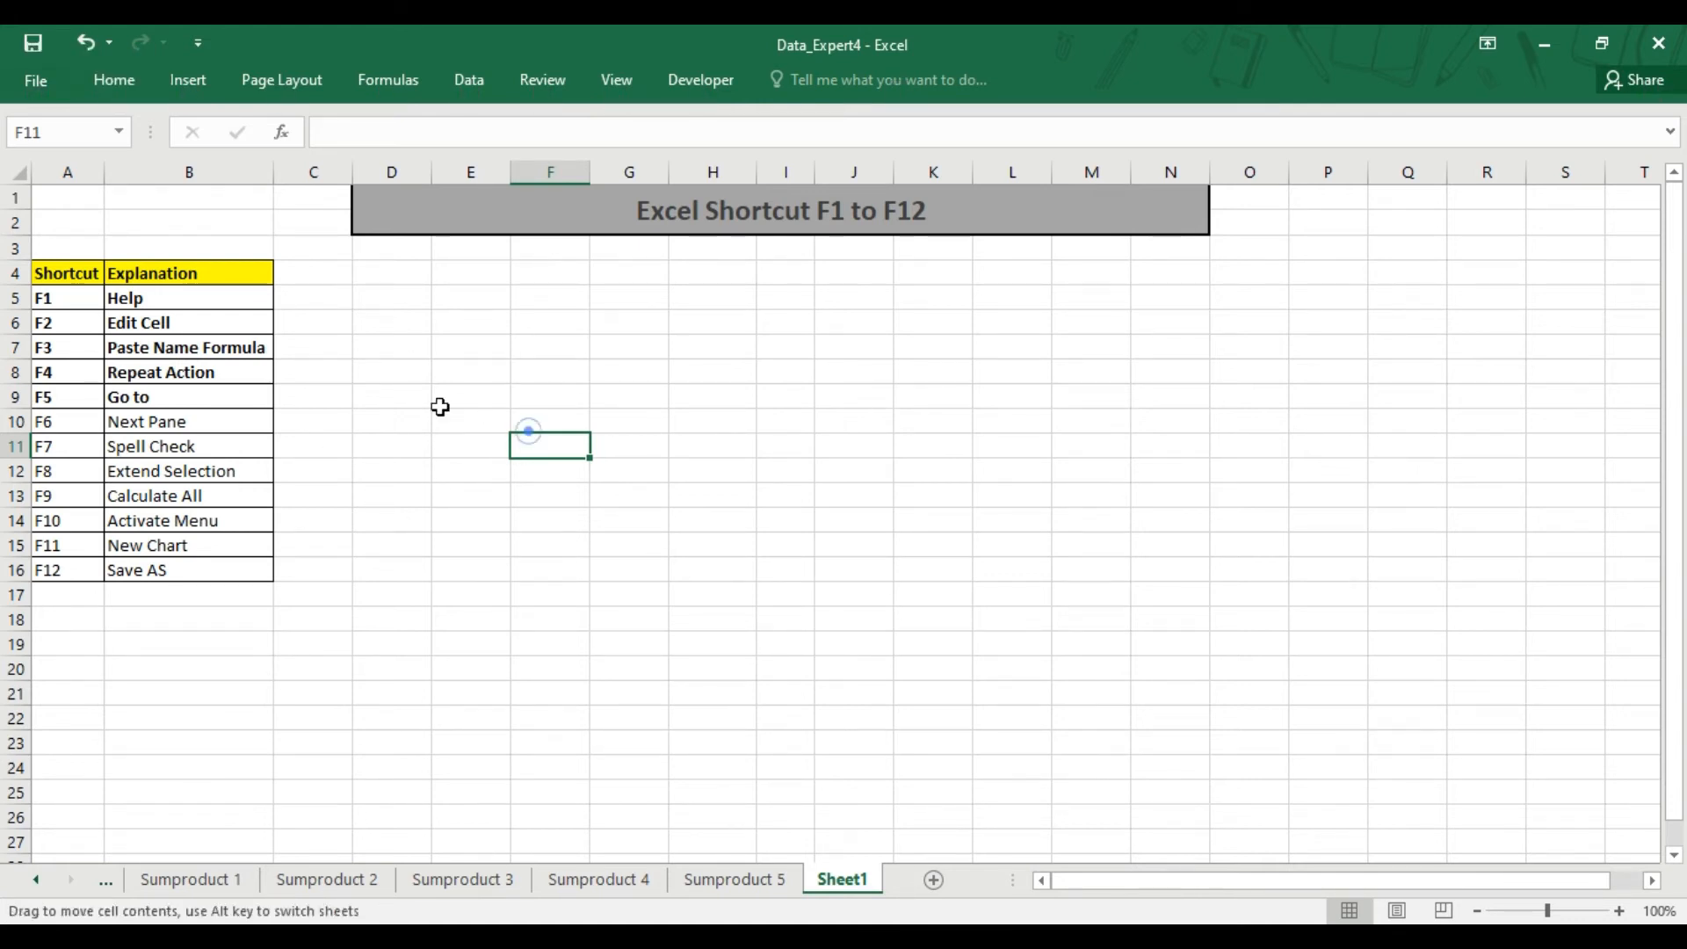
Step: Bold the F6 Next Pane row, cells A10:B10, in the shortcut table
left_click_drag(87, 420, 202, 421)
key("ctrl+b")
left_click(608, 515)
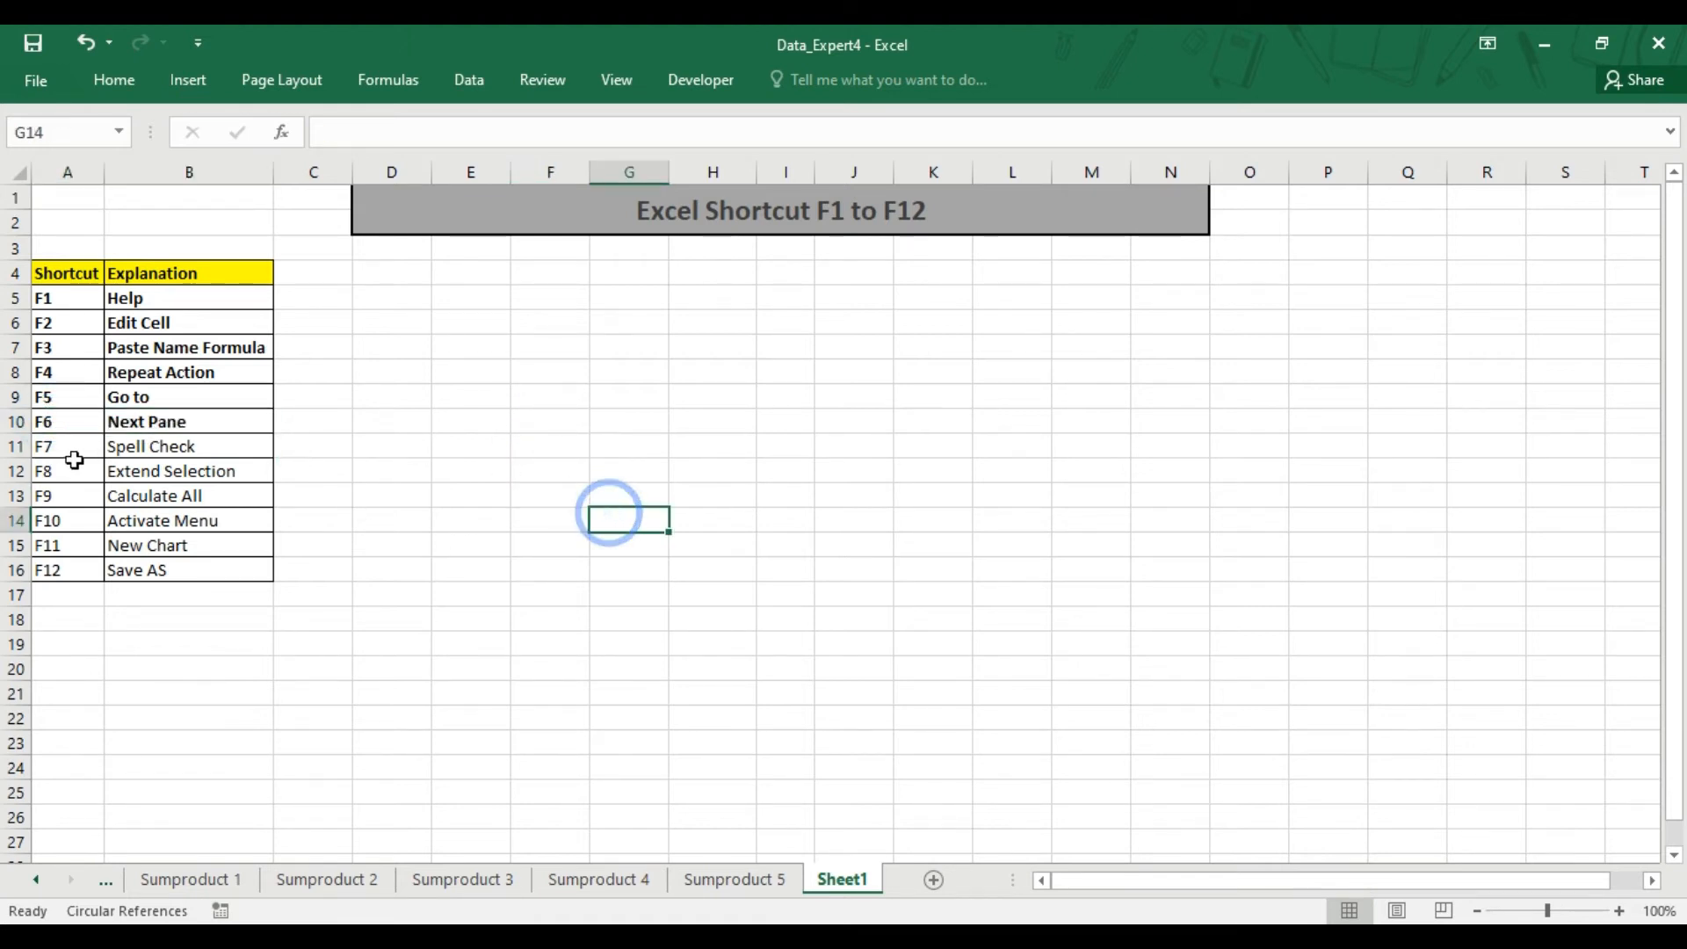
left_click(177, 445)
left_click(480, 387)
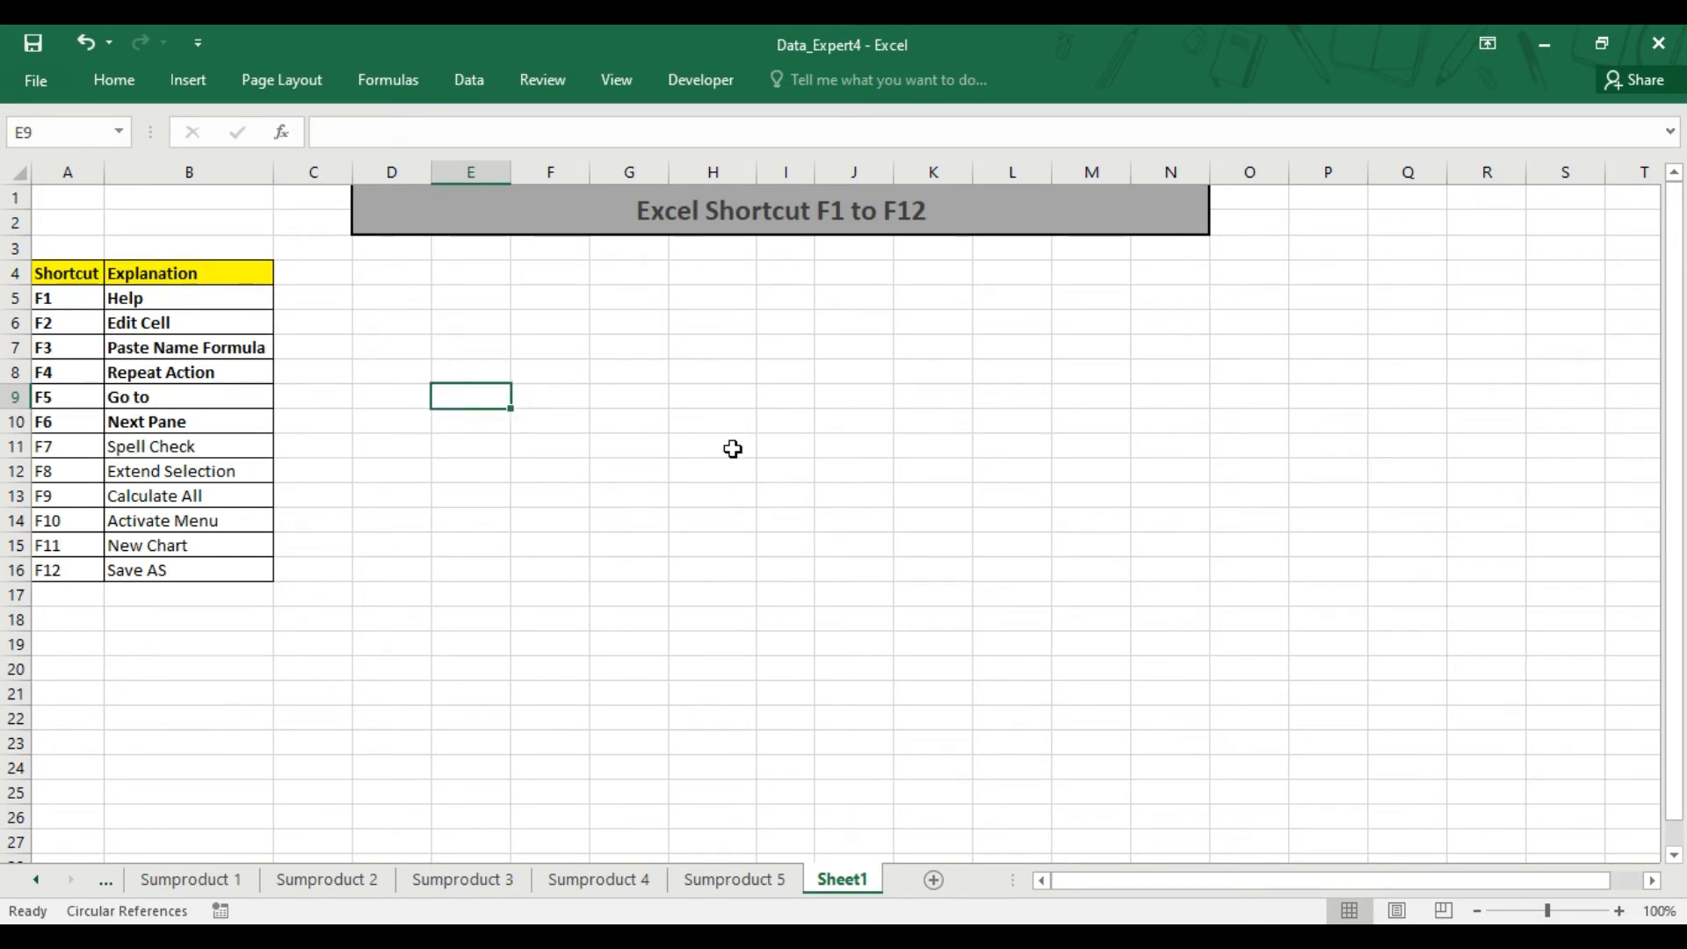
left_click(688, 388)
left_click(637, 375)
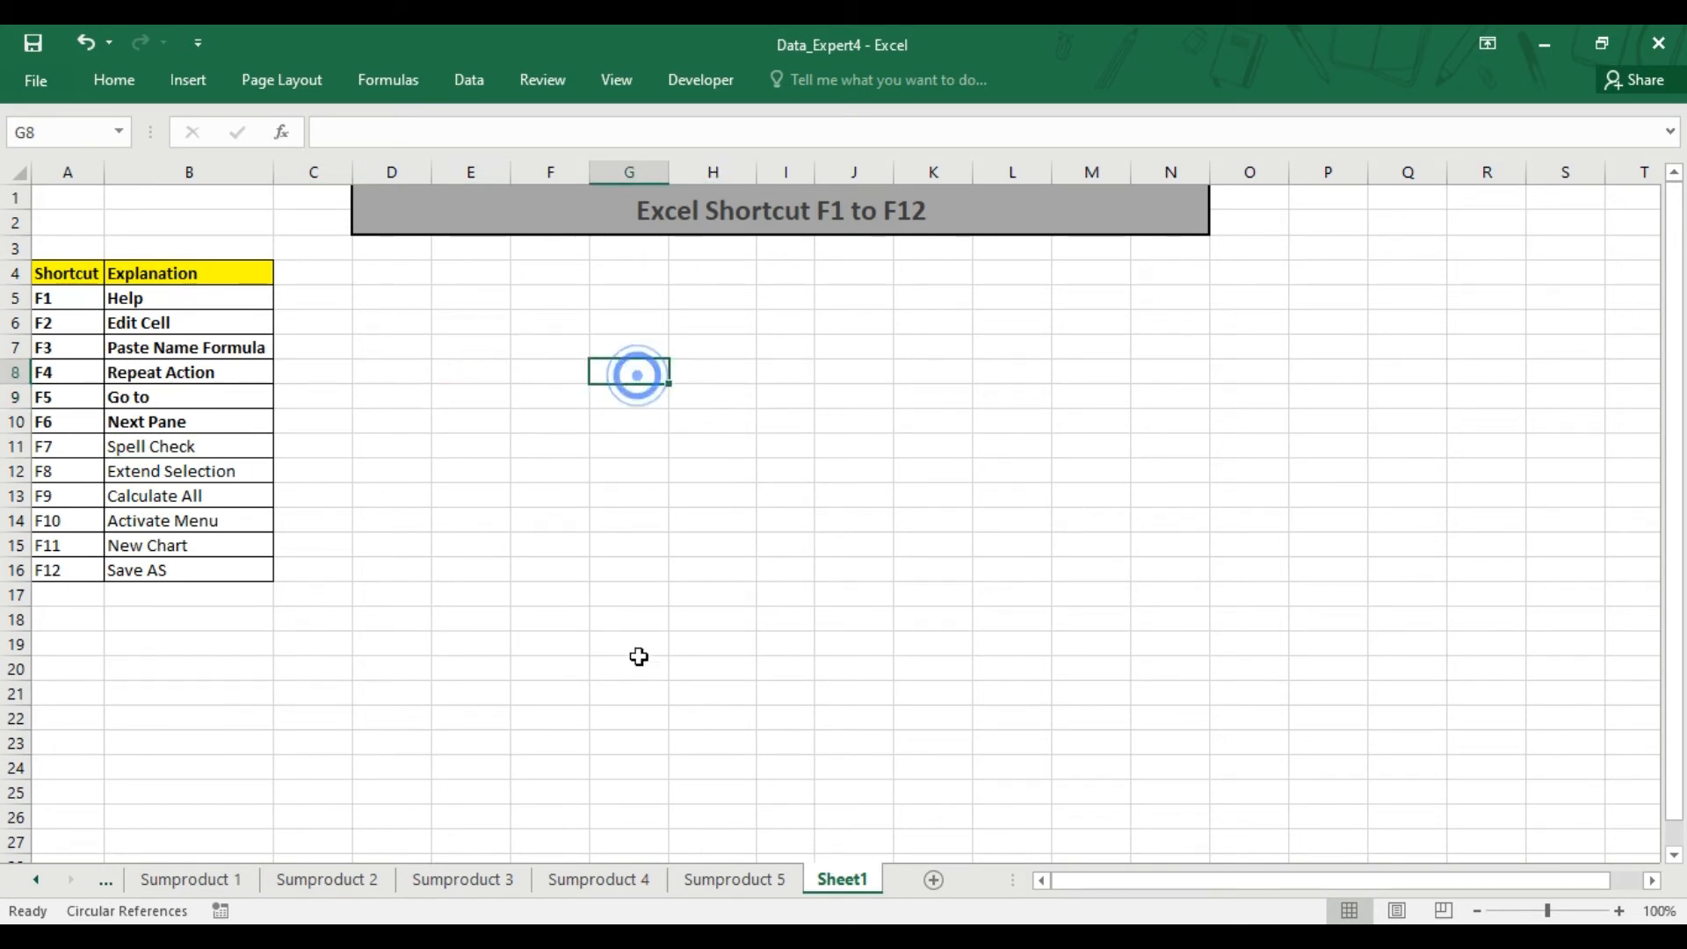
left_click(530, 419)
left_click(490, 354)
left_click(562, 398)
left_click(439, 384)
left_click(539, 441)
left_click(448, 368)
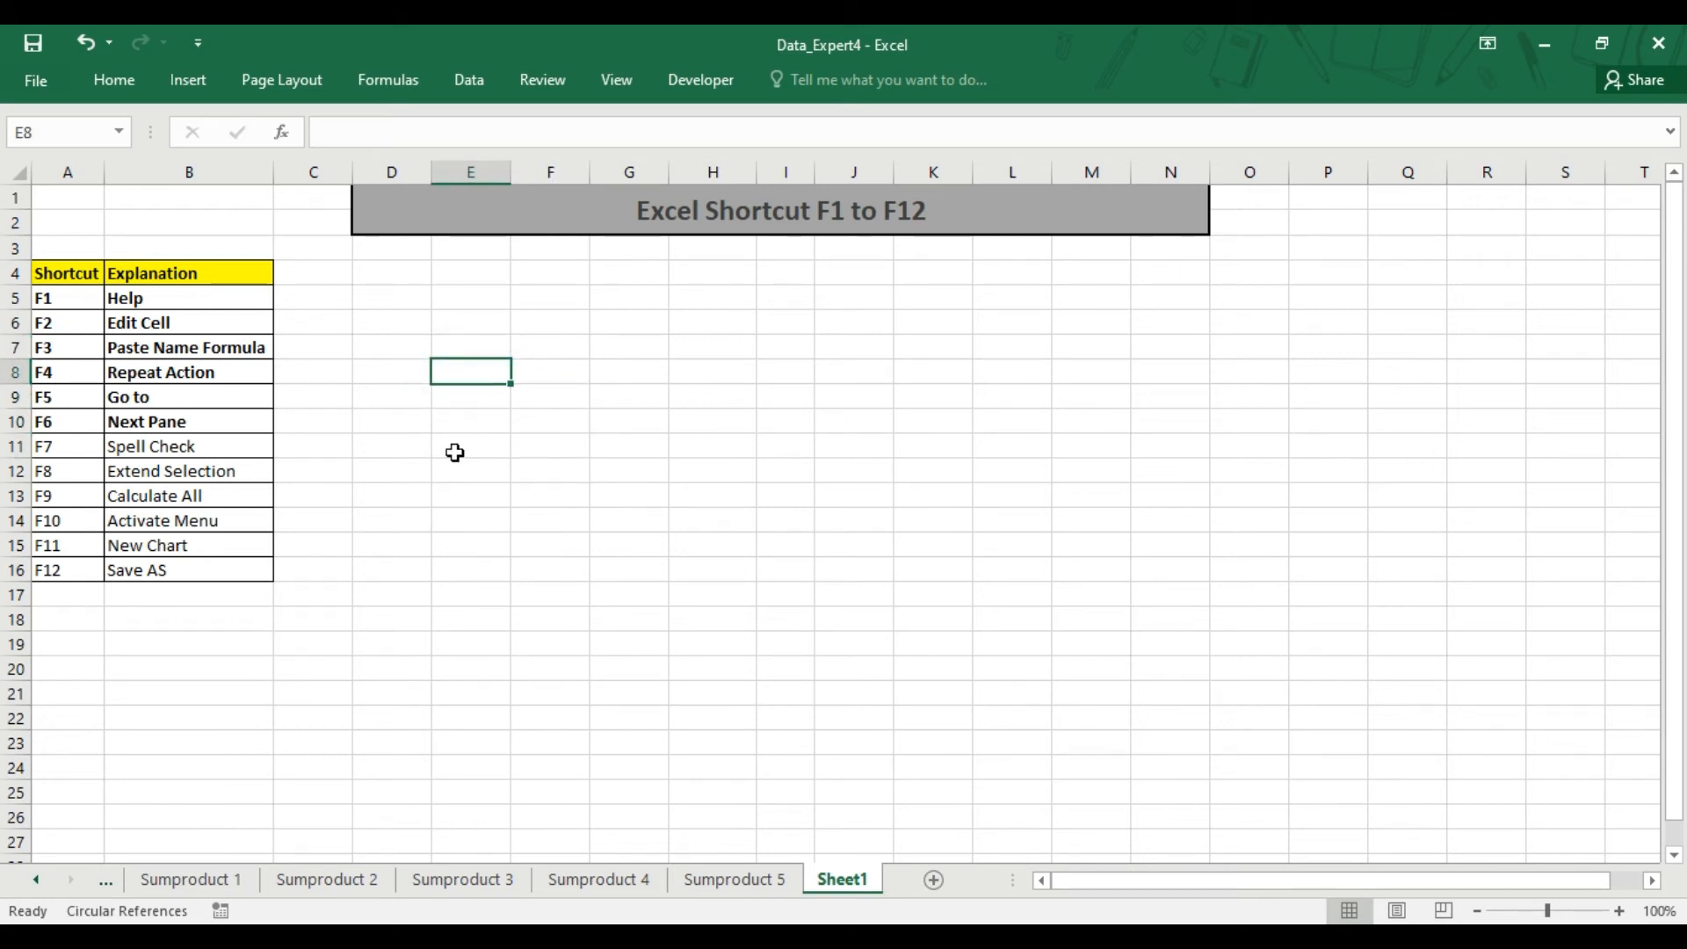
left_click(480, 471)
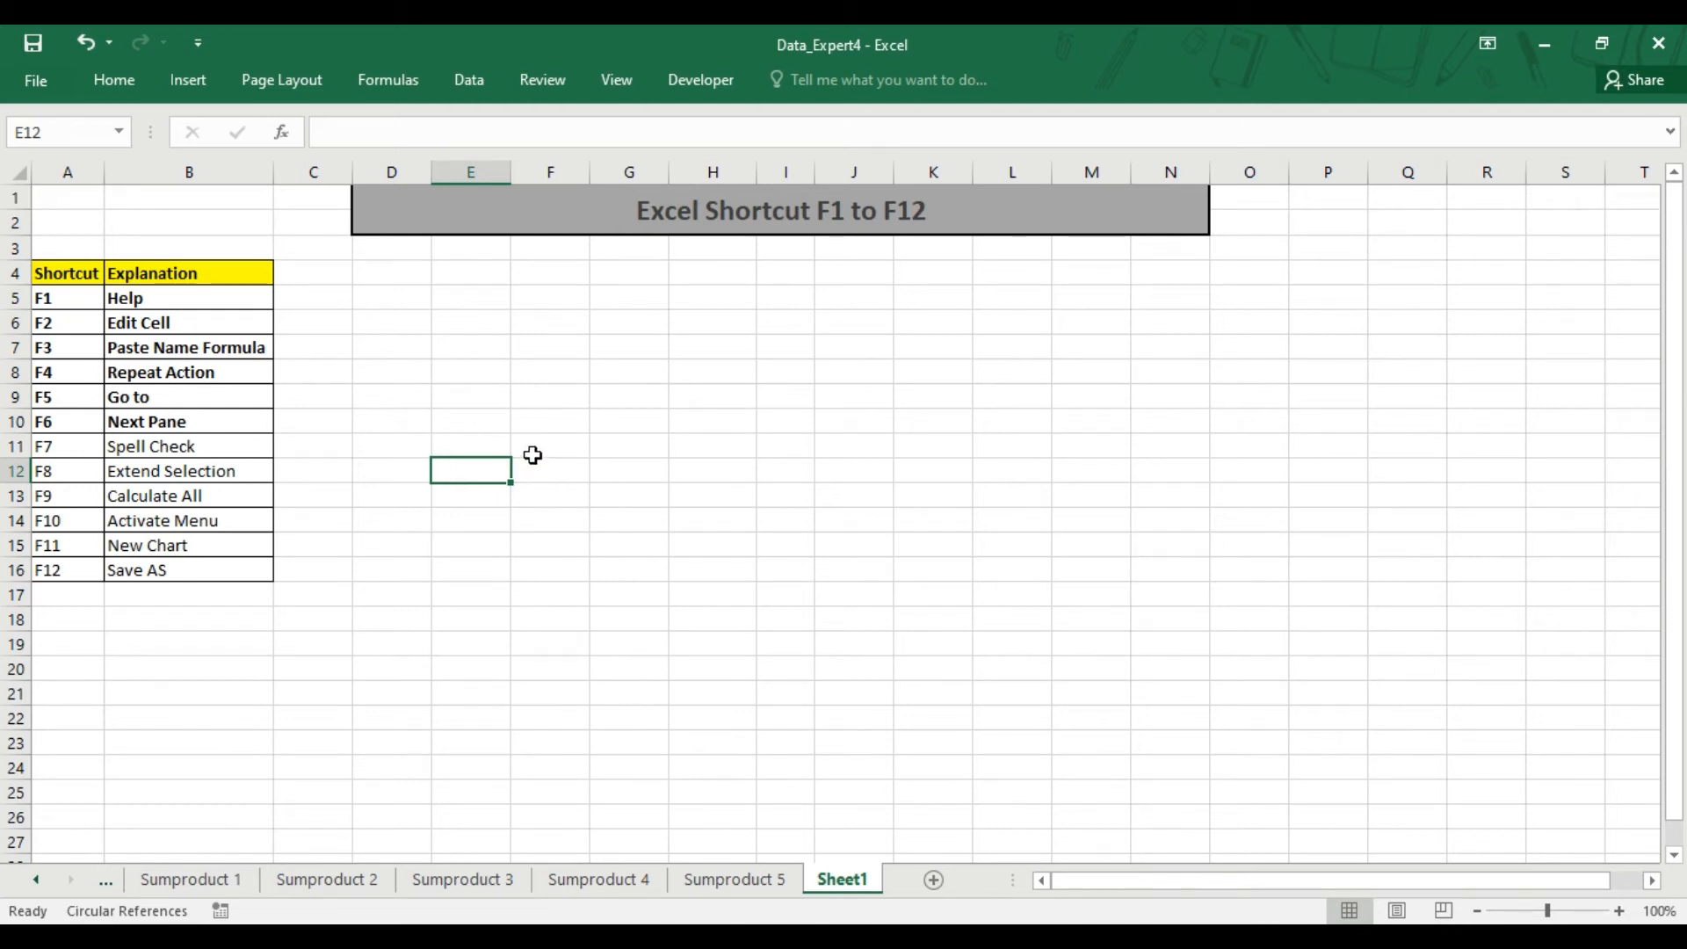
Step: Run a spell check from cell D17, continue it from the beginning of the sheet and dismiss the closing message
left_click(425, 598)
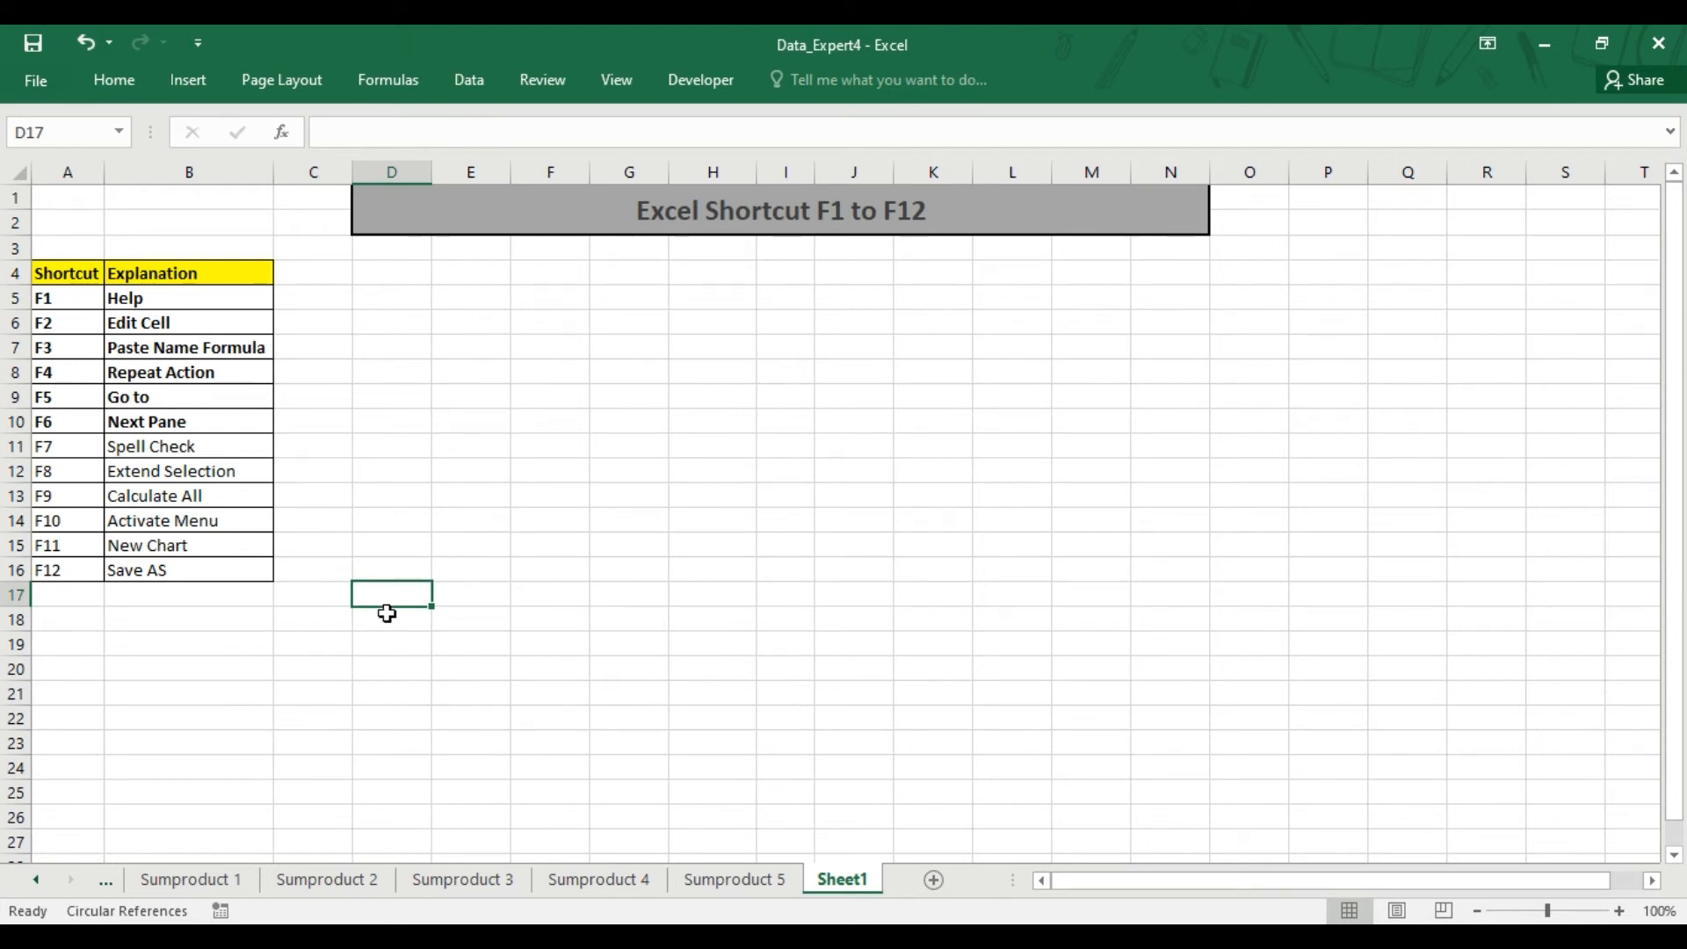
key("F7")
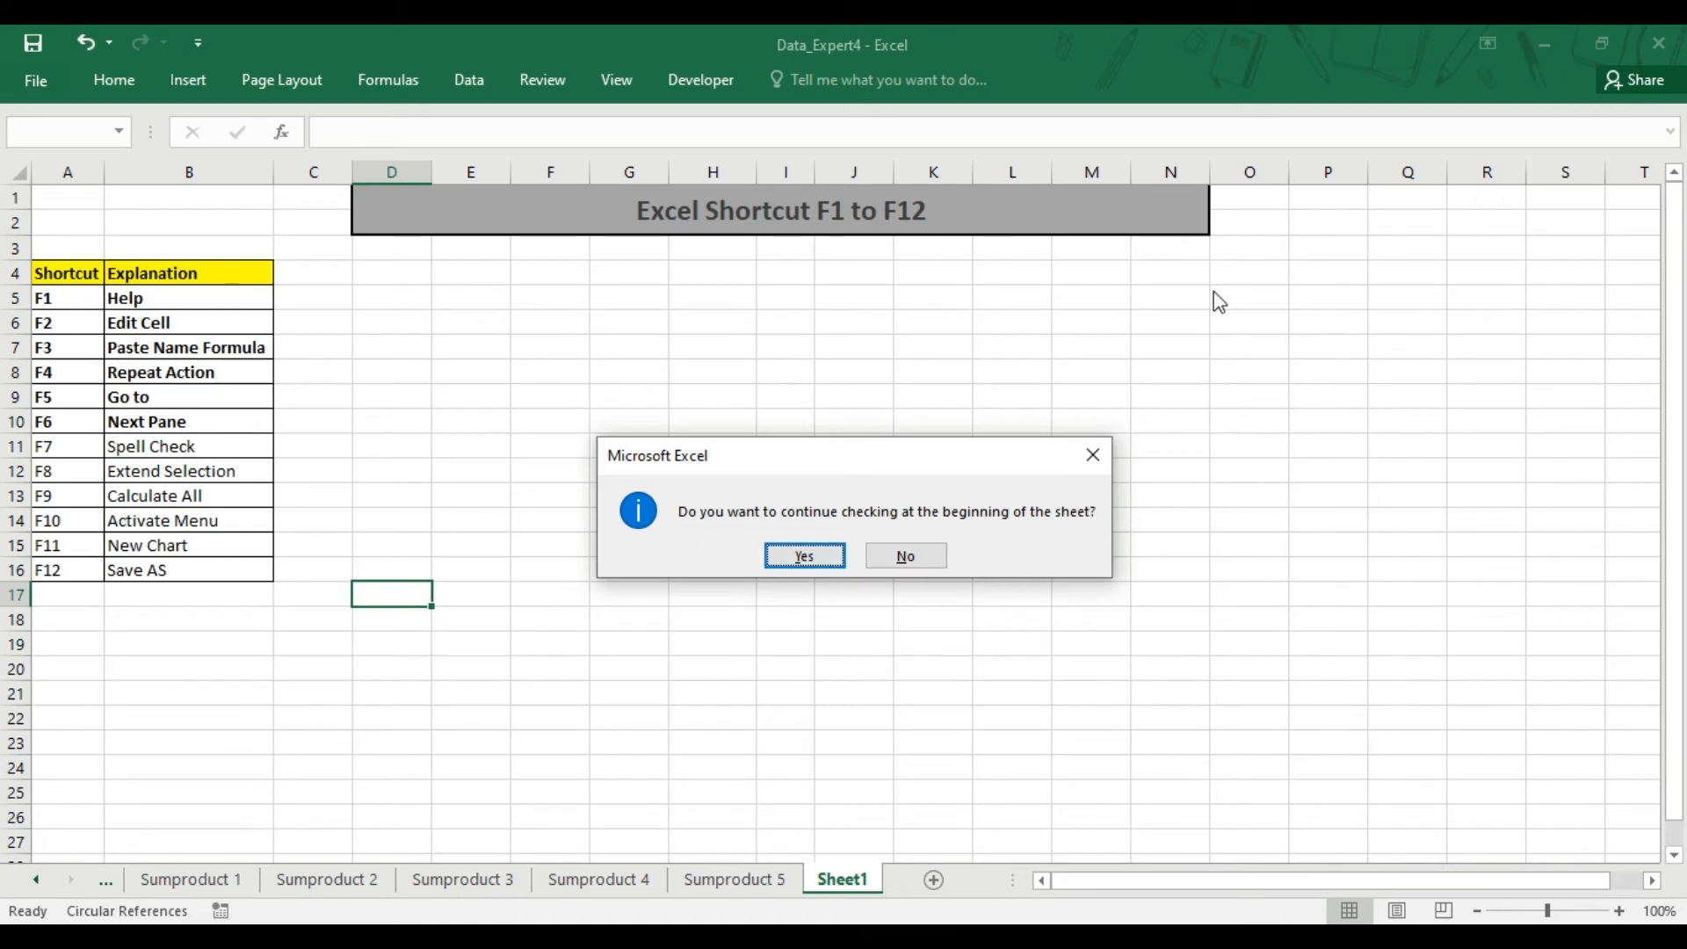
left_click(779, 550)
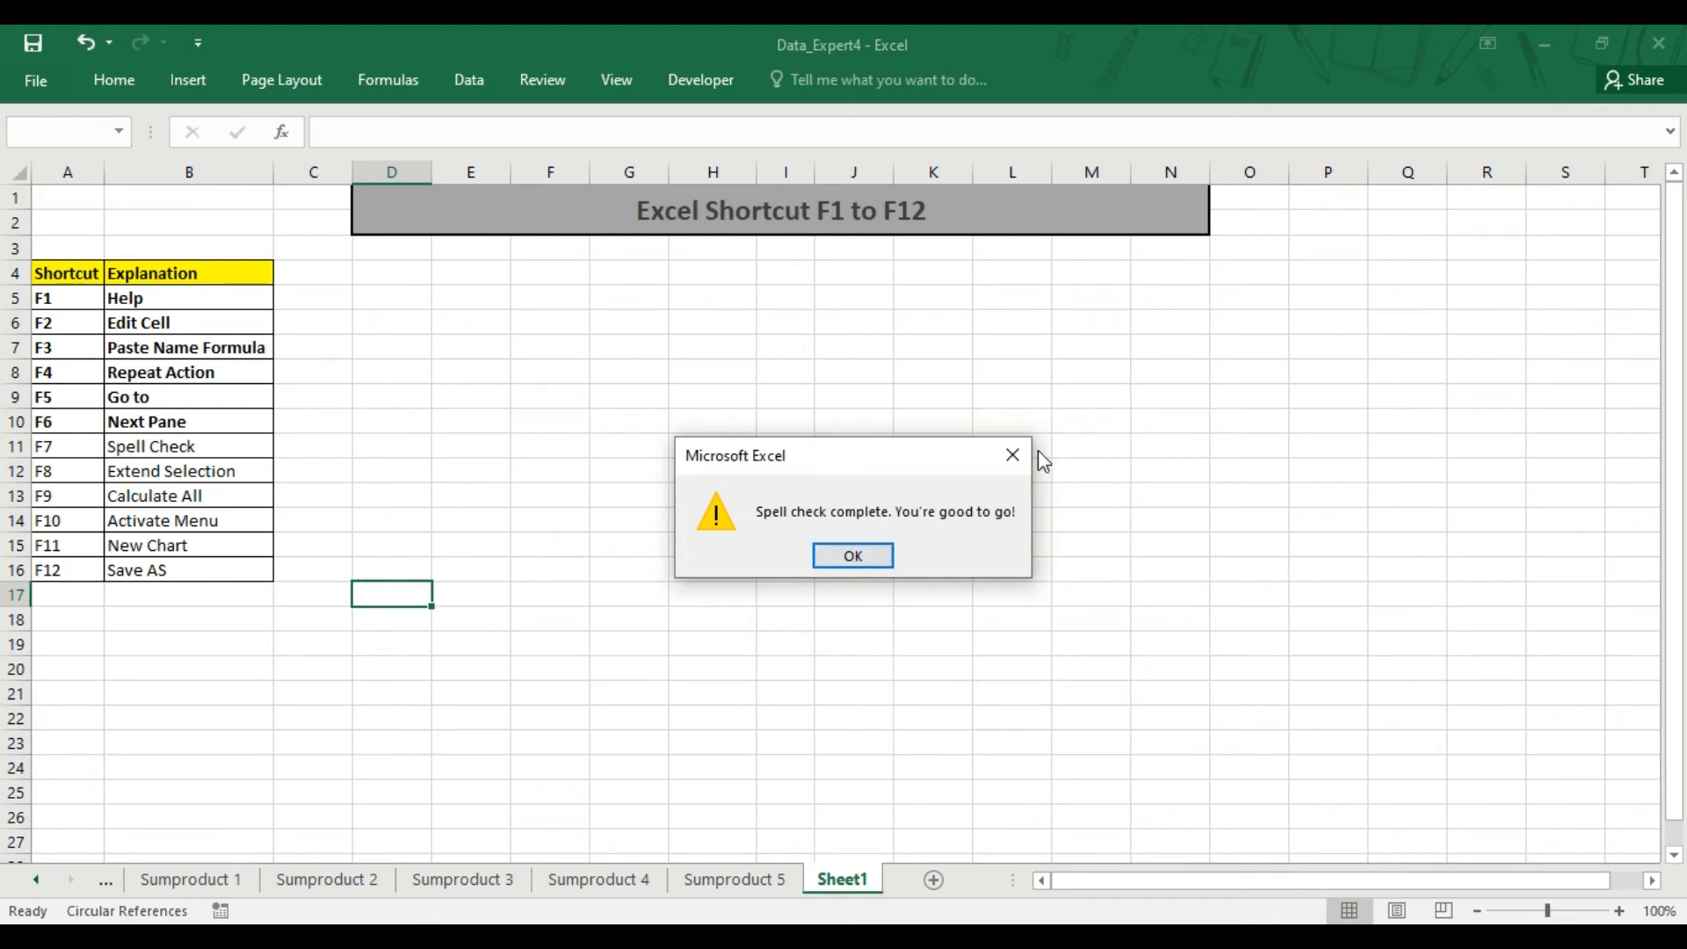
left_click(864, 560)
Step: Enter the misspelled sample words dfdkfd in cell H9 and dssf in cell H10
left_click(716, 402)
type("dfdkfd")
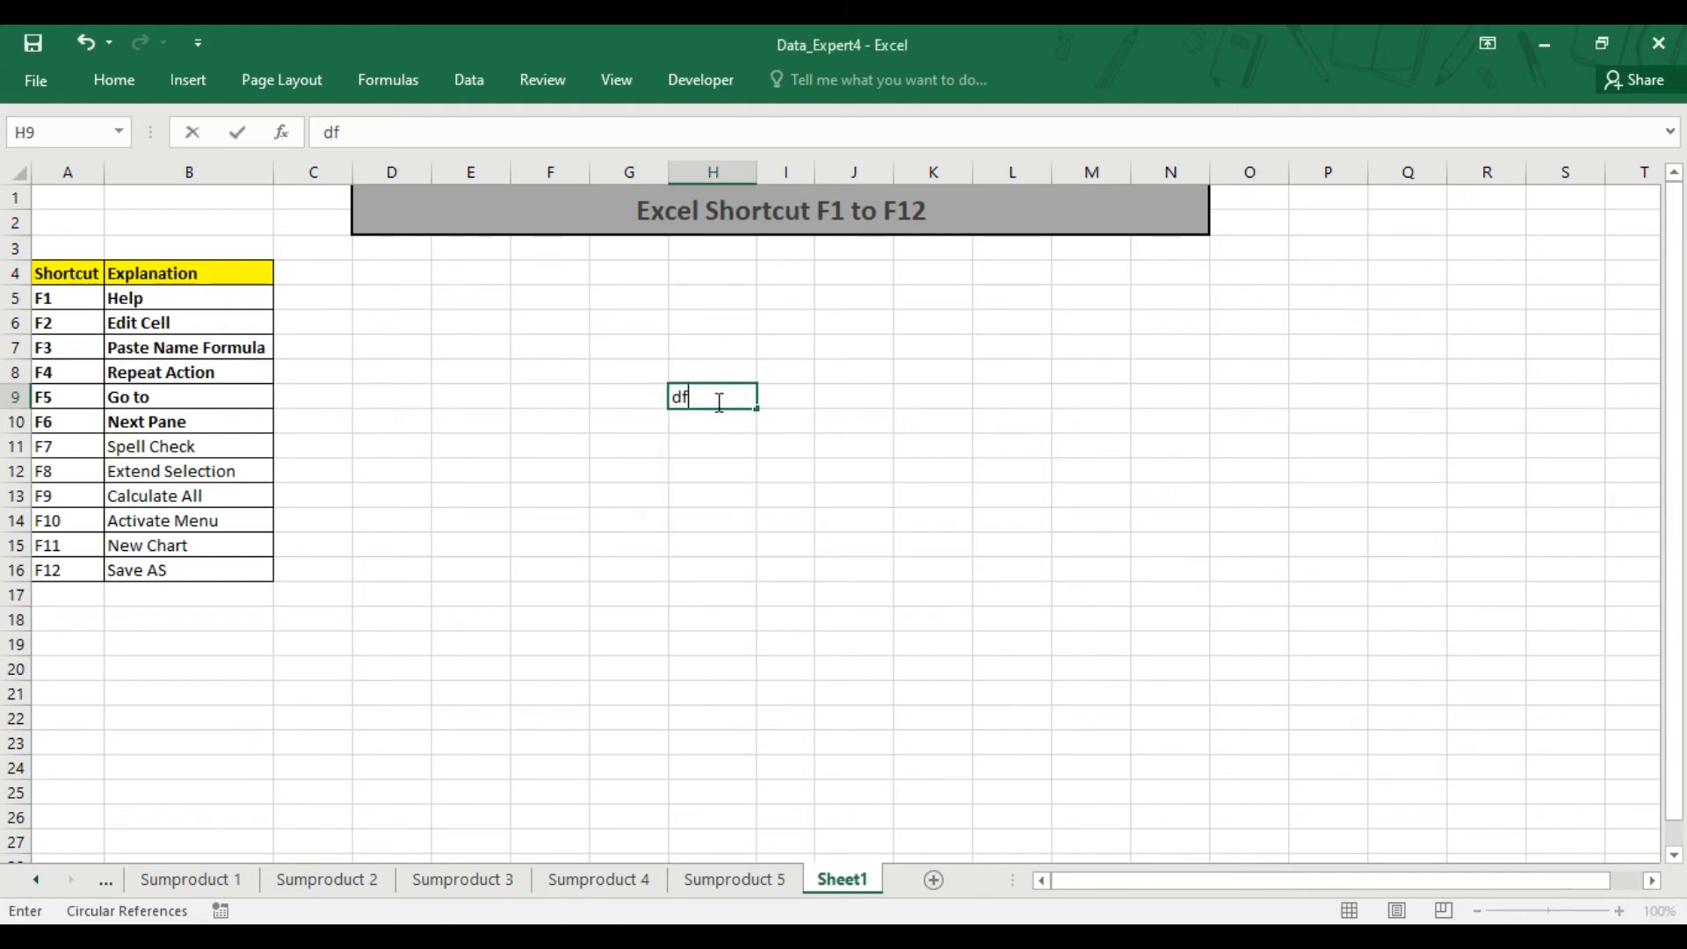
key("Return")
type("dssf")
key("Return")
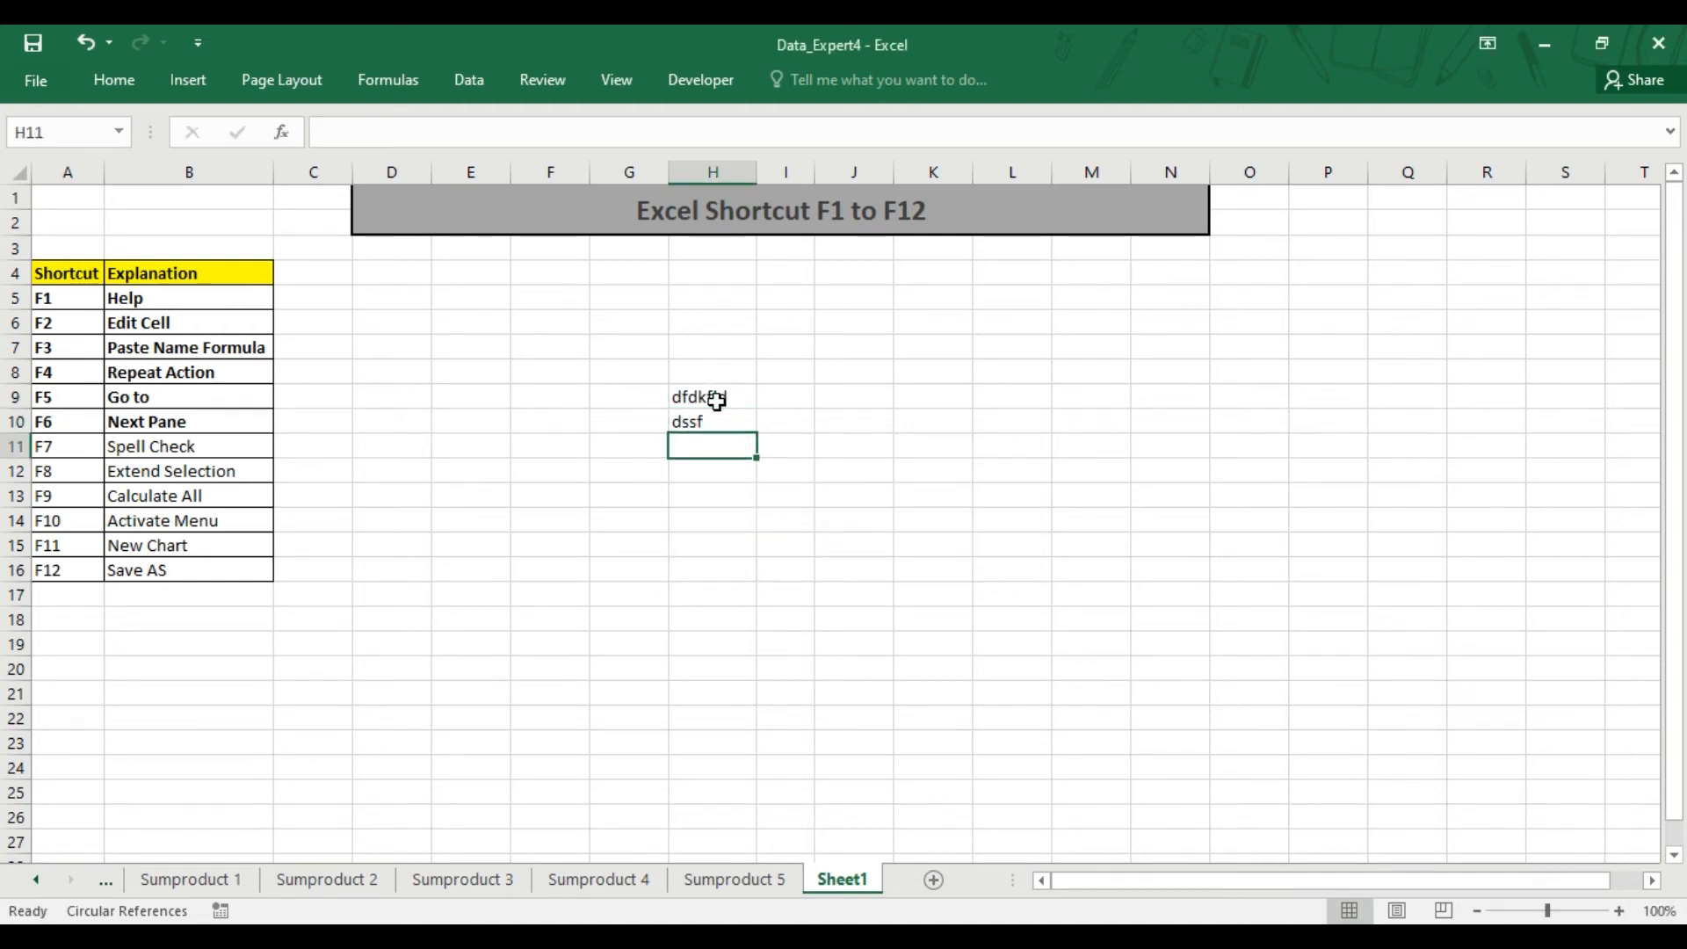
Step: Run a spell check from cell H10, look through the suggestions for dssf and cancel without changing the word
key("Up")
key("F7")
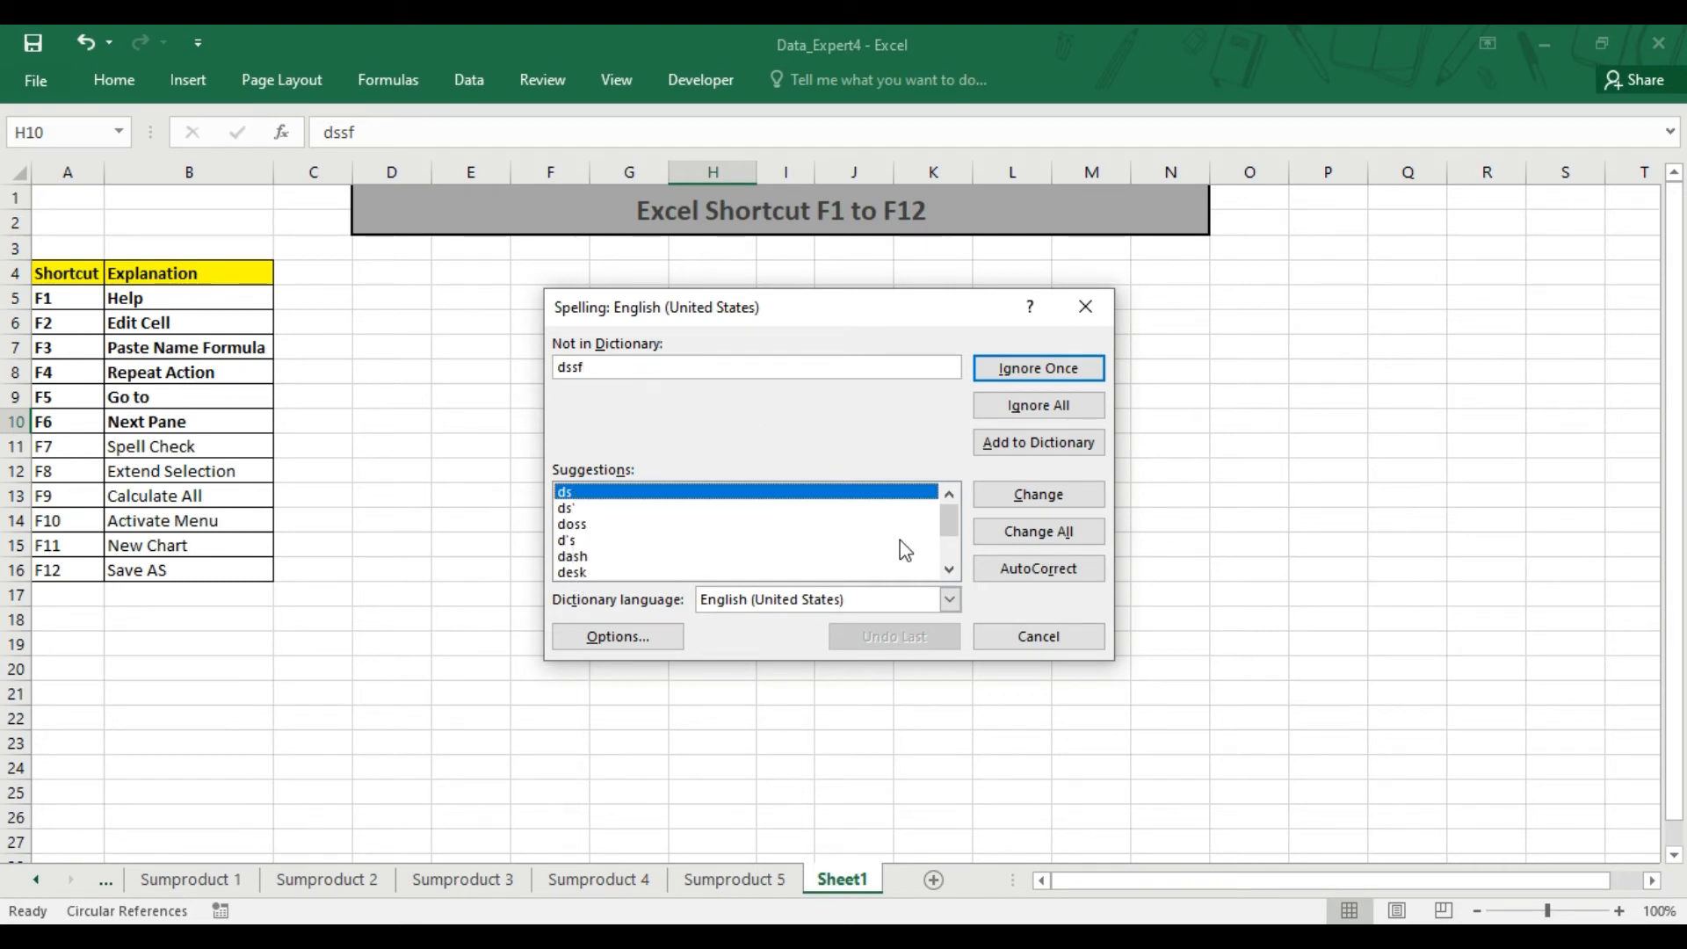
left_click(948, 572)
left_click(948, 572)
left_click(947, 572)
left_click(947, 572)
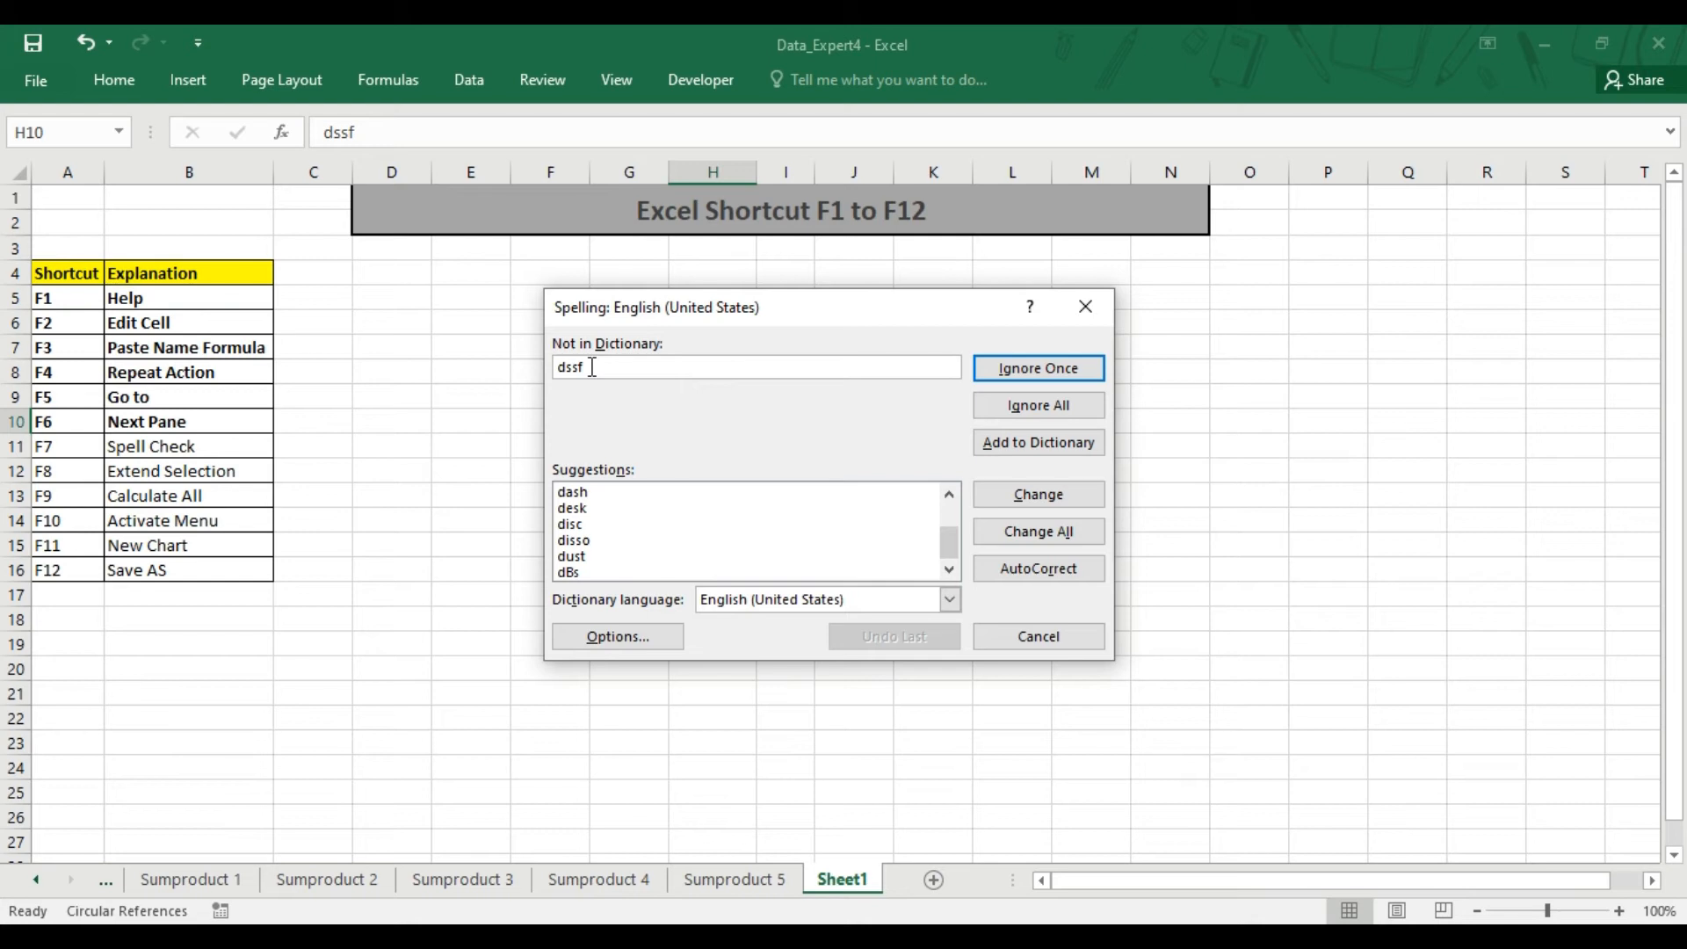
left_click(1030, 638)
Step: Clear the sample words by deleting the contents of the range G7:I13
left_click_drag(602, 344, 810, 496)
key("Delete")
left_click(930, 497)
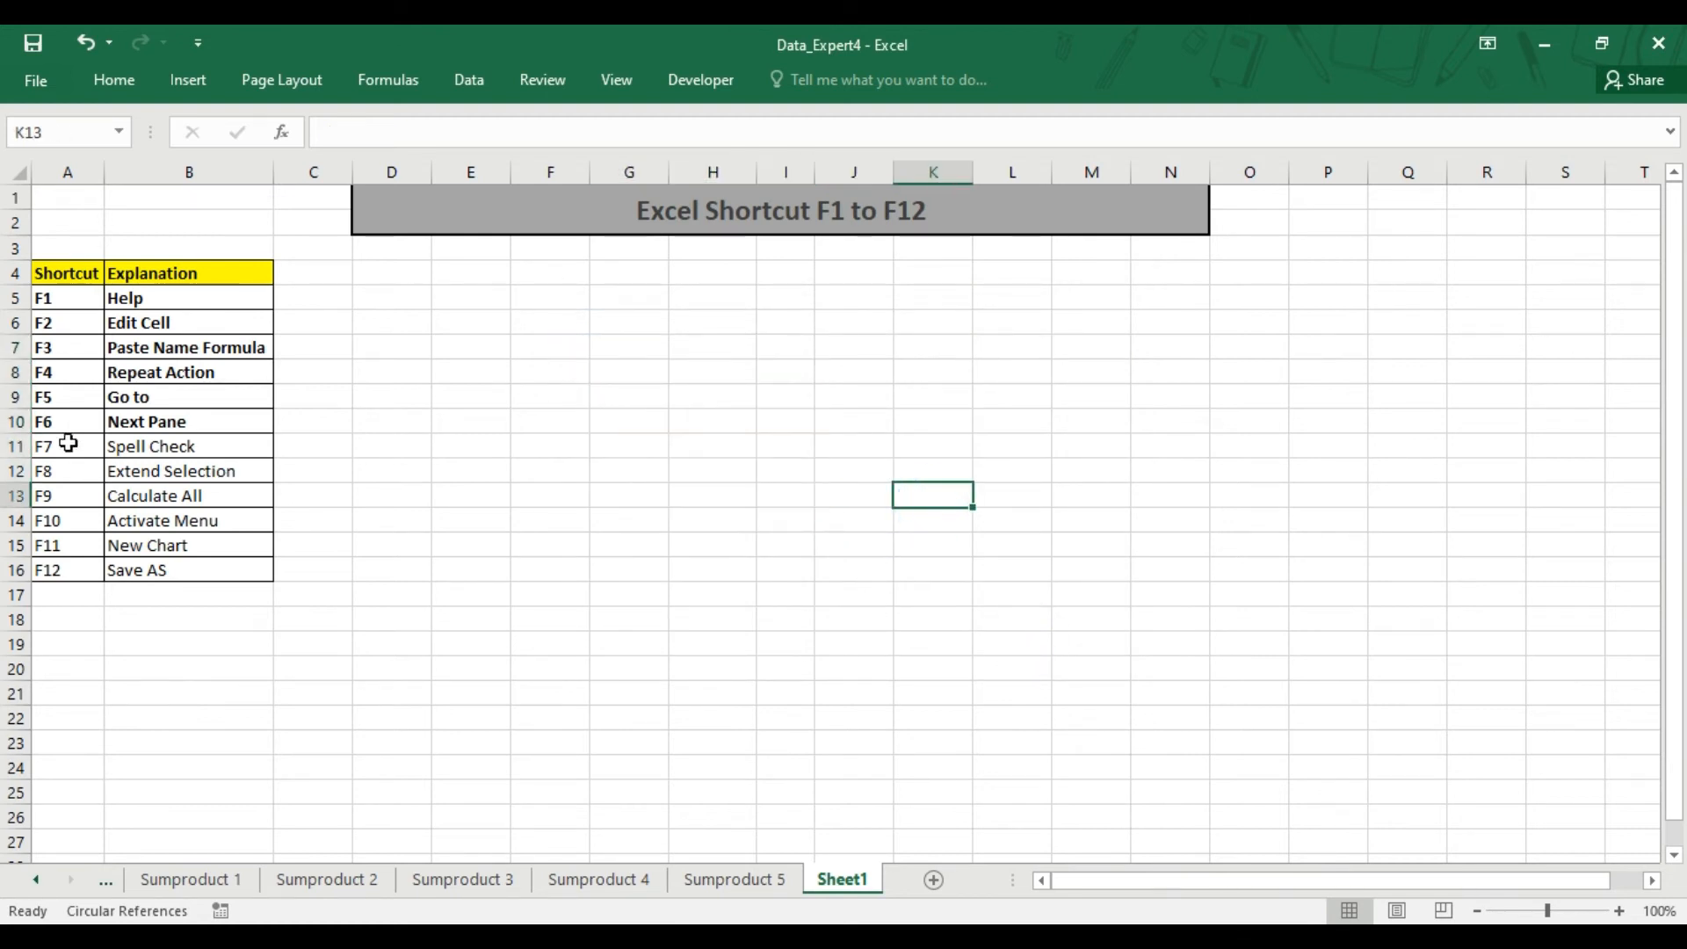
Step: Bold the F7 Spell Check row, cells A11:B11, in the shortcut table
left_click_drag(68, 444, 142, 449)
key("ctrl+b")
left_click(541, 465)
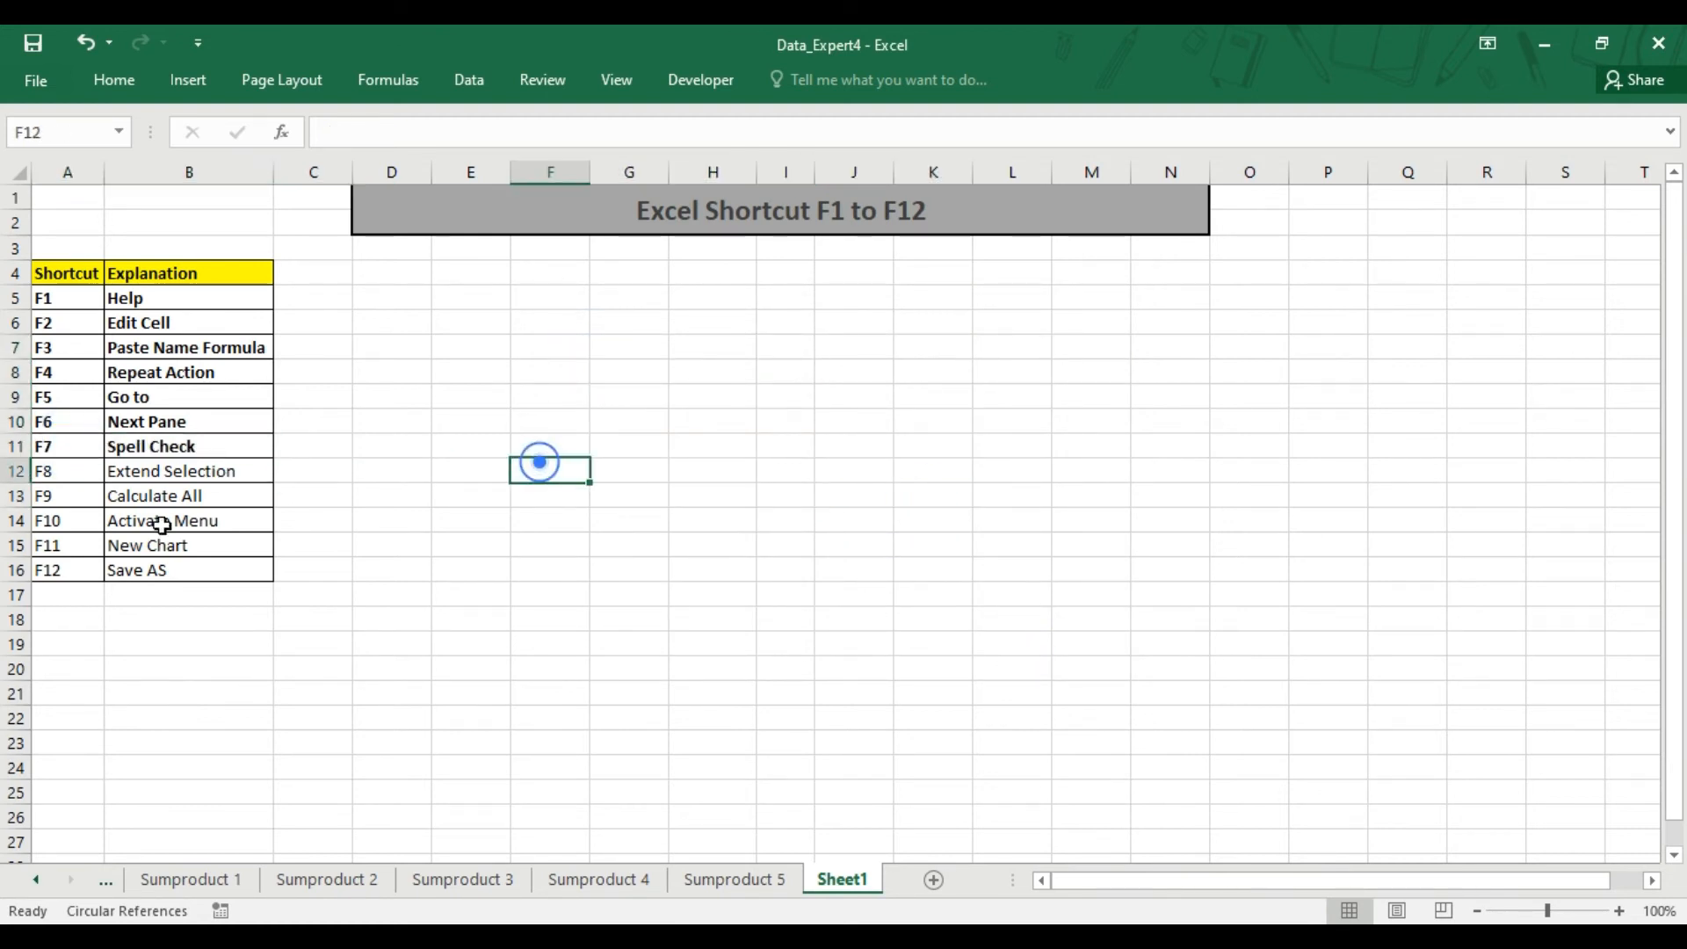
Step: Turn on Extend Selection at cell H9 and extend the selection across and down to H9:P23
left_click(161, 472)
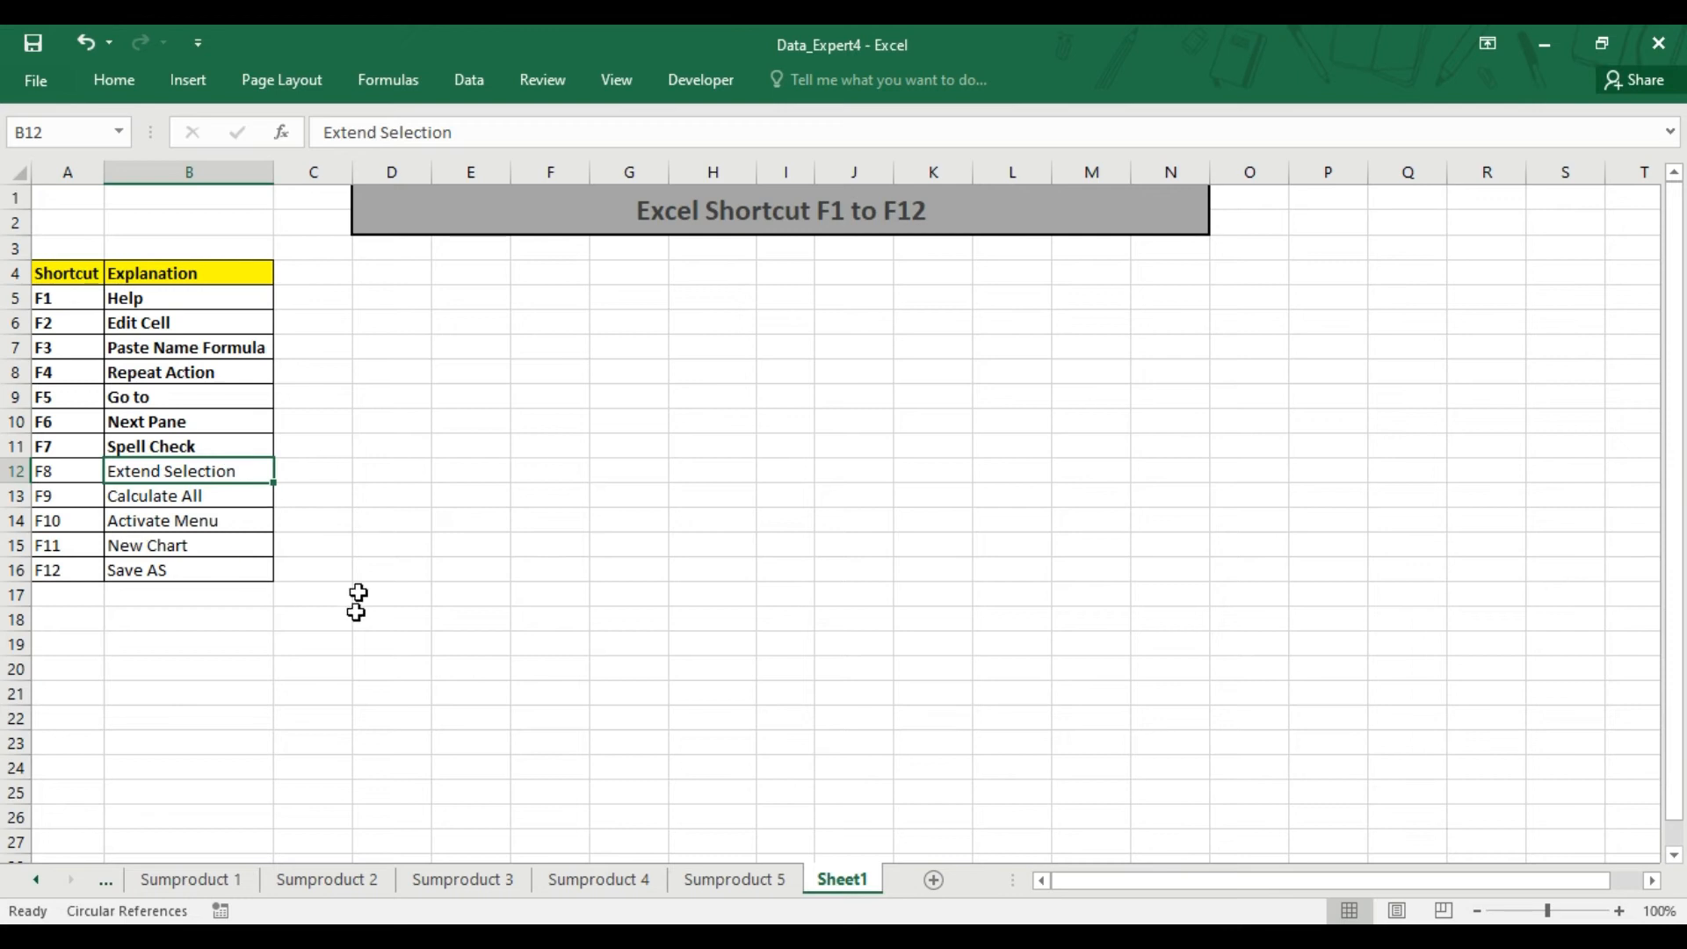
left_click(53, 473)
left_click(201, 469)
left_click(722, 411)
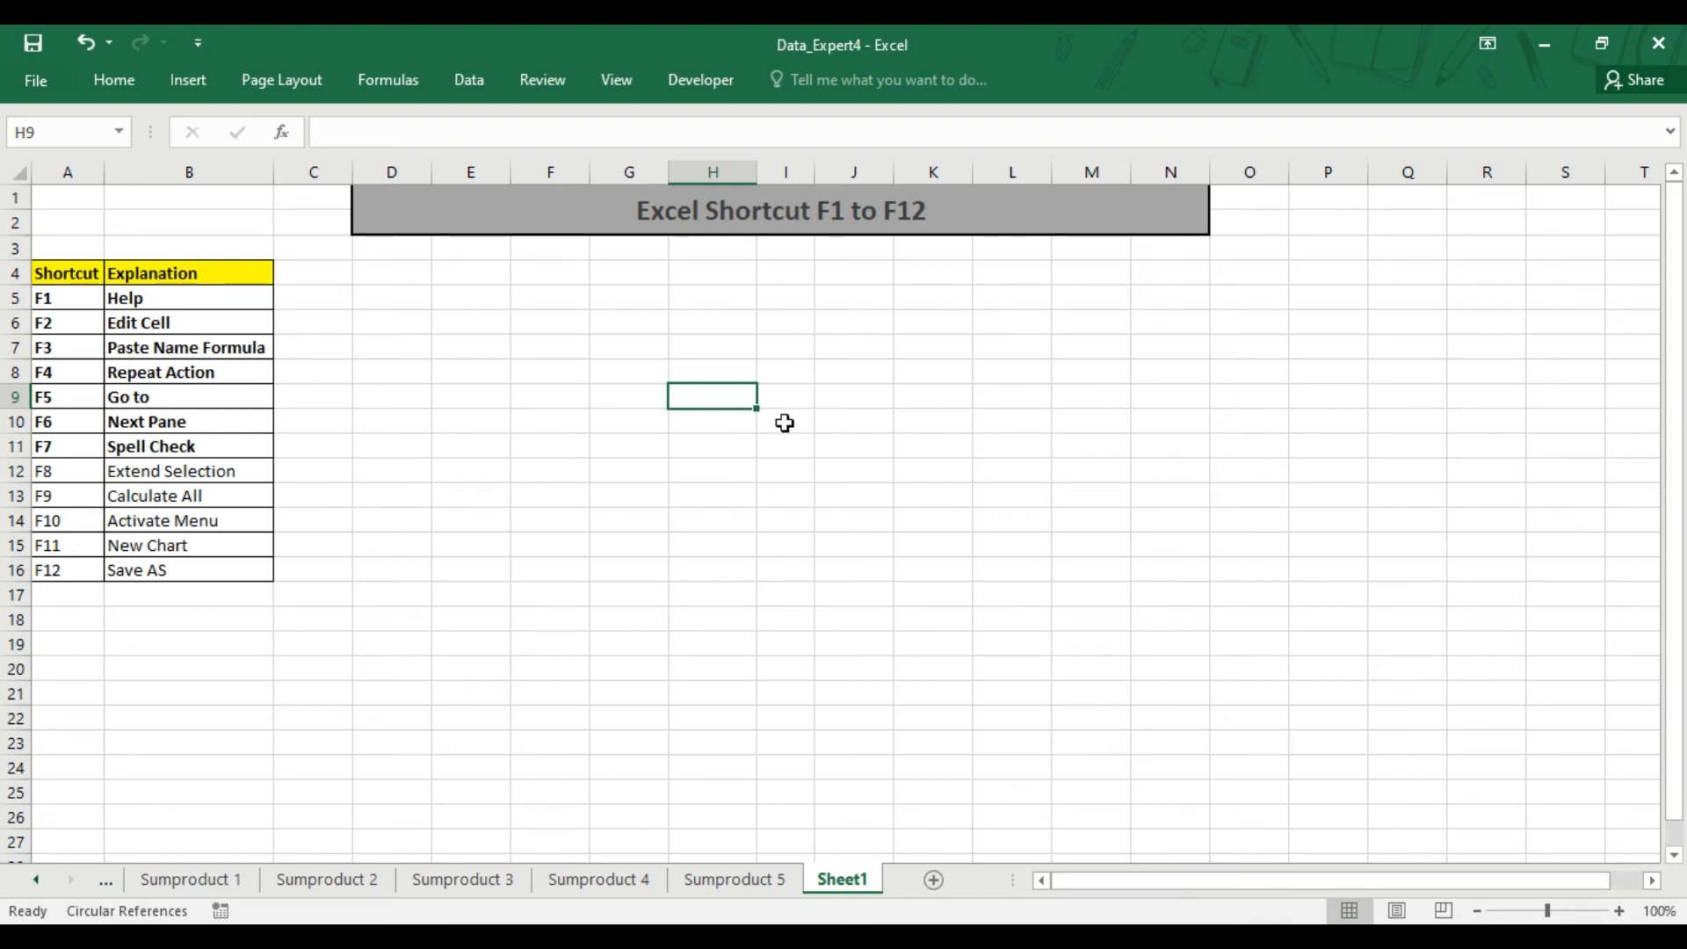
key("F8")
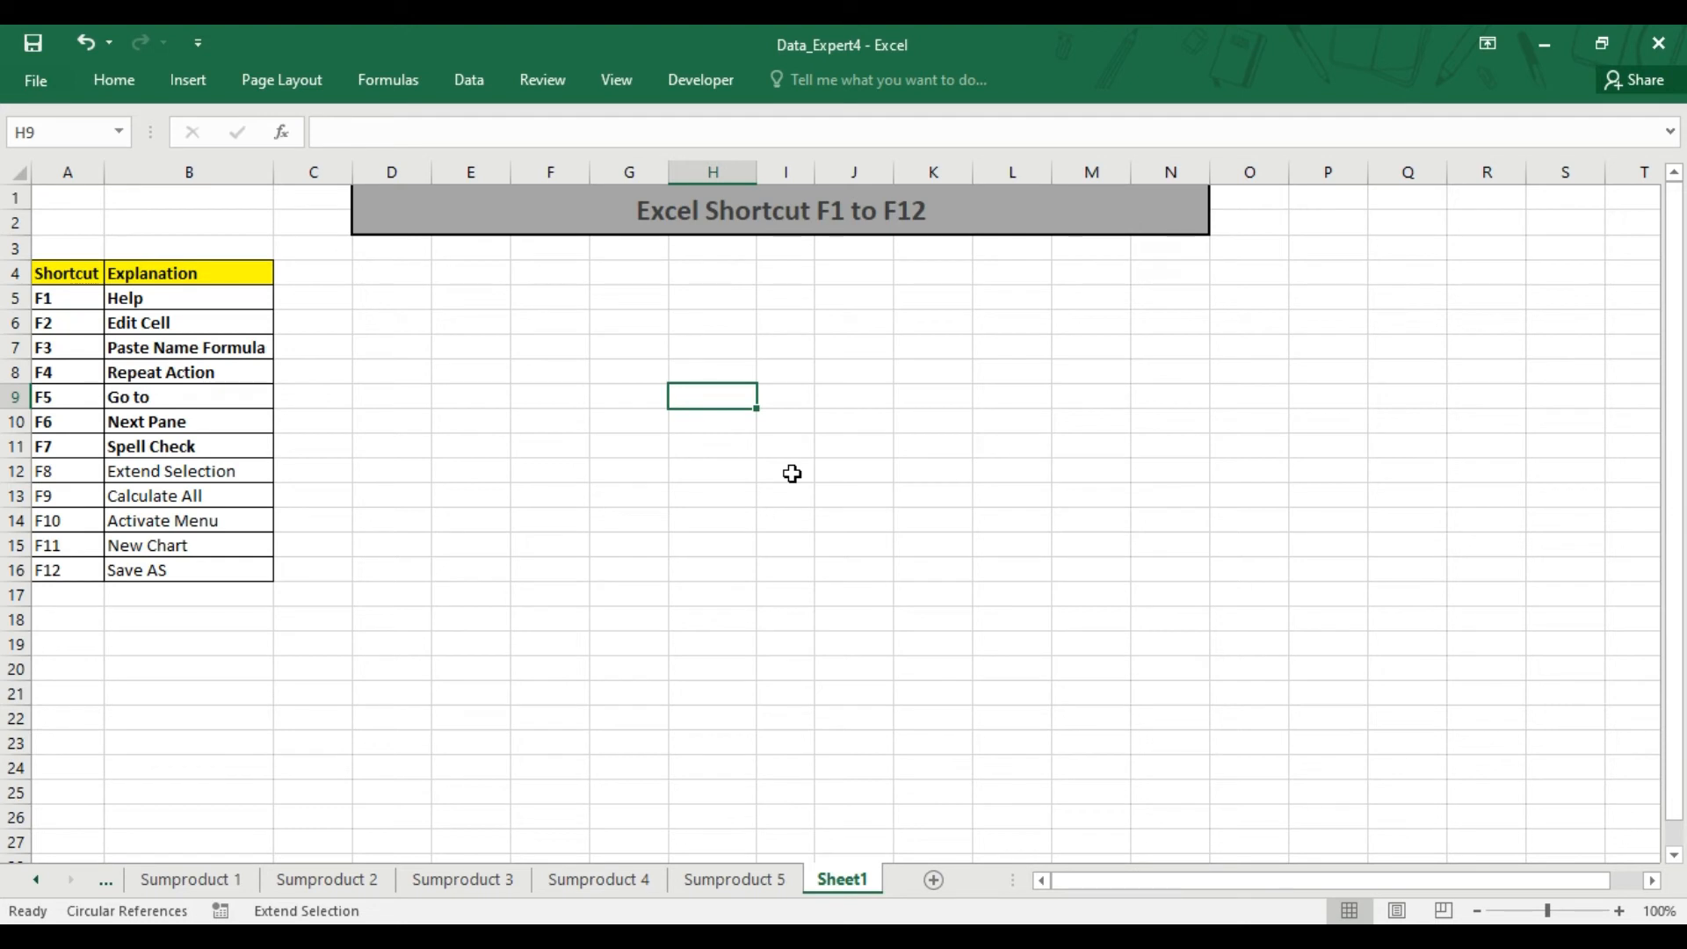
key("Right")
key("Right")
key("Right")
key("Right")
key("Right")
key("Right")
key("Right")
key("Right")
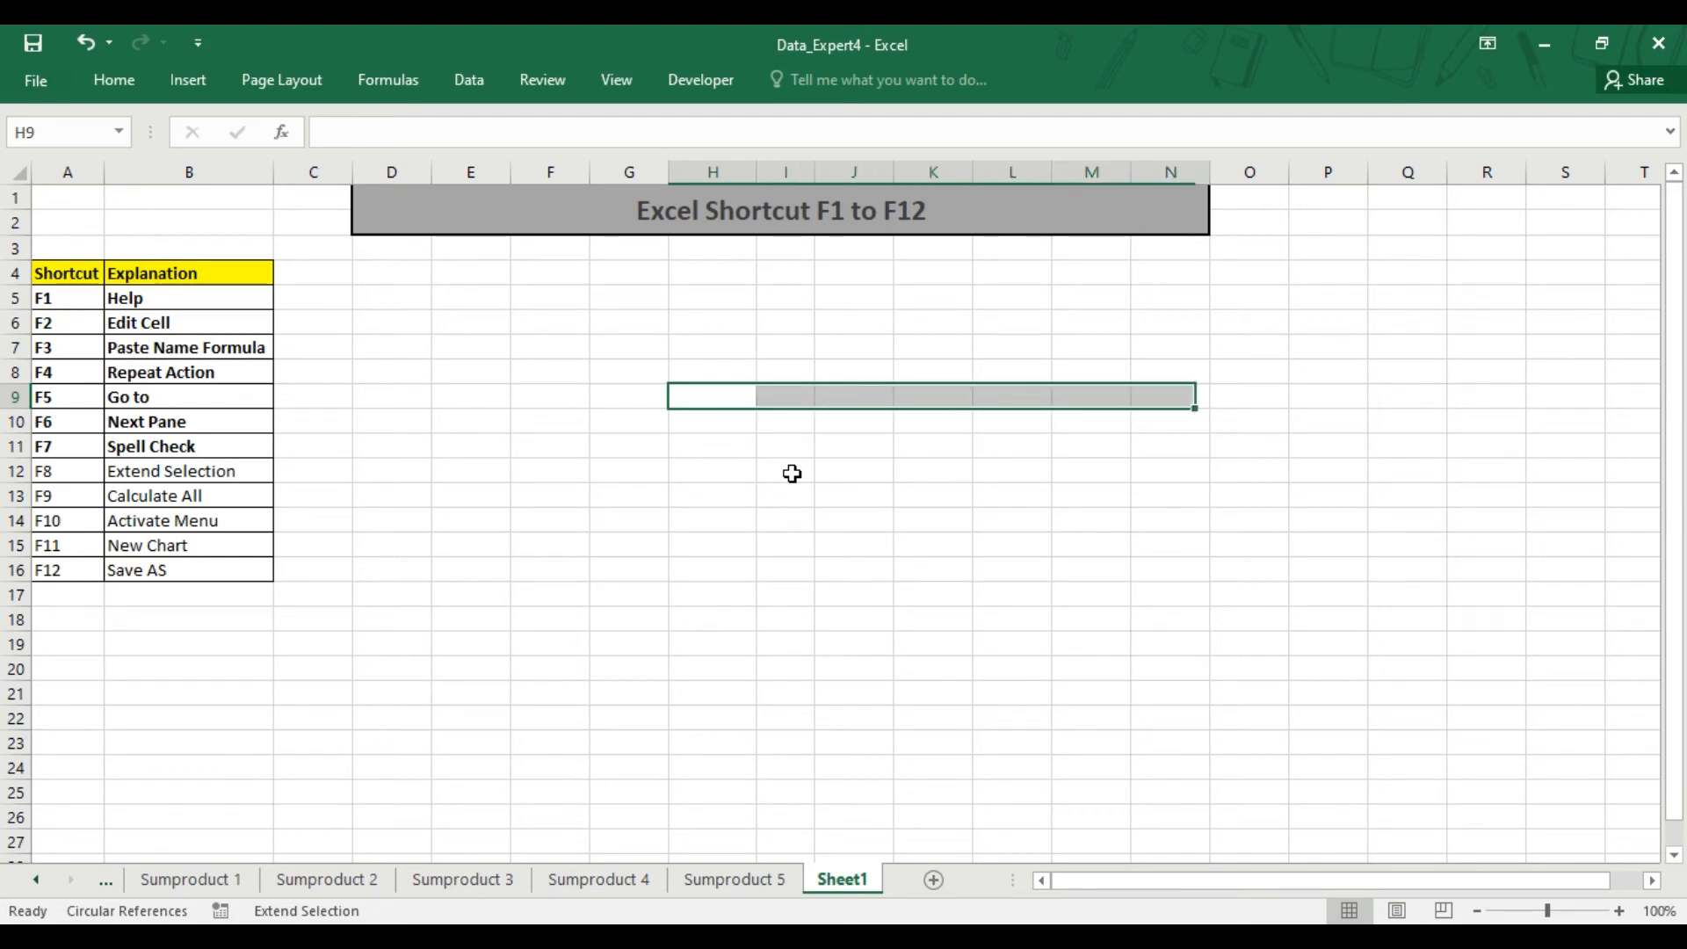
key("Down")
key("Down")
key("Down")
key("Down")
key("Down")
key("Down")
key("Down")
key("Down")
key("Down")
key("Down")
key("Down")
key("Down")
key("Down")
key("Down")
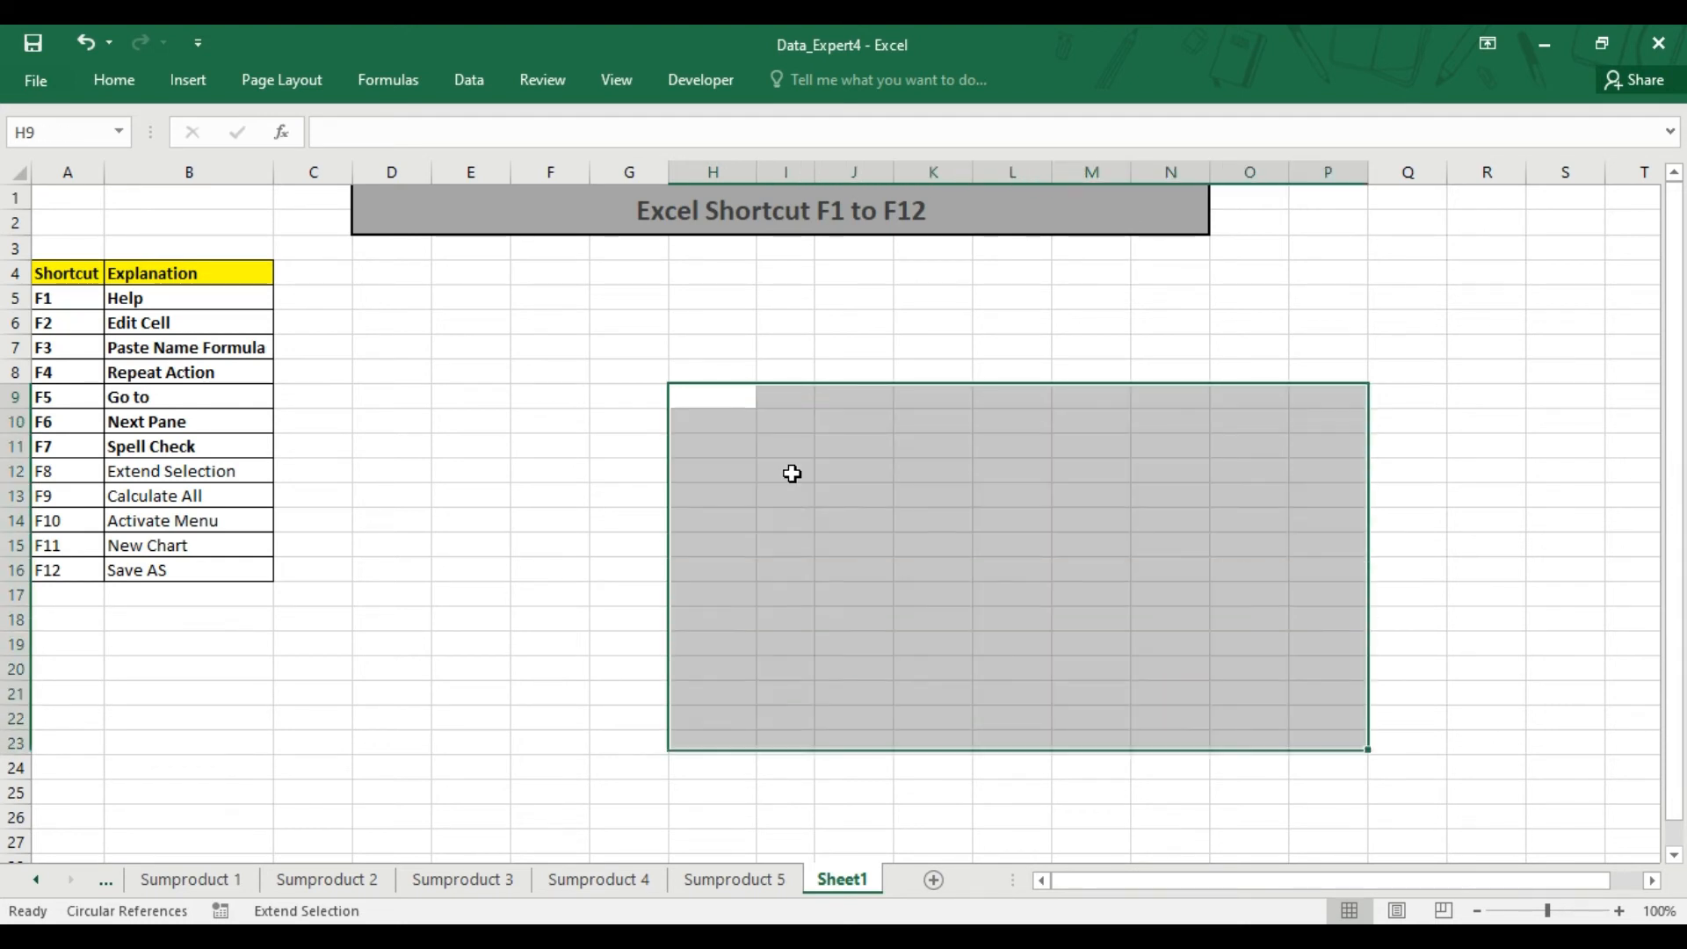
Step: Shrink the extended selection back to the single cell H9, keeping Extend Selection mode on
key("Left")
key("Left")
key("Left")
key("Left")
key("Left")
key("Left")
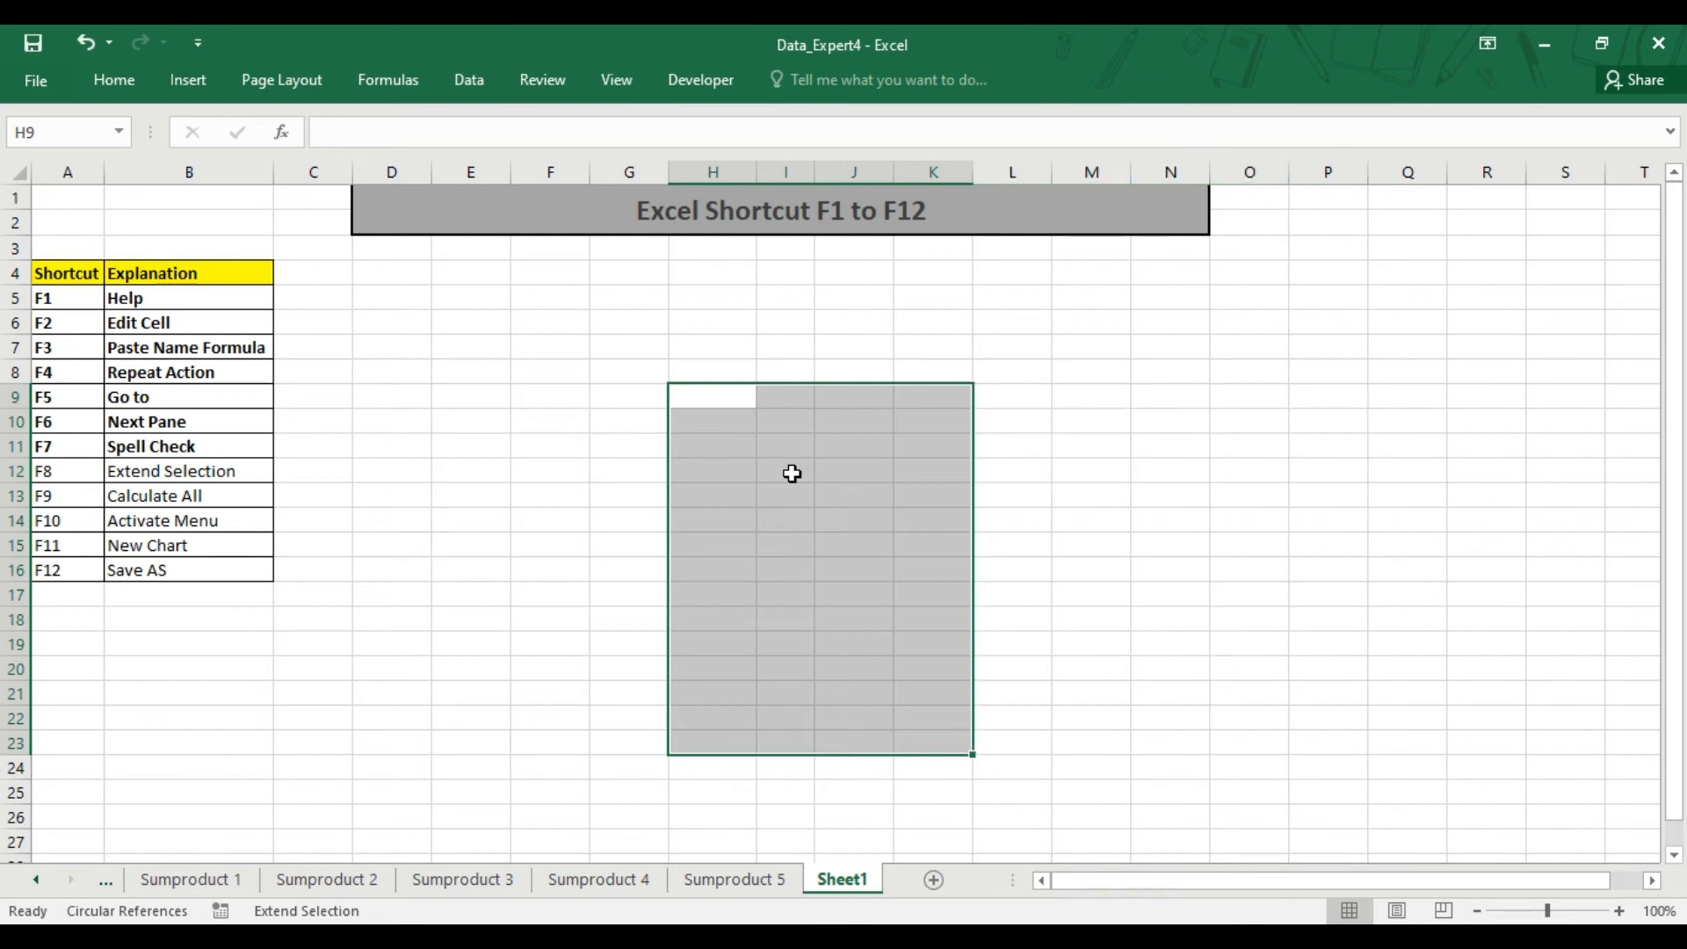
key("Up")
key("Up")
key("Up")
key("Up")
key("Up")
key("Up")
key("Up")
key("Up")
key("Up")
key("Up")
key("Up")
key("Up")
key("Up")
key("Left")
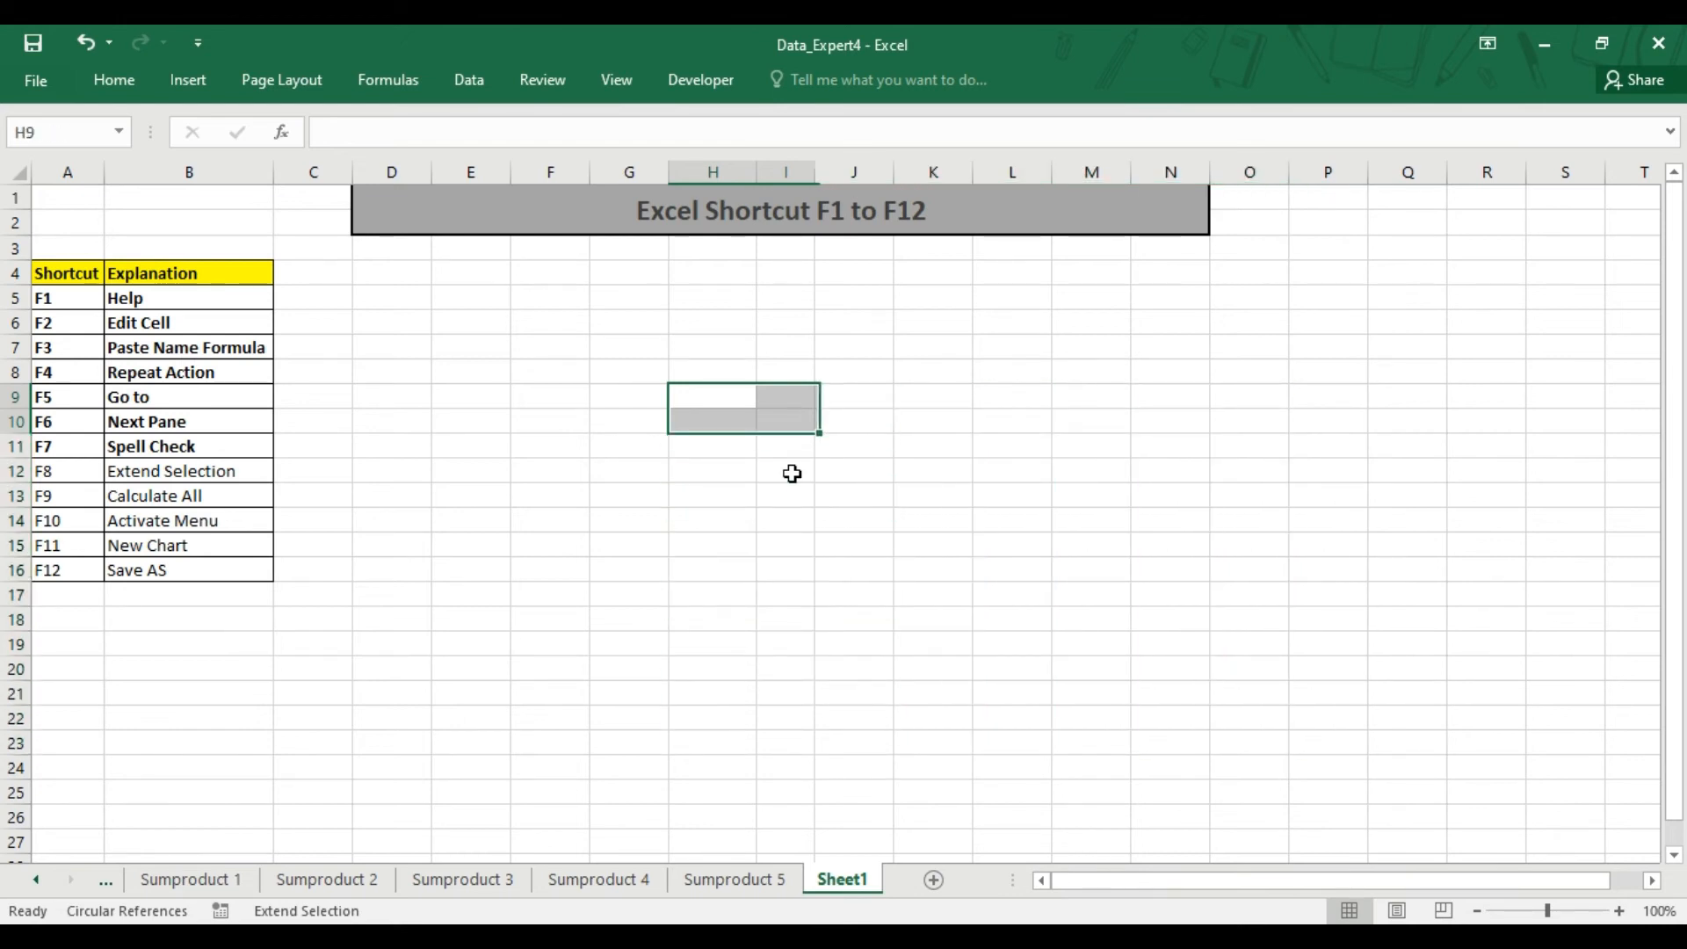
key("Left")
key("Up")
key("Up")
key("Down")
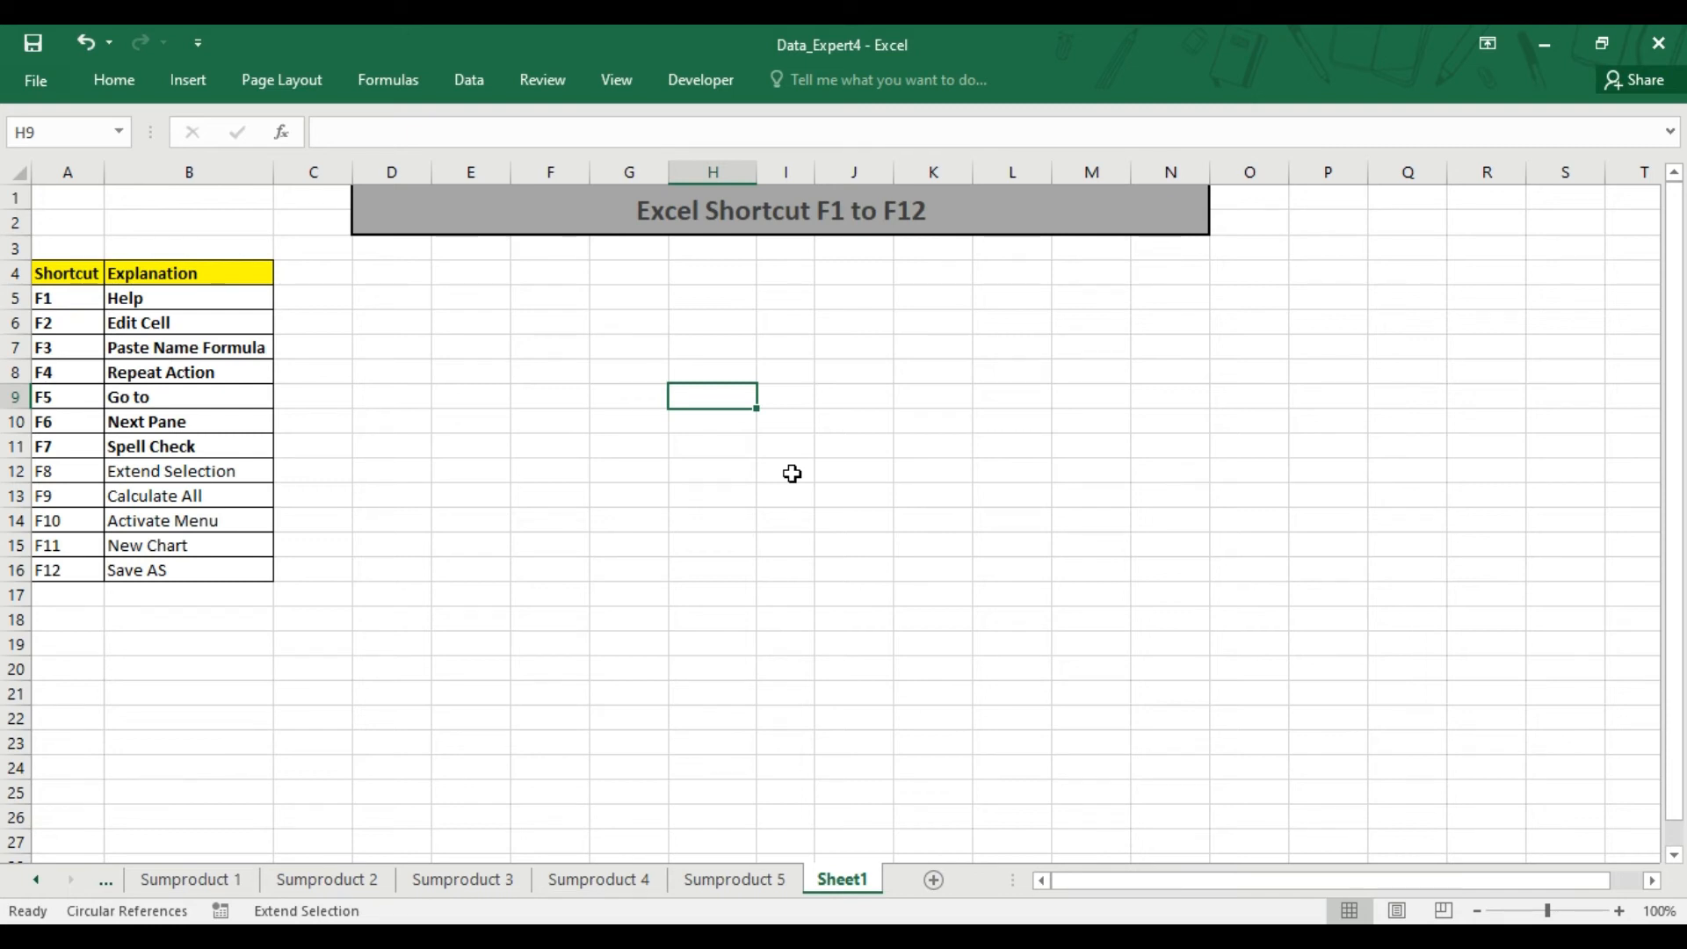
Step: Extend the selection from cell H9 along row 9 to column U
key("Right")
key("Right")
key("Right")
key("Right")
key("Right")
key("Right")
key("Right")
key("Right")
key("Right")
key("Right")
key("Right")
key("Right")
key("Right")
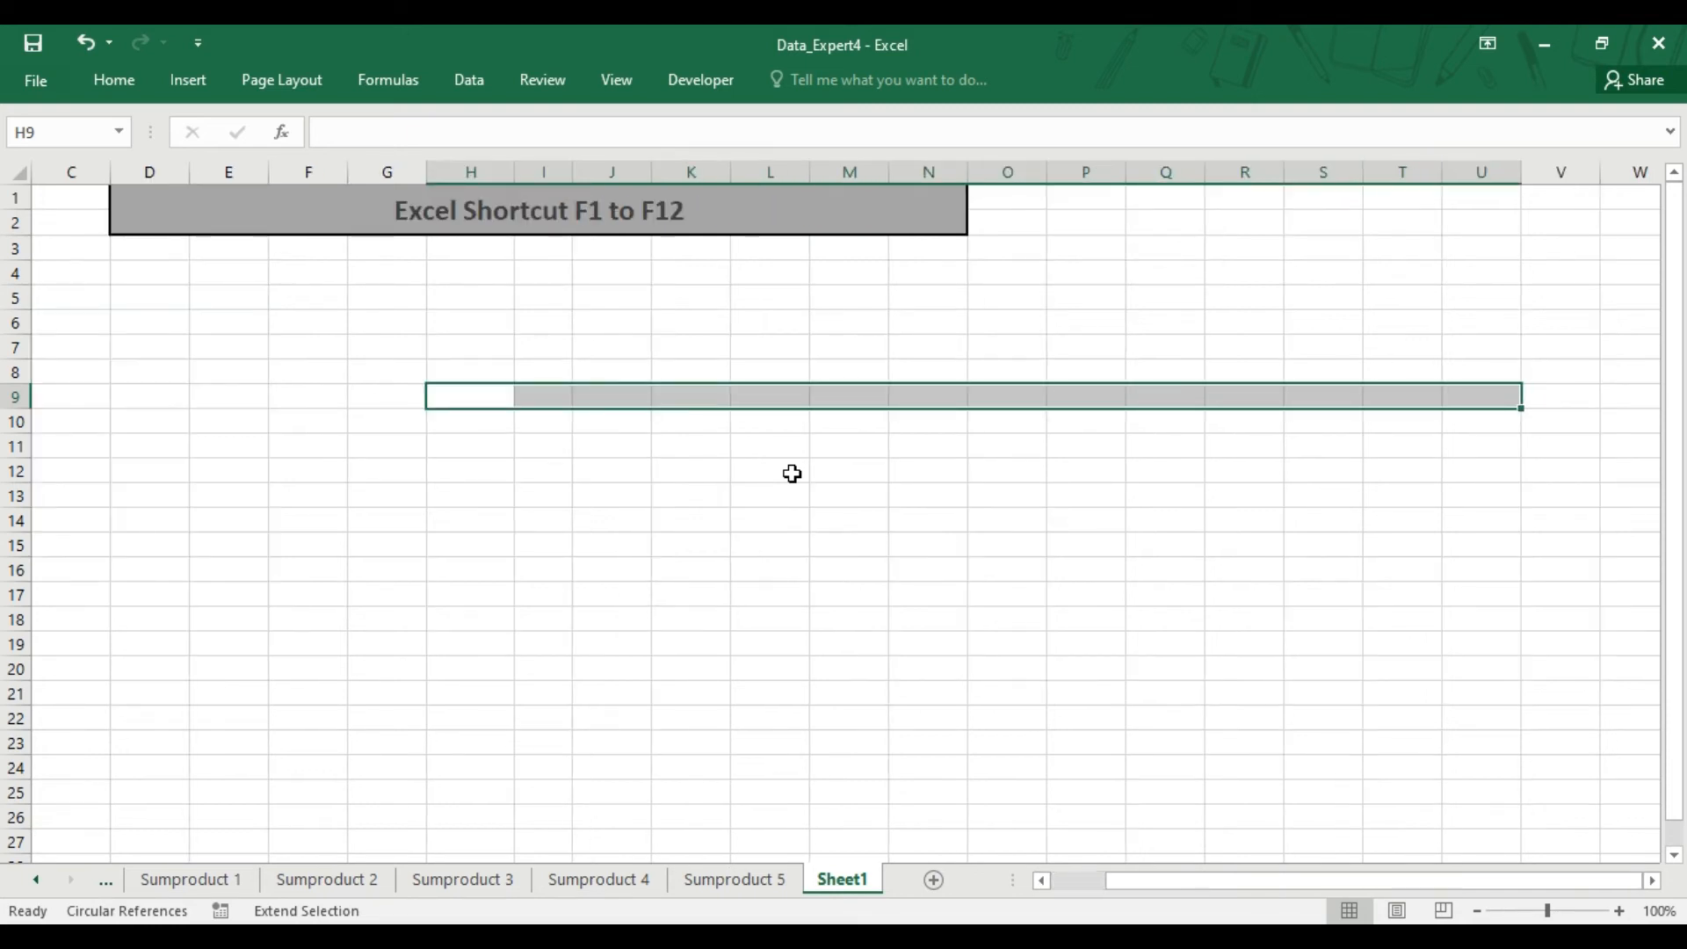
Step: Shrink the extended row 9 selection back toward cell H9, keeping Extend Selection mode on
key("Left")
key("Left")
key("Left")
key("Left")
key("Left")
key("Left")
key("Left")
key("Left")
key("Left")
key("Left")
key("Left")
key("Left")
key("Left")
key("Left")
key("Left")
key("Left")
key("Left")
key("Right")
key("Right")
Step: Extend the selection down to row 20 and across to column T, covering H9:T20
key("Down")
key("Down")
key("Down")
key("Down")
key("Down")
key("Down")
key("Down")
key("Down")
key("Down")
key("Down")
key("Down")
key("Right")
key("Right")
key("Right")
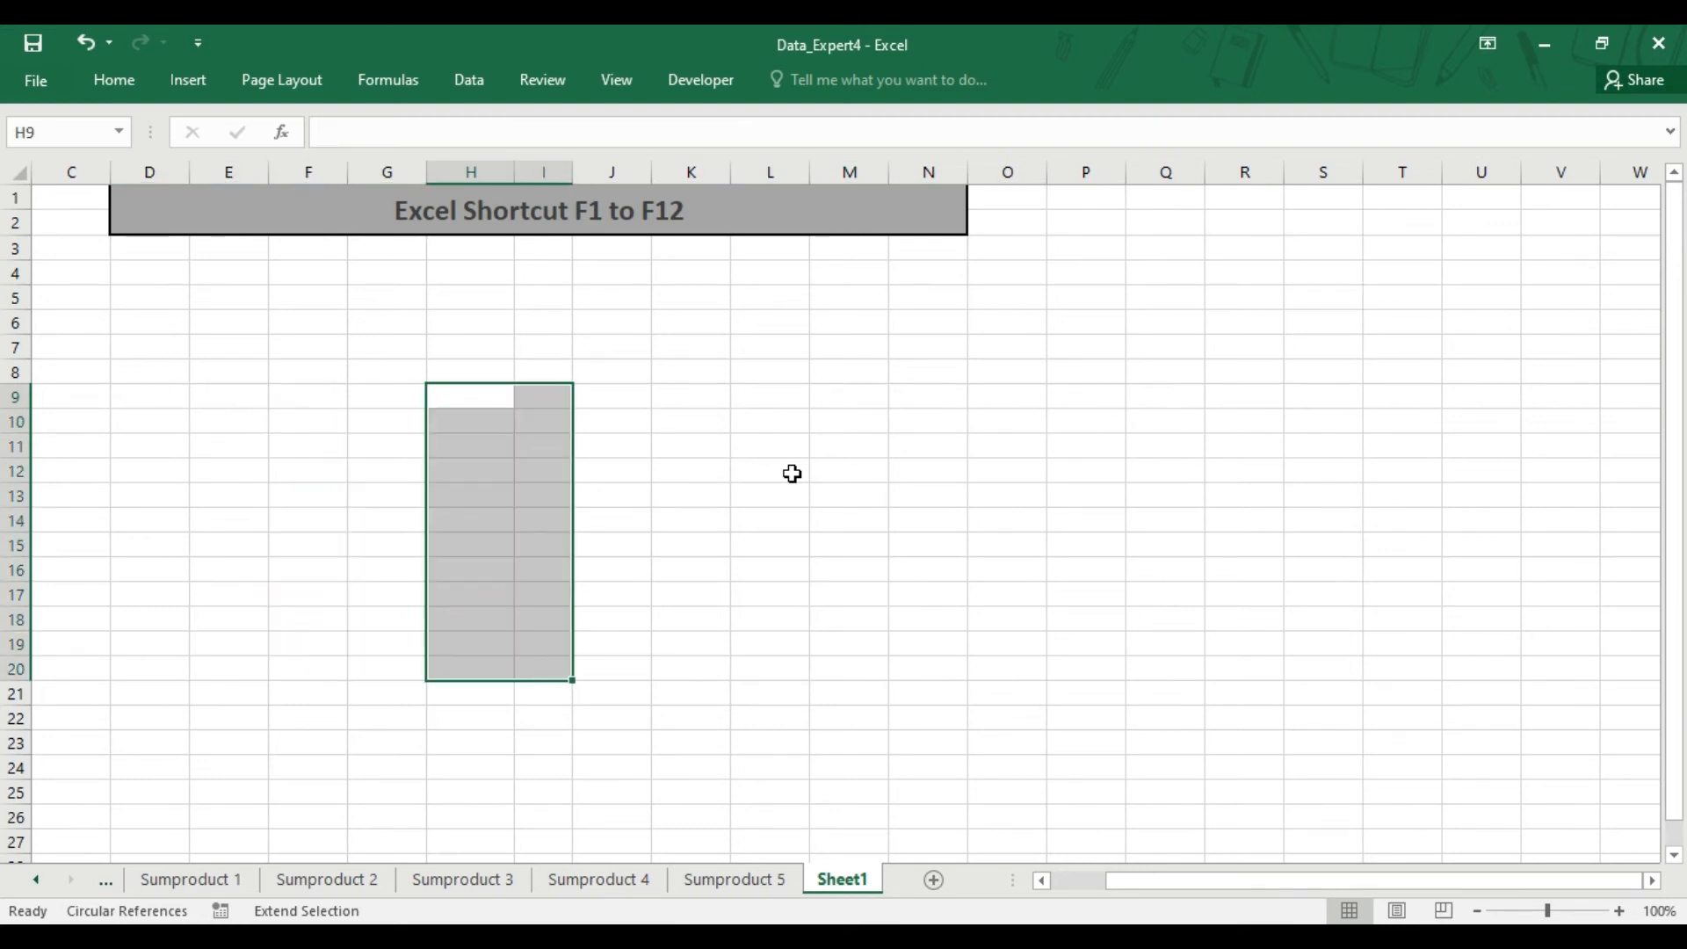
key("Right")
key("Right")
key("Right")
key("Right")
key("Right")
key("Right")
key("Right")
key("Right")
key("Right")
key("Right")
key("Right")
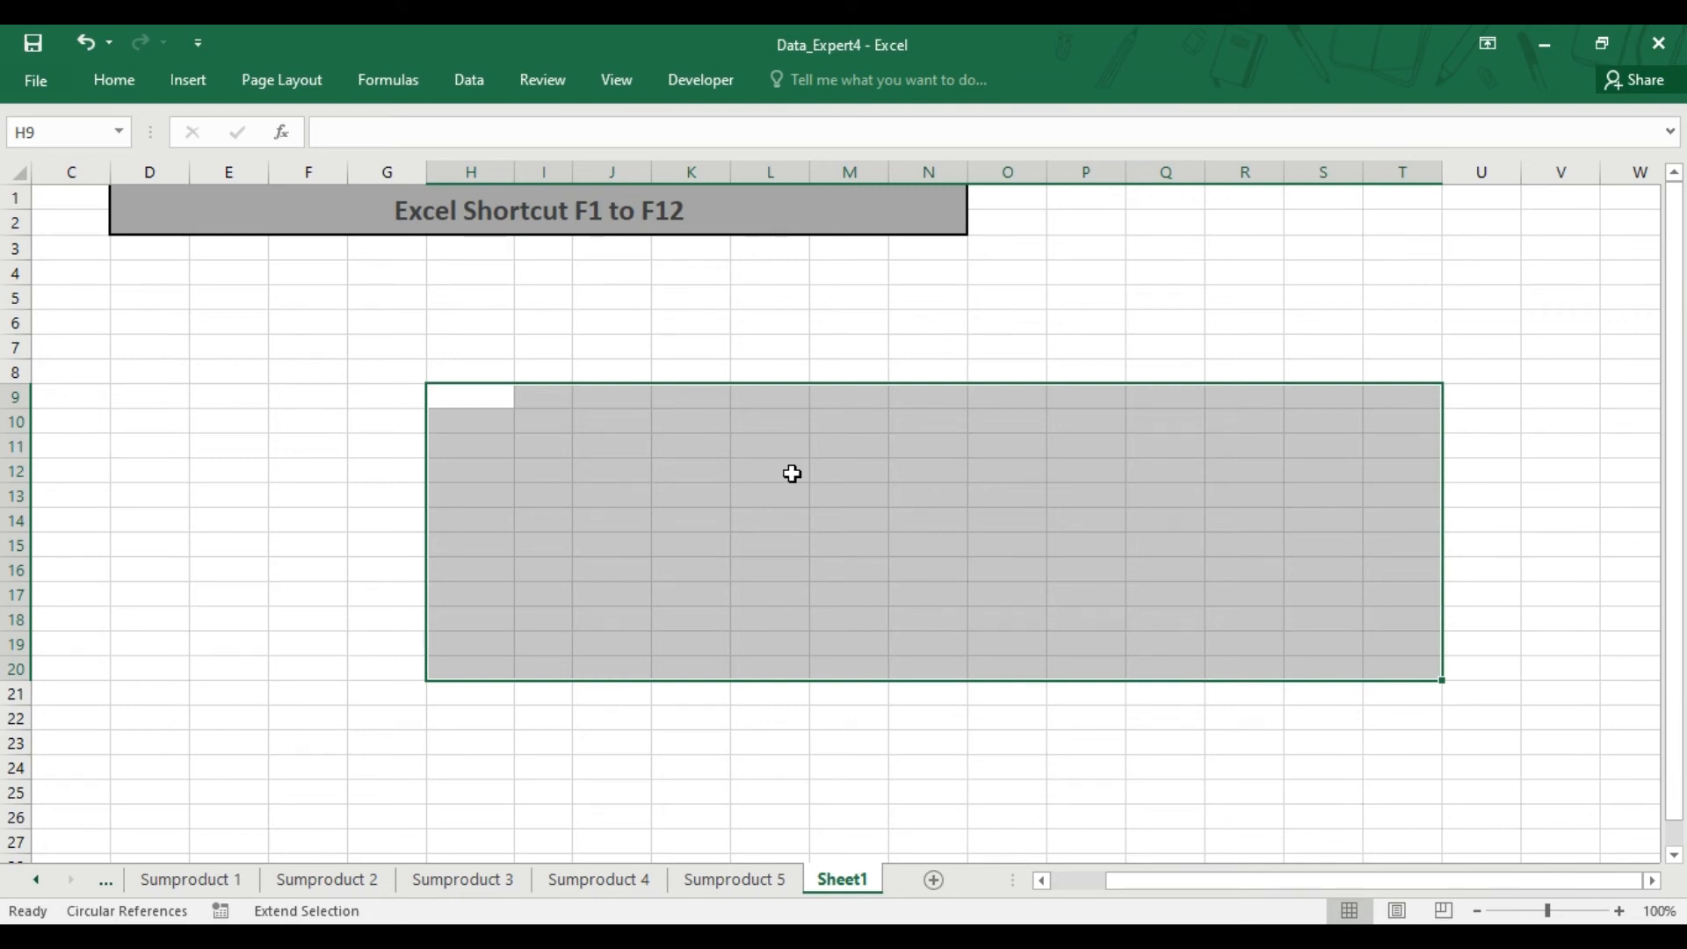
Step: Turn off Extend Selection and move the single active cell around the sheet, ending at G12
key("F8")
key("Left")
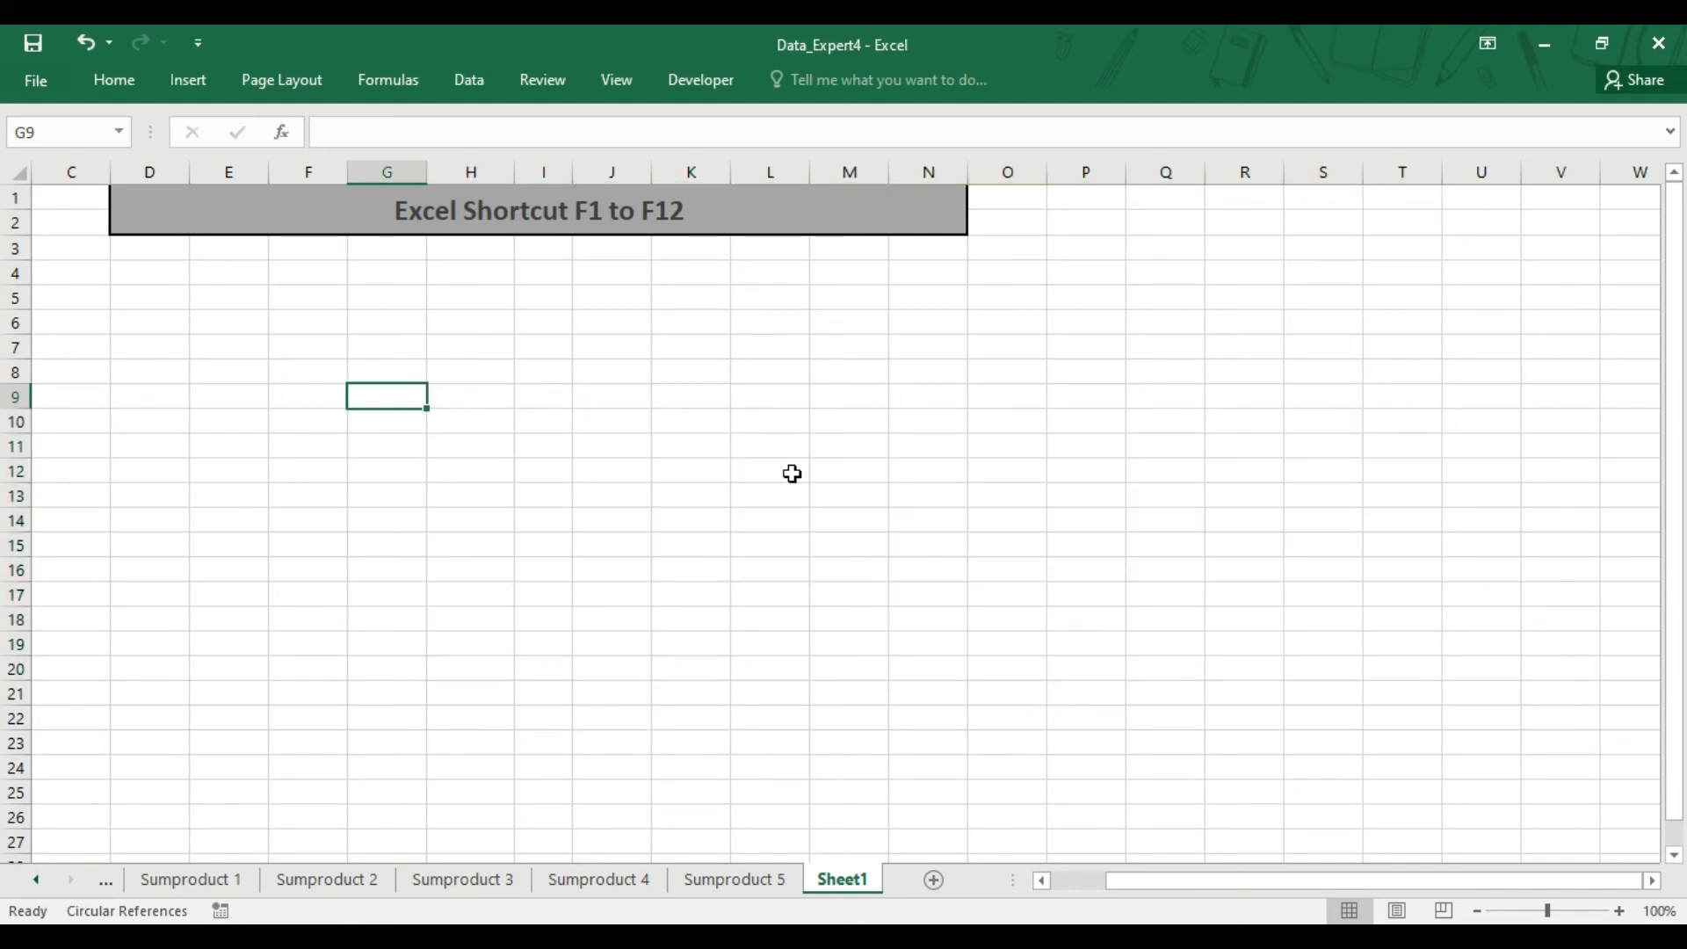
key("Left")
key("Left")
key("Left")
key("Left")
key("Left")
key("Left")
key("Down")
key("Down")
key("Down")
key("Down")
key("Up")
key("Right")
key("Right")
key("Right")
key("Right")
key("Right")
key("Right")
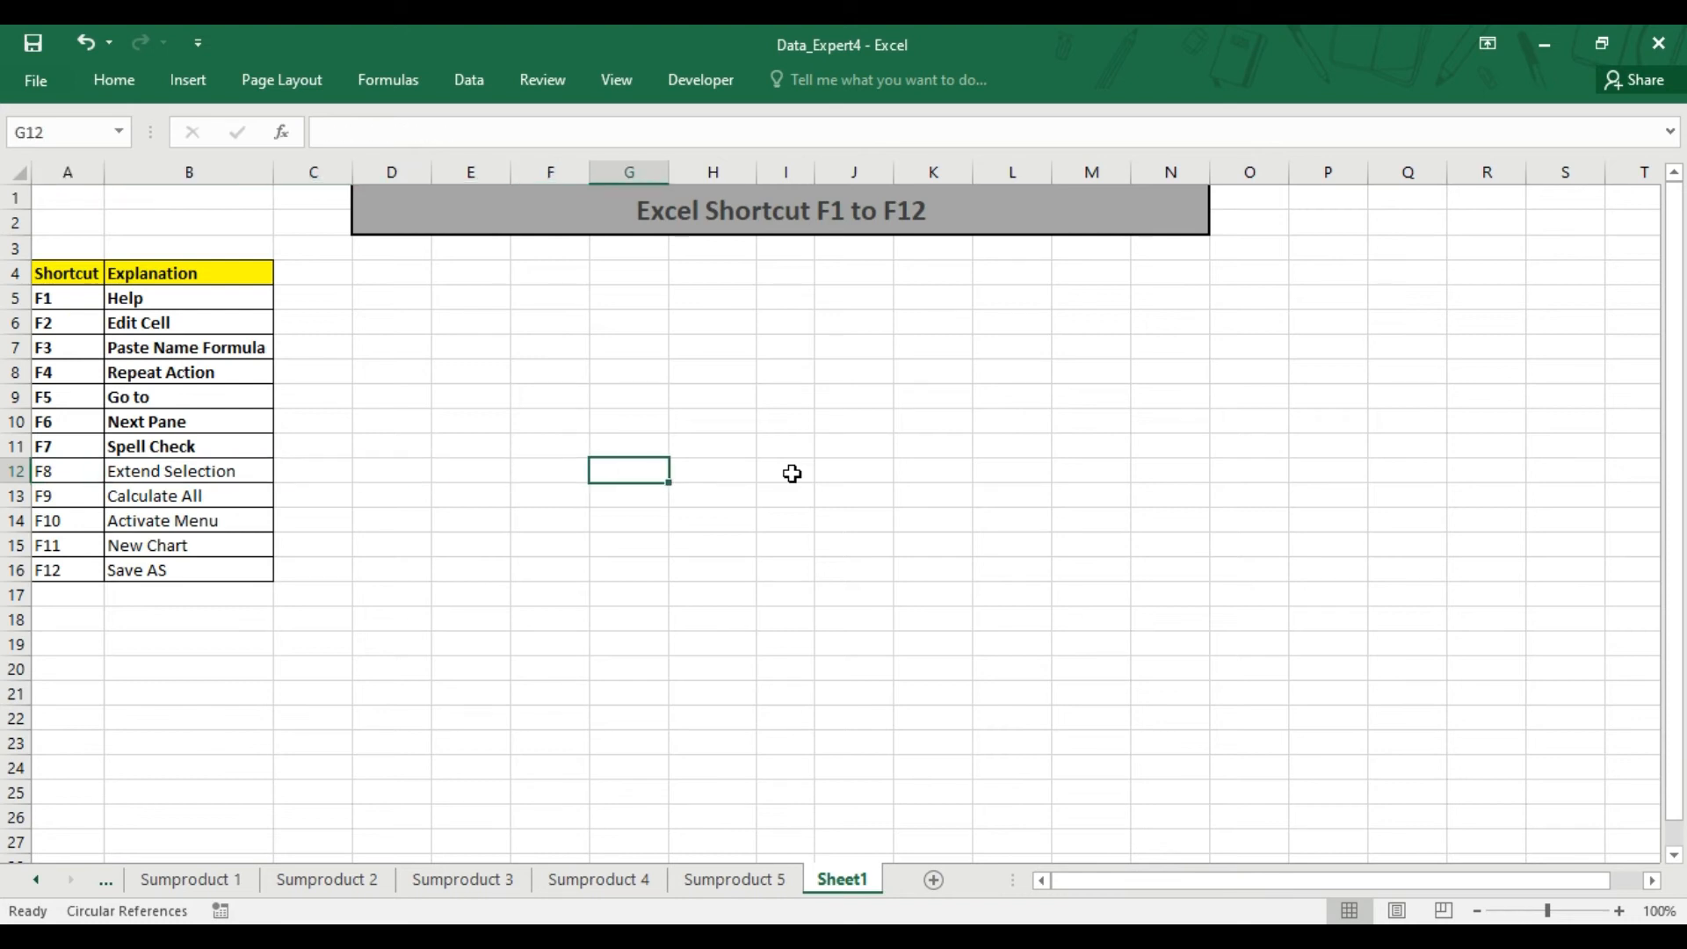
Step: Turn on Extend Selection at cell H9 and extend the selection down column H to row 24
key("Up")
key("Up")
key("Right")
key("Up")
key("F8")
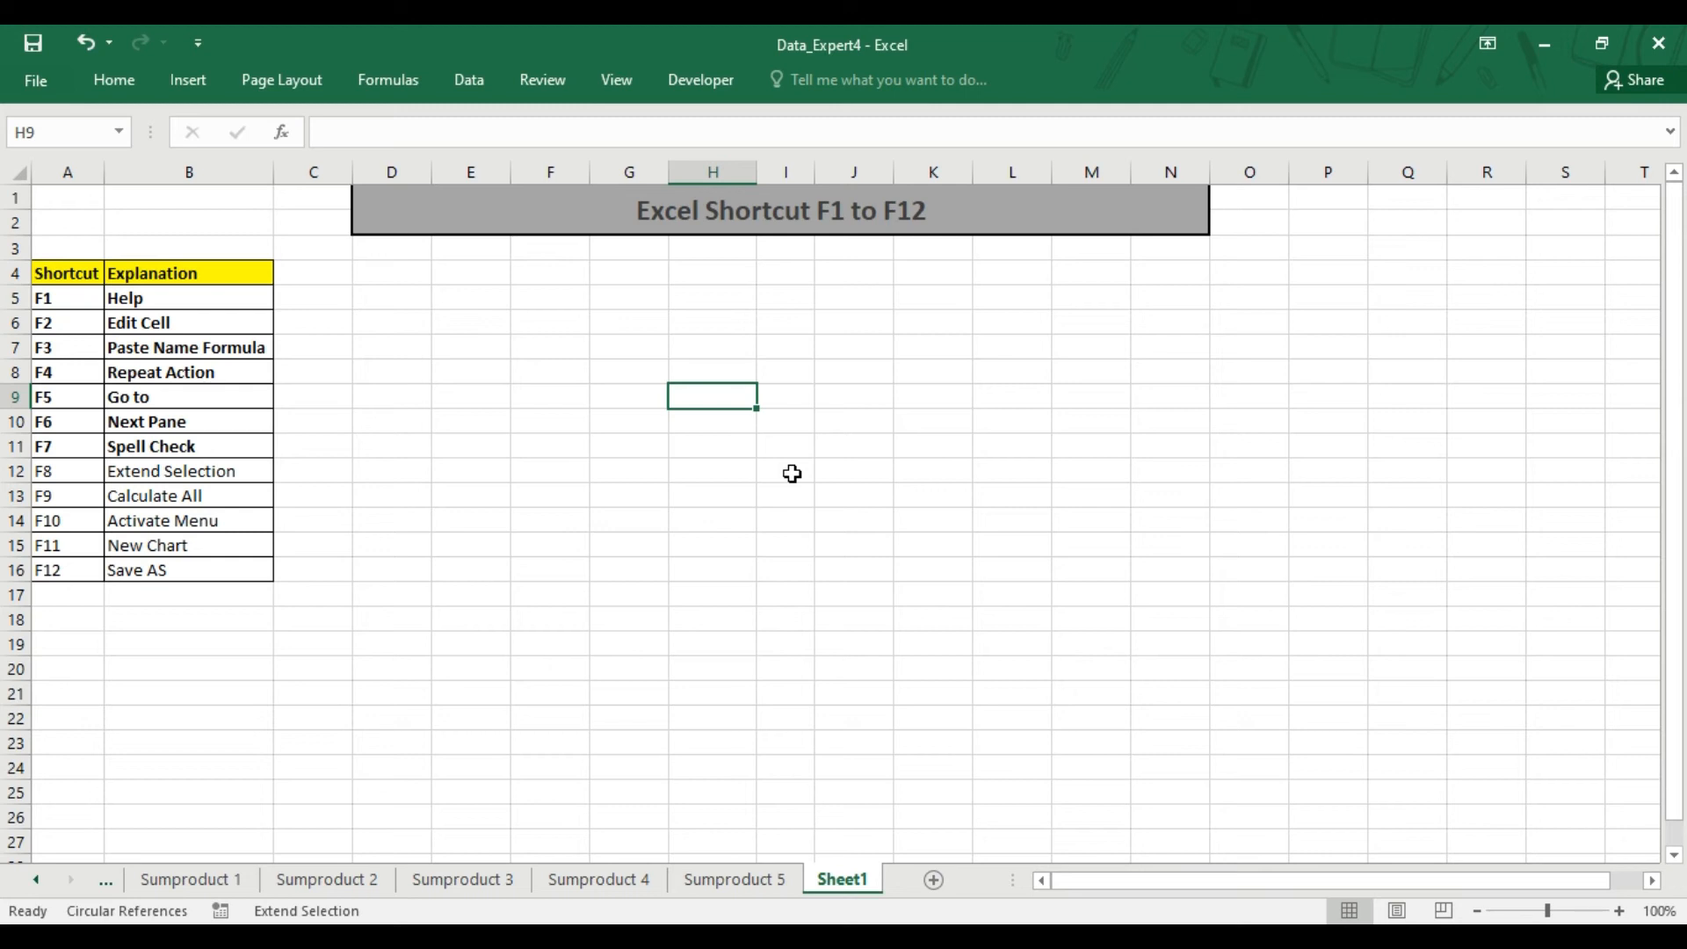
key("Down")
key("Down")
key("Down")
key("Down")
key("Down")
key("Down")
key("Down")
key("Down")
key("Down")
key("Down")
key("Down")
key("Down")
key("Down")
key("Down")
key("Down")
key("Down")
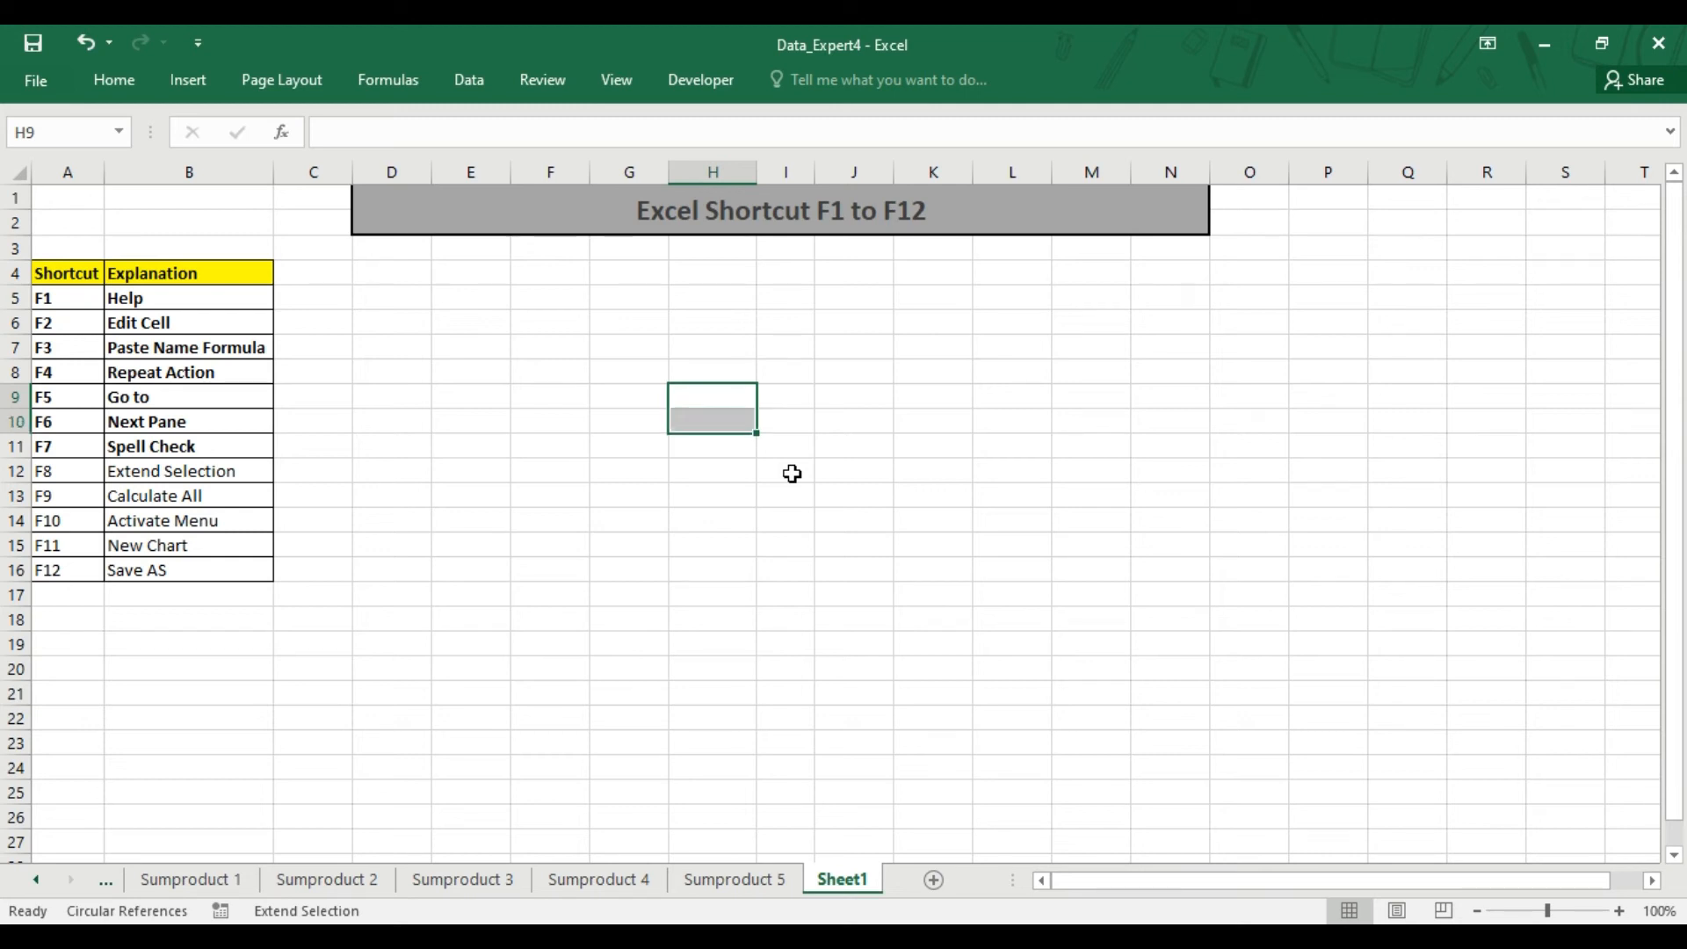
key("Up")
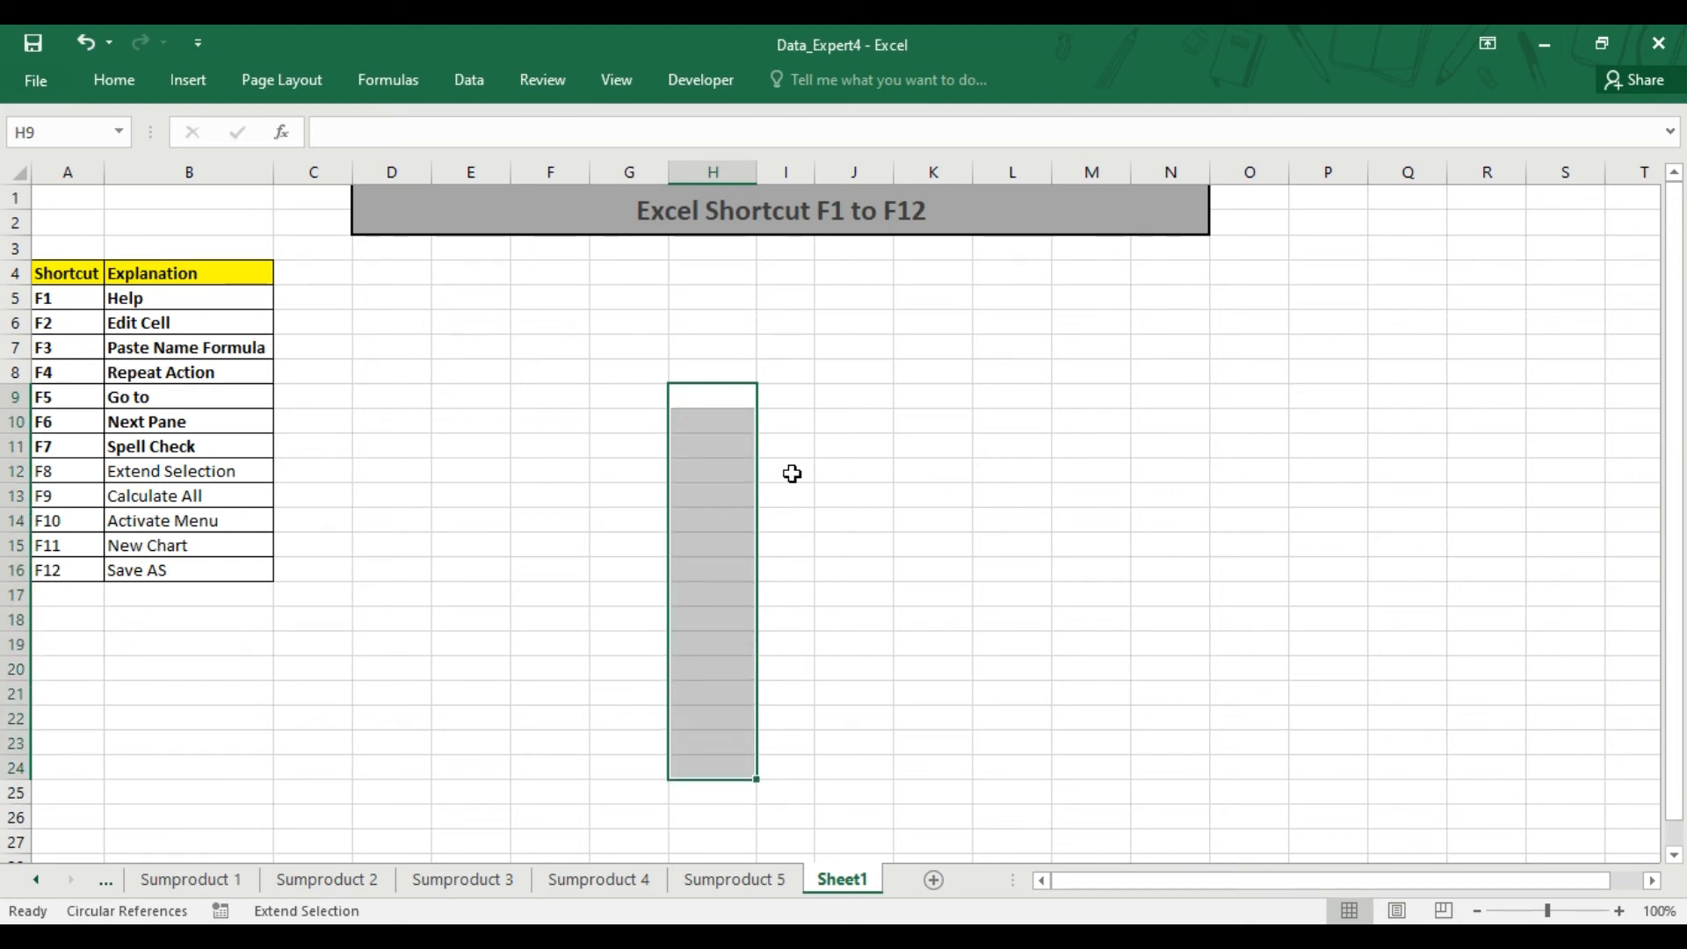
Step: Extend the column H selection across many columns toward the far side of the sheet
key("Right")
key("Right")
key("Right")
key("Right")
key("Right")
key("Right")
key("Right")
key("Right")
key("Right")
key("Right")
key("Right")
key("Right")
key("Right")
key("Right")
key("Right")
key("Right")
key("Right")
key("Right")
key("Right")
key("Right")
key("Right")
key("Right")
key("Right")
key("Right")
key("Right")
key("Right")
key("Right")
key("Right")
key("Right")
key("Right")
key("Right")
key("Right")
Step: Shrink the wide selection back across the columns toward column H
key("Left")
key("Left")
key("Left")
key("Left")
key("Left")
key("Left")
key("Left")
key("Left")
key("Left")
key("Left")
key("Left")
key("Left")
key("Left")
key("Left")
key("Left")
key("Left")
key("Left")
key("Left")
key("Left")
key("Left")
key("Left")
key("Left")
key("Left")
key("Left")
key("Left")
key("Left")
key("Left")
key("Left")
key("Right")
key("Right")
key("Left")
key("Left")
Step: Extend the selection upward to the sheet's top edge, reduce it to rows 7 to 9, and turn off Extend Selection
key("Up")
key("ctrl+Up")
key("Down")
key("Down")
key("Down")
key("Down")
key("Down")
key("F8")
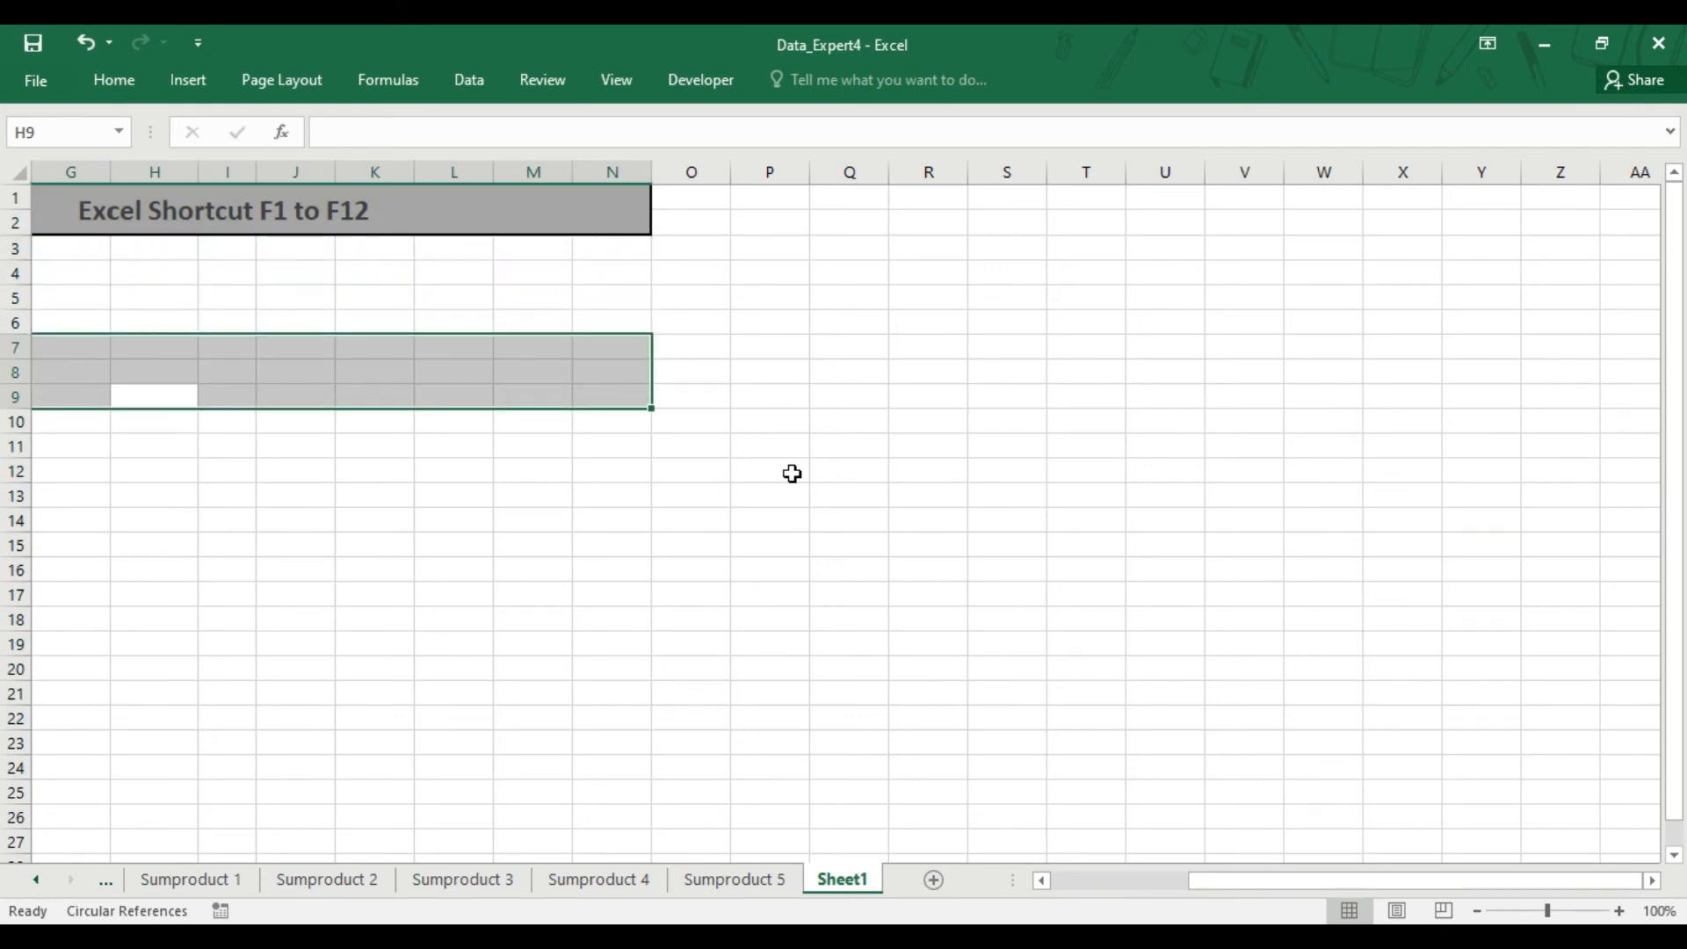
Step: Bold the F8 Extend Selection row of the shortcut table and deselect it
key("Left")
key("Left")
key("Left")
key("Left")
key("Left")
key("Left")
key("Left")
key("Down")
key("Down")
key("Down")
key("shift+Right")
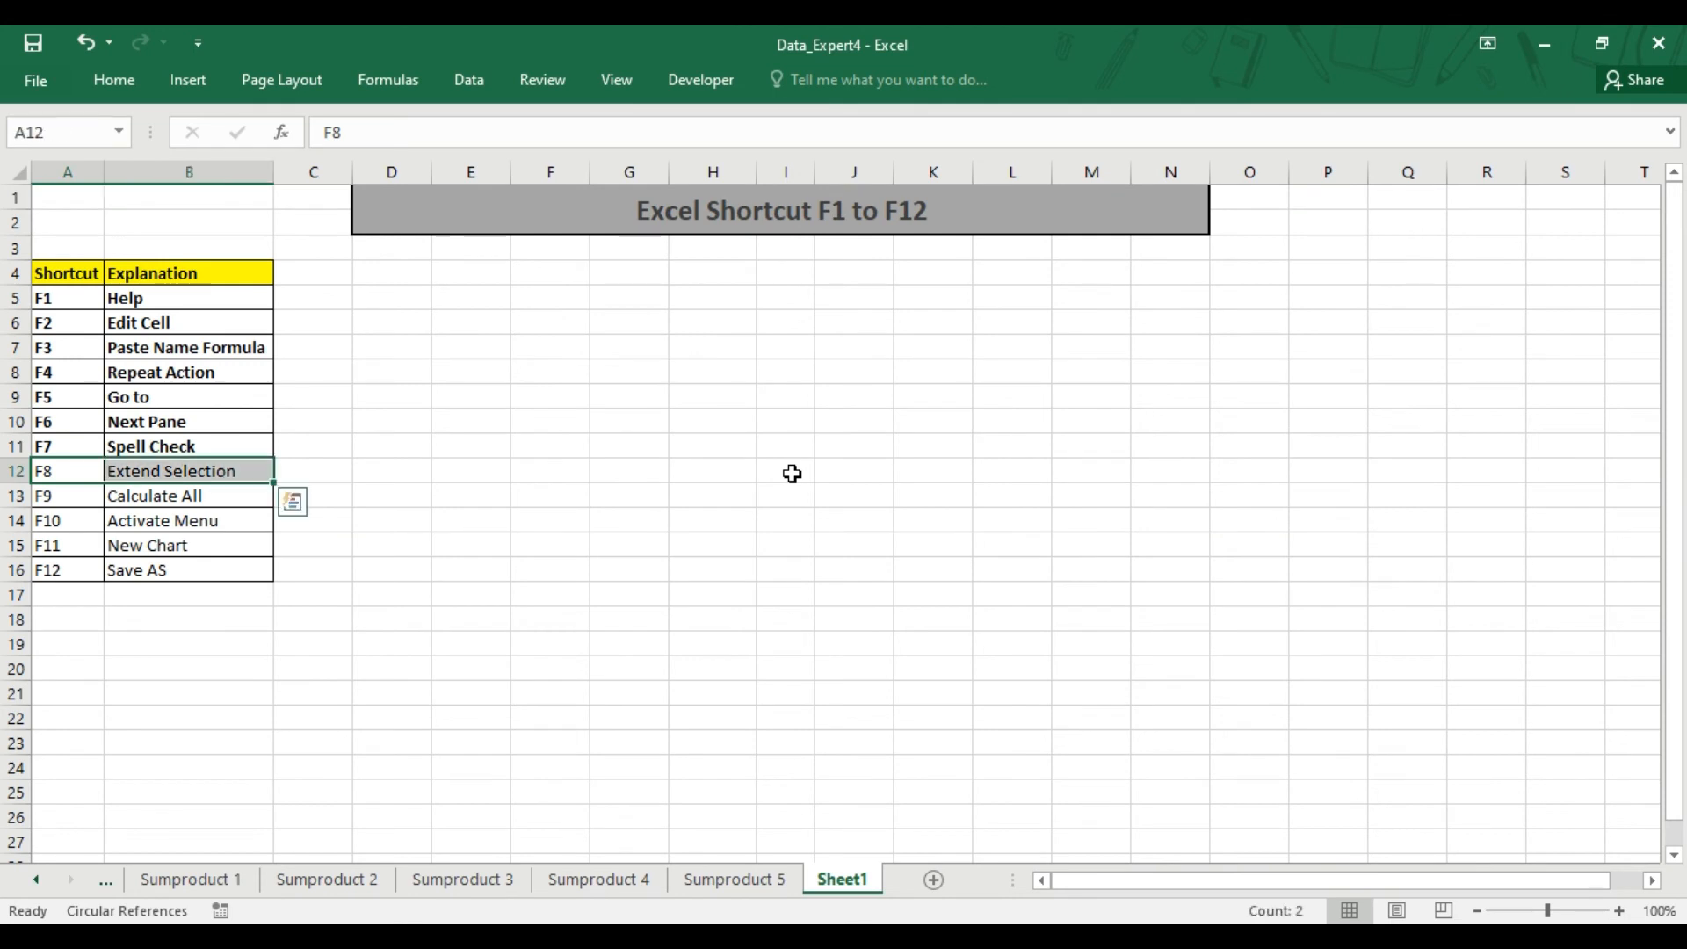
left_click(575, 474)
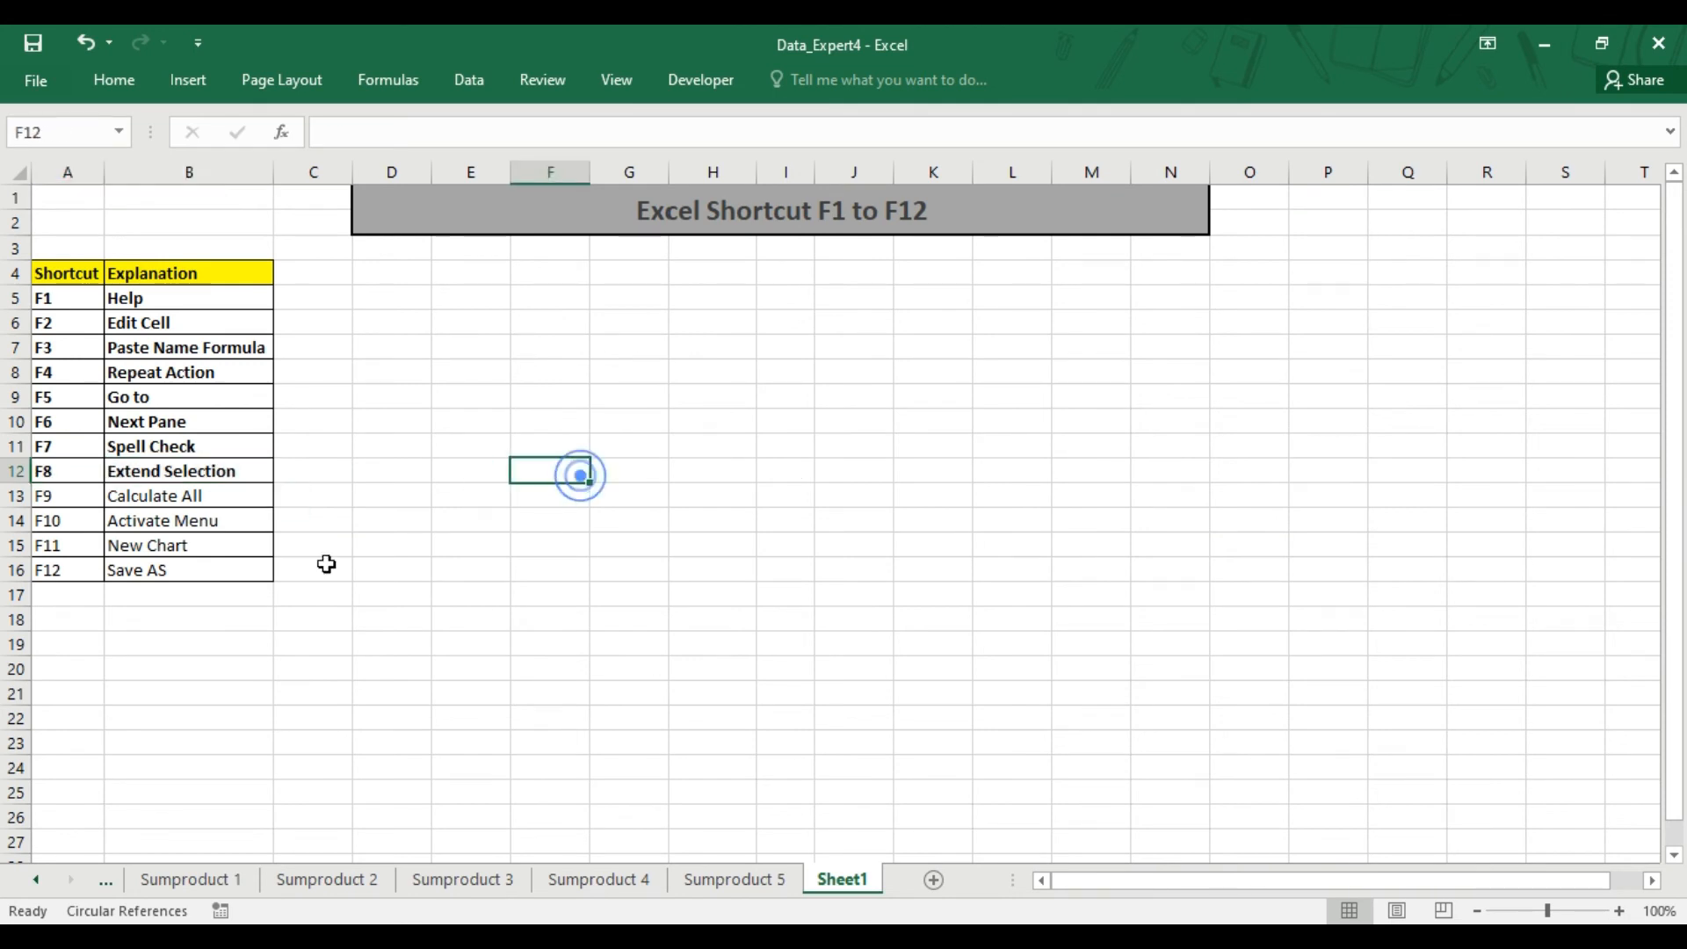
Step: Paste the Day and Calls received-1 table at G6 and total its calls in H14 with =SUM(H7:H13)
left_click(214, 496)
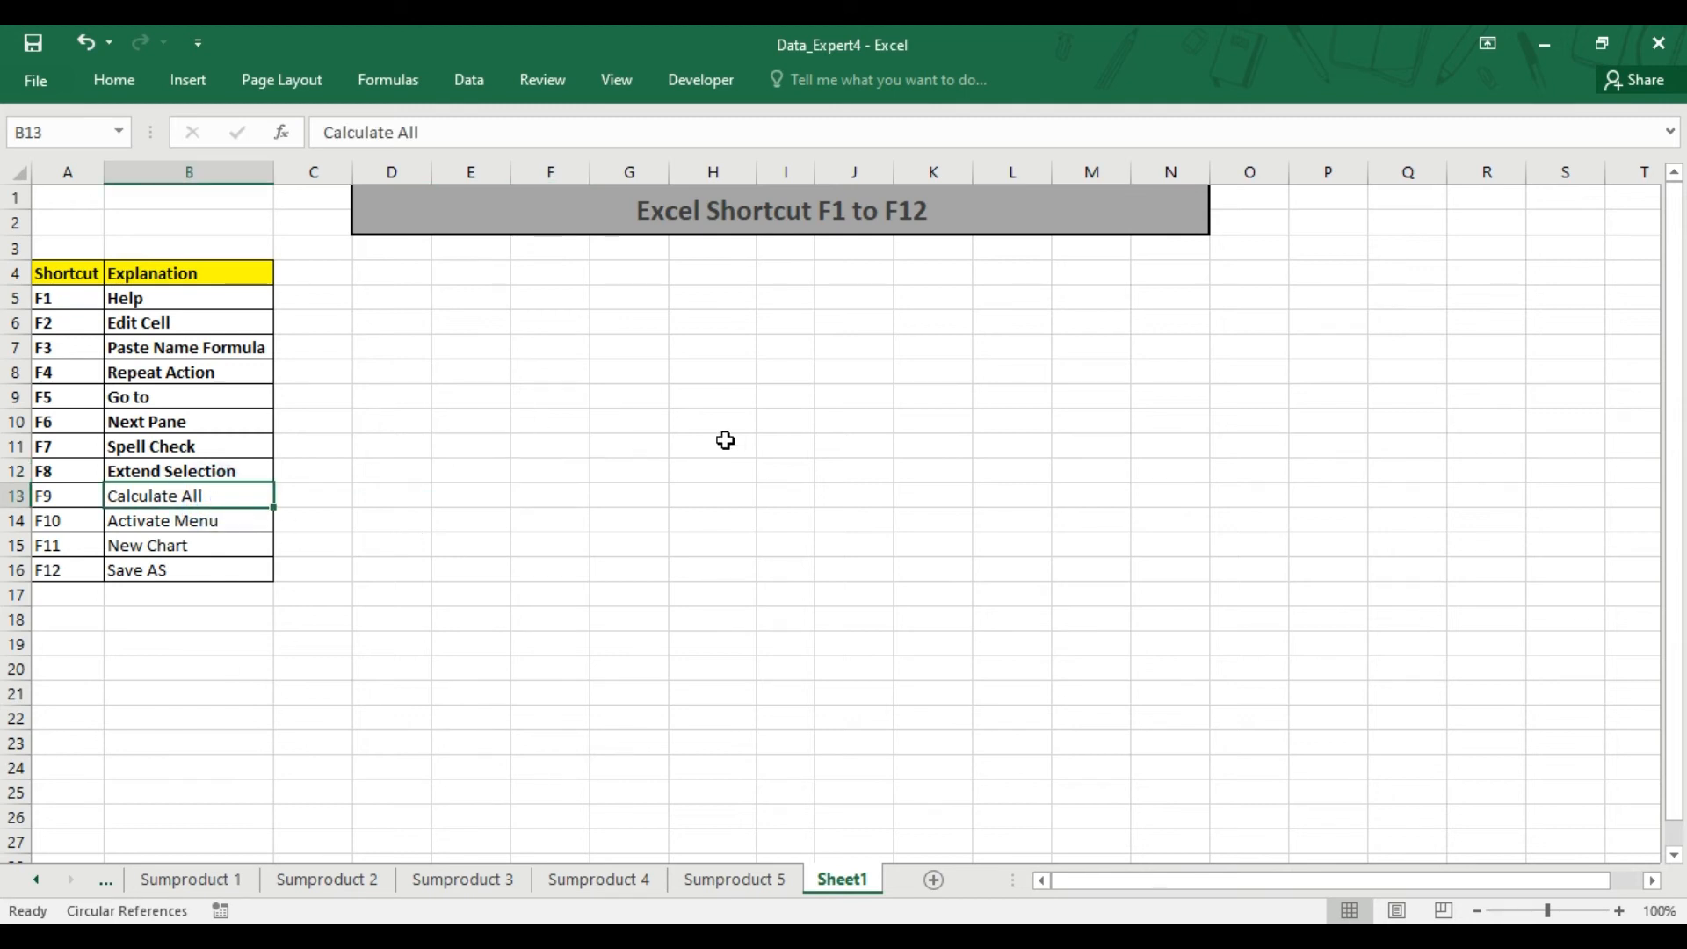
left_click(631, 324)
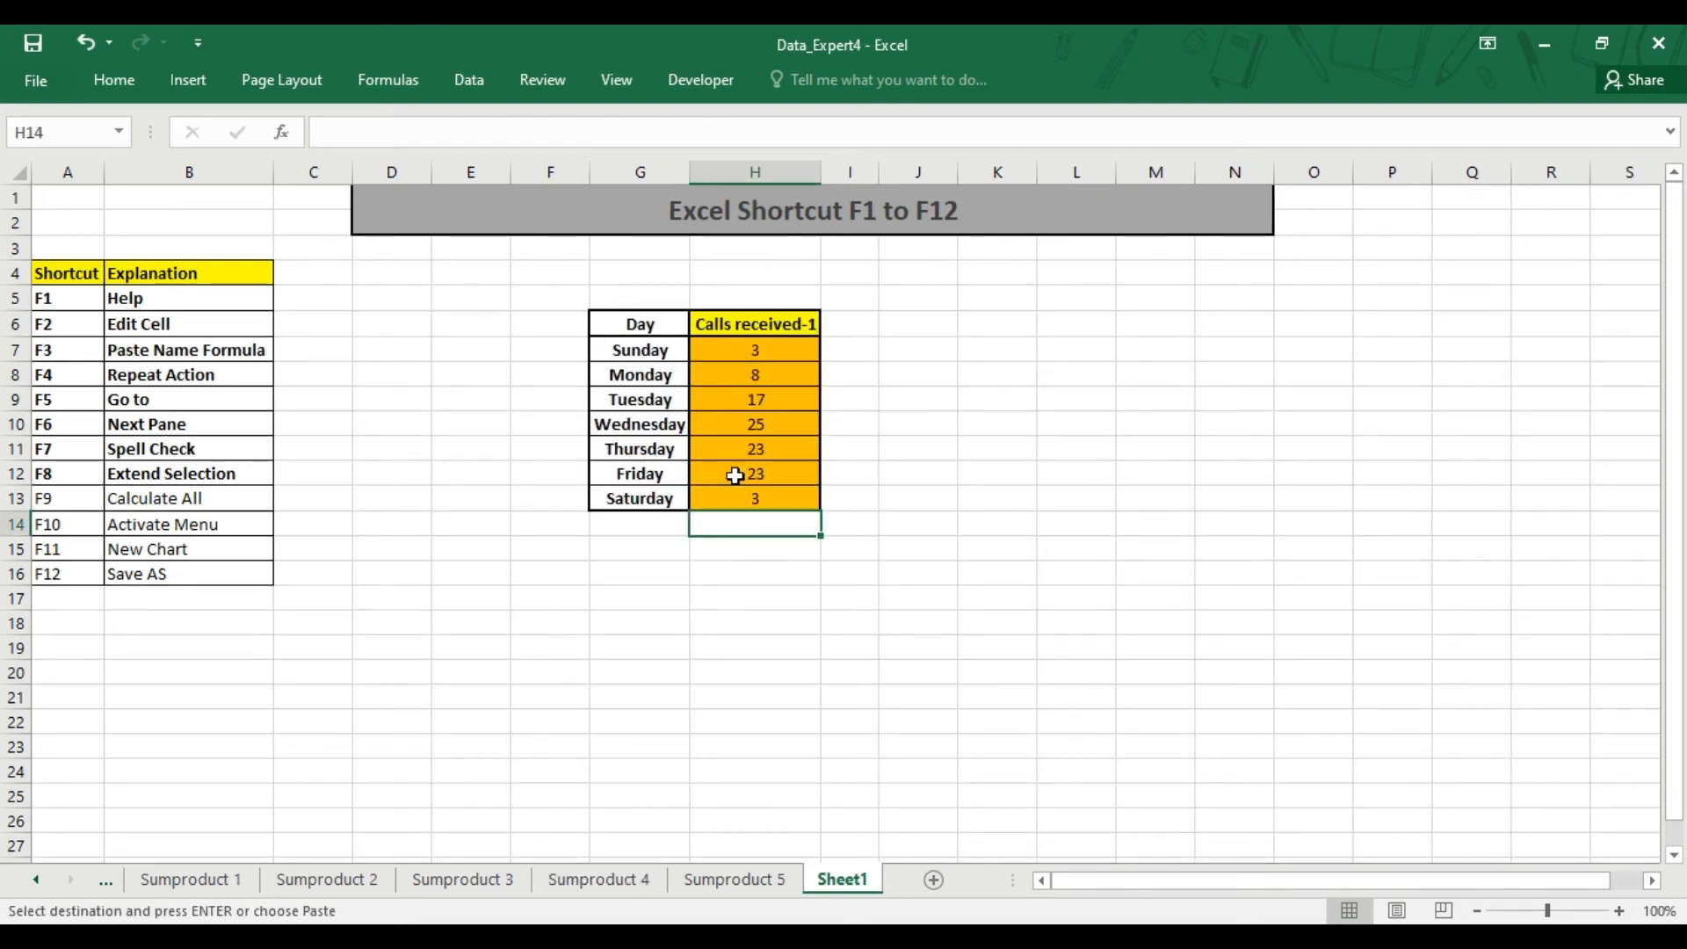
key("F10")
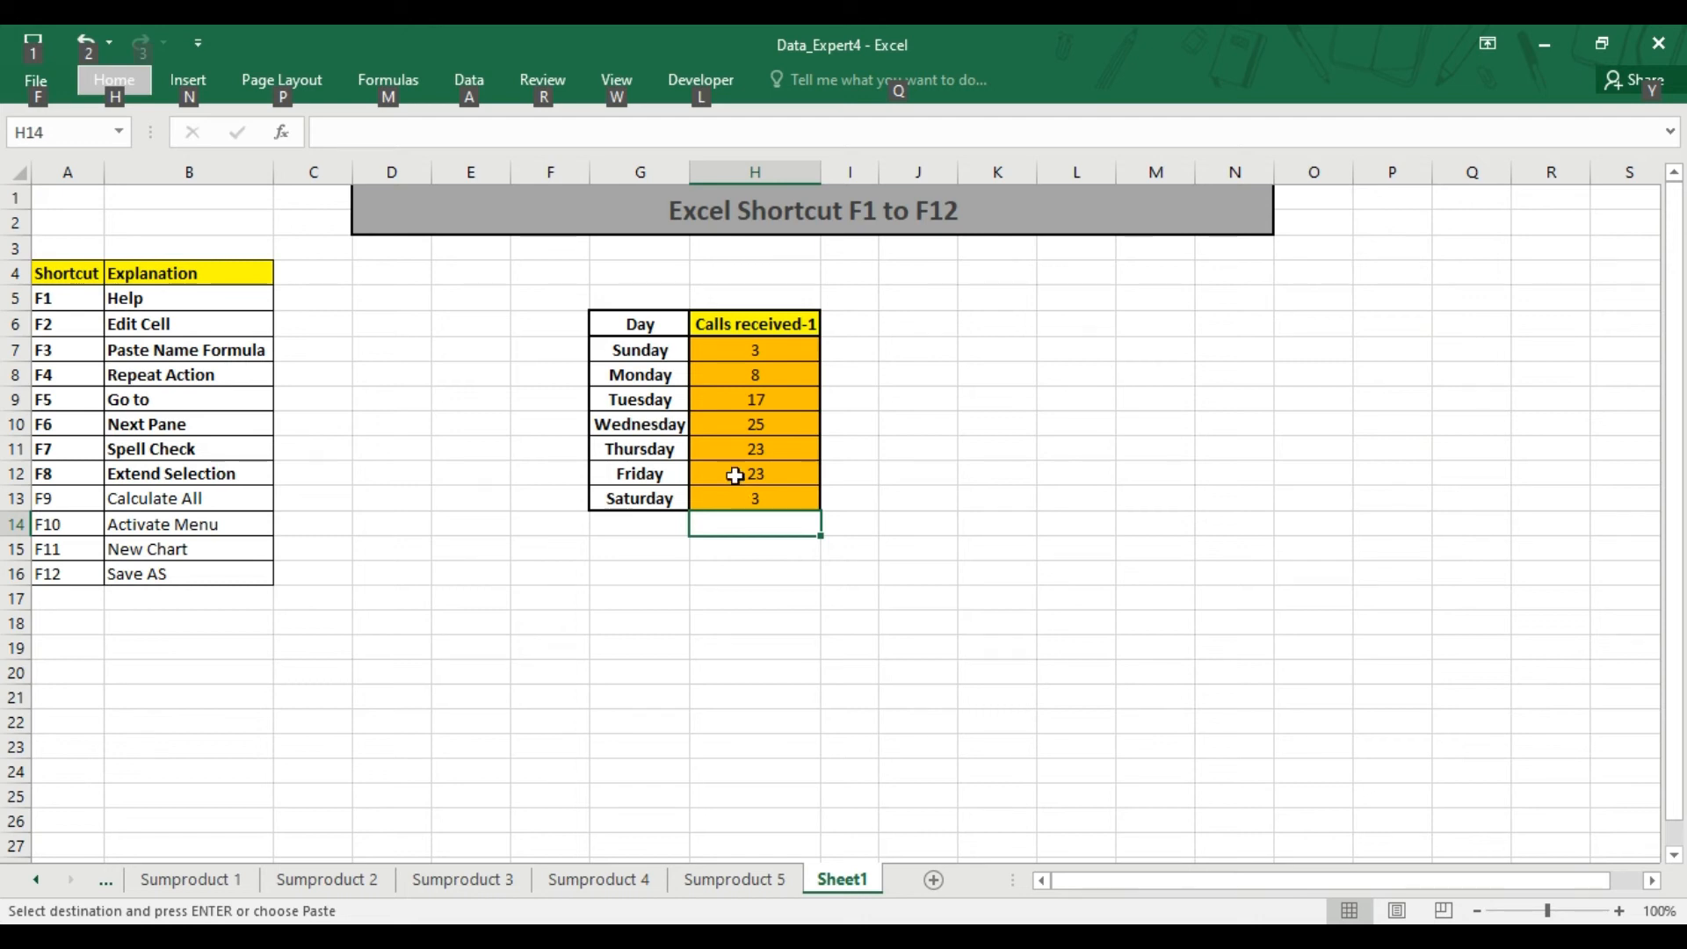
key("F10")
key("alt+=")
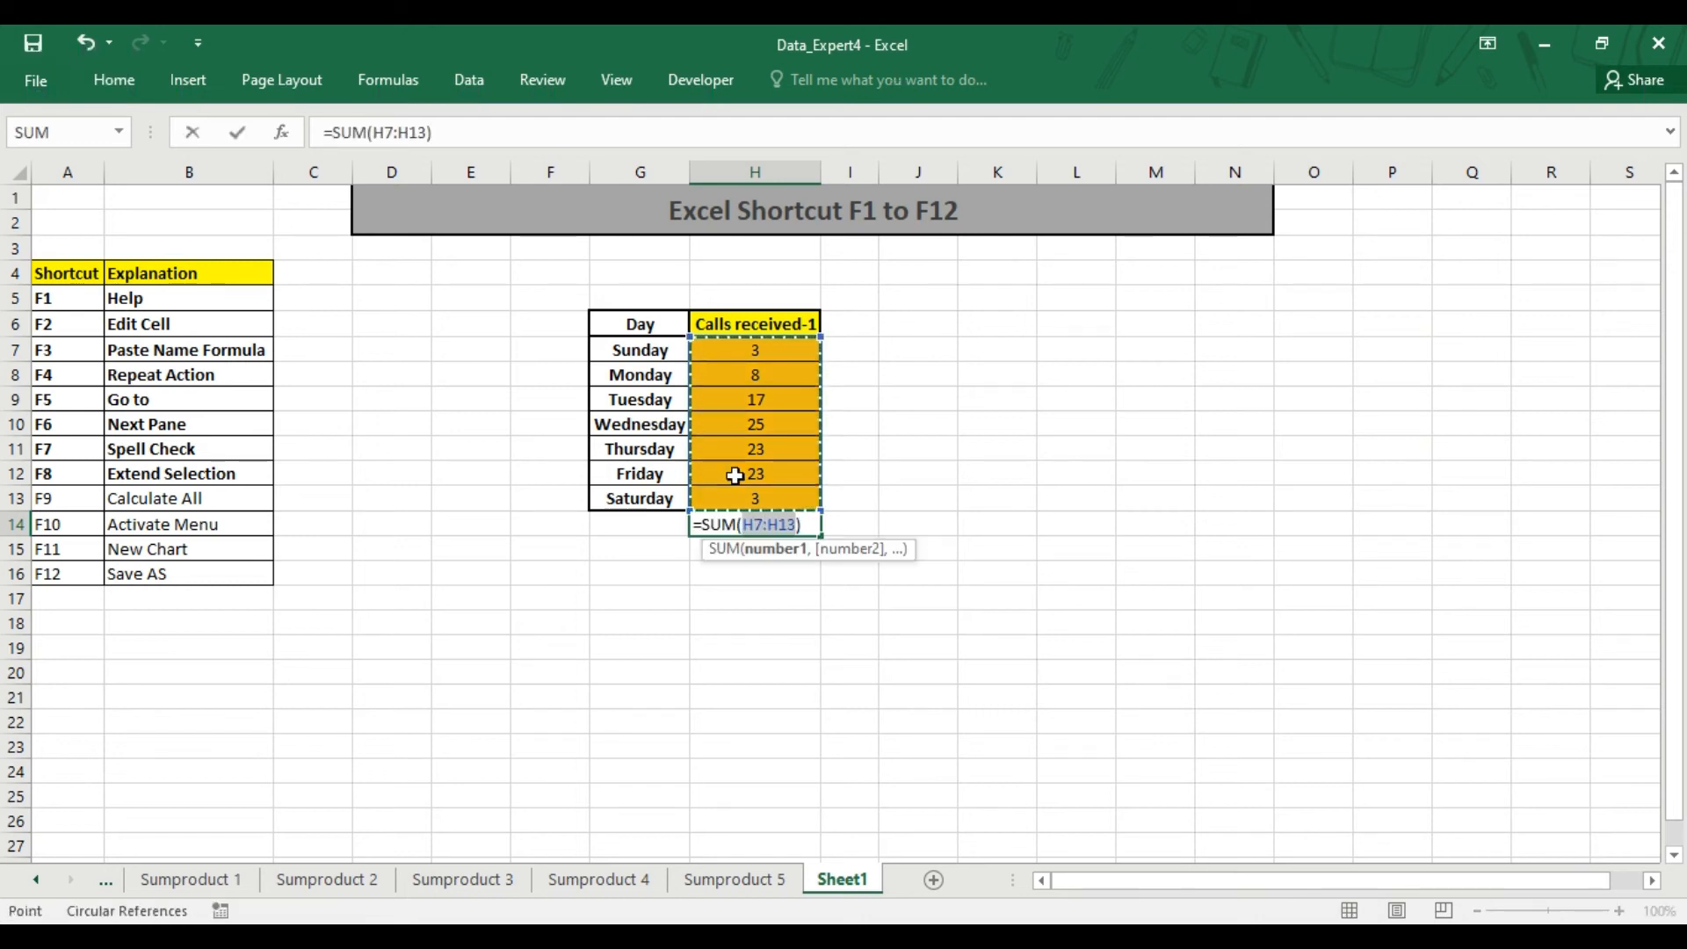
key("ctrl+Return")
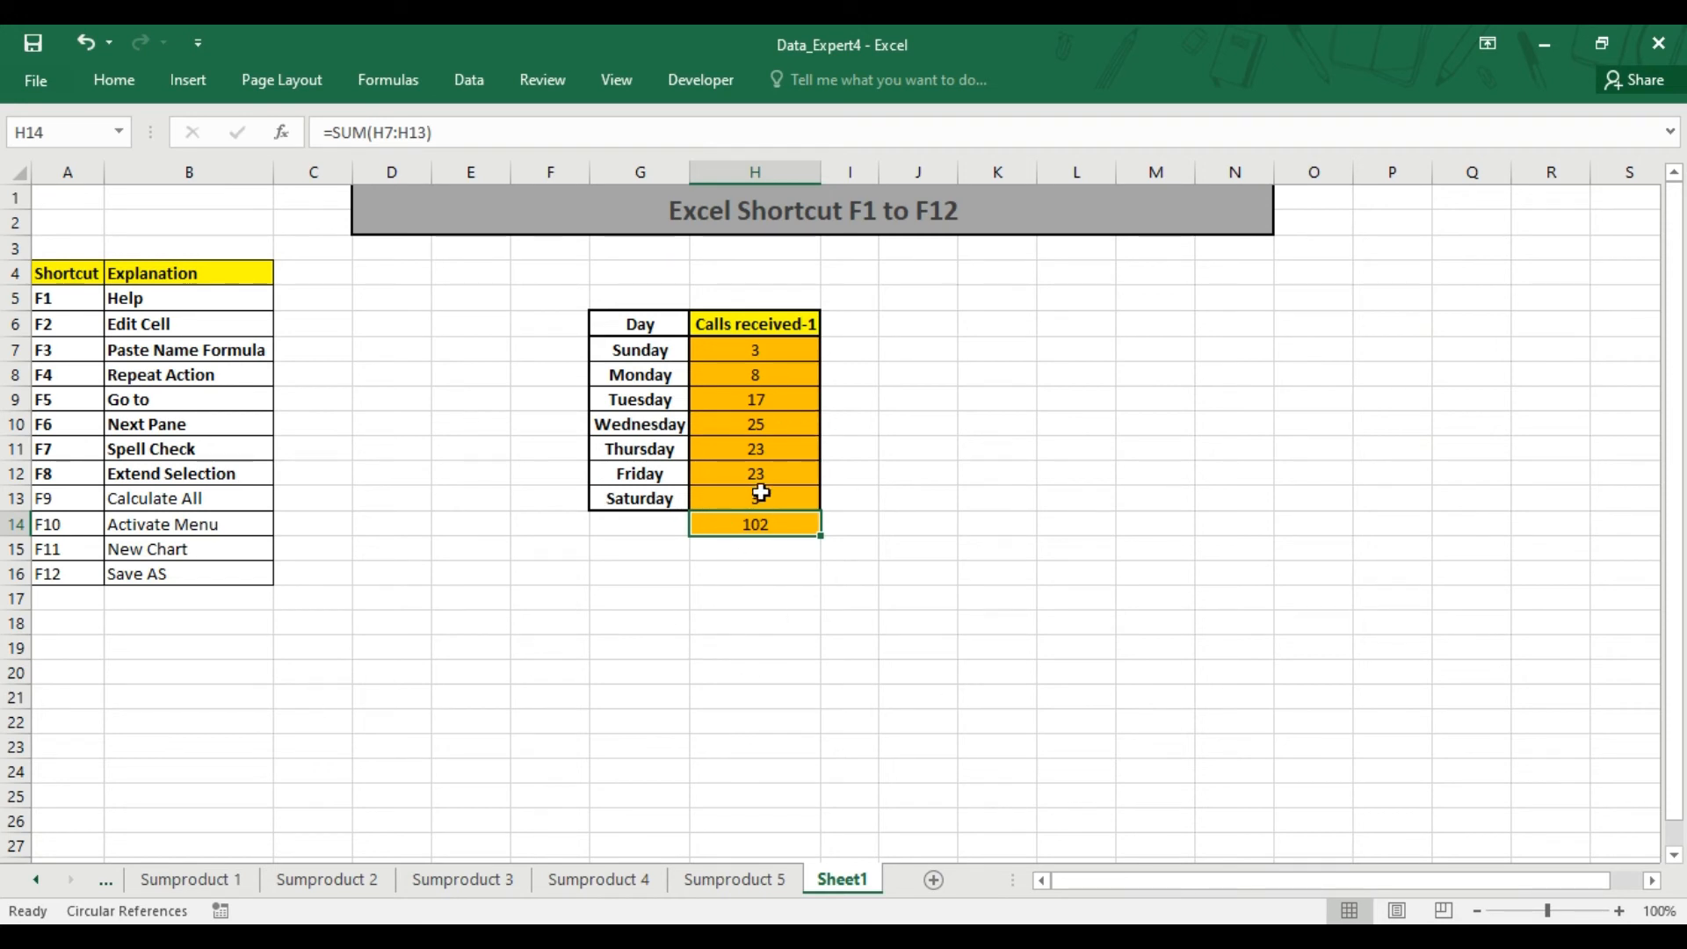
Step: Enter 100 as the calls received for Tuesday, Wednesday and Thursday, and check the total in H14
left_click(766, 429)
left_click(754, 522)
left_click(757, 394)
type("100")
key("Return")
type("100")
key("Return")
type("100")
key("Return")
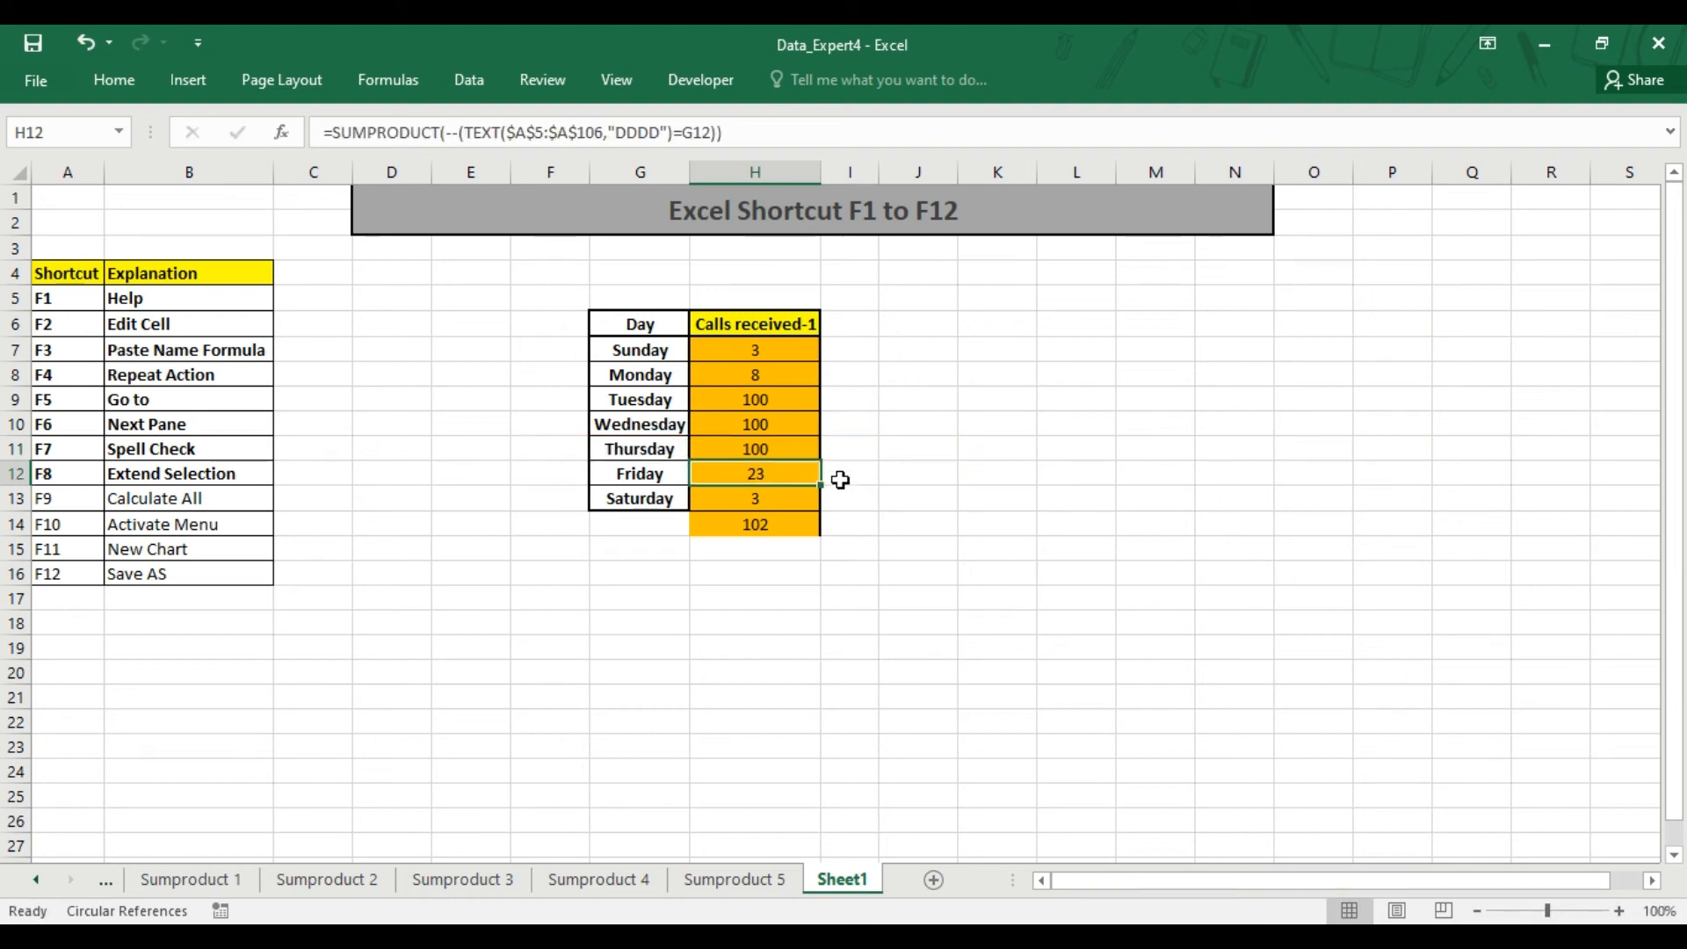
left_click(757, 525)
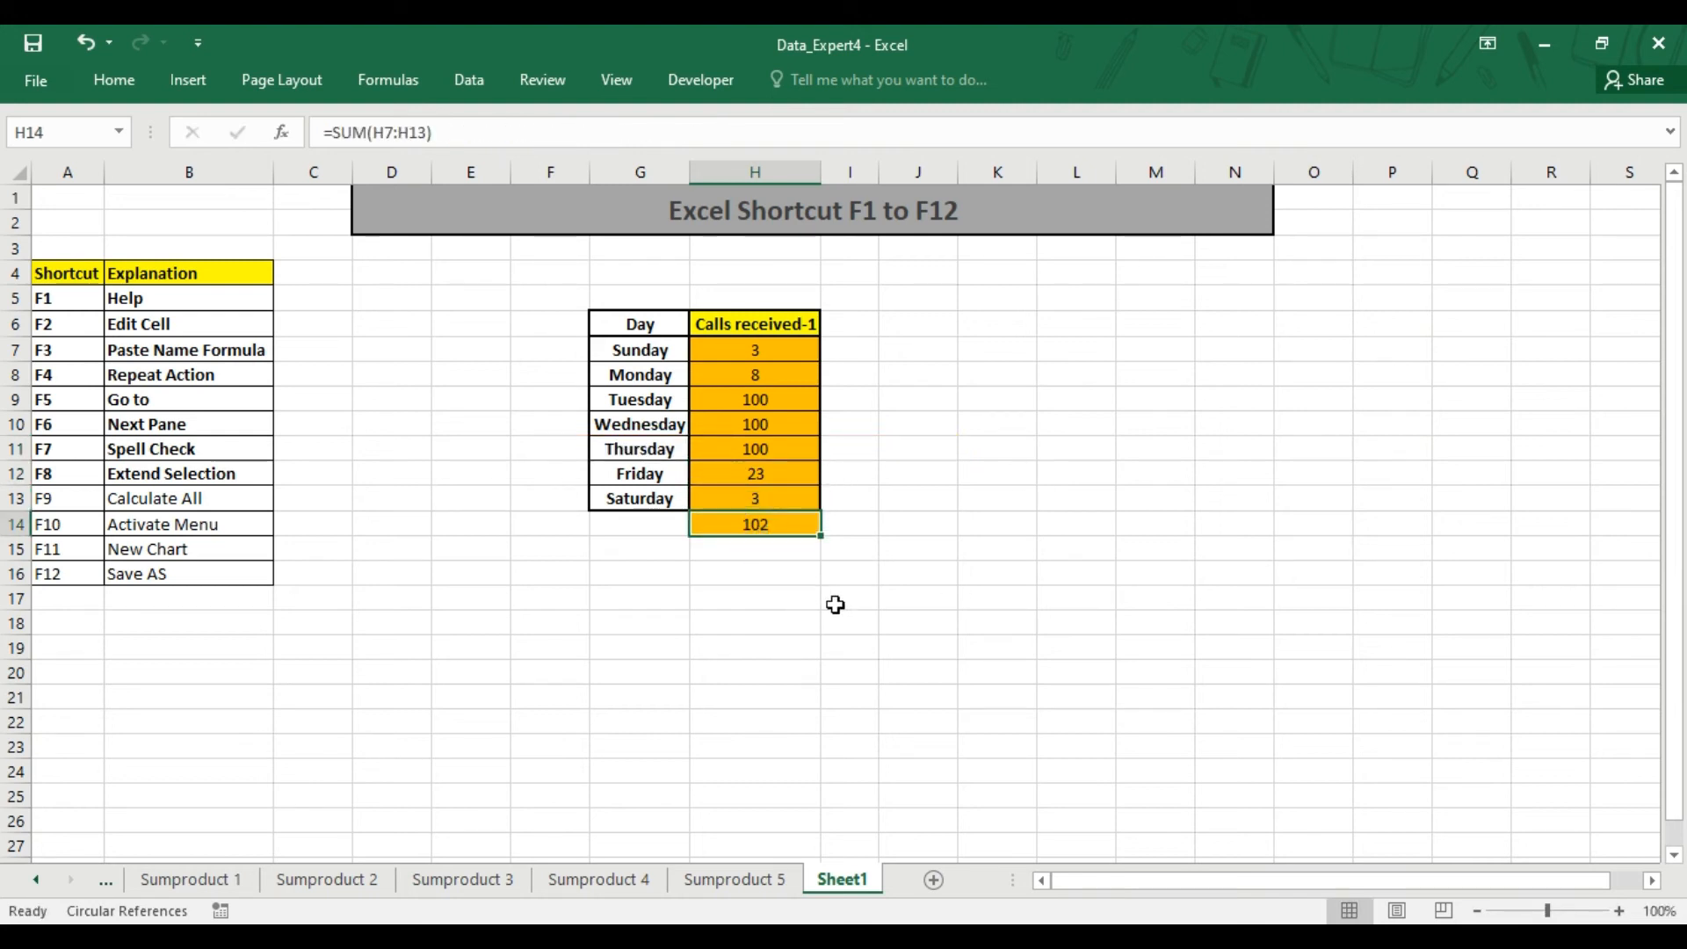
left_click(798, 635)
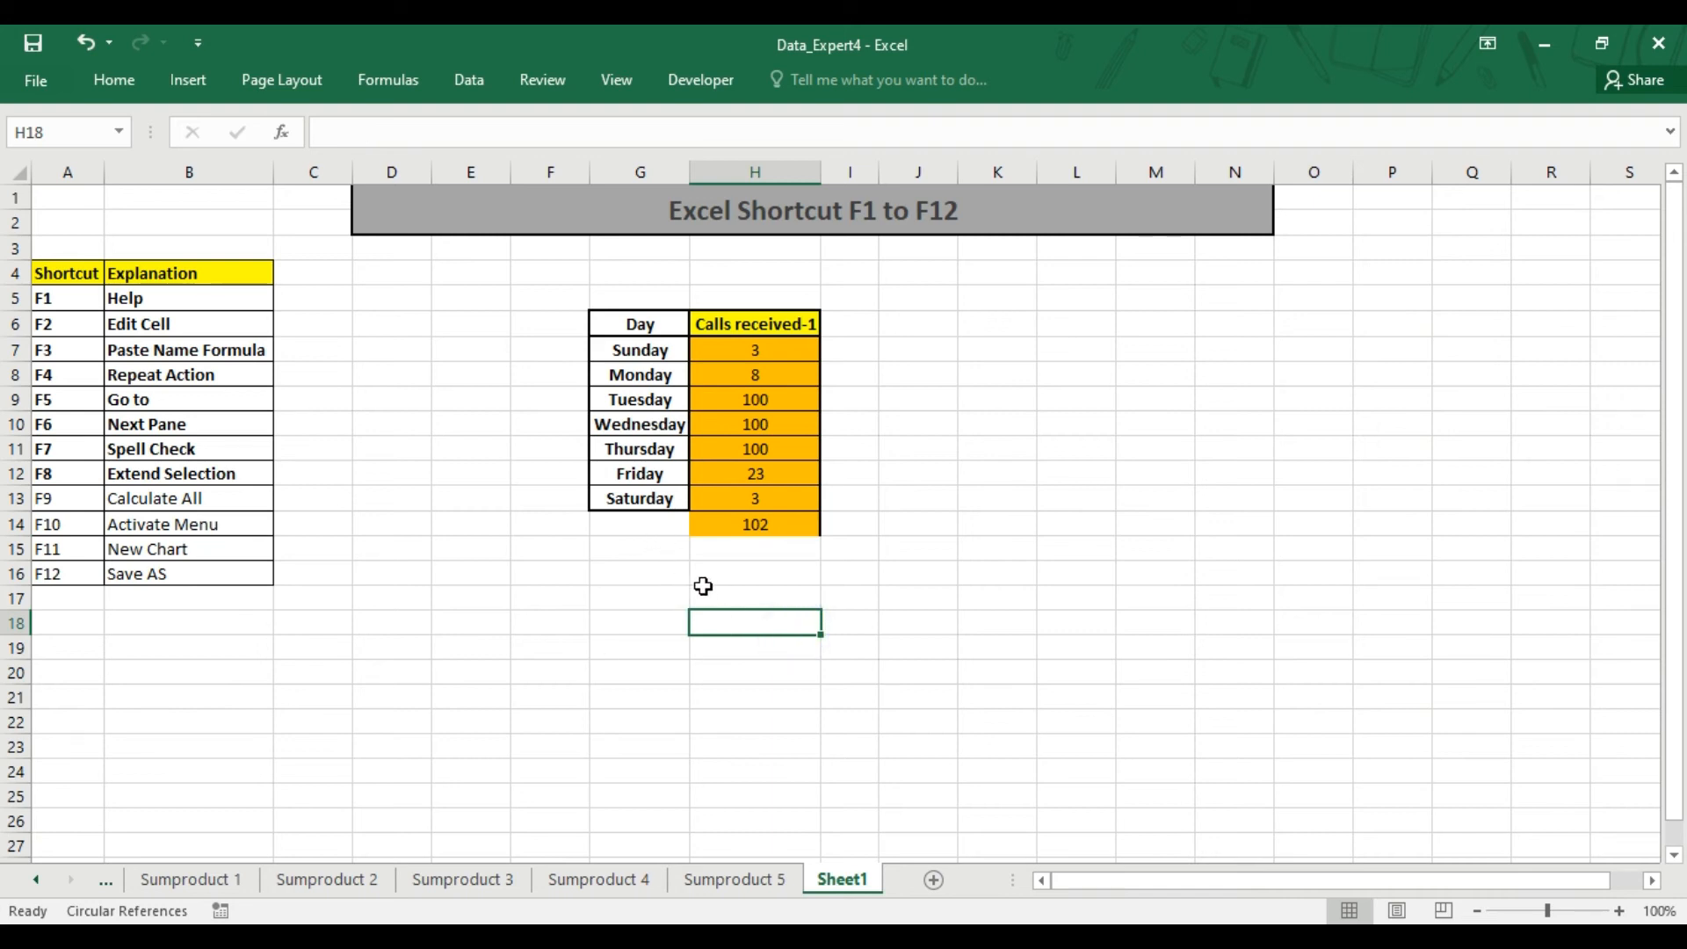
Step: Check which Workbook Calculation mode is set in the formula calculation options, and return to the sheet
left_click(37, 87)
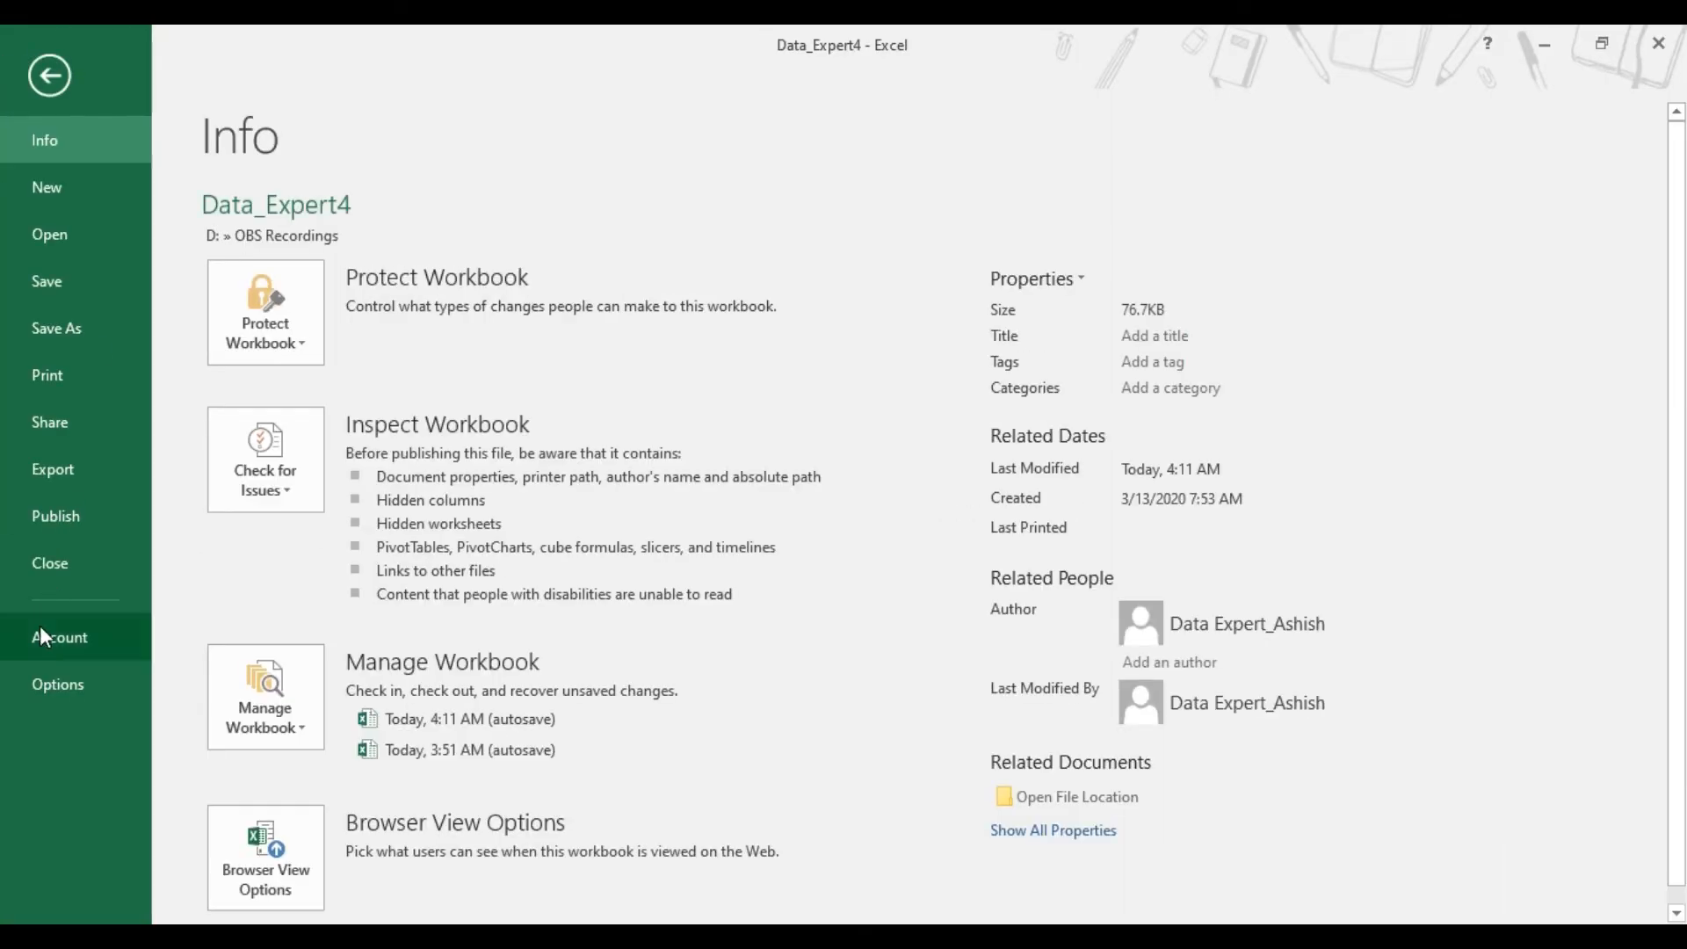
left_click(45, 693)
left_click(425, 151)
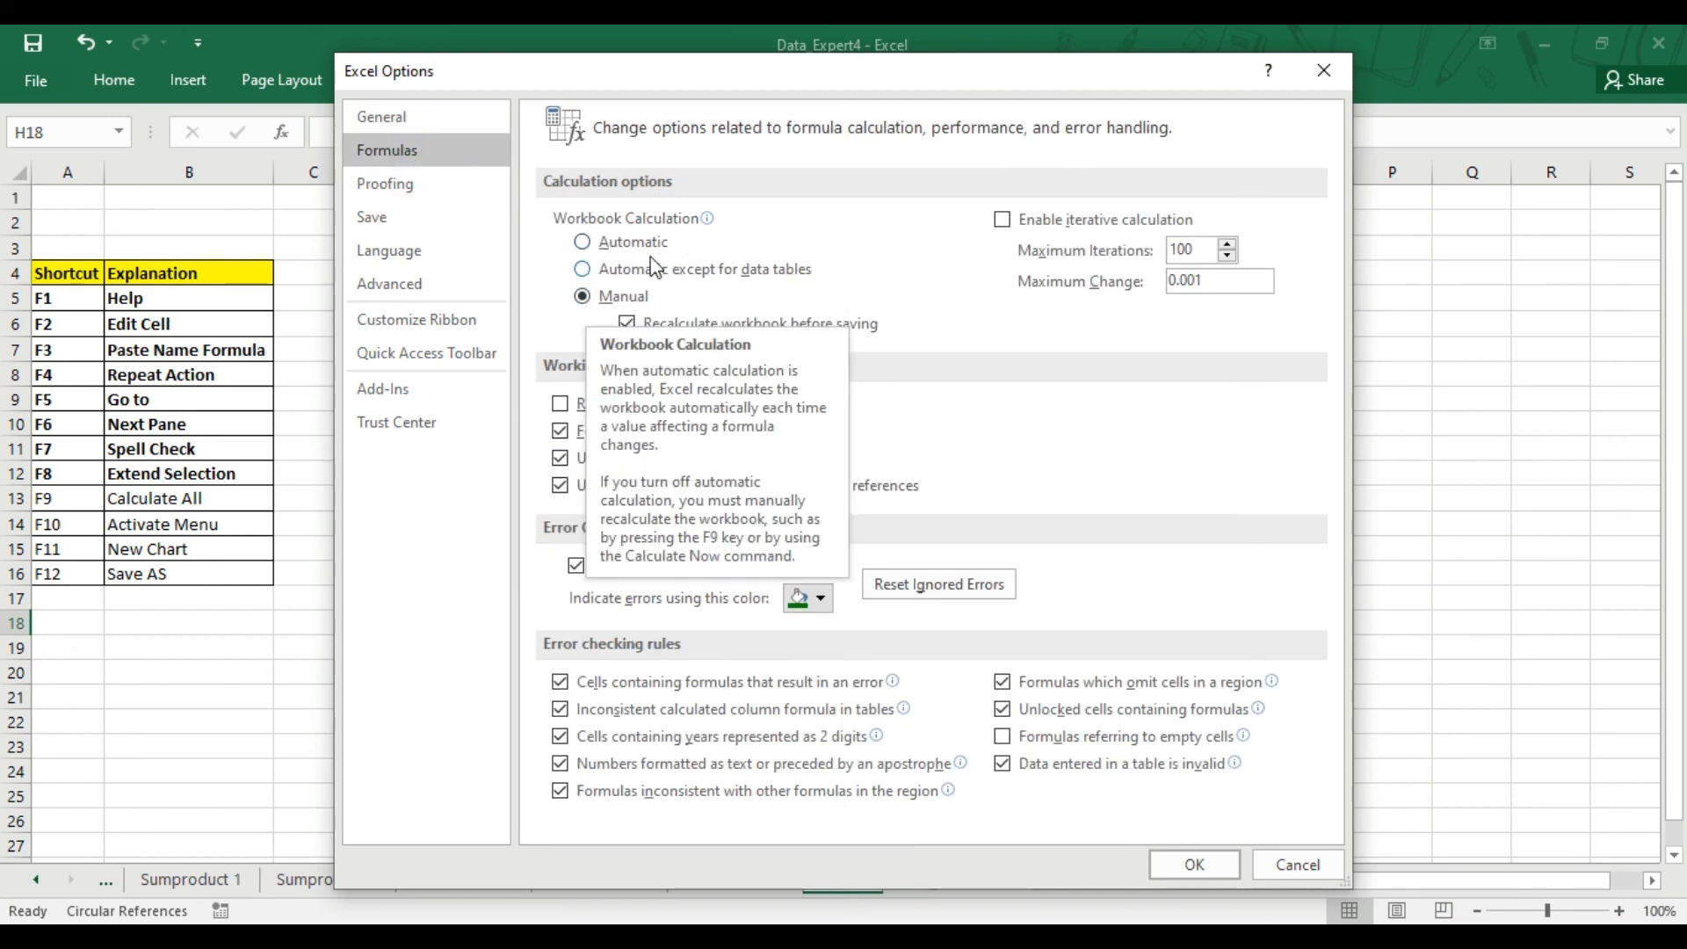
left_click(1194, 865)
left_click(1015, 499)
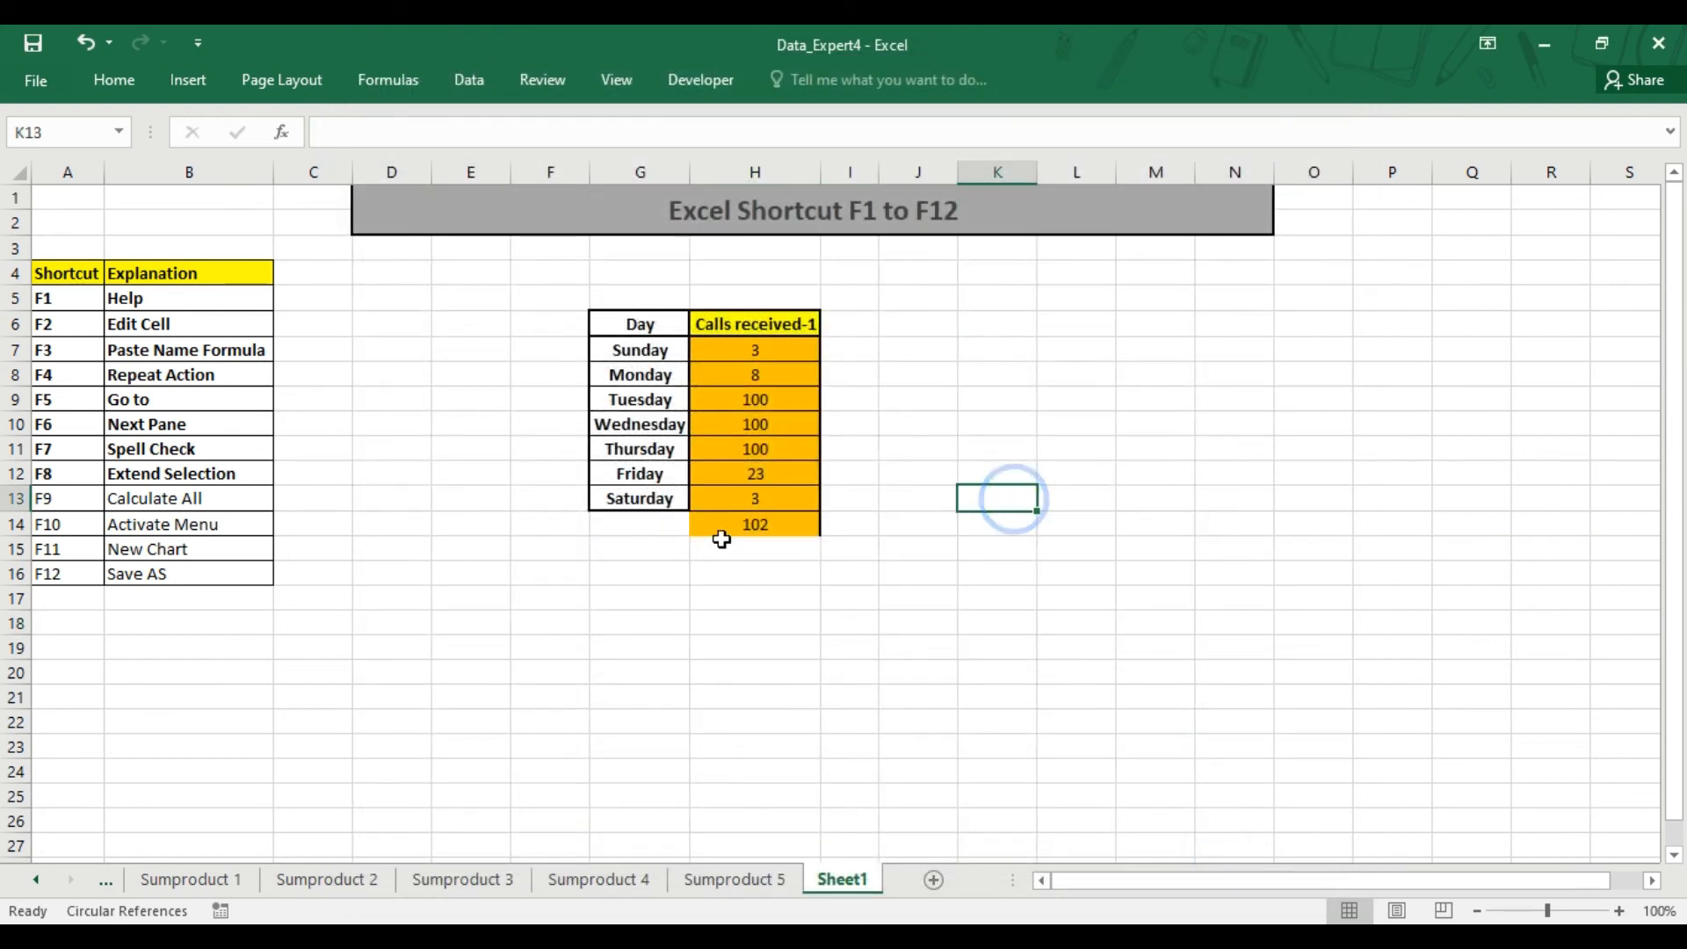
Step: Recalculate the workbook with H14 selected and bold the F9 Calculate All row of the shortcut table
left_click(723, 523)
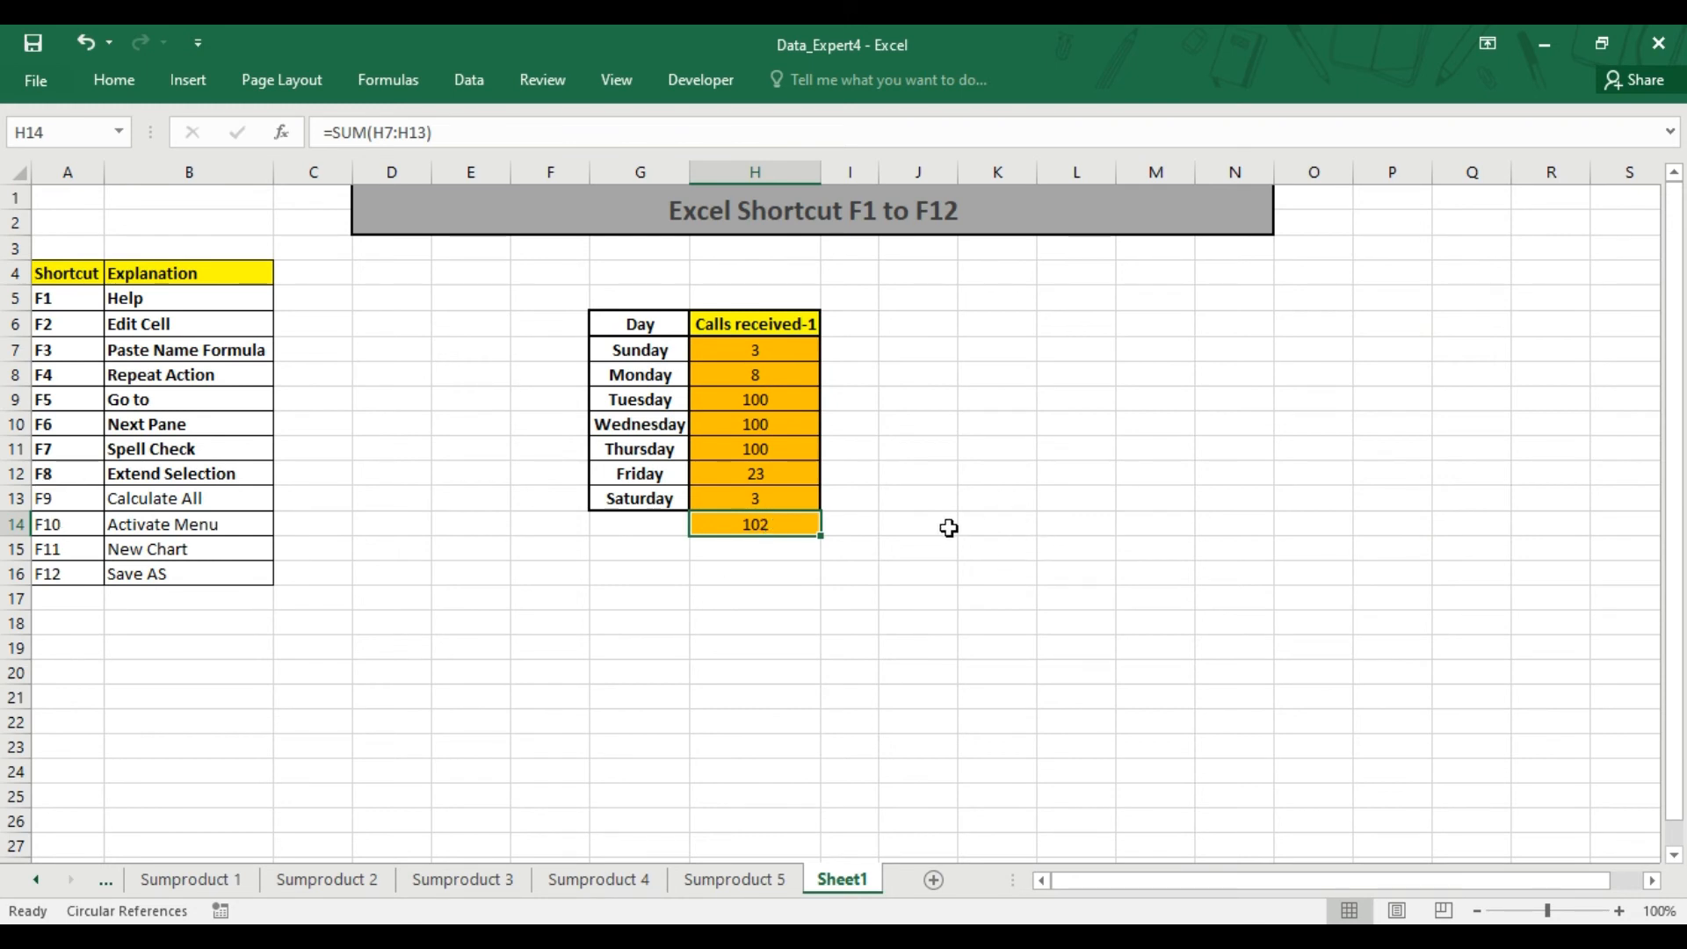
key("F9")
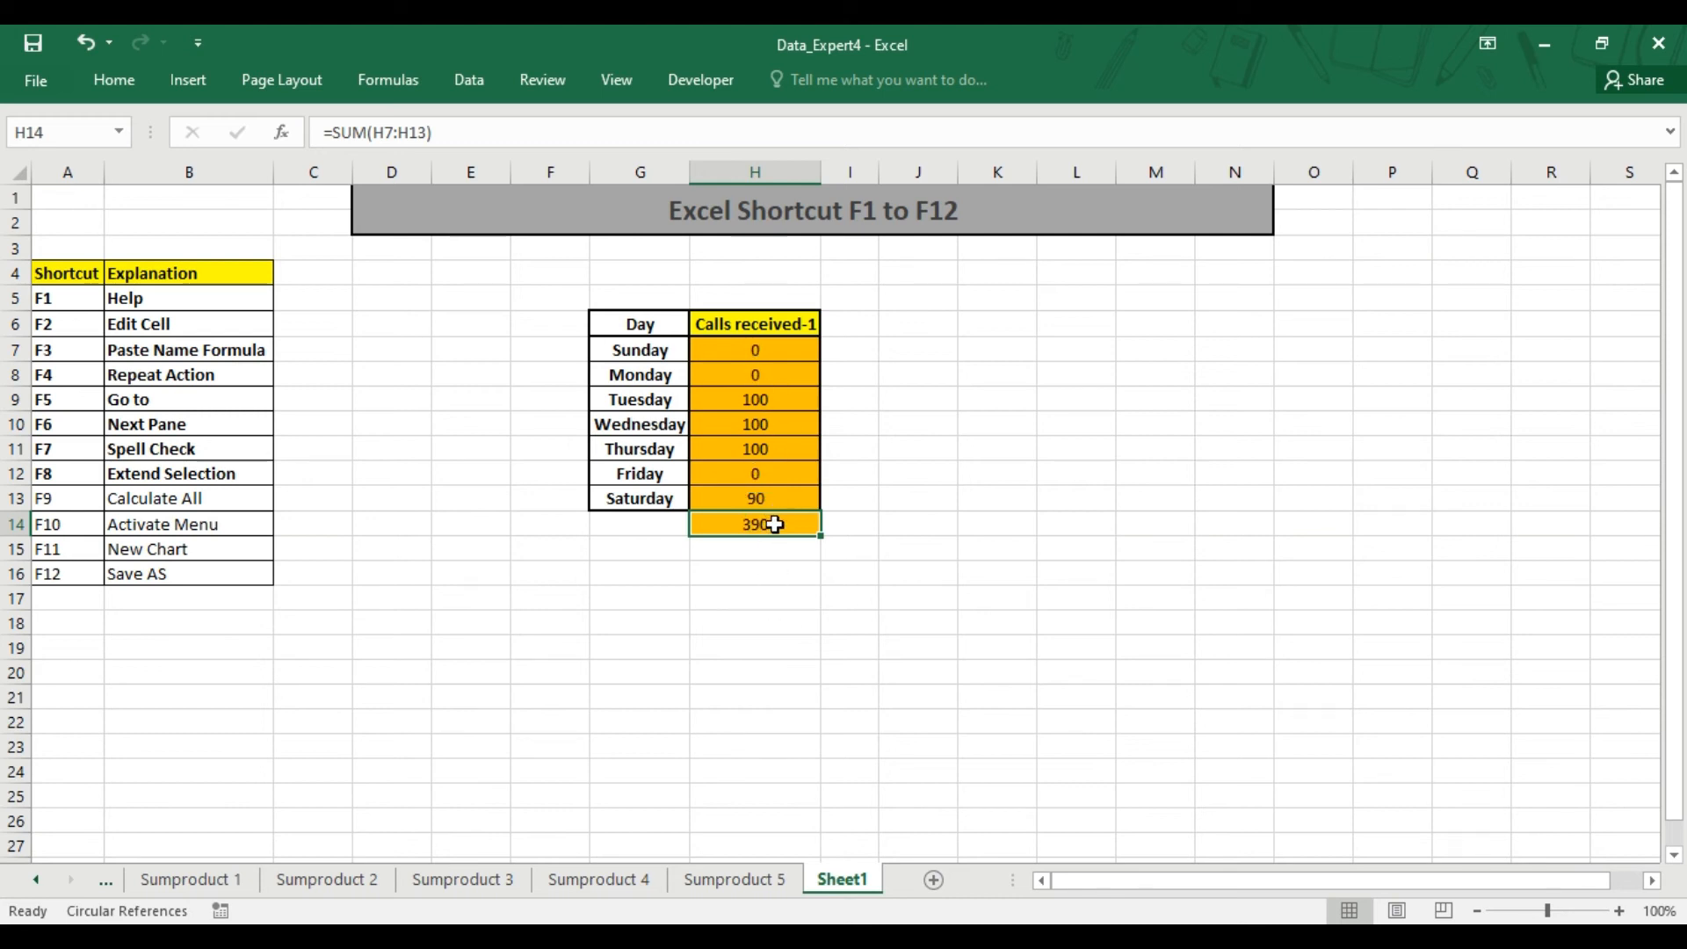
left_click_drag(88, 498, 148, 497)
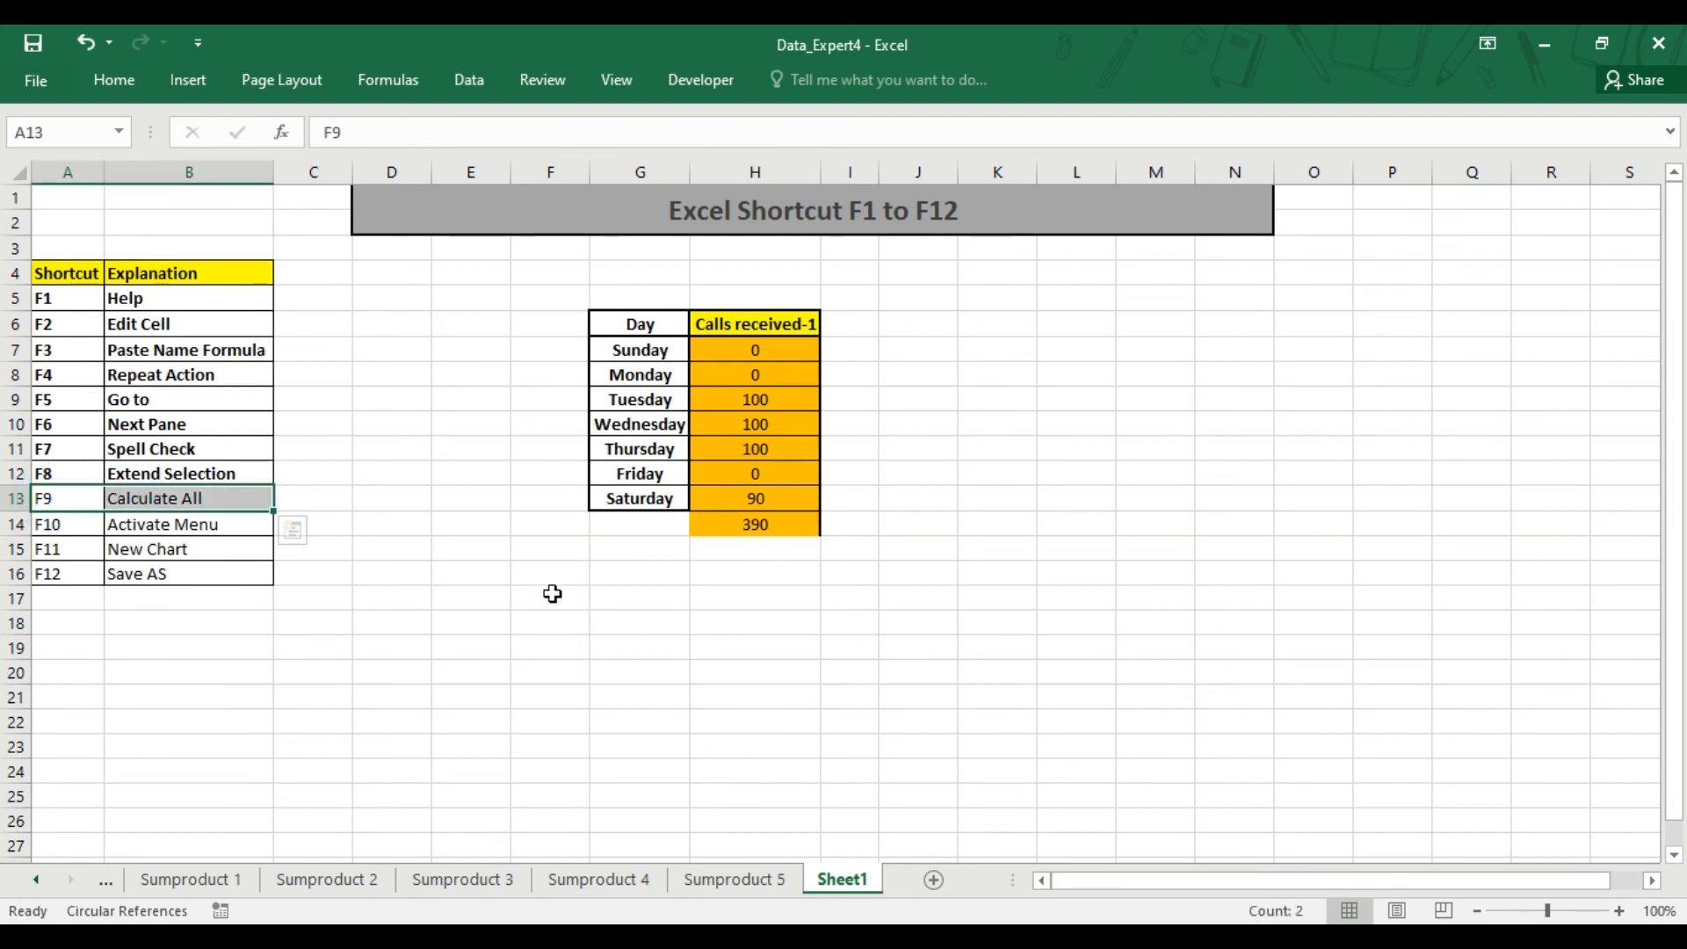
left_click(937, 591)
Step: Remove the total below the calls table and set the Sunday to Friday calls to 10, 10, 20, 30, 40 and 50
left_click(614, 524)
left_click_drag(614, 525, 852, 550)
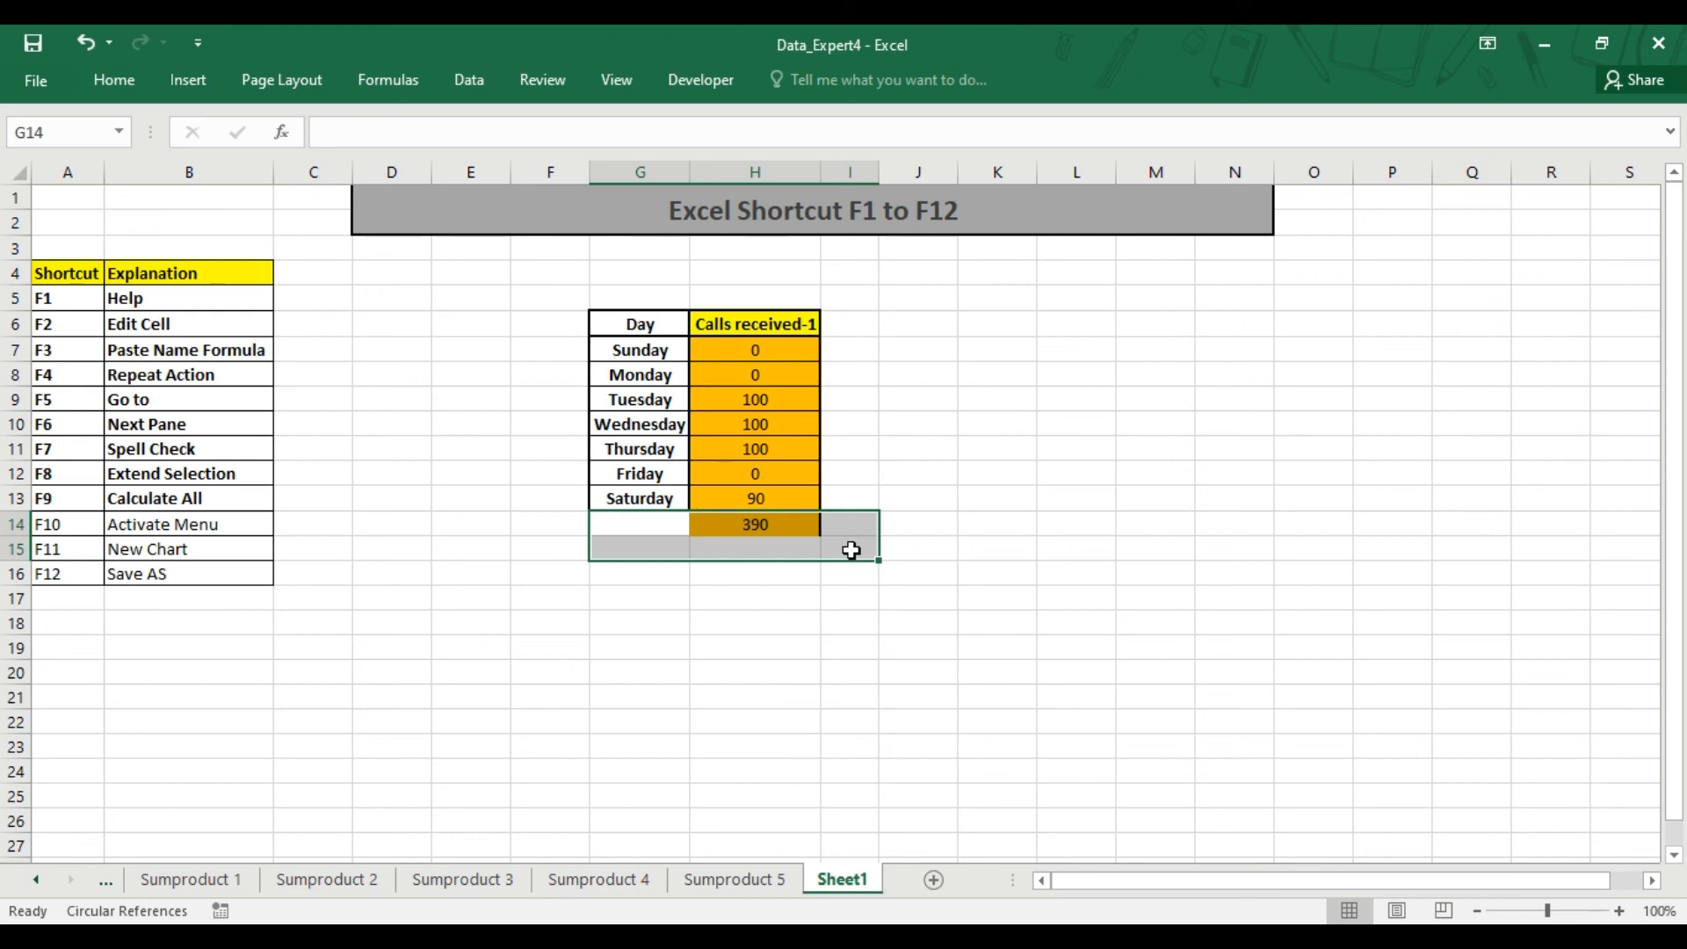
left_click(929, 606)
left_click(641, 545)
left_click(917, 525)
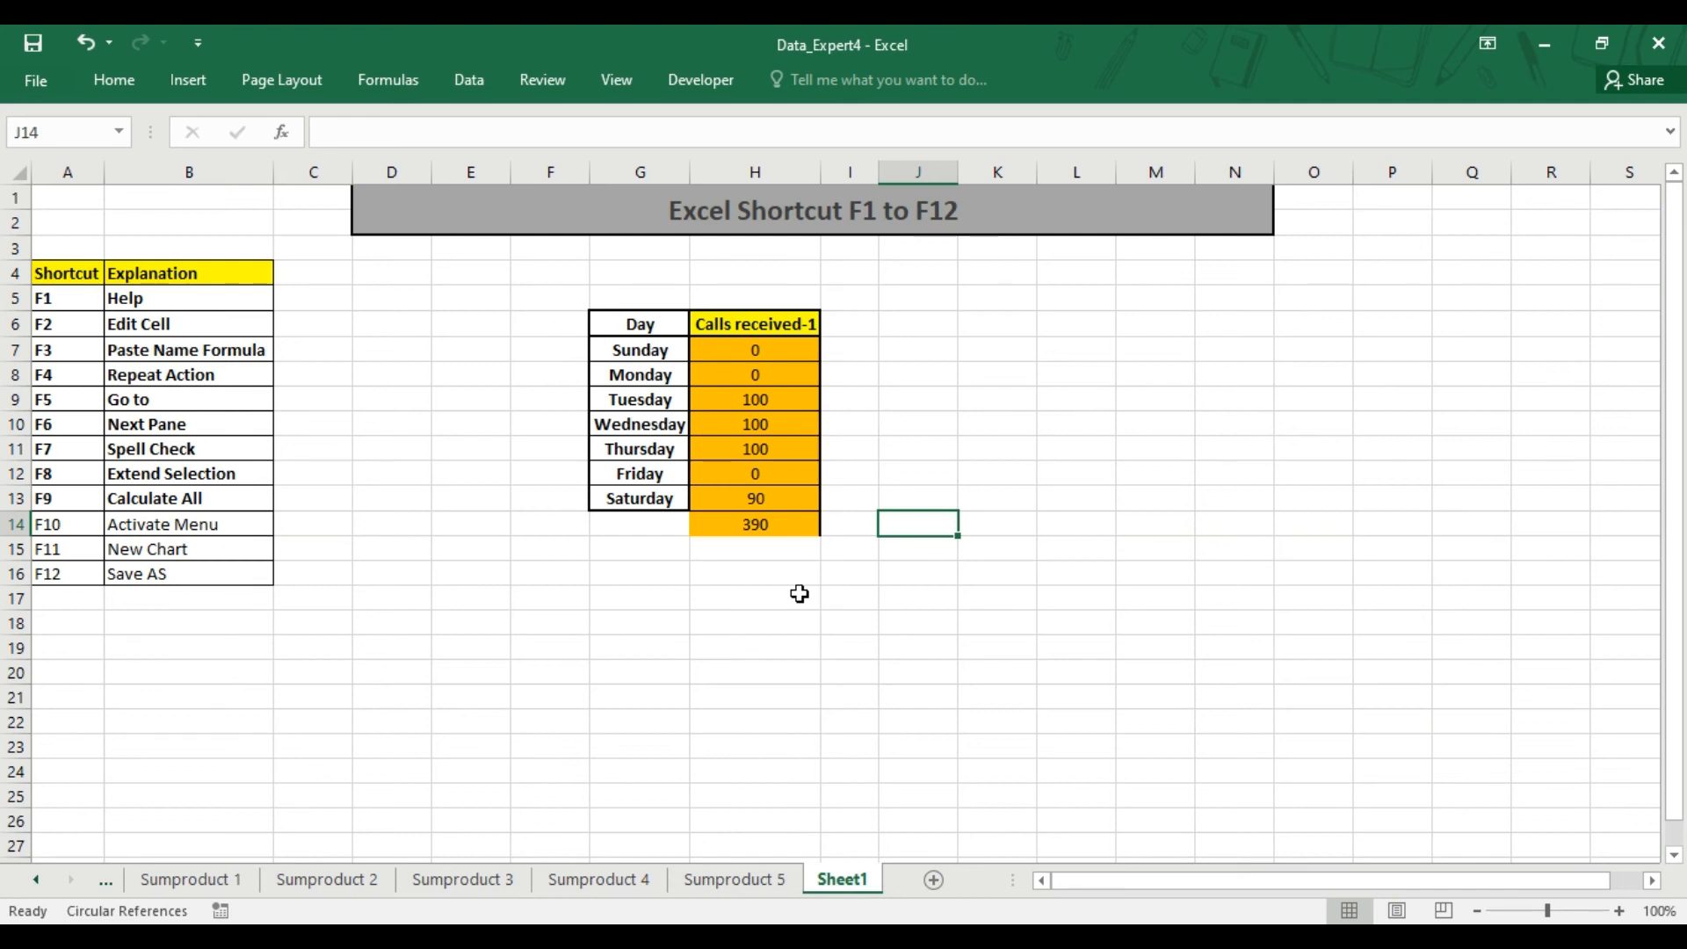
left_click(755, 356)
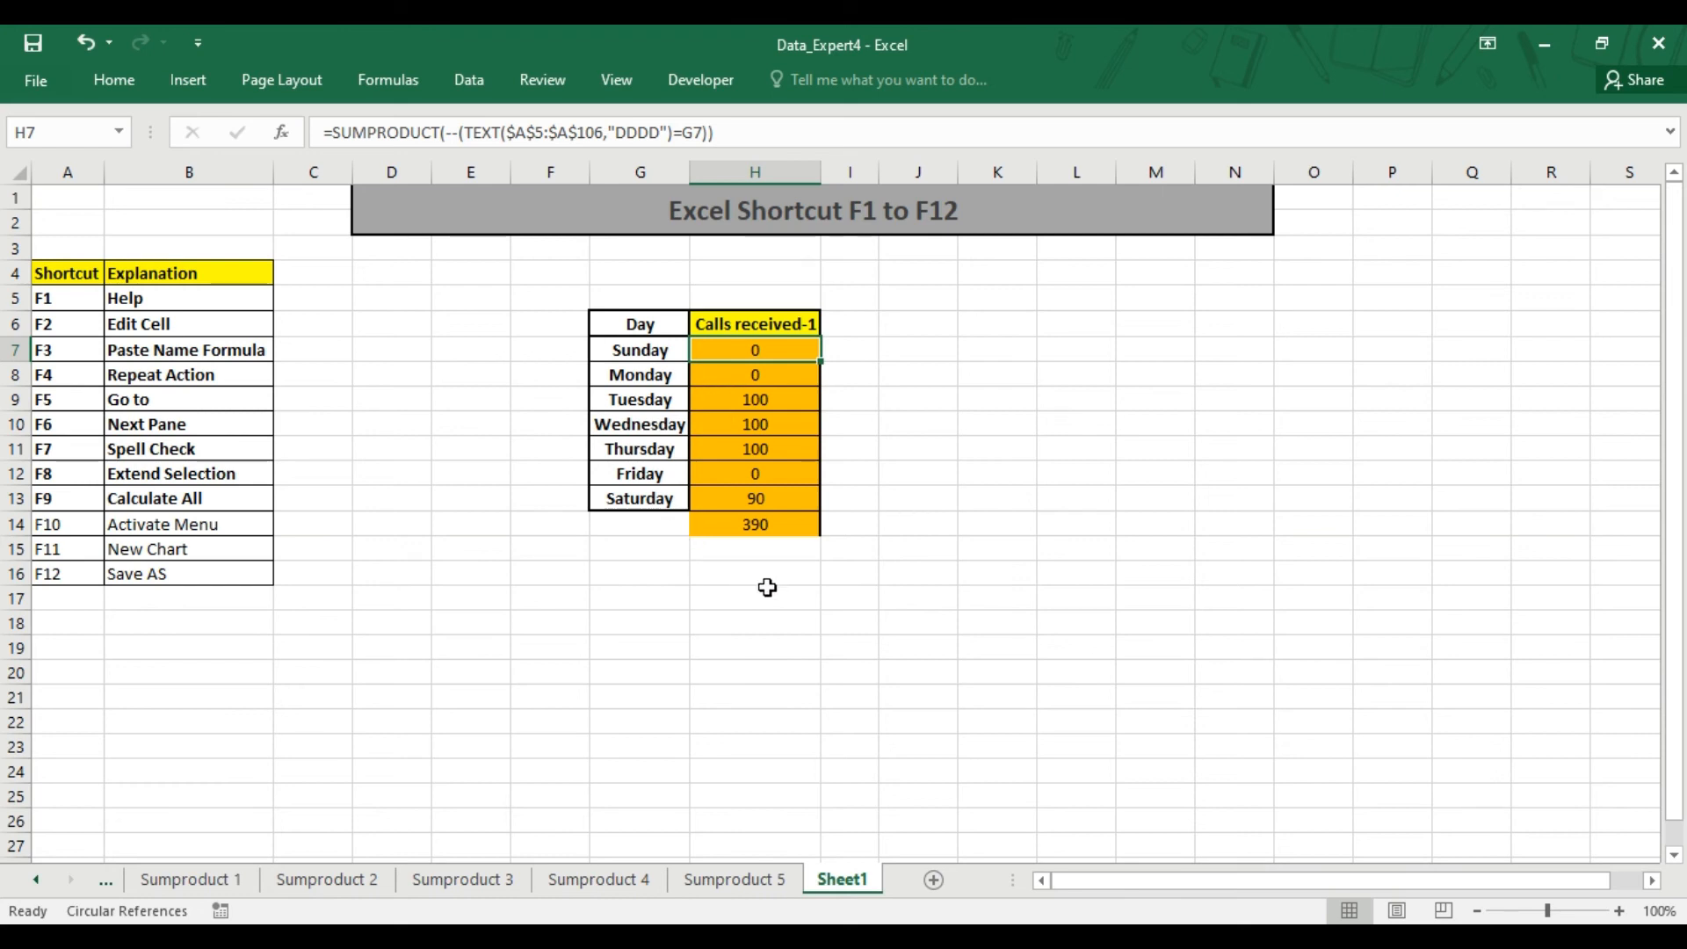
left_click_drag(615, 505, 799, 527)
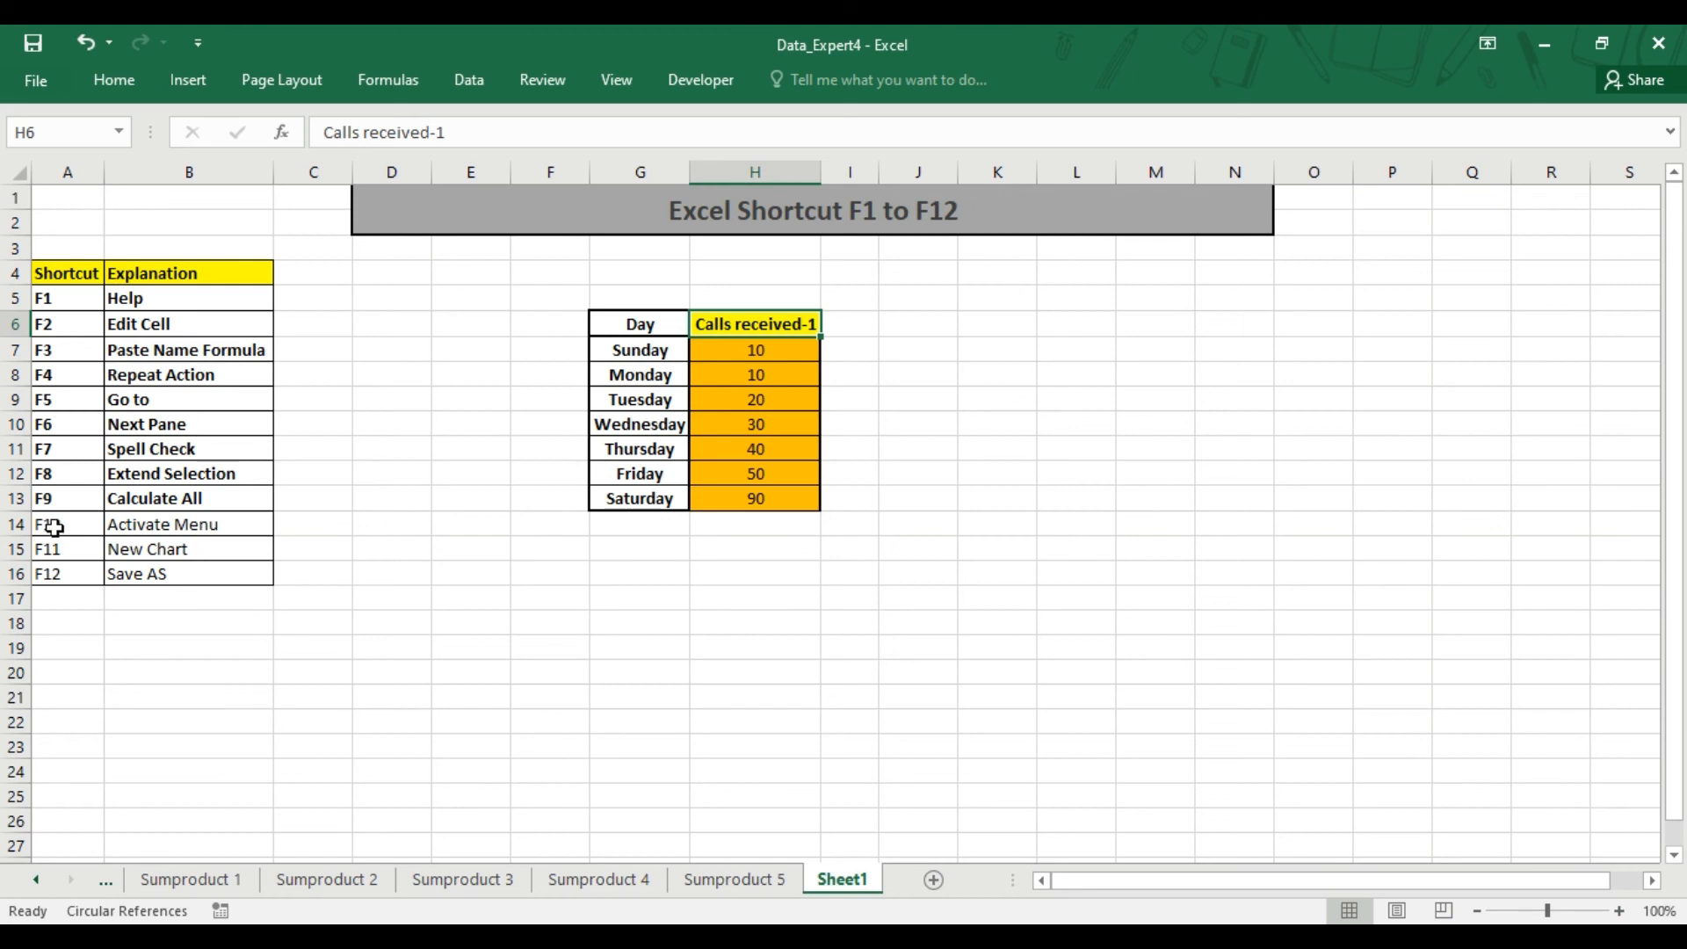
Step: Go over the F10 Activate Menu row, show the menu key tips from cell E15, and dismiss them
left_click(52, 527)
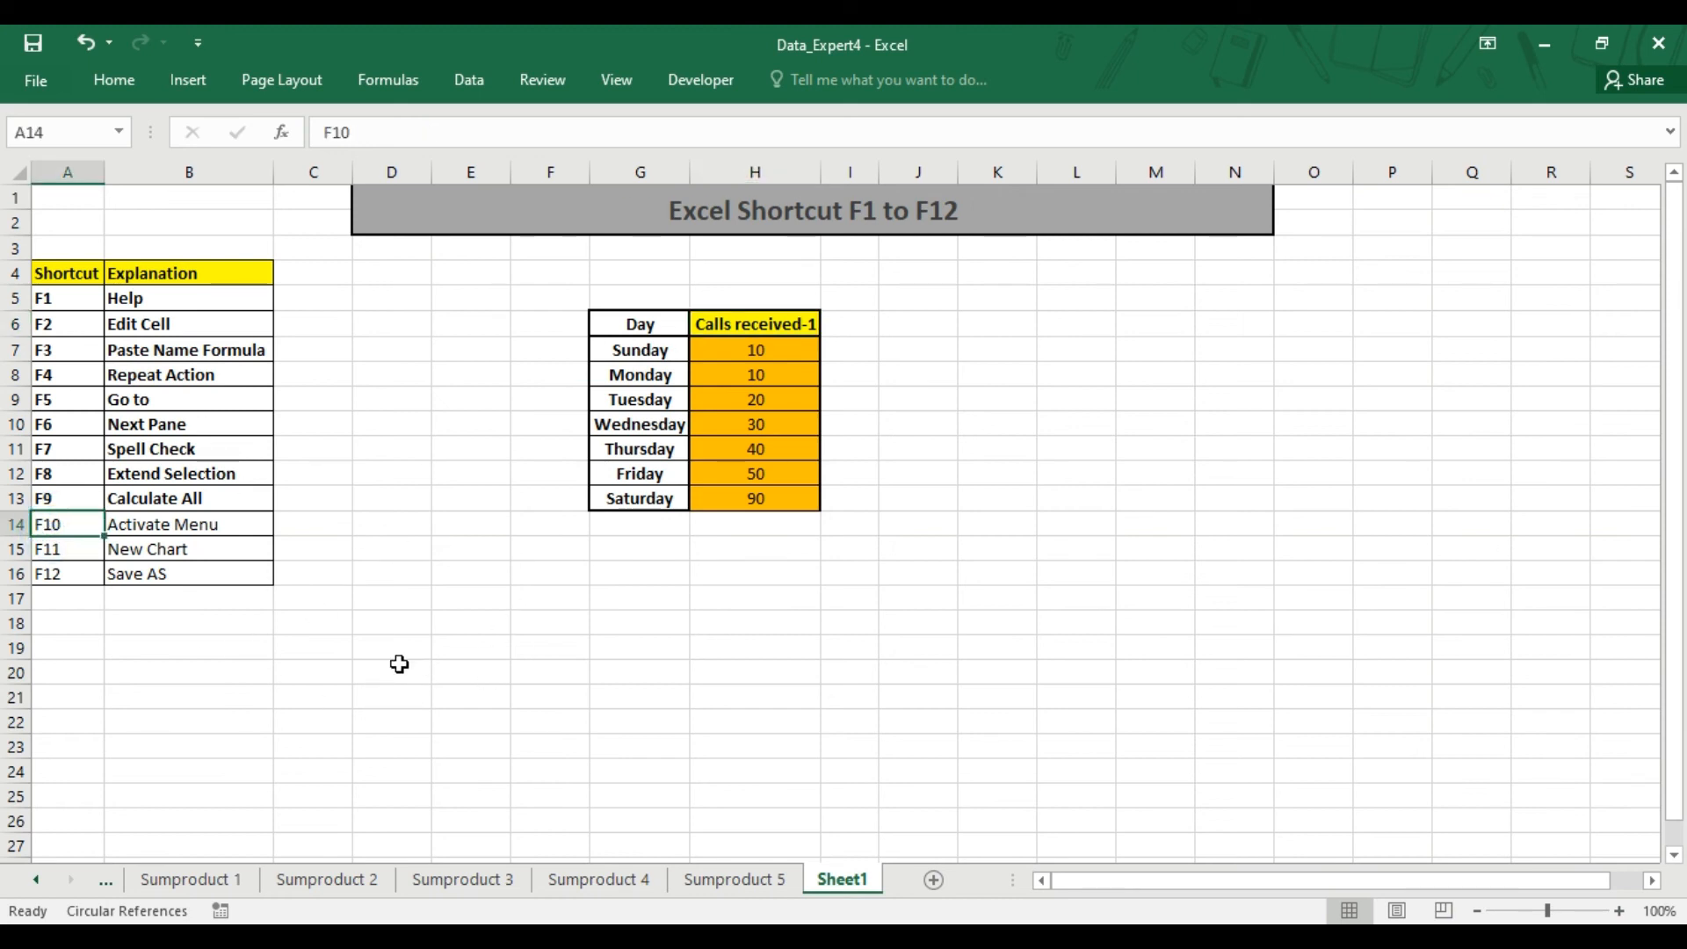
left_click(518, 458)
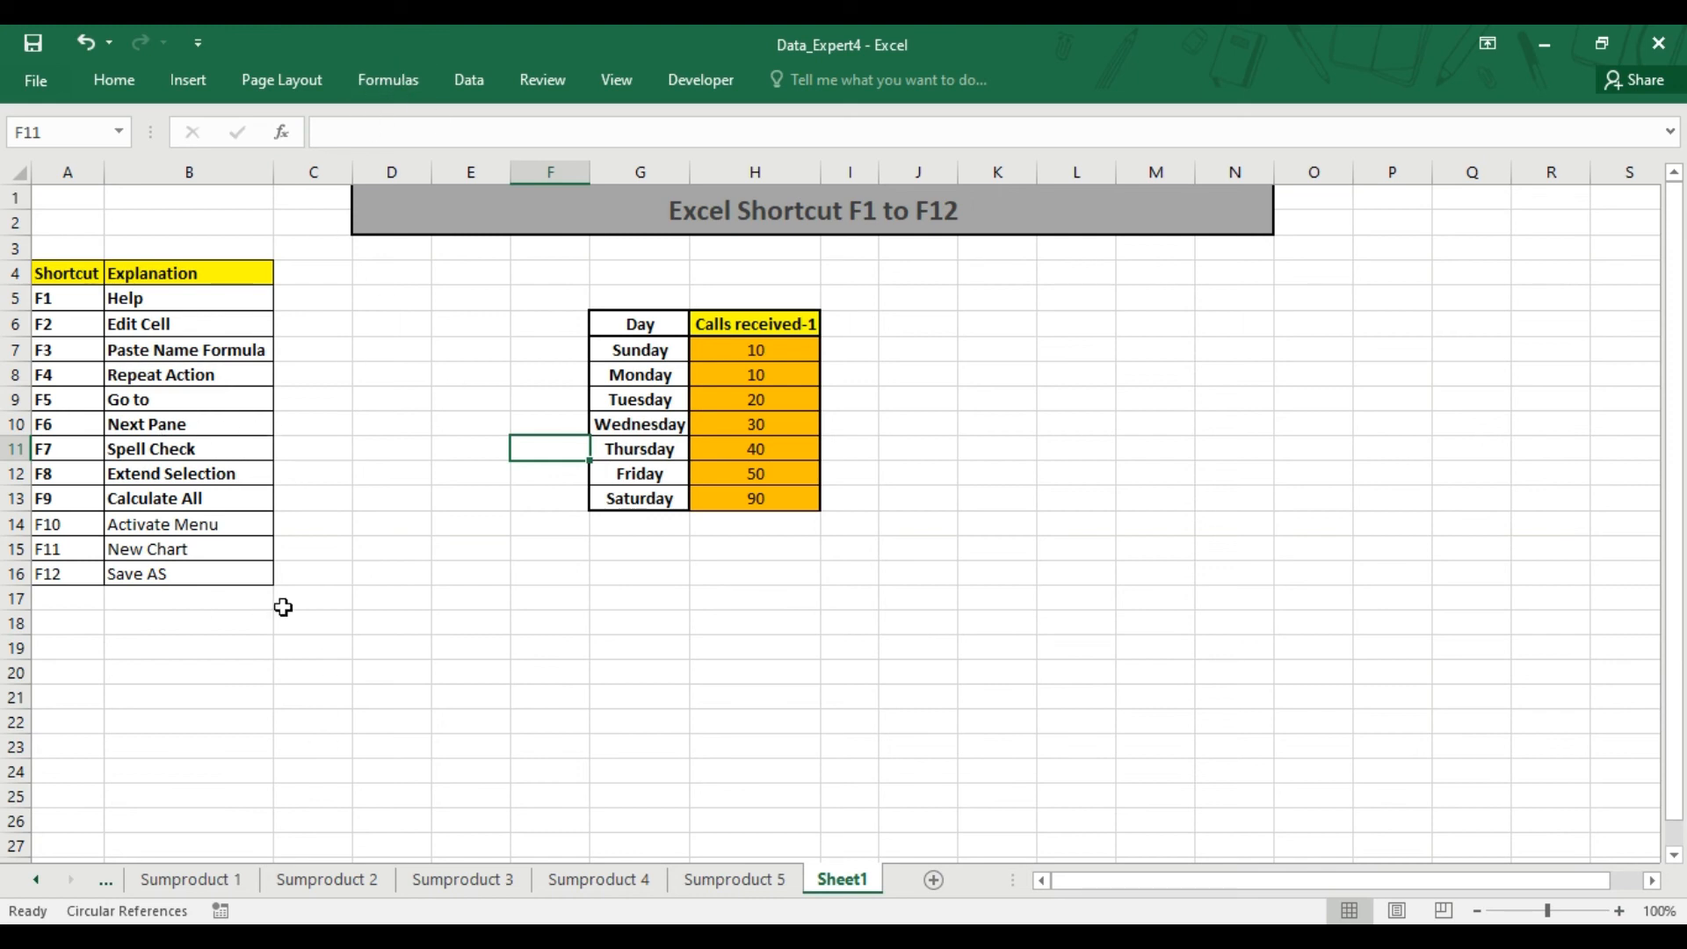
left_click(44, 527)
left_click(196, 524)
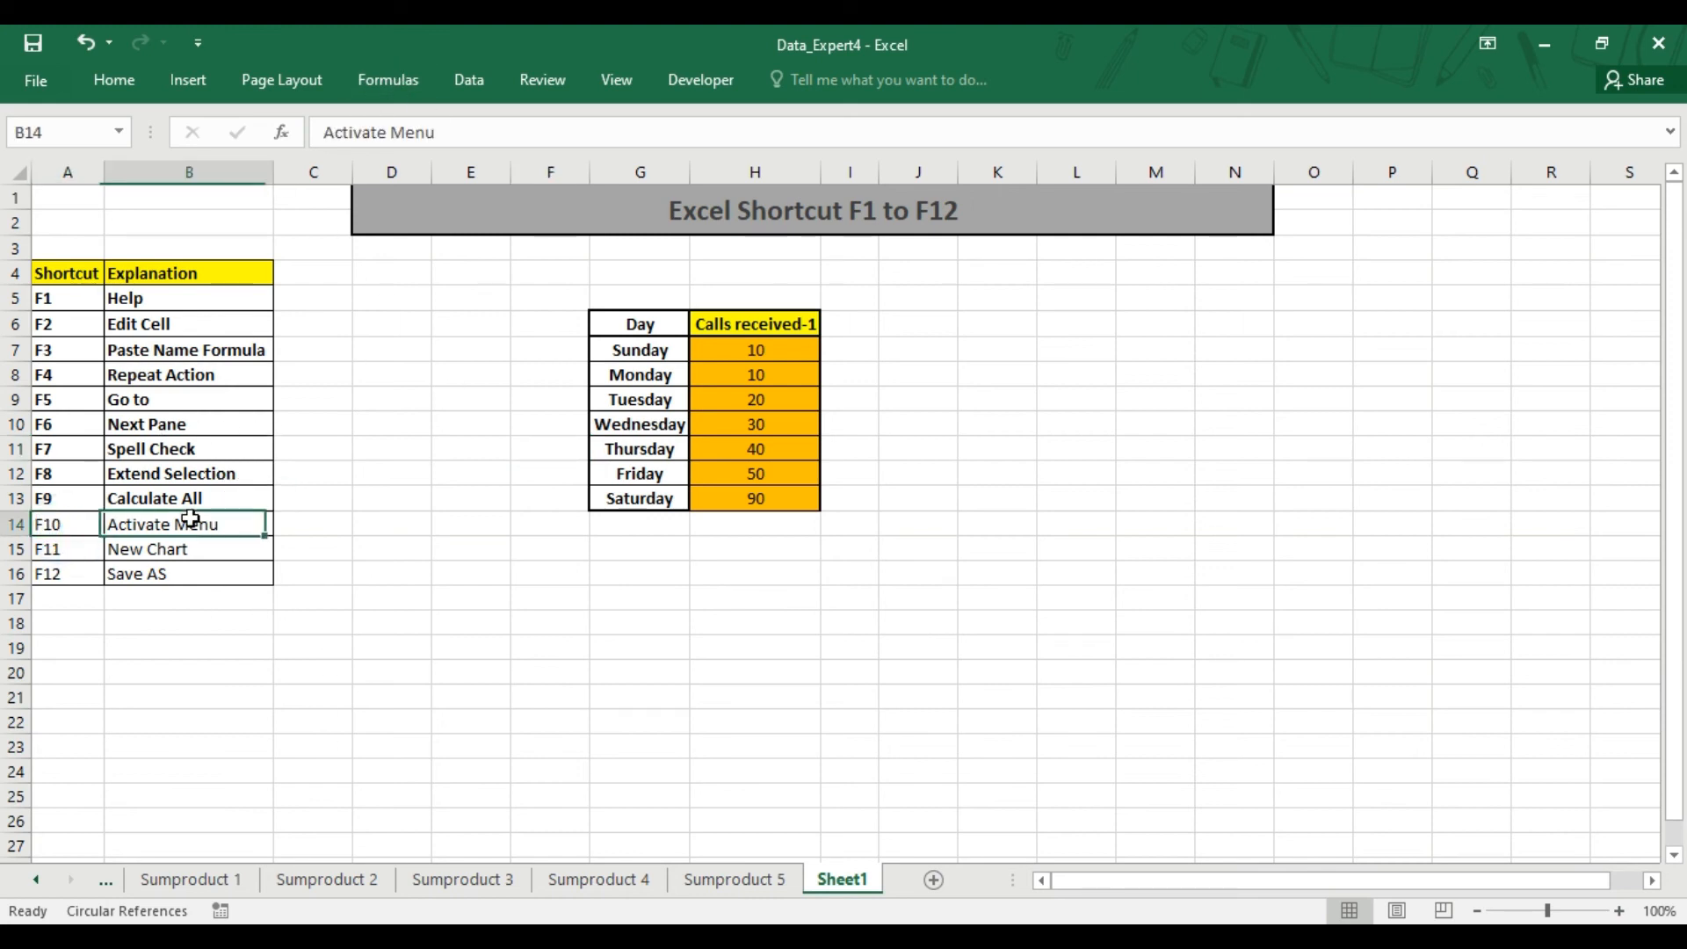
left_click(437, 543)
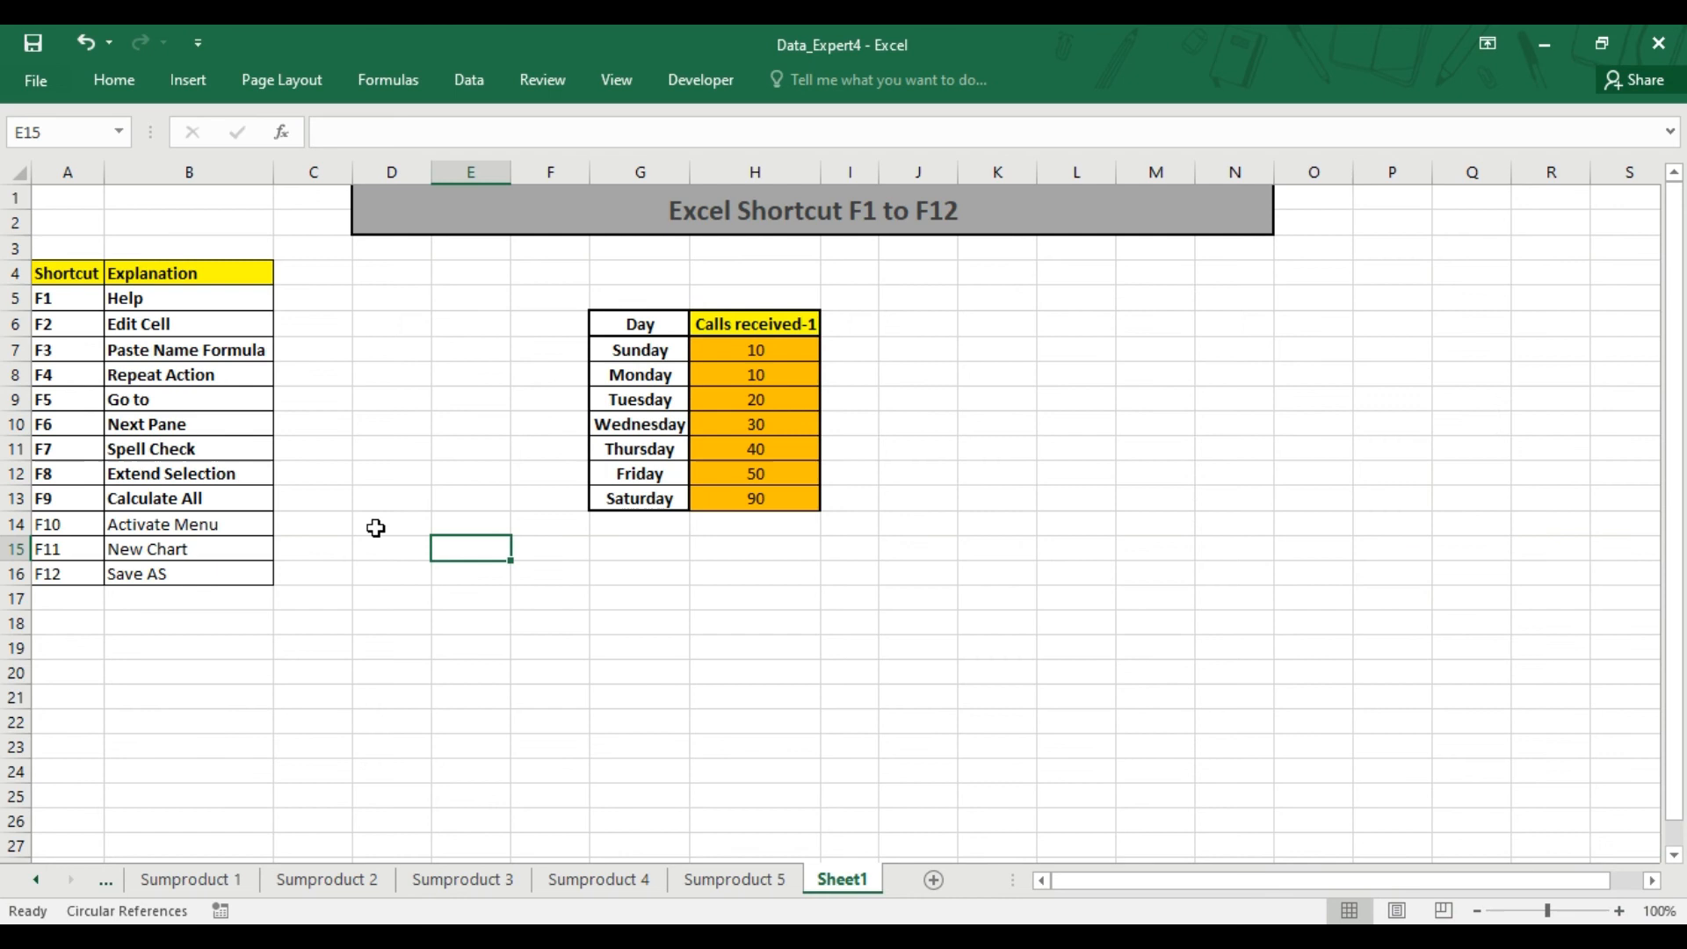
key("F10")
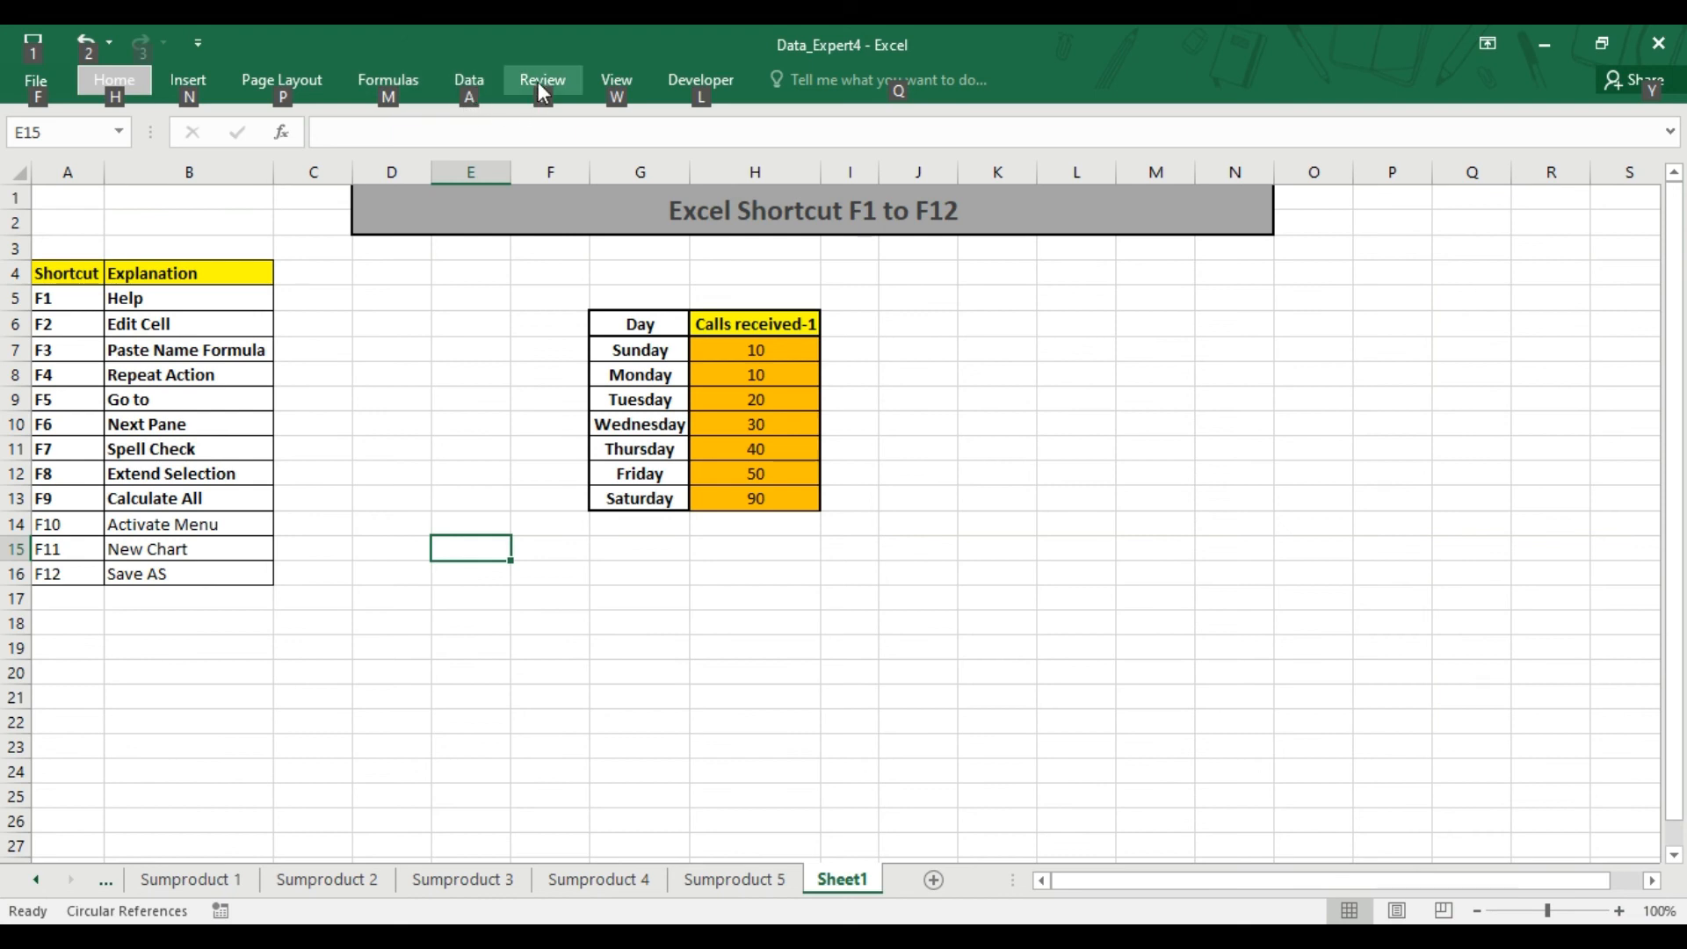
key("Escape")
key("Up")
key("Up")
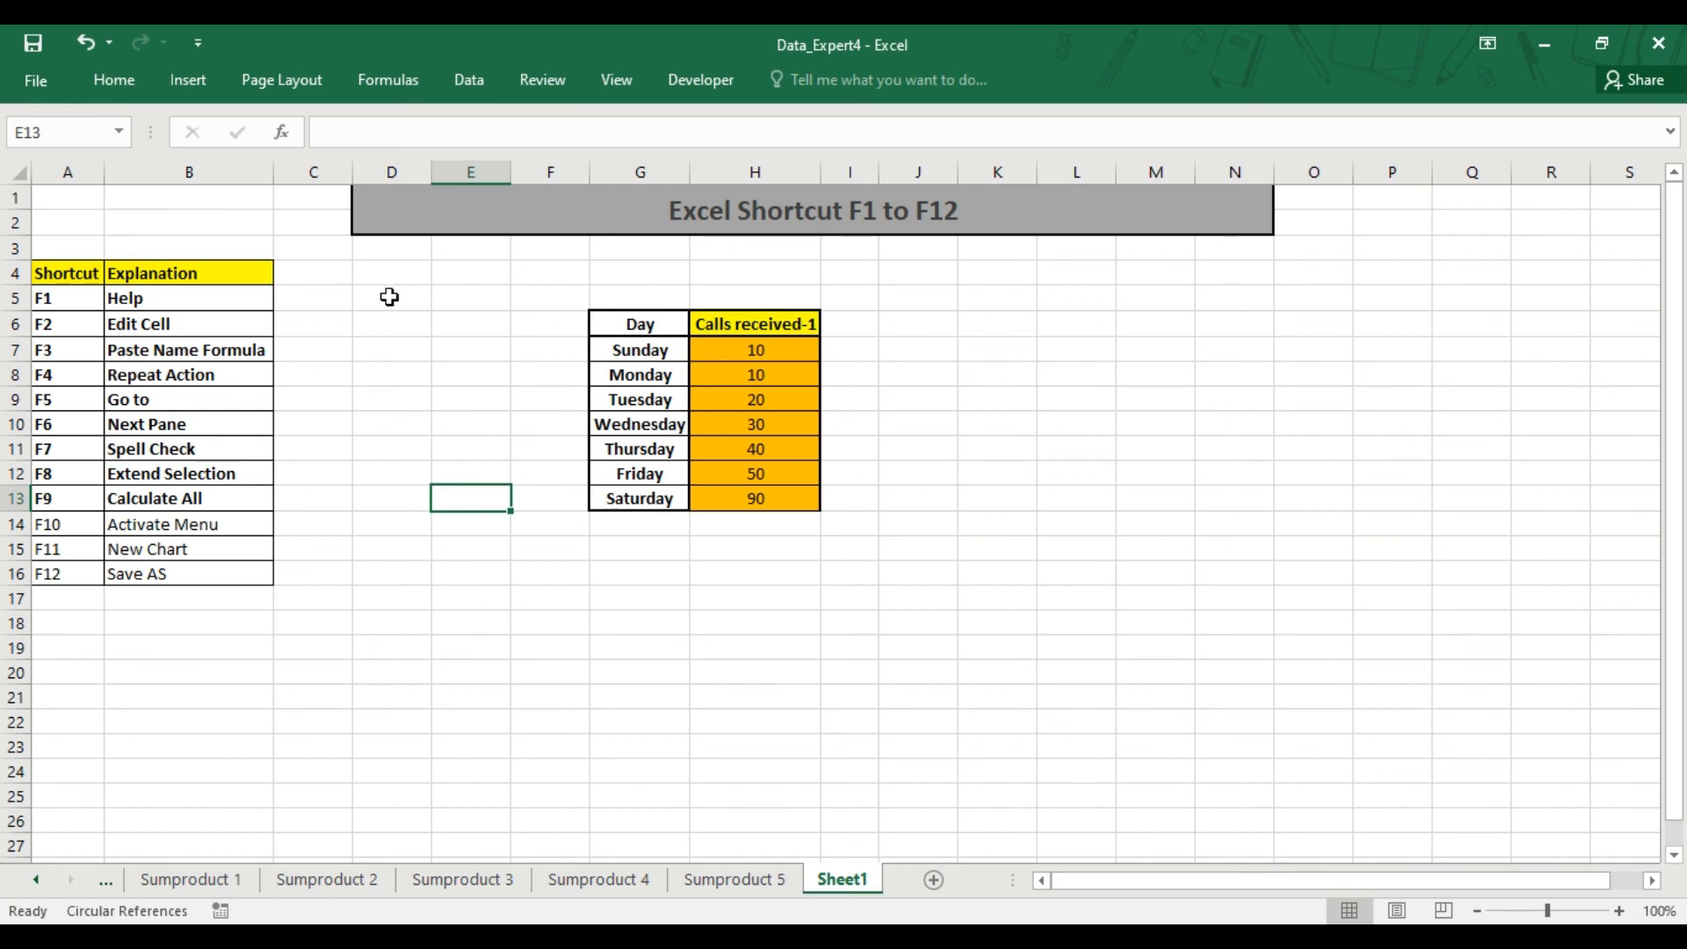
Step: Show the Formulas commands through the menu key tips from cell E11, and leave them
left_click(508, 444)
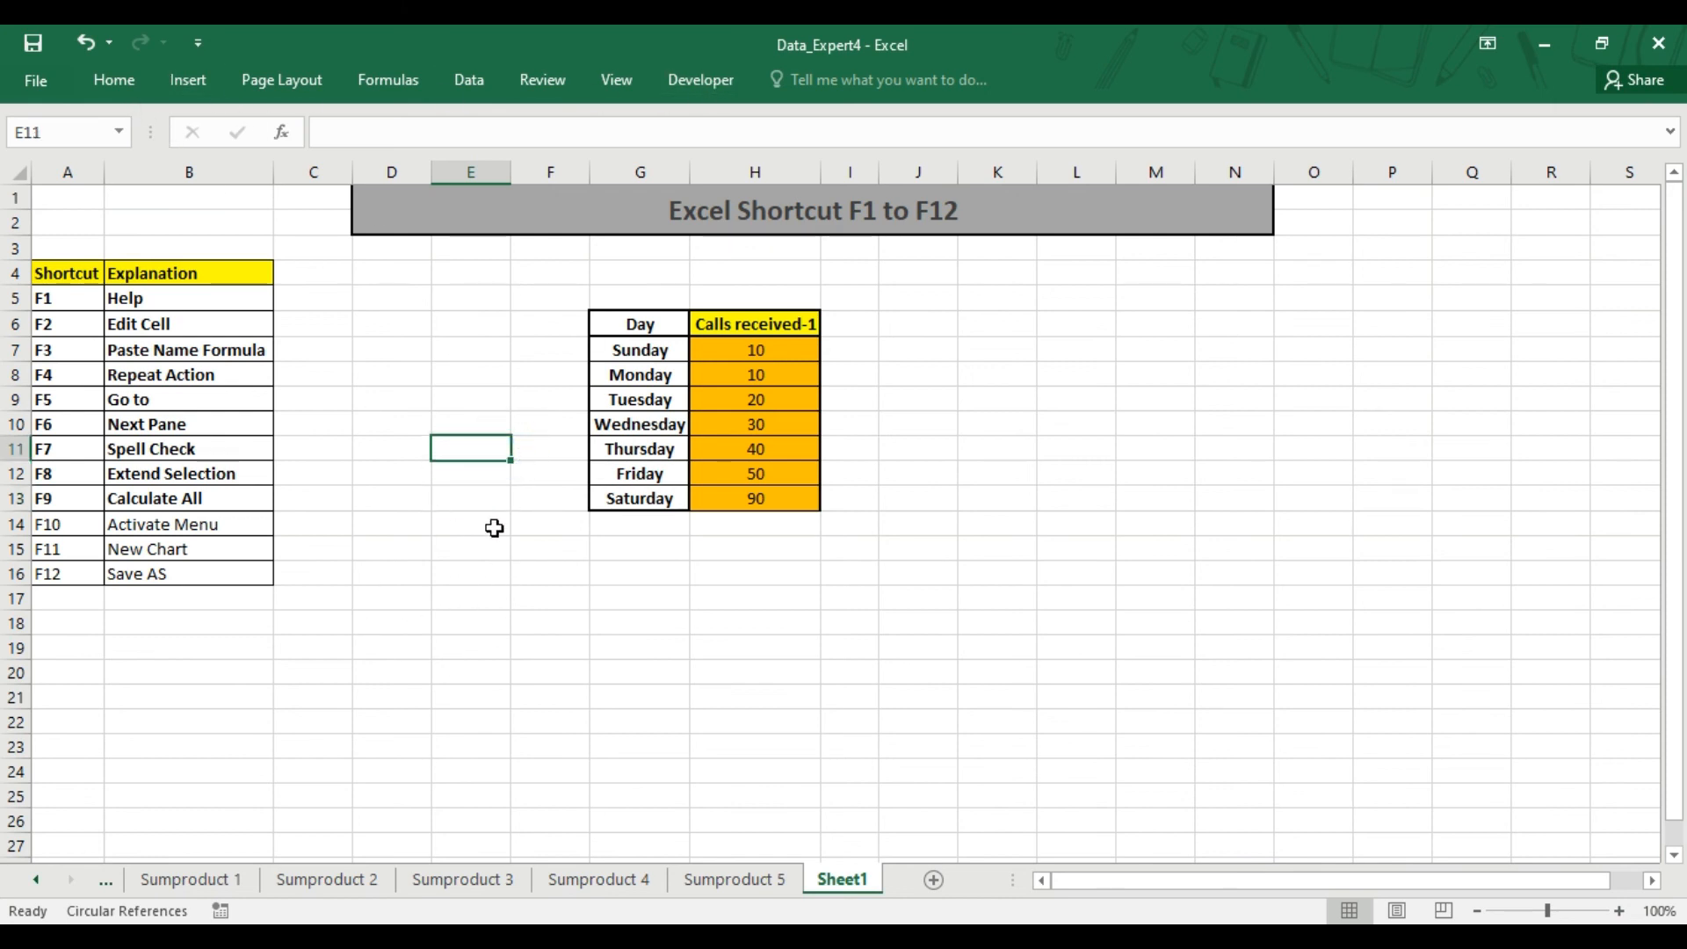
key("F10")
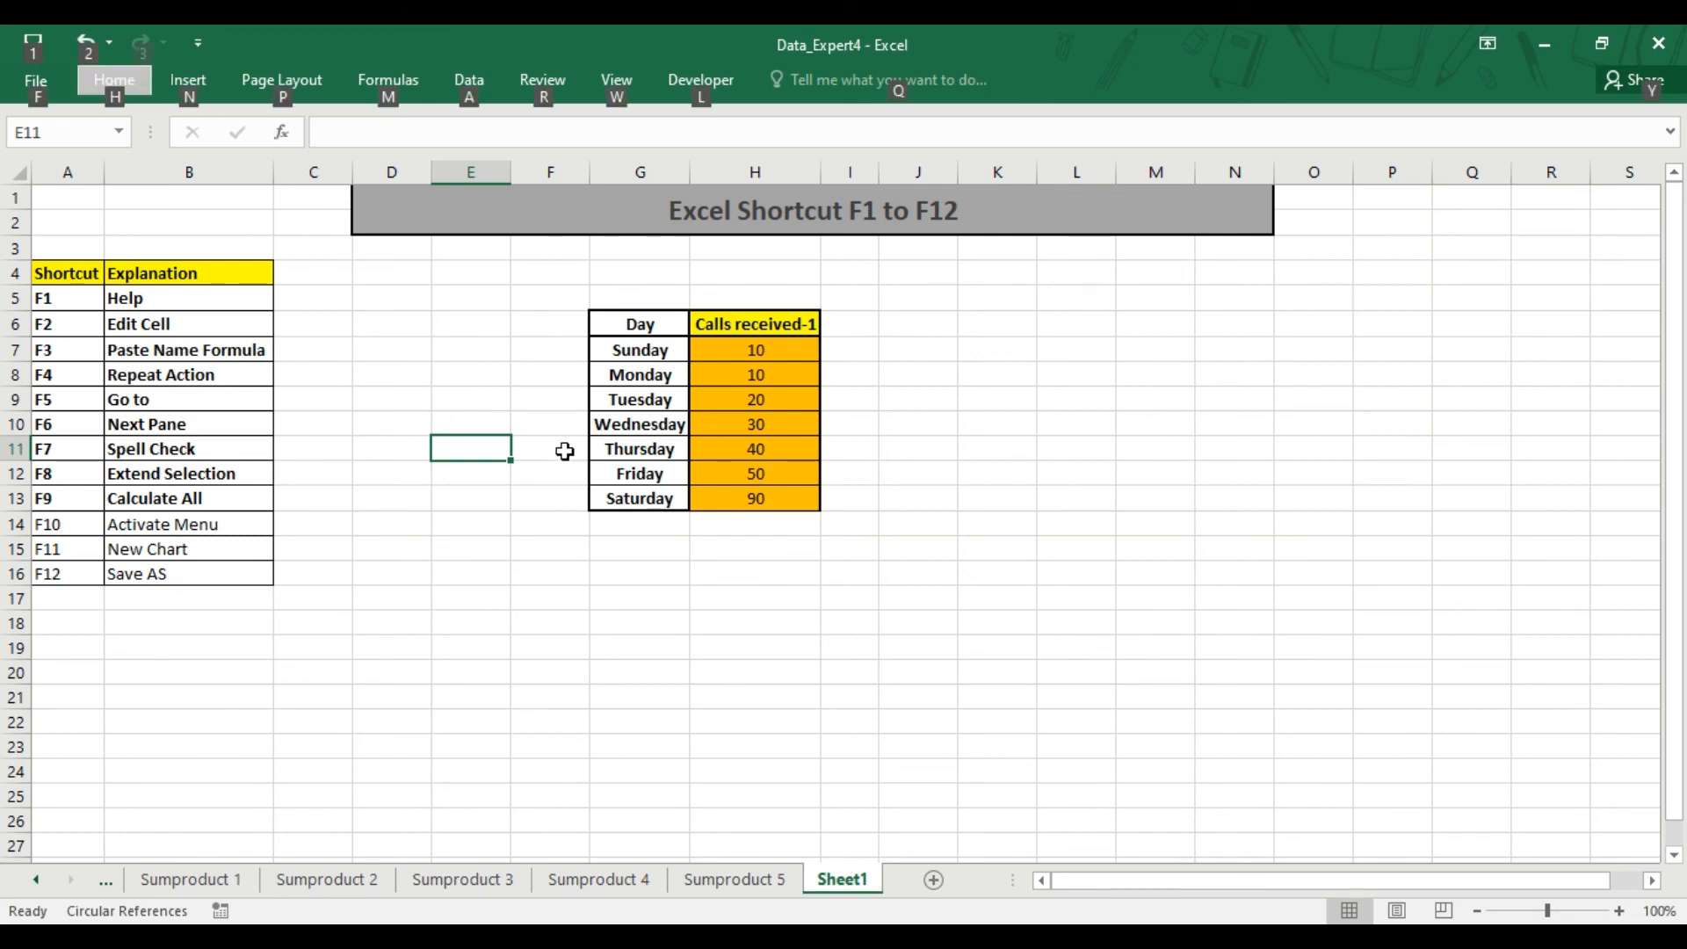
key("m")
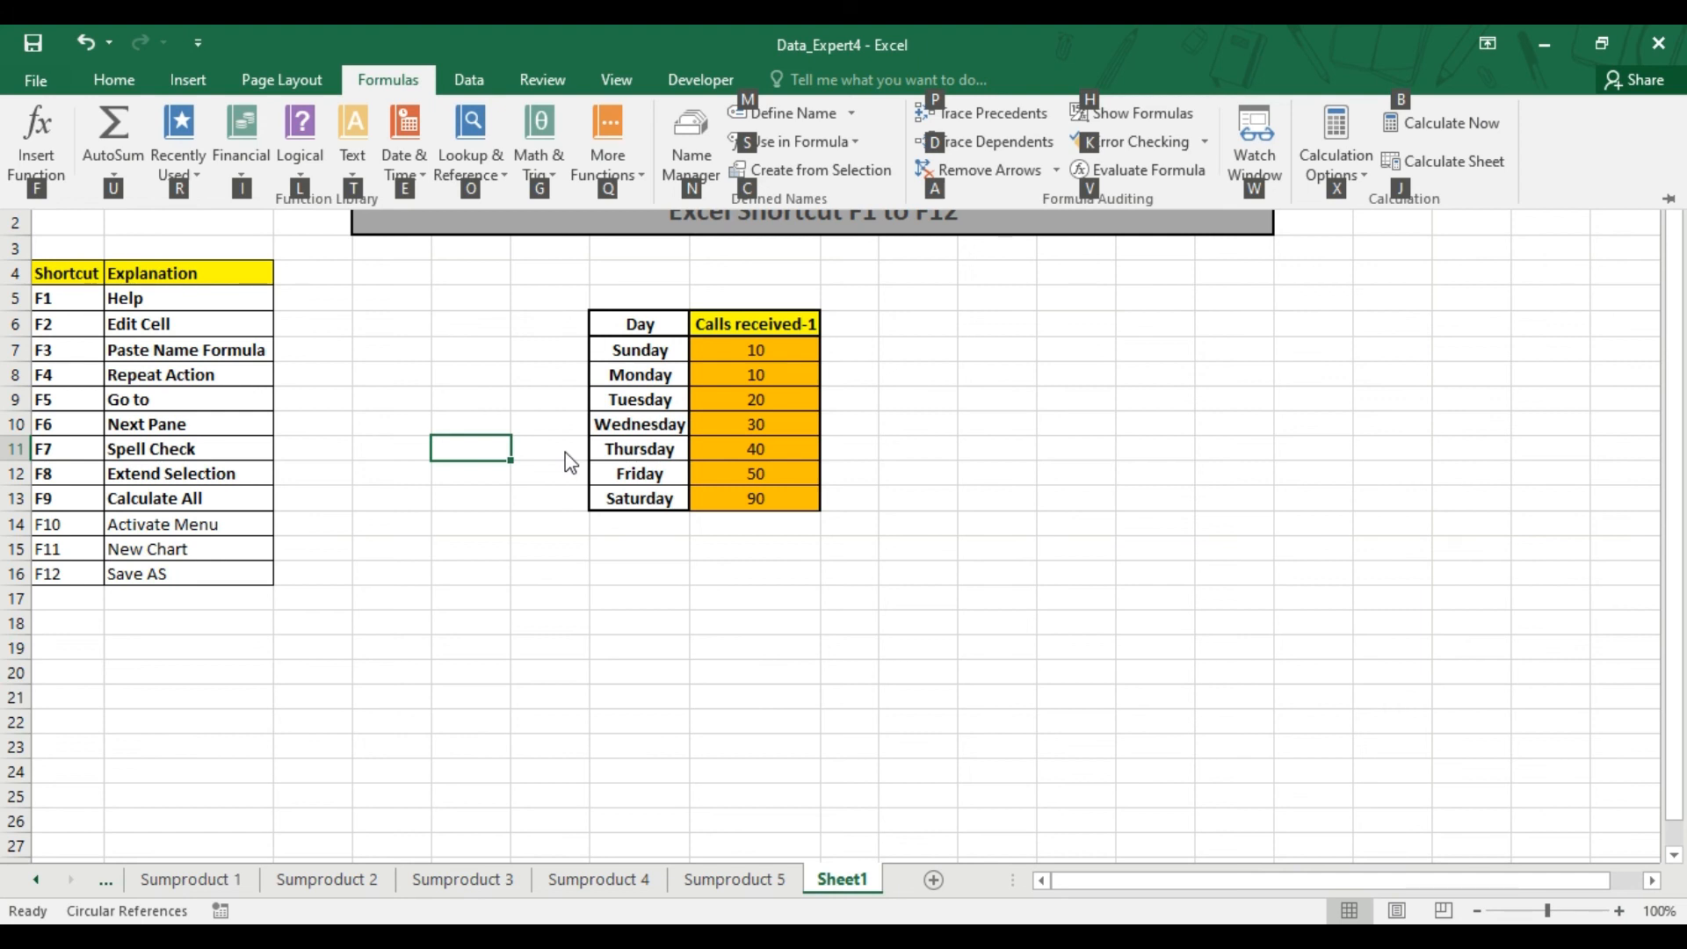
left_click(528, 519)
Step: Bold the F10 Activate Menu row of the shortcut table and deselect it
left_click(54, 525)
left_click_drag(120, 518, 123, 524)
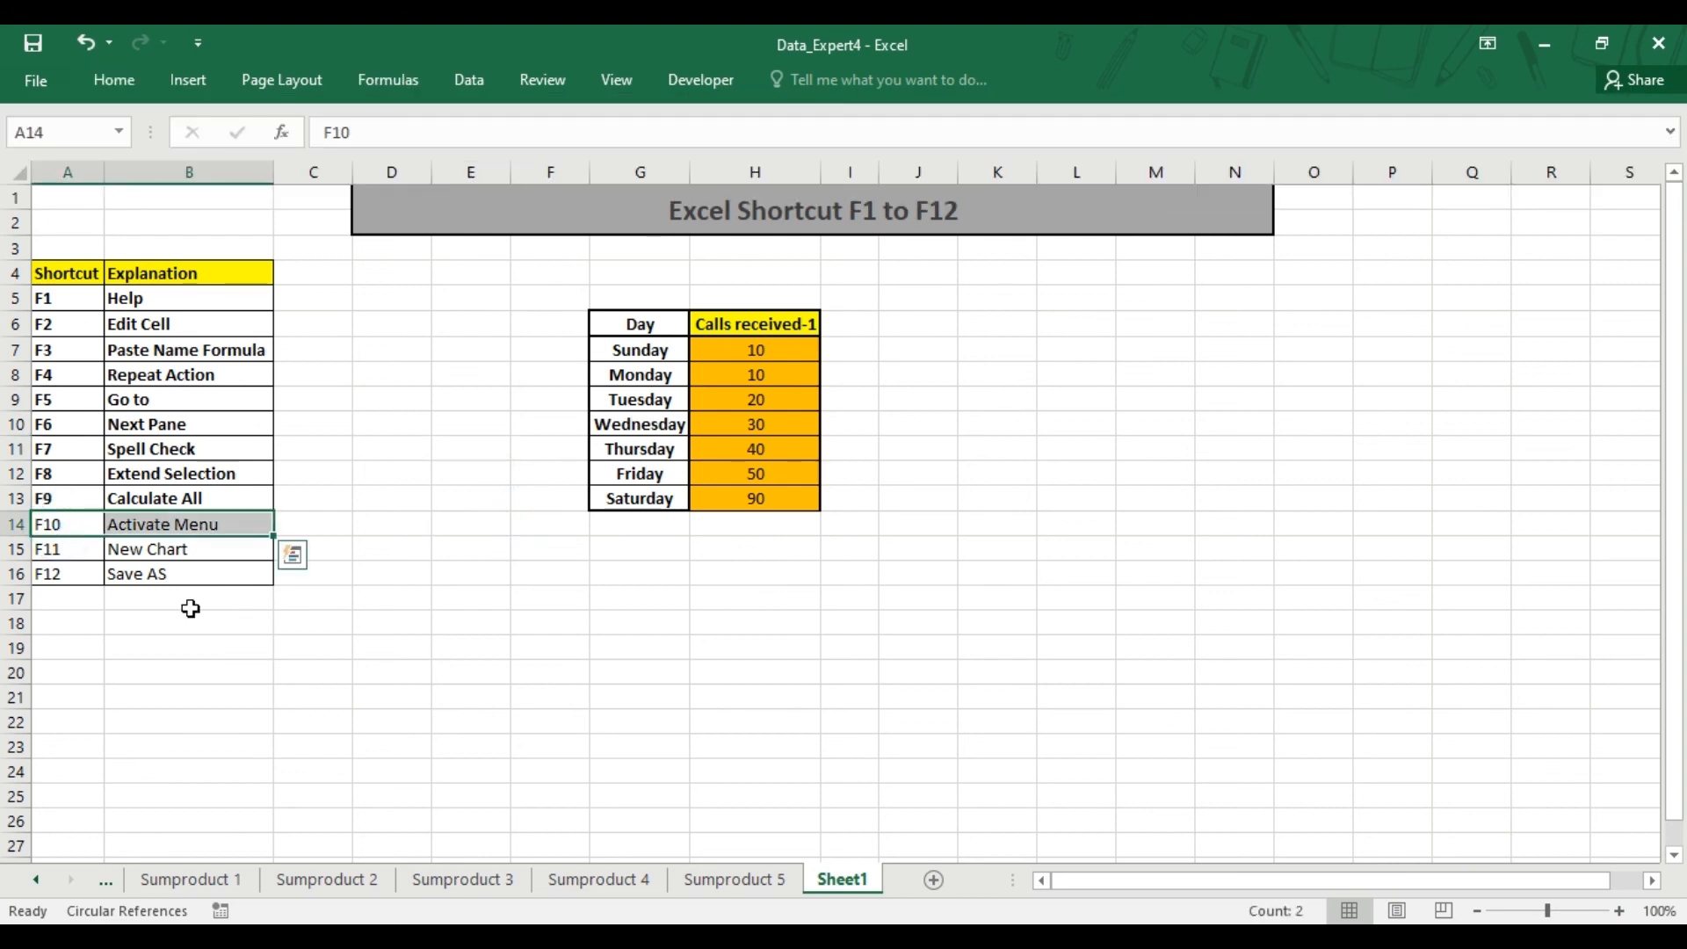
key("ctrl+b")
left_click(592, 581)
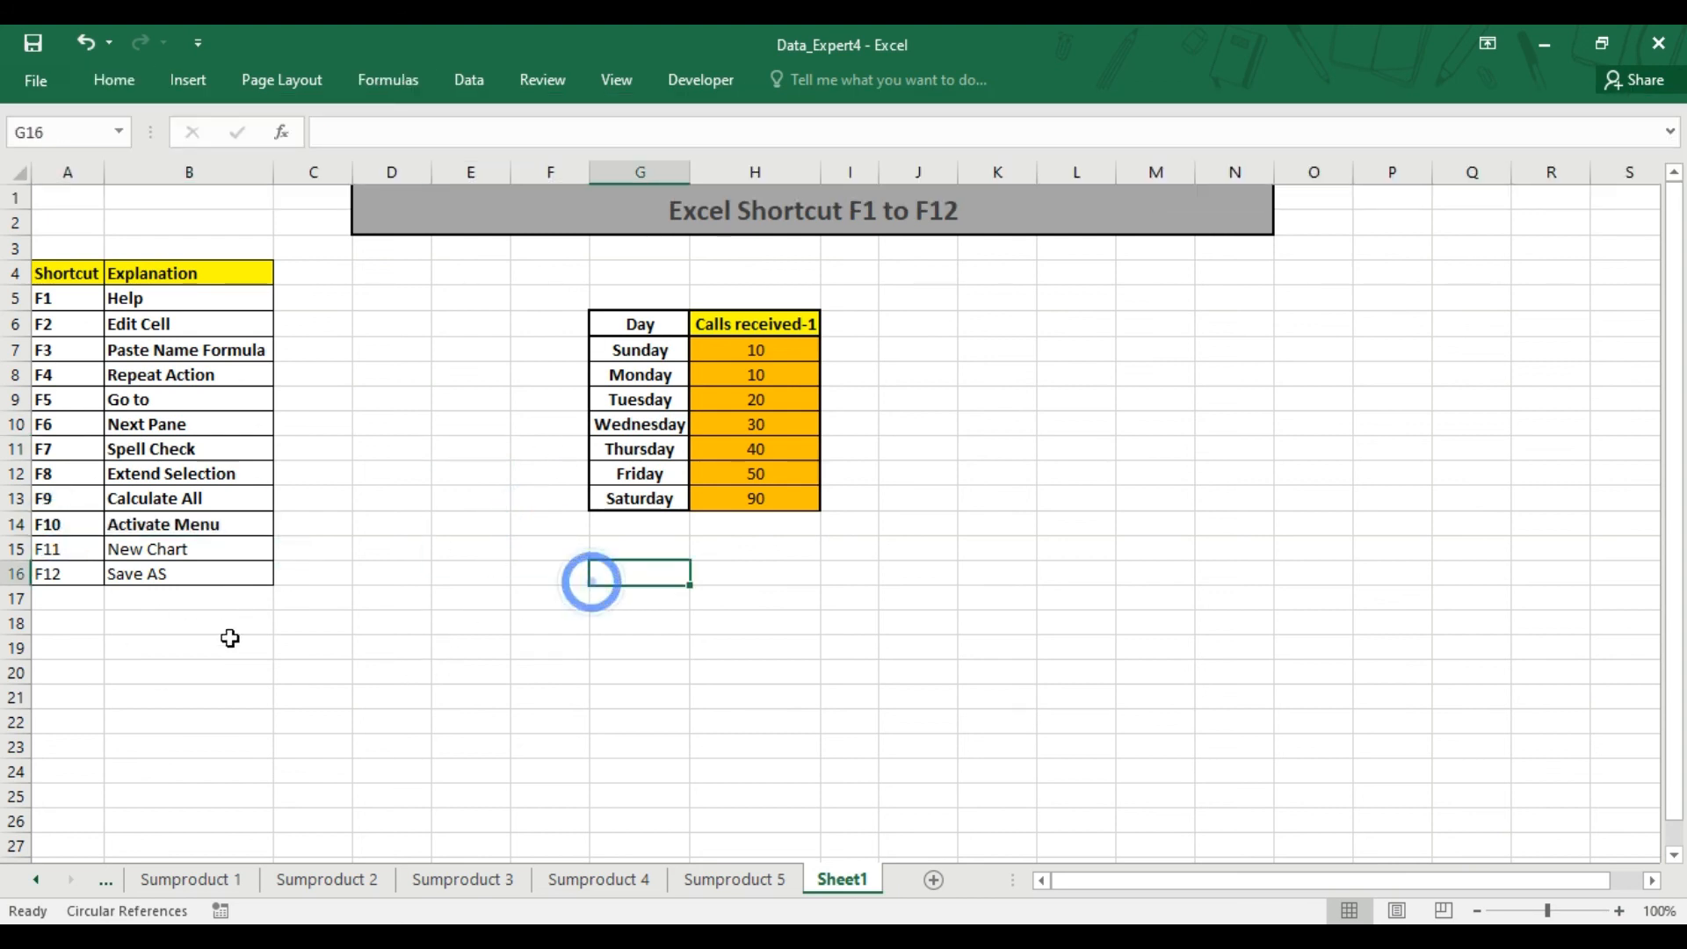
Step: Go over the F11 New Chart row, chart the day-by-day calls table on a new chart sheet from cell H8, and return to Sheet1
left_click(49, 552)
left_click(190, 552)
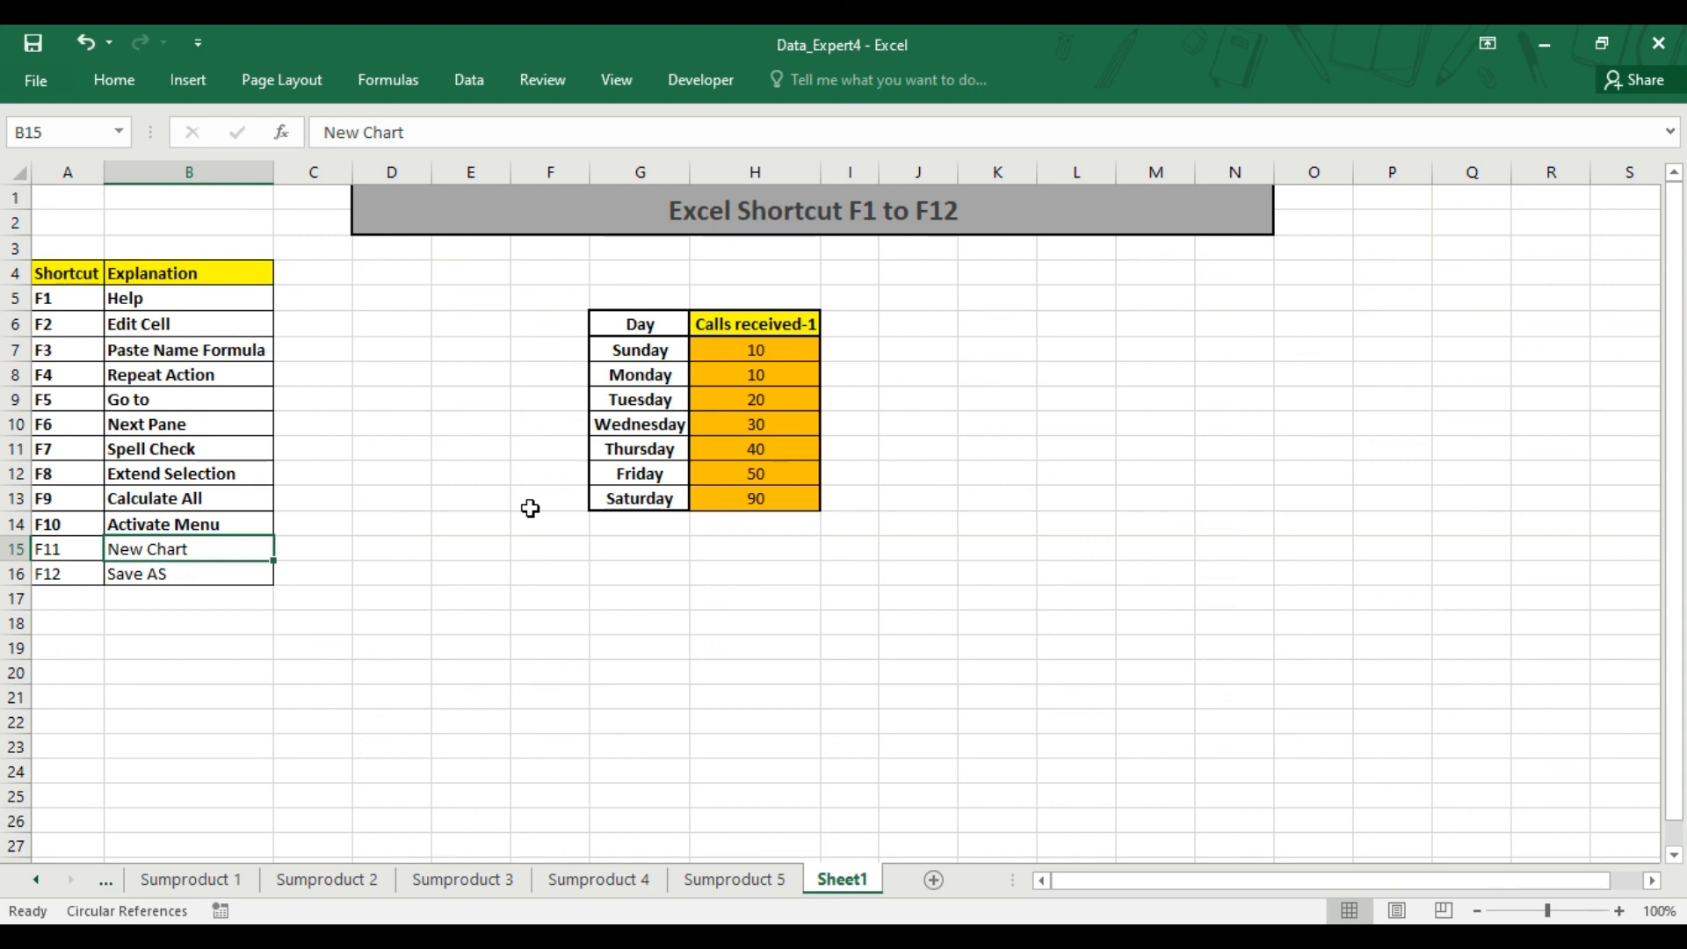
left_click(754, 351)
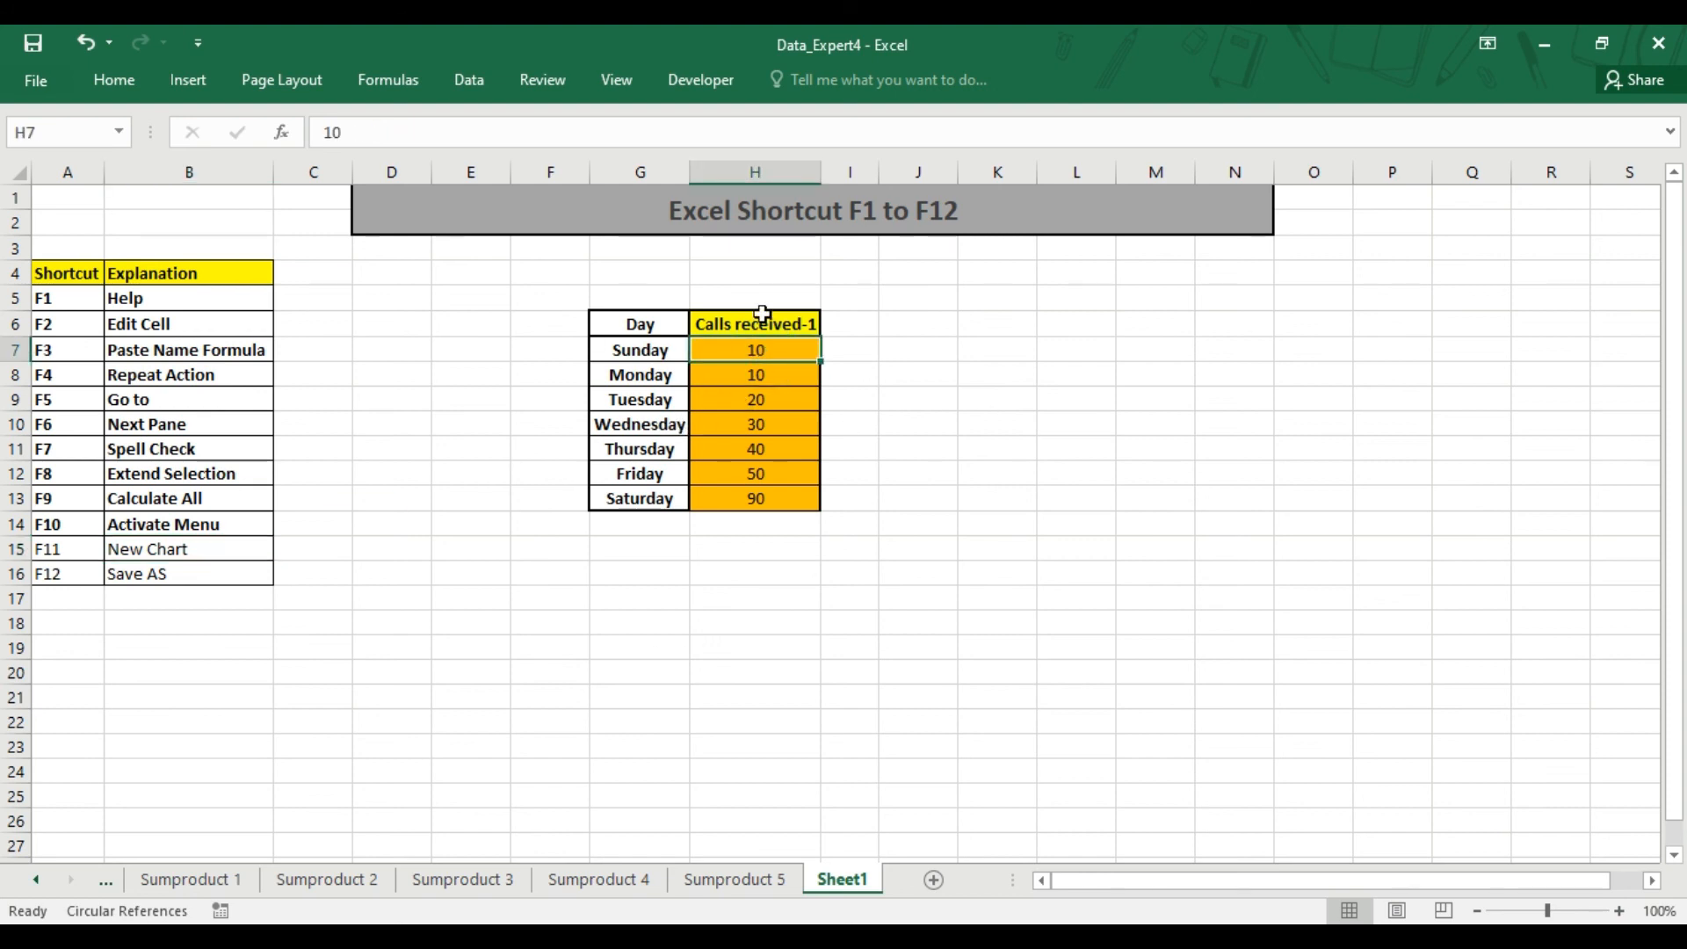
left_click_drag(635, 323, 763, 499)
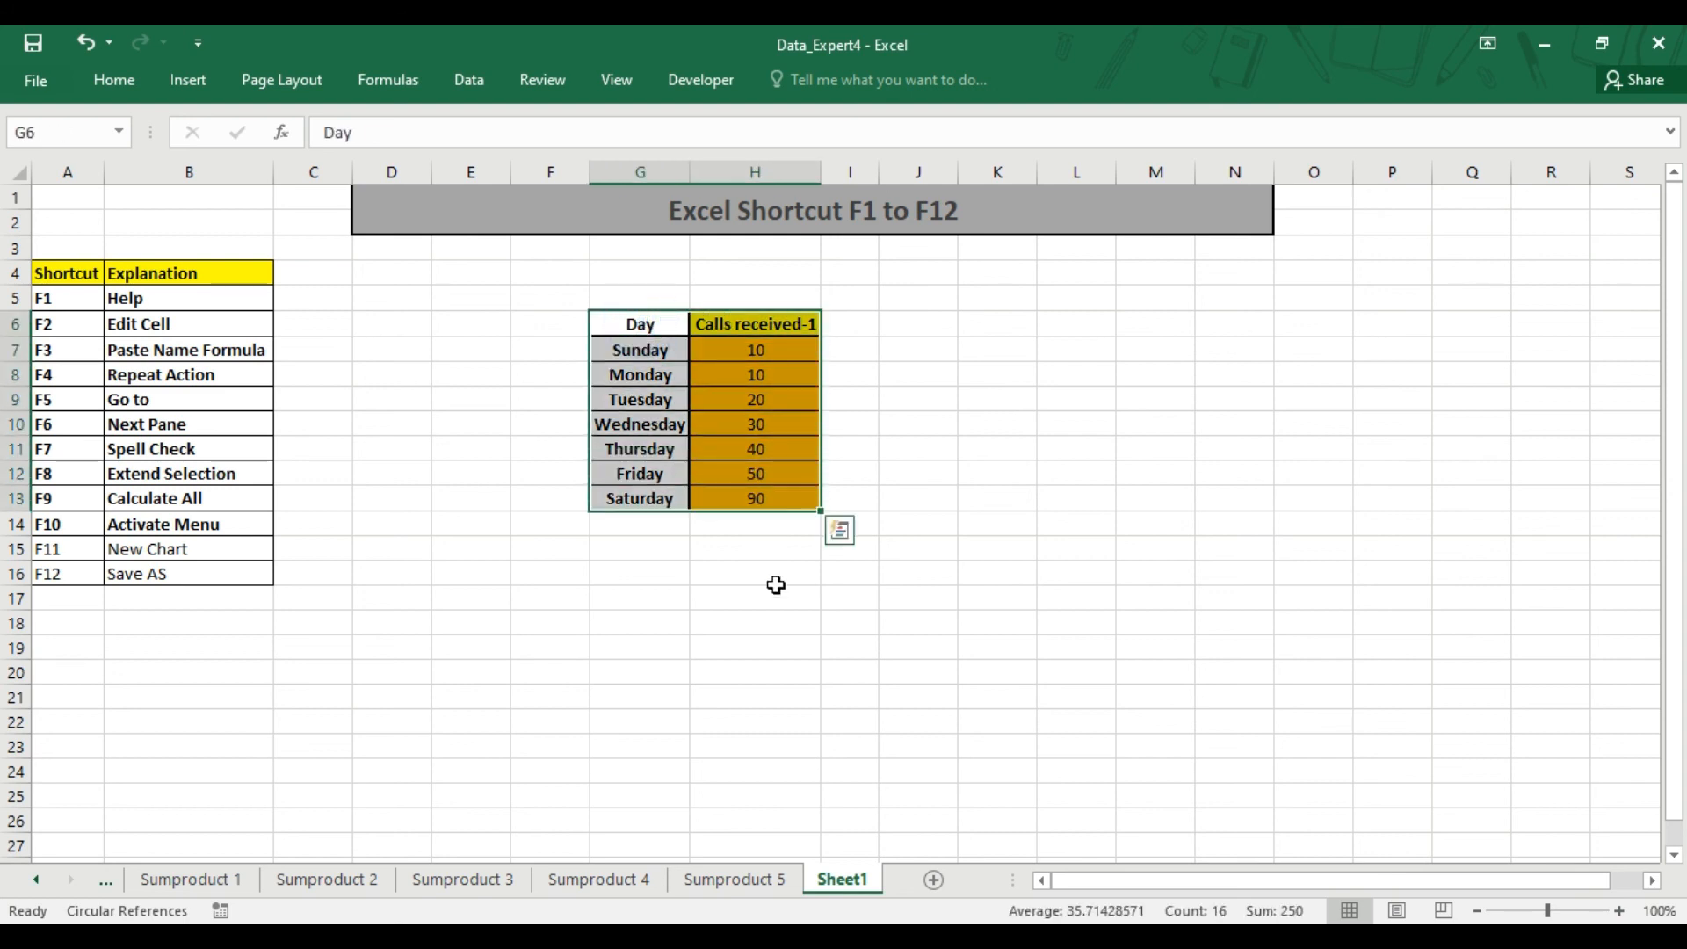
left_click(859, 425)
left_click(748, 378)
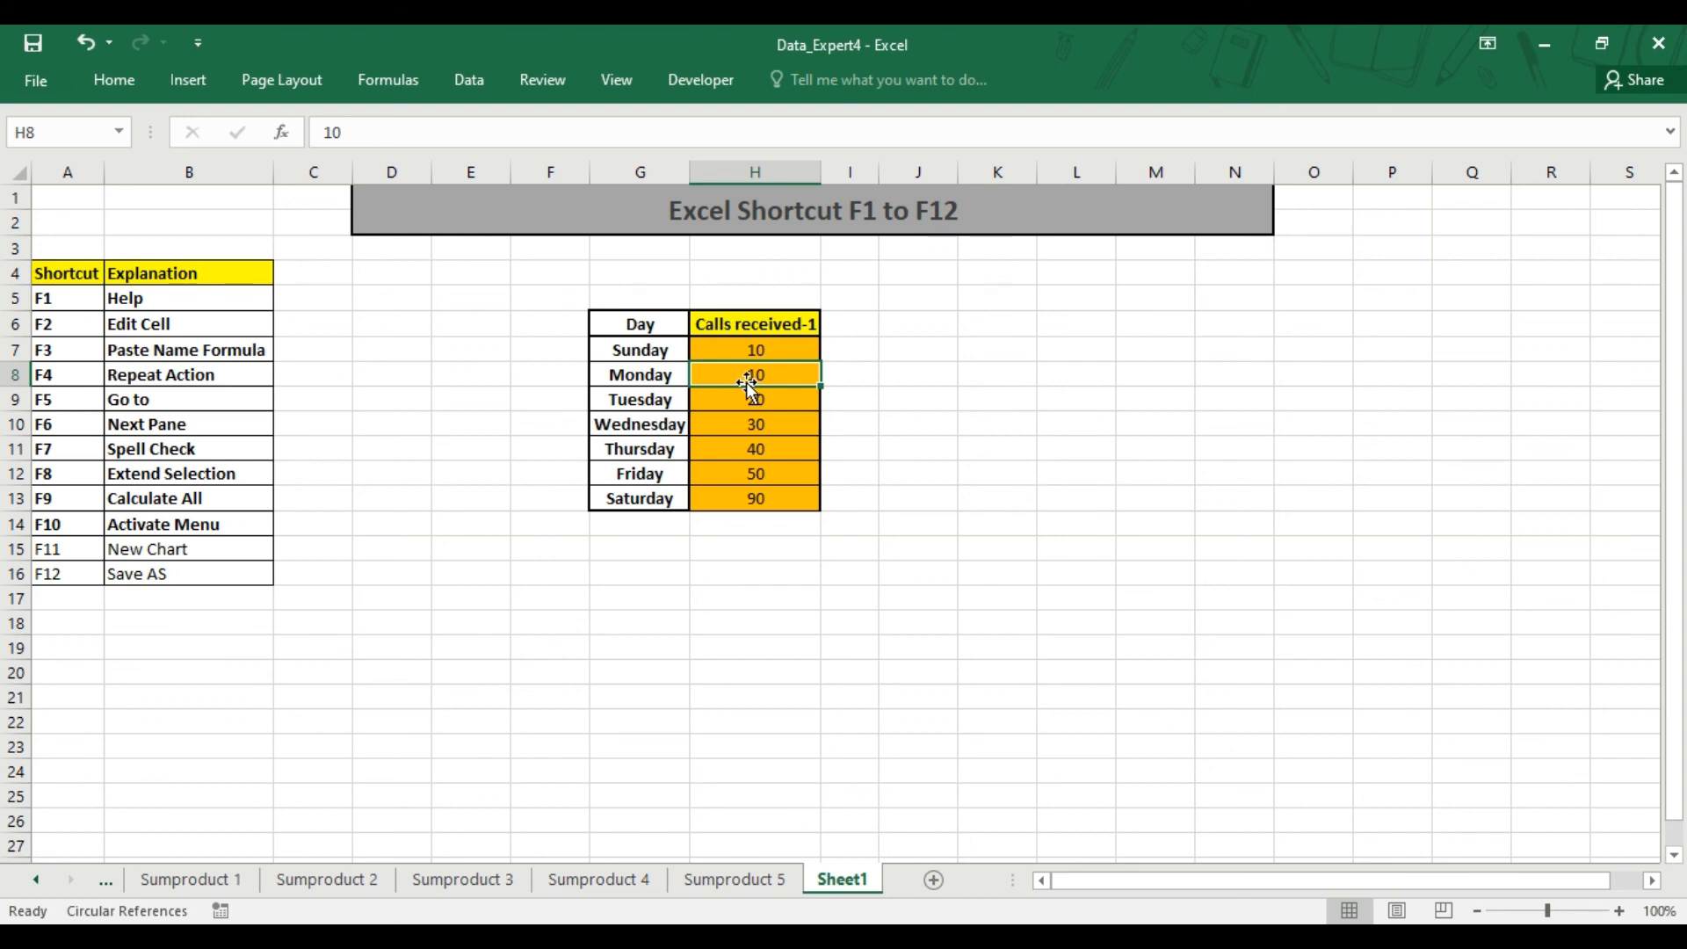
key("F11")
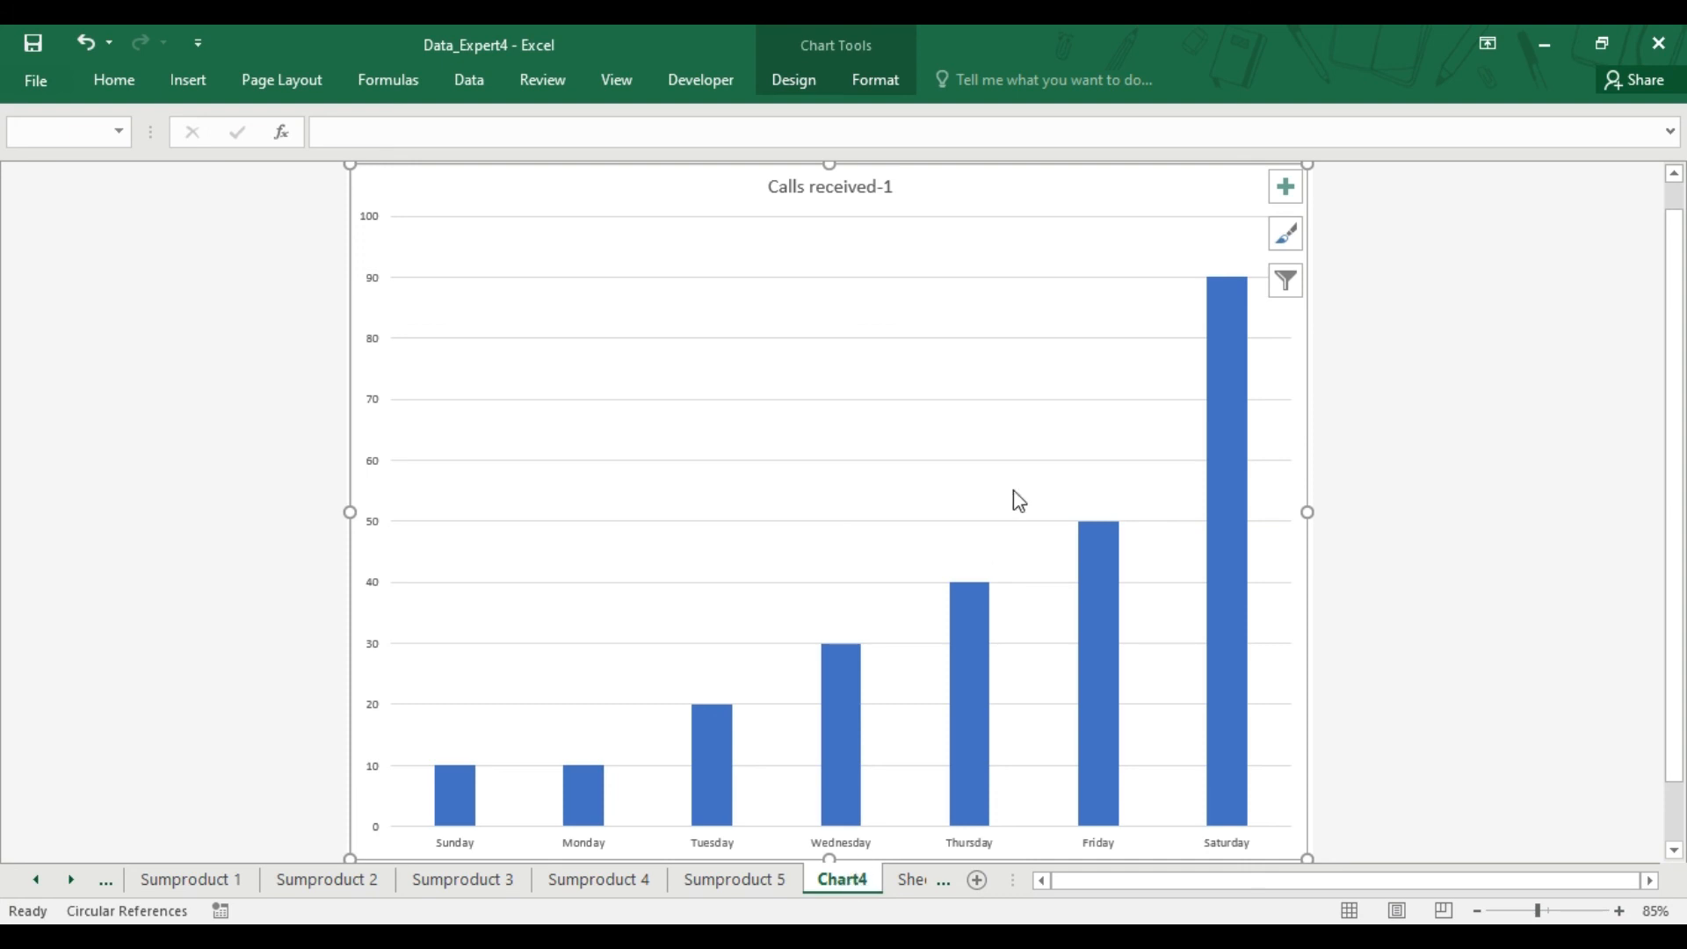
scroll(896, 597, "down", 1)
scroll(901, 611, "up", 1)
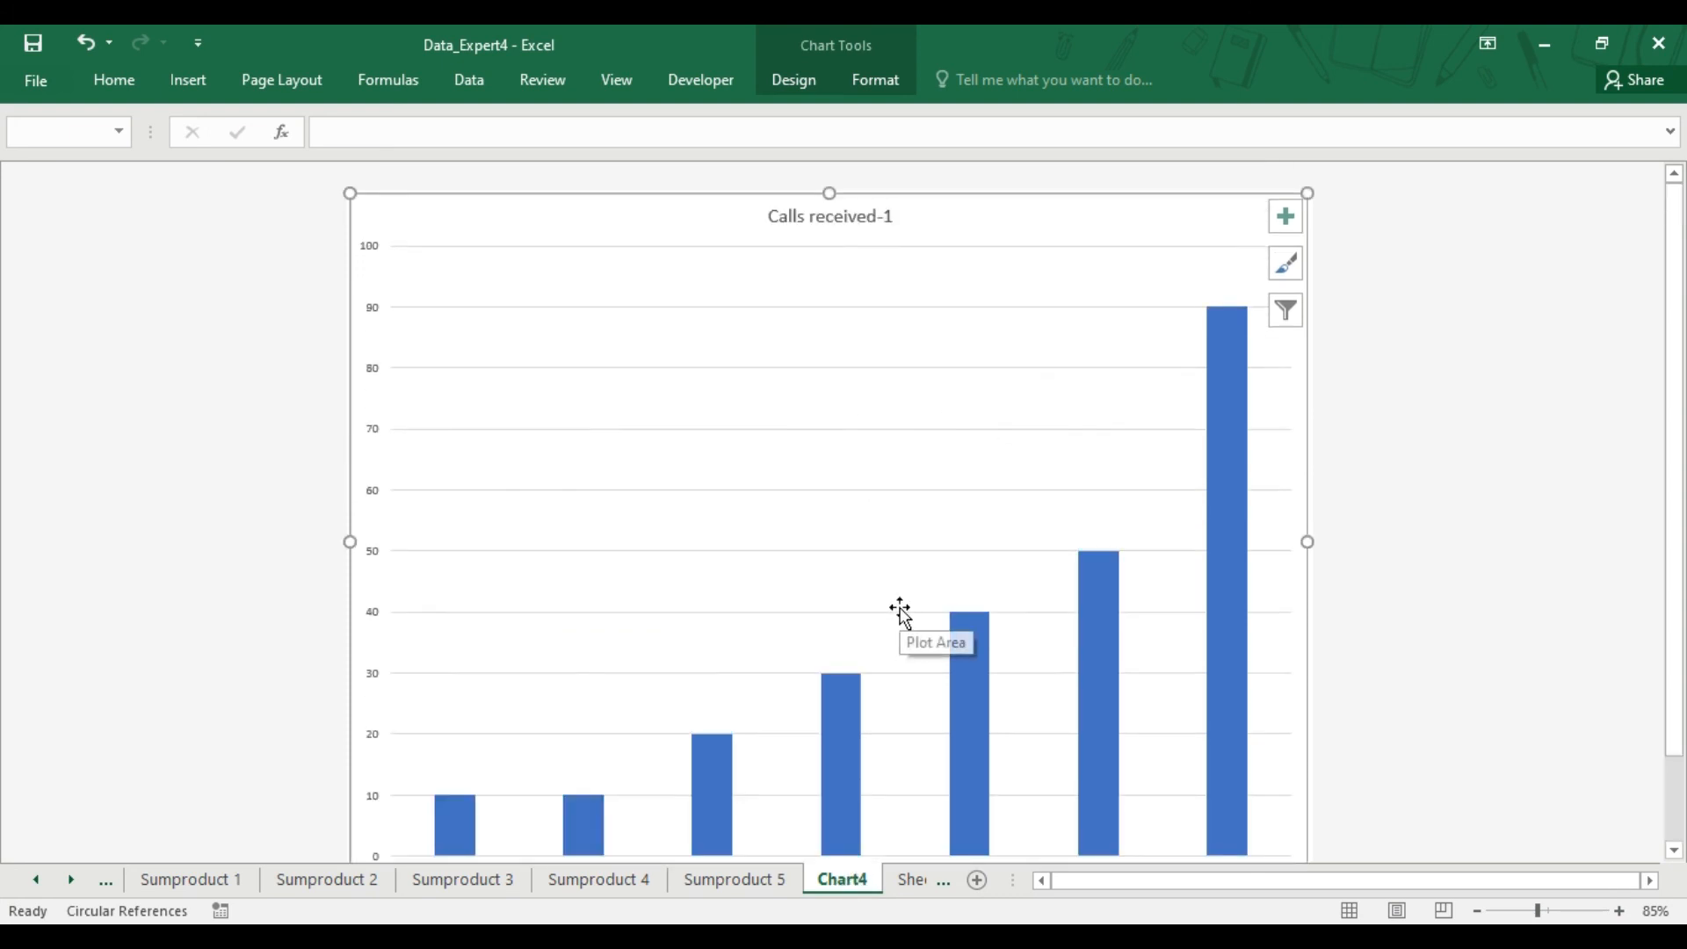
left_click(888, 880)
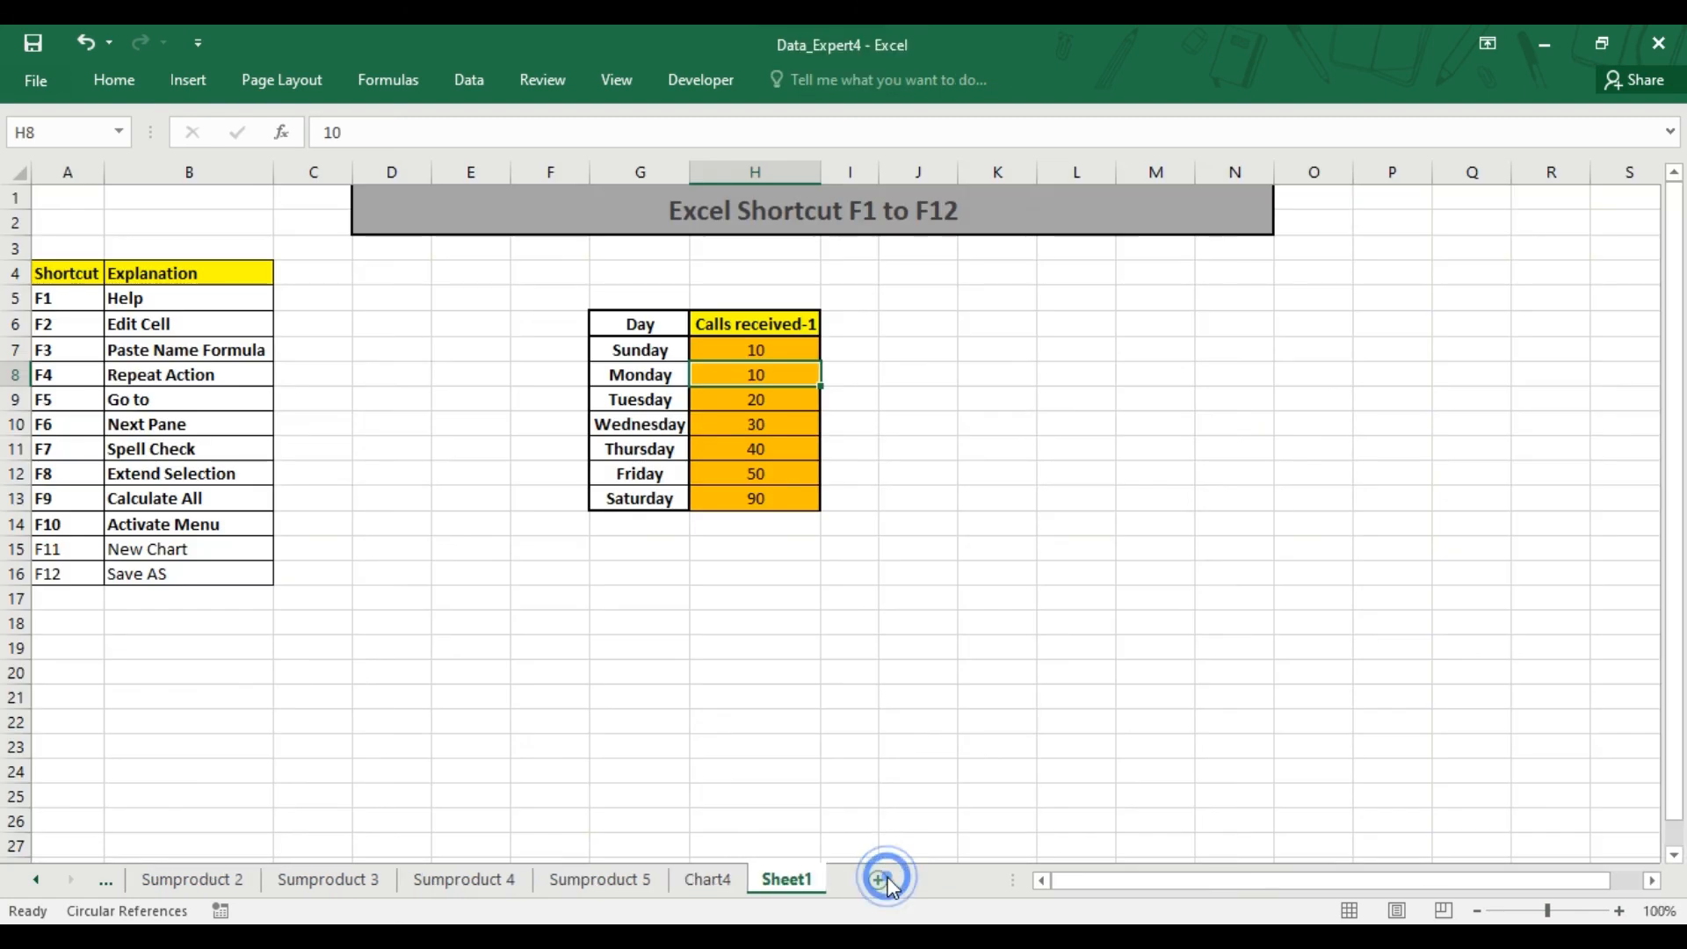
Step: Bold the F11 New Chart row of the shortcut table and deselect it
left_click(848, 473)
left_click_drag(95, 550, 121, 555)
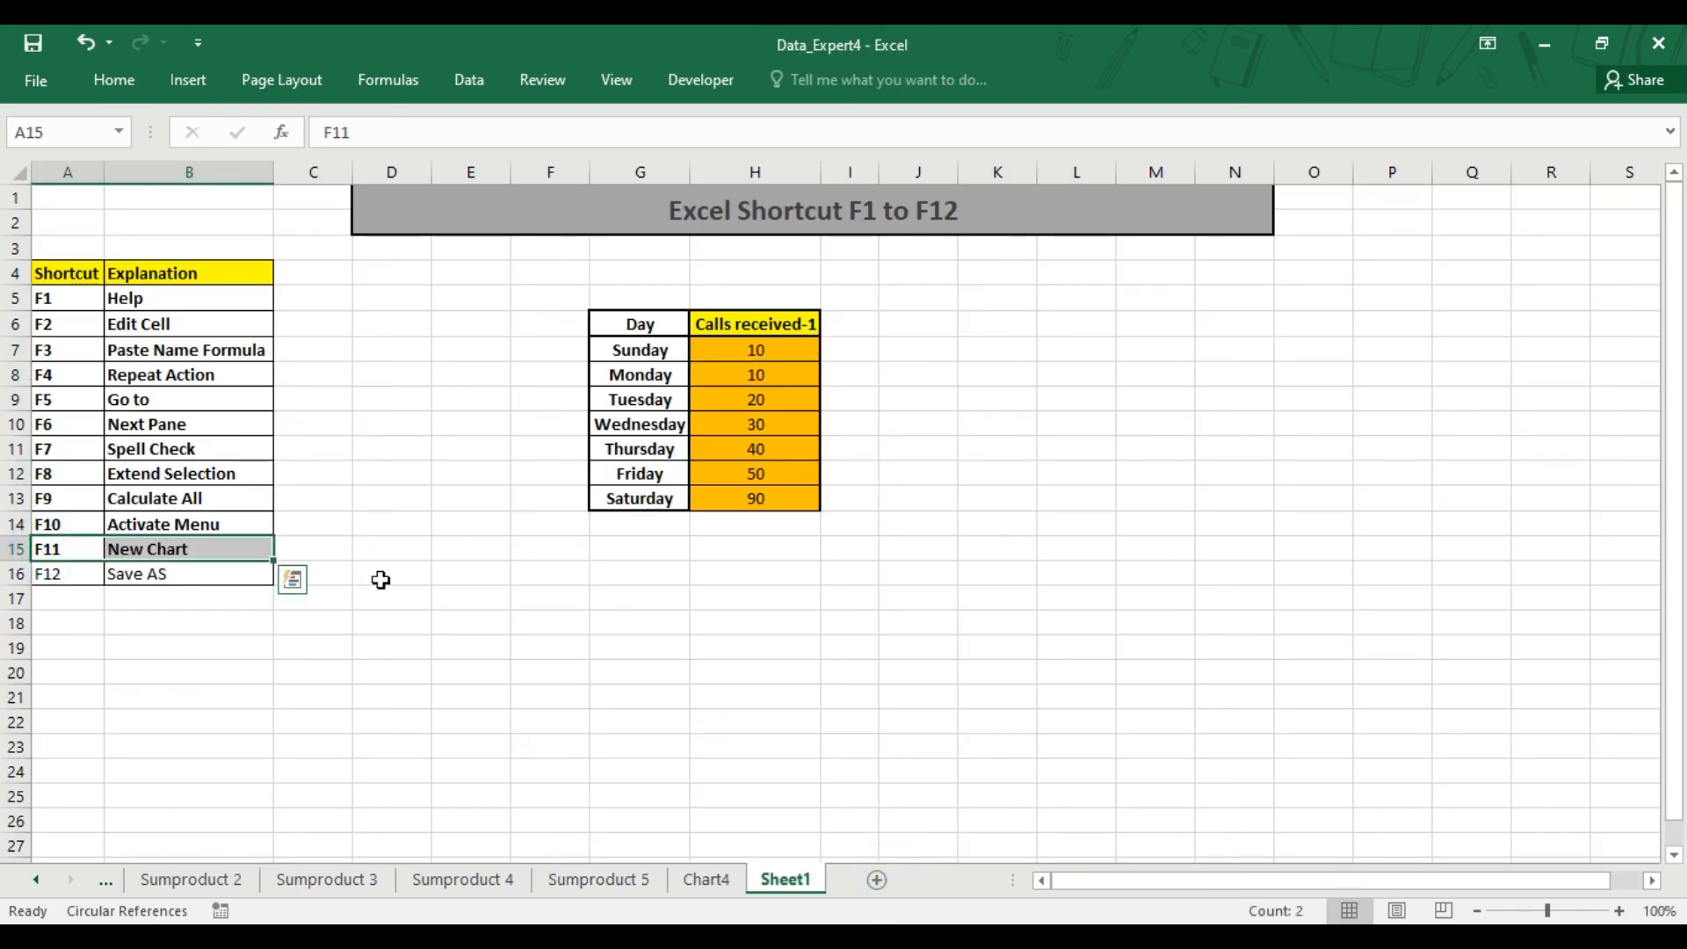
left_click(451, 624)
left_click(439, 493)
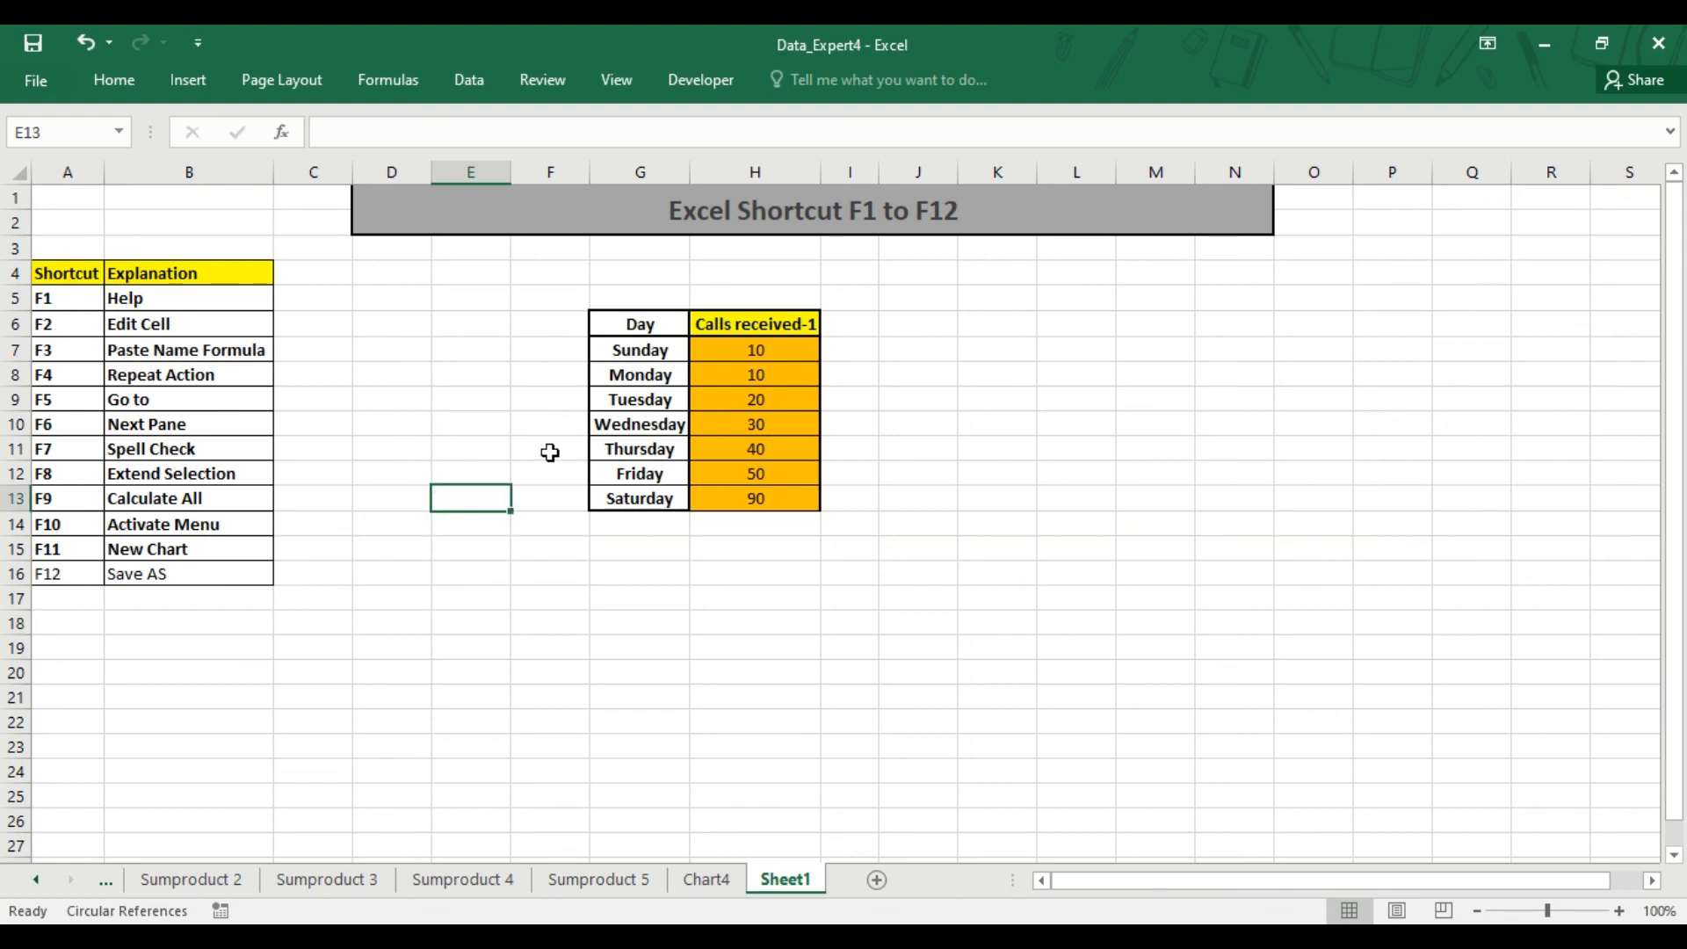
Step: Show the Save As dialog with its list of available file types, and cancel without saving
left_click(449, 566)
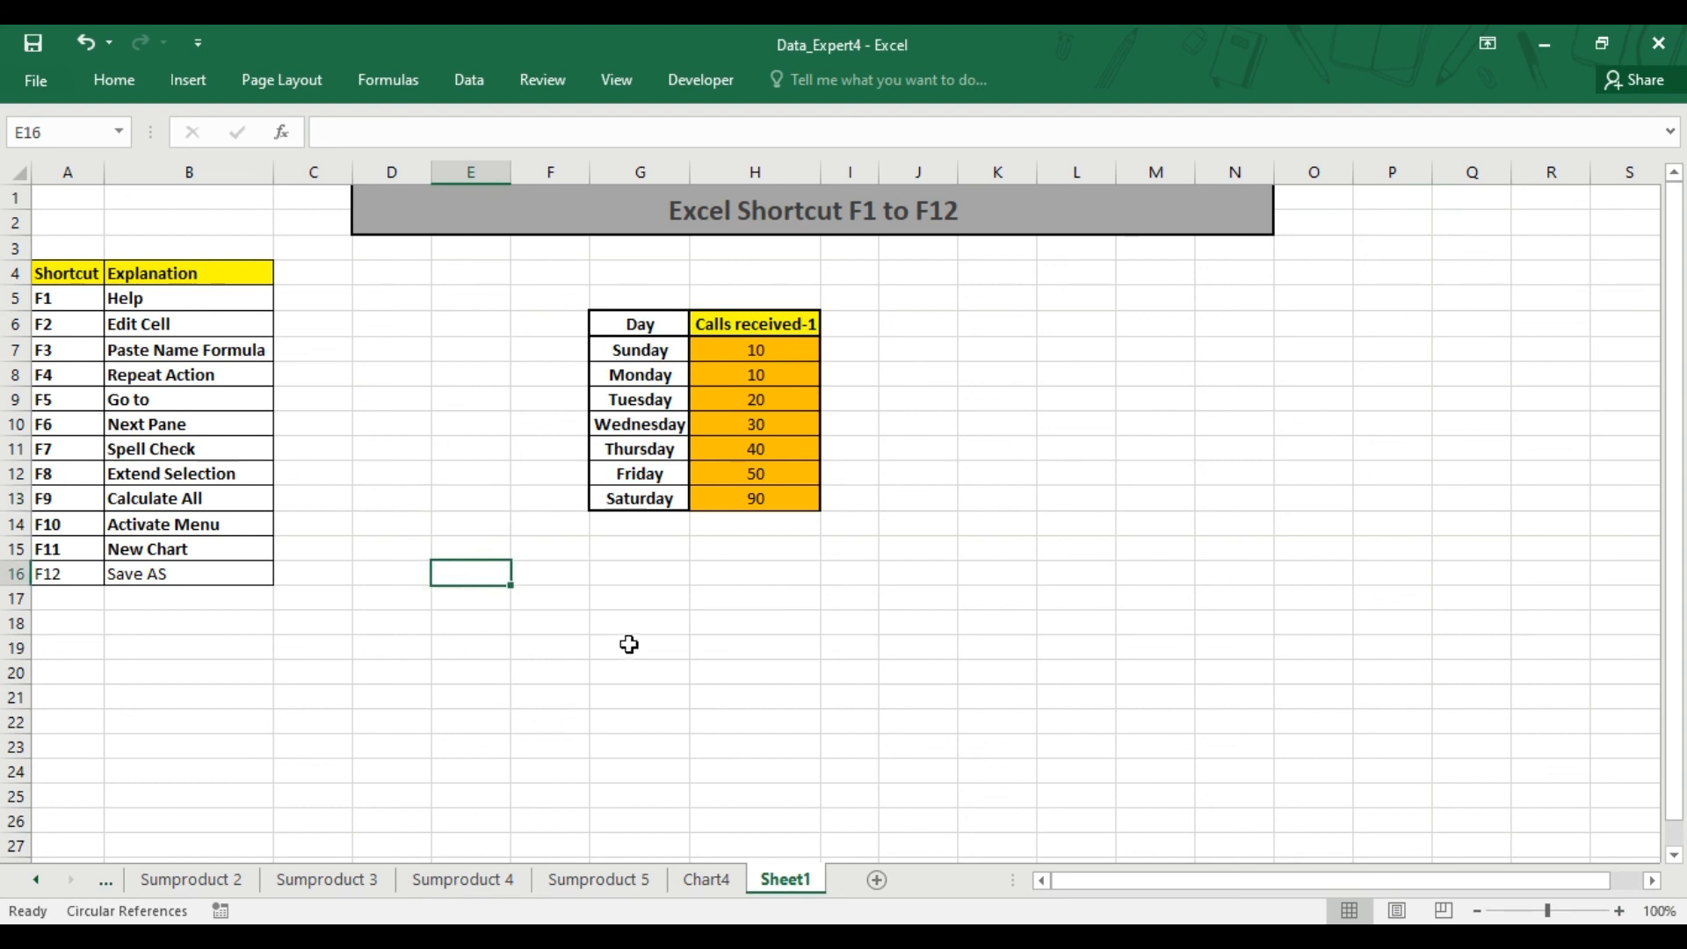
key("F12")
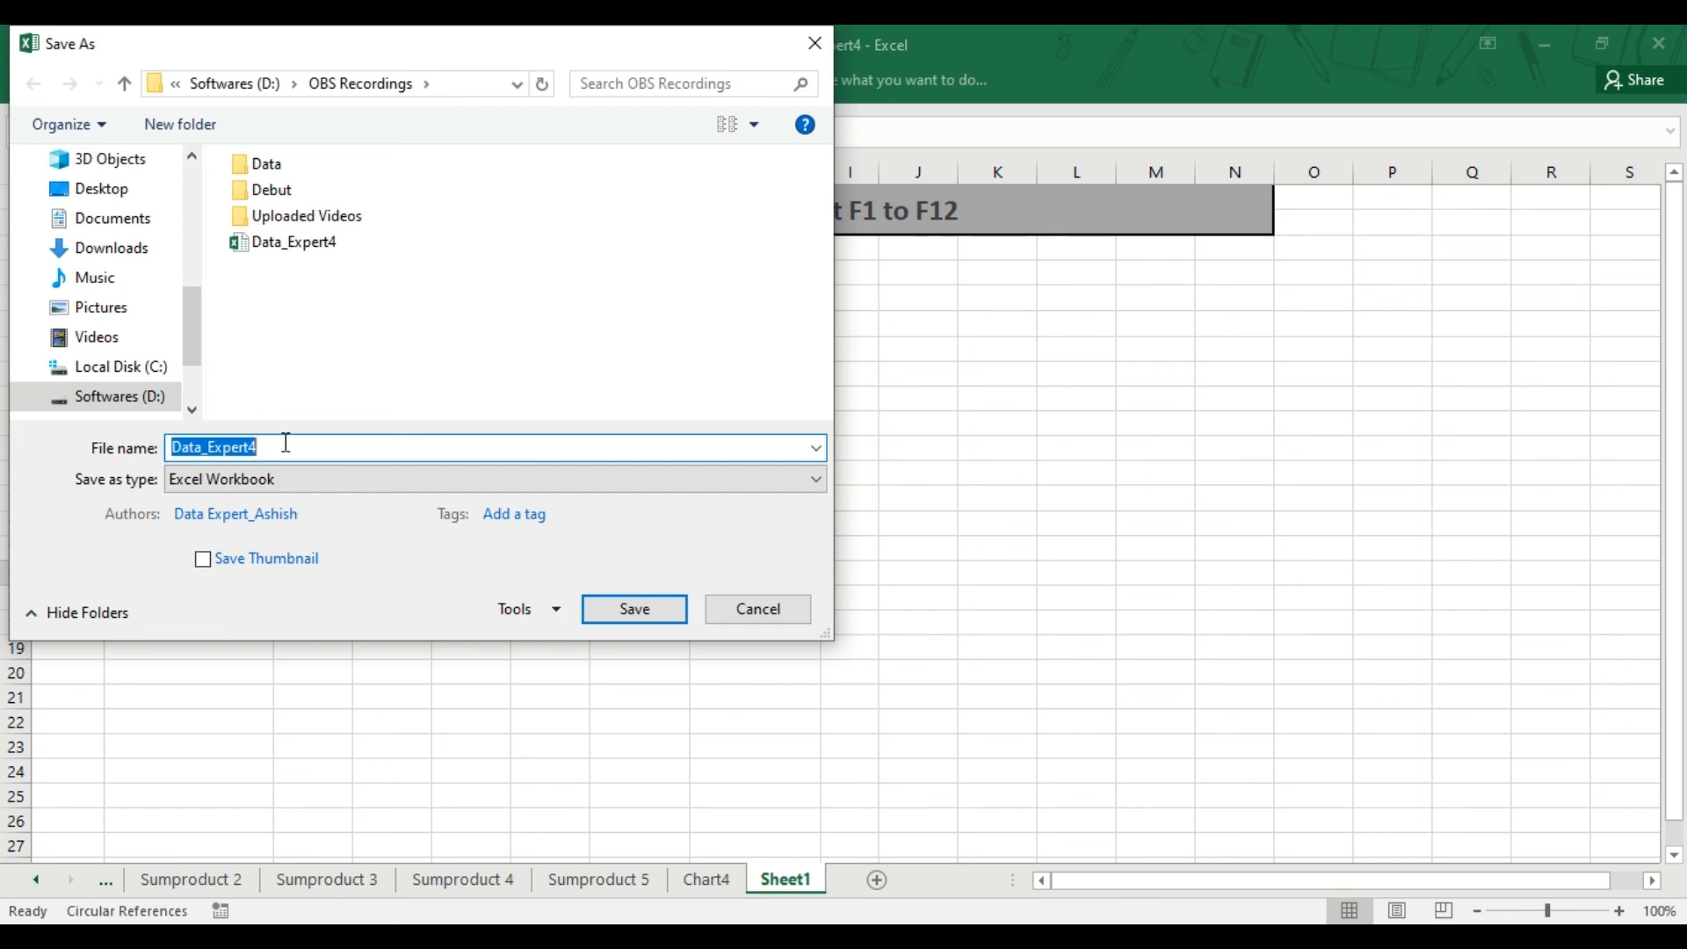
left_click(276, 474)
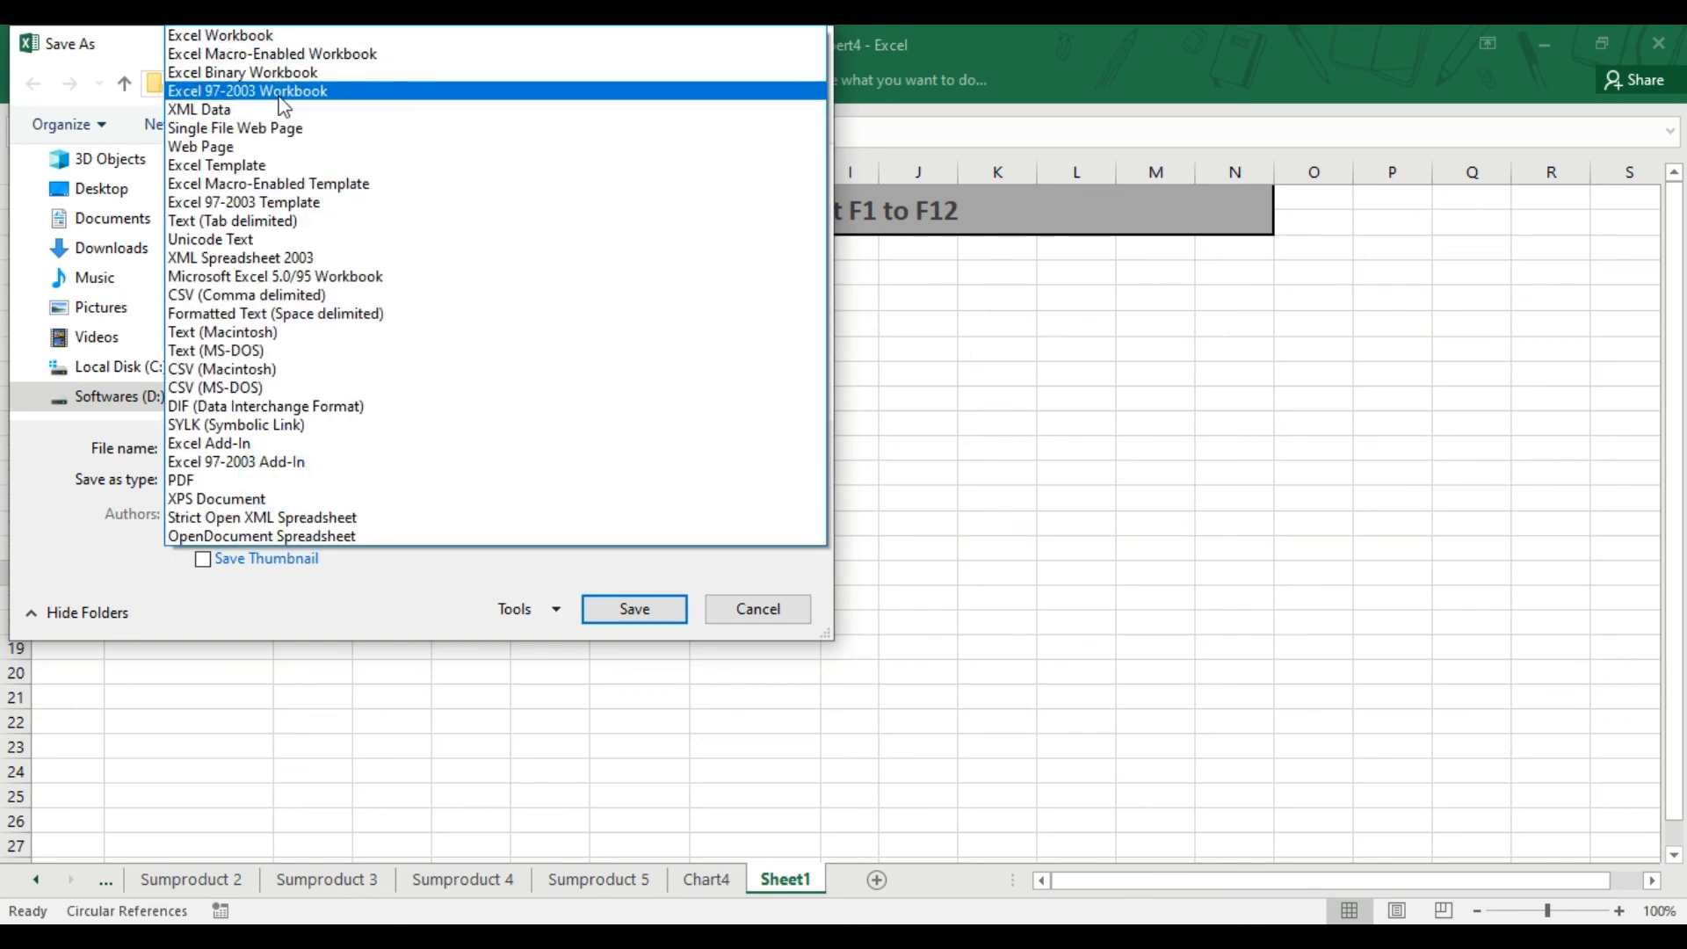
left_click(371, 585)
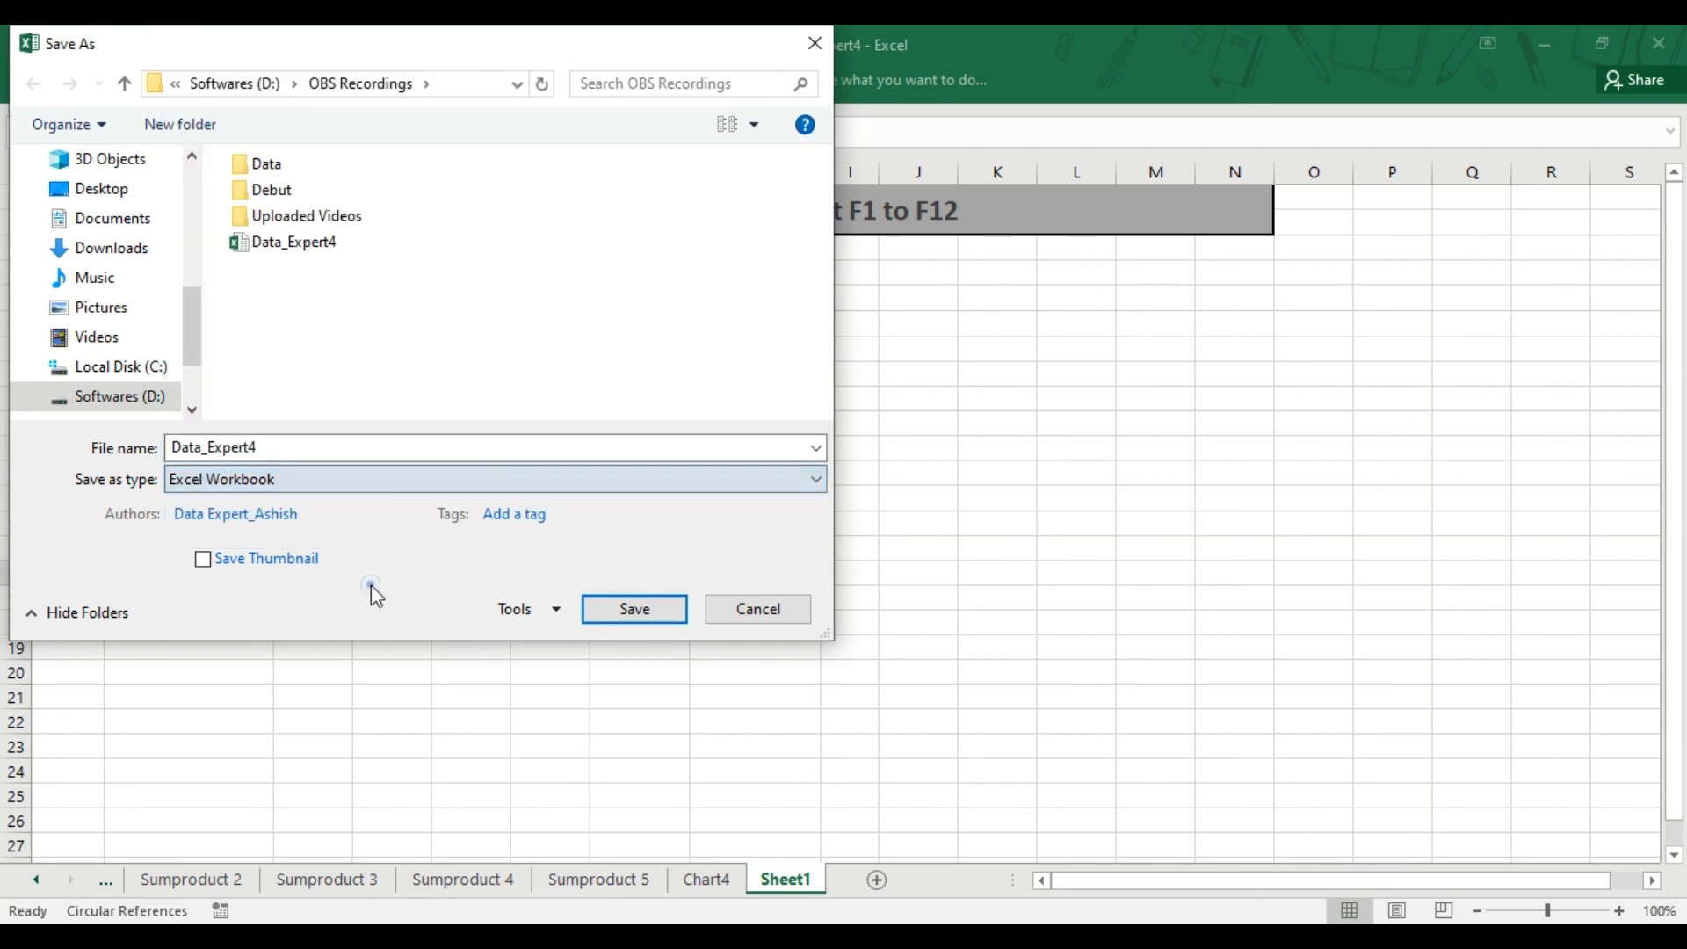
left_click(800, 610)
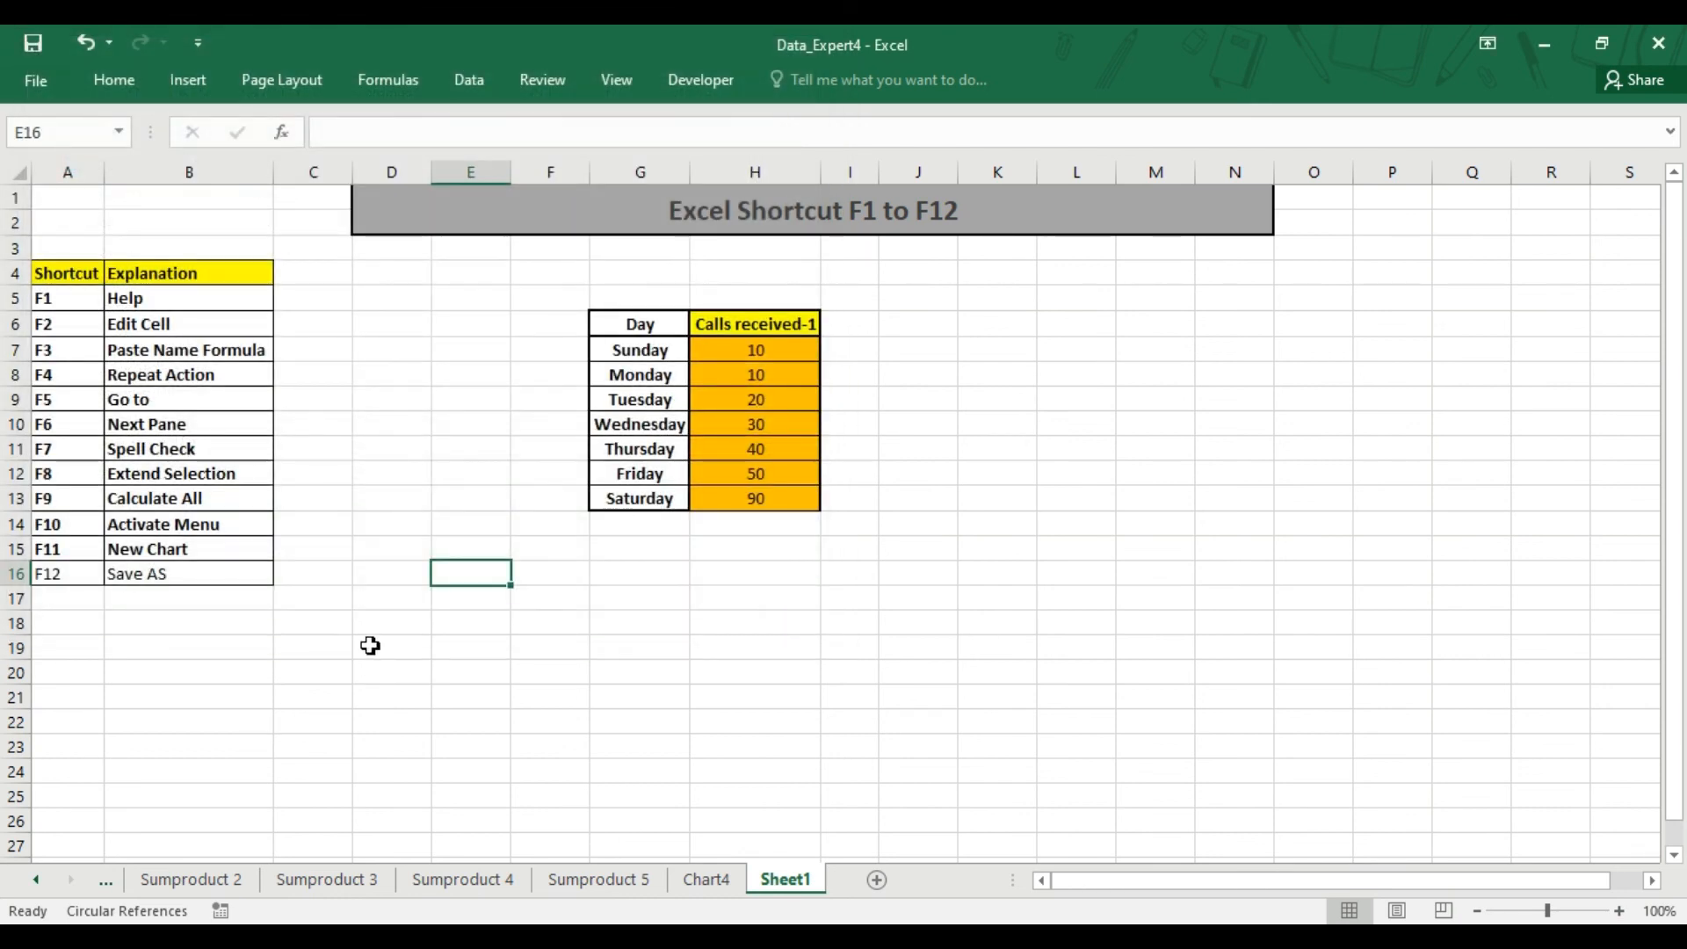
Step: Bold the F12 Save AS row of the shortcut table and deselect it
key("Right")
key("Right")
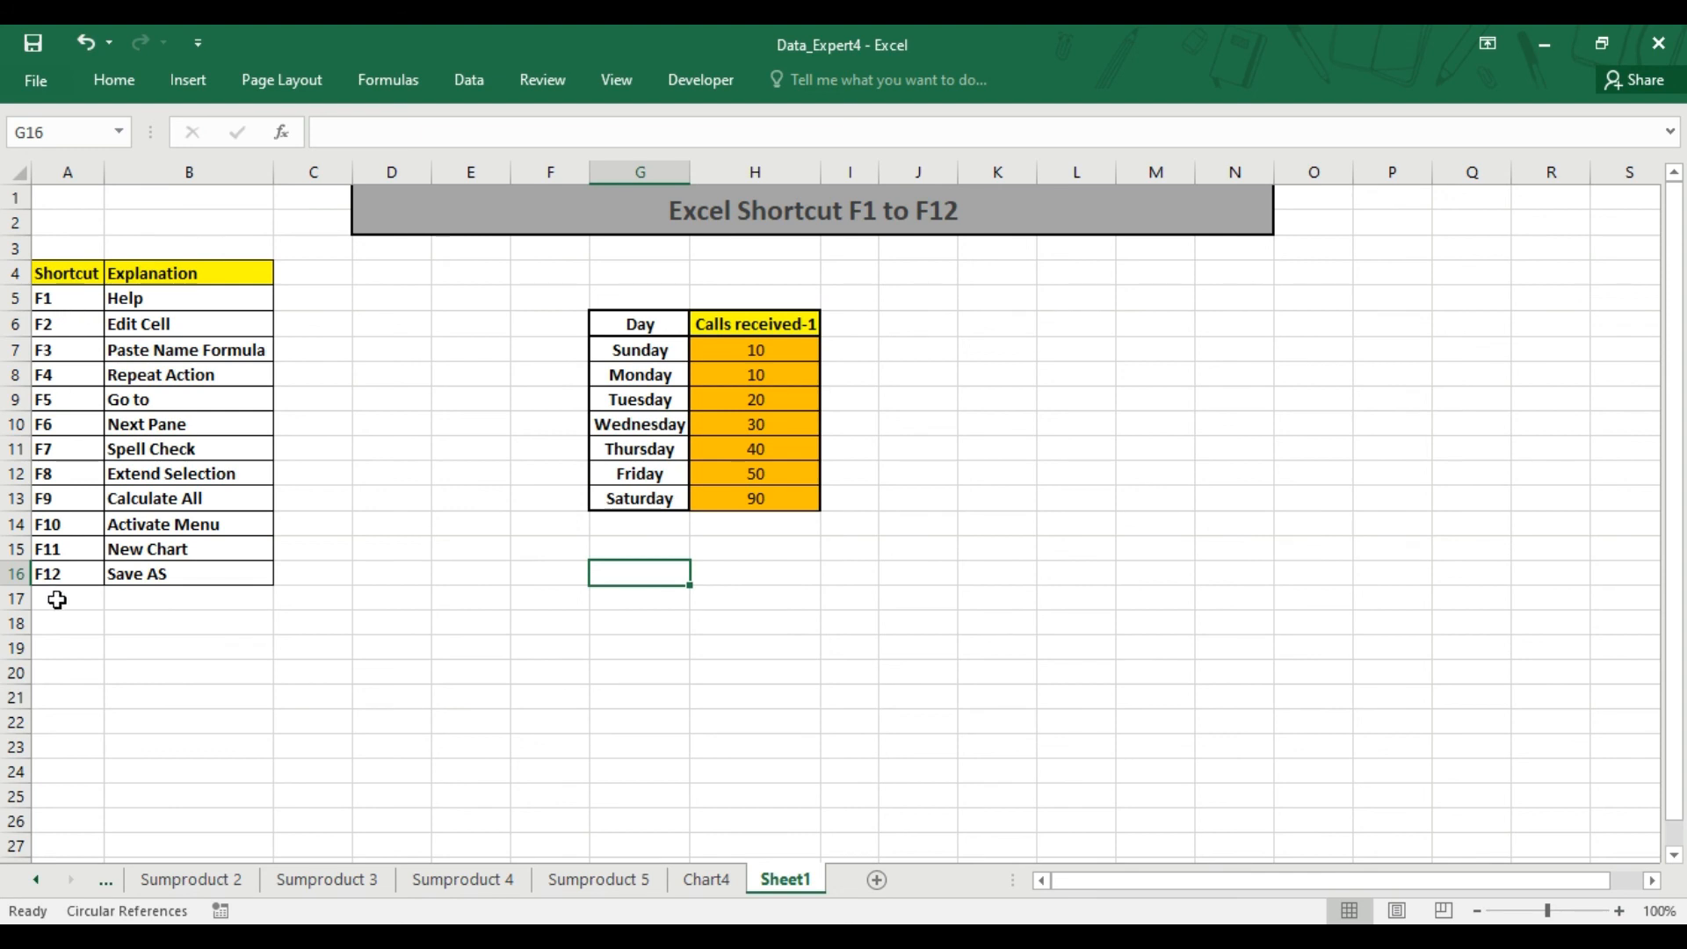
left_click(361, 394)
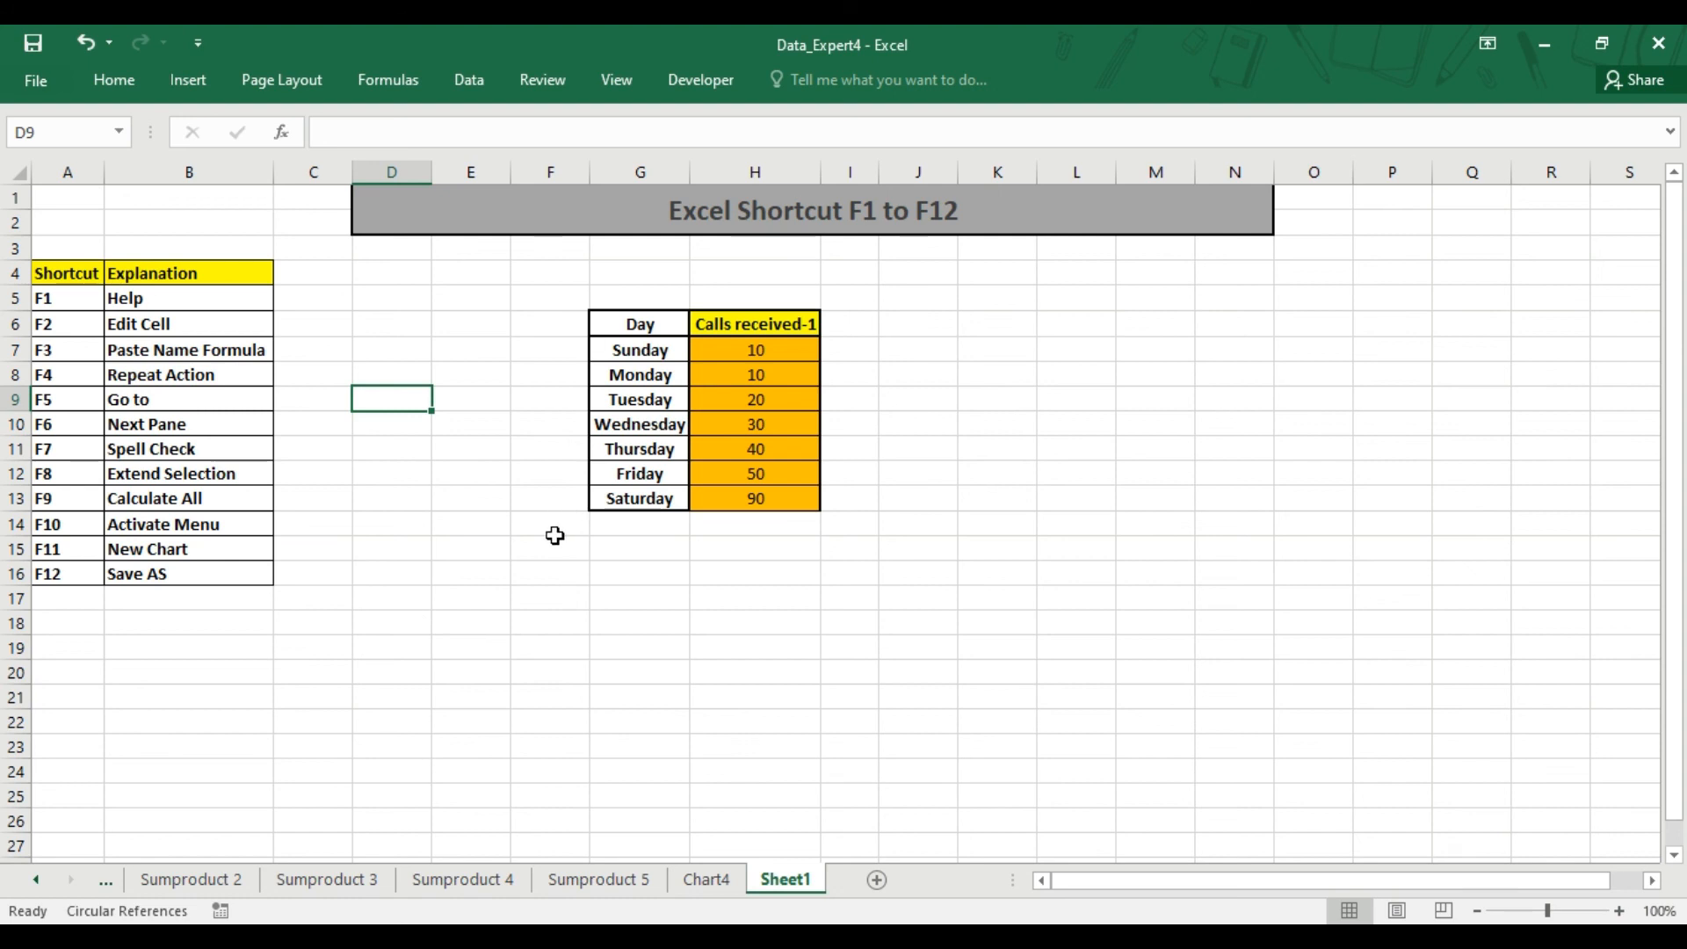
left_click(462, 477)
left_click(448, 376)
left_click(402, 322)
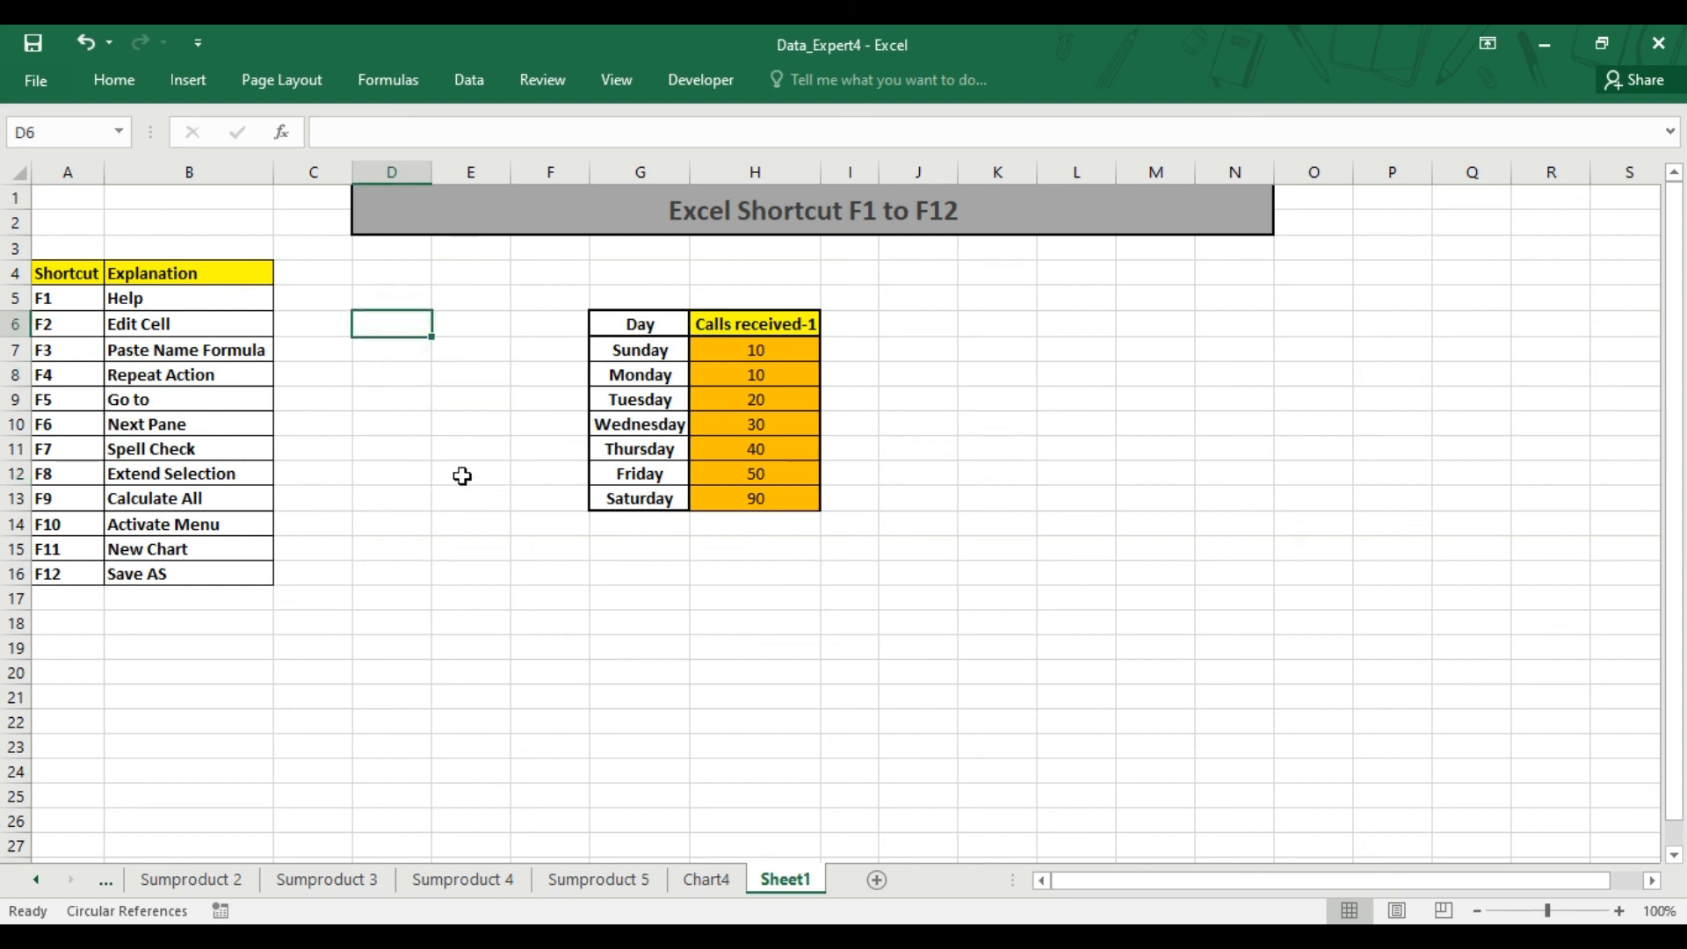
left_click(437, 492)
left_click(450, 349)
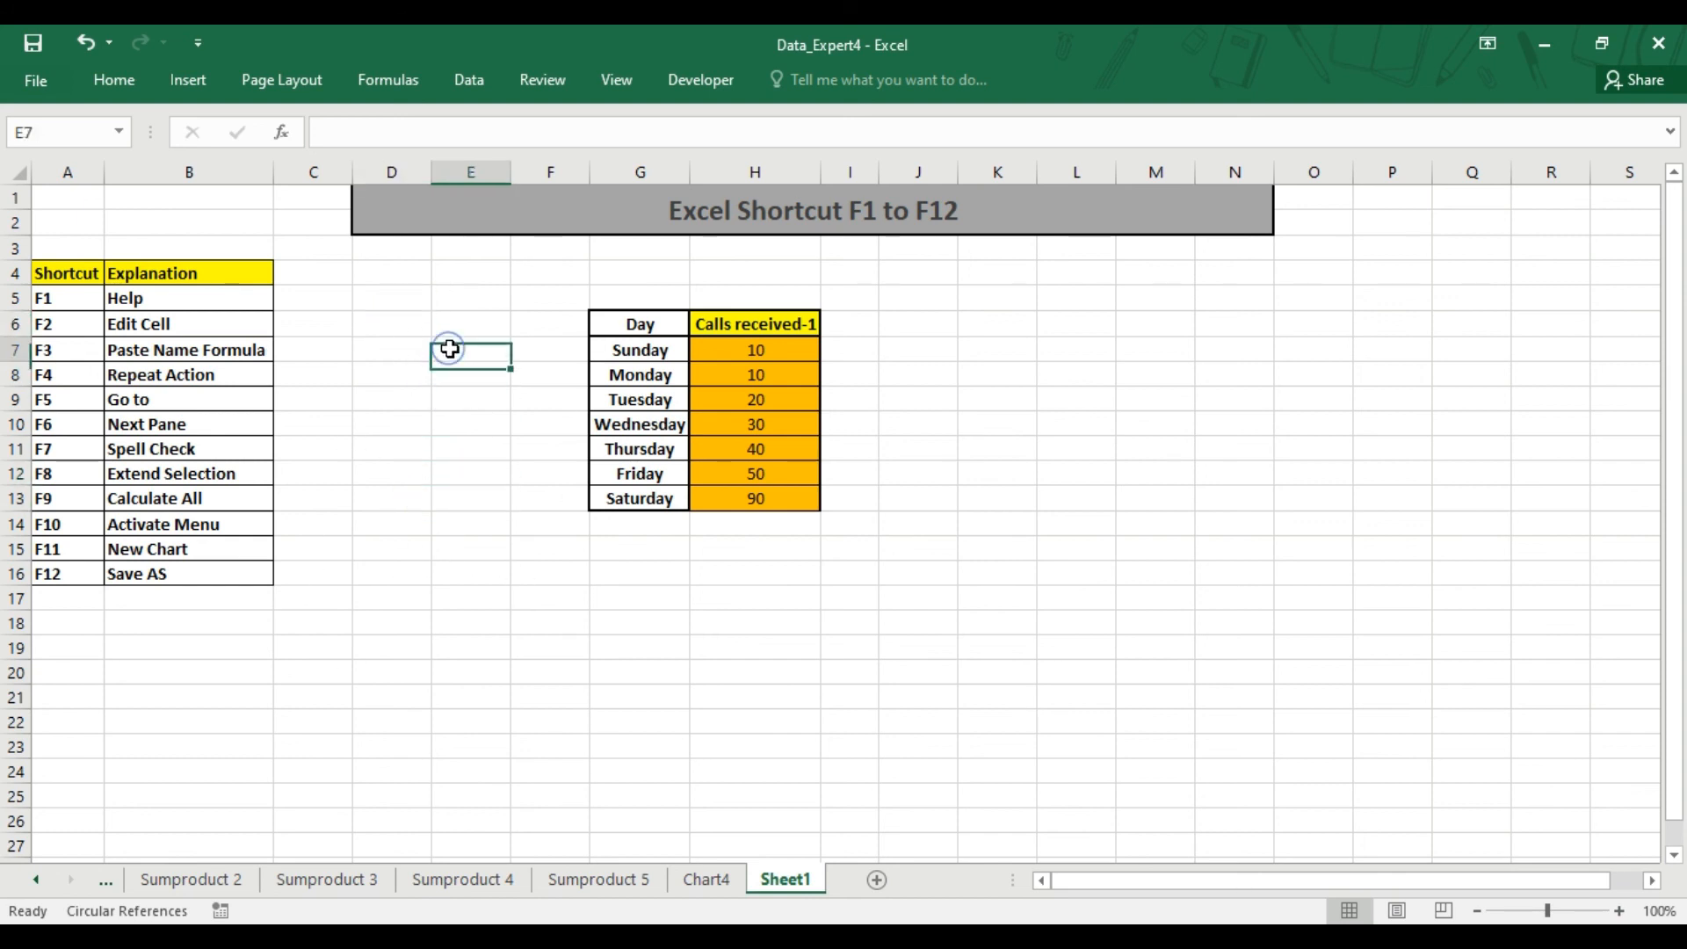
left_click(416, 390)
left_click(450, 332)
left_click(395, 468)
left_click(383, 332)
left_click(398, 479)
left_click(424, 344)
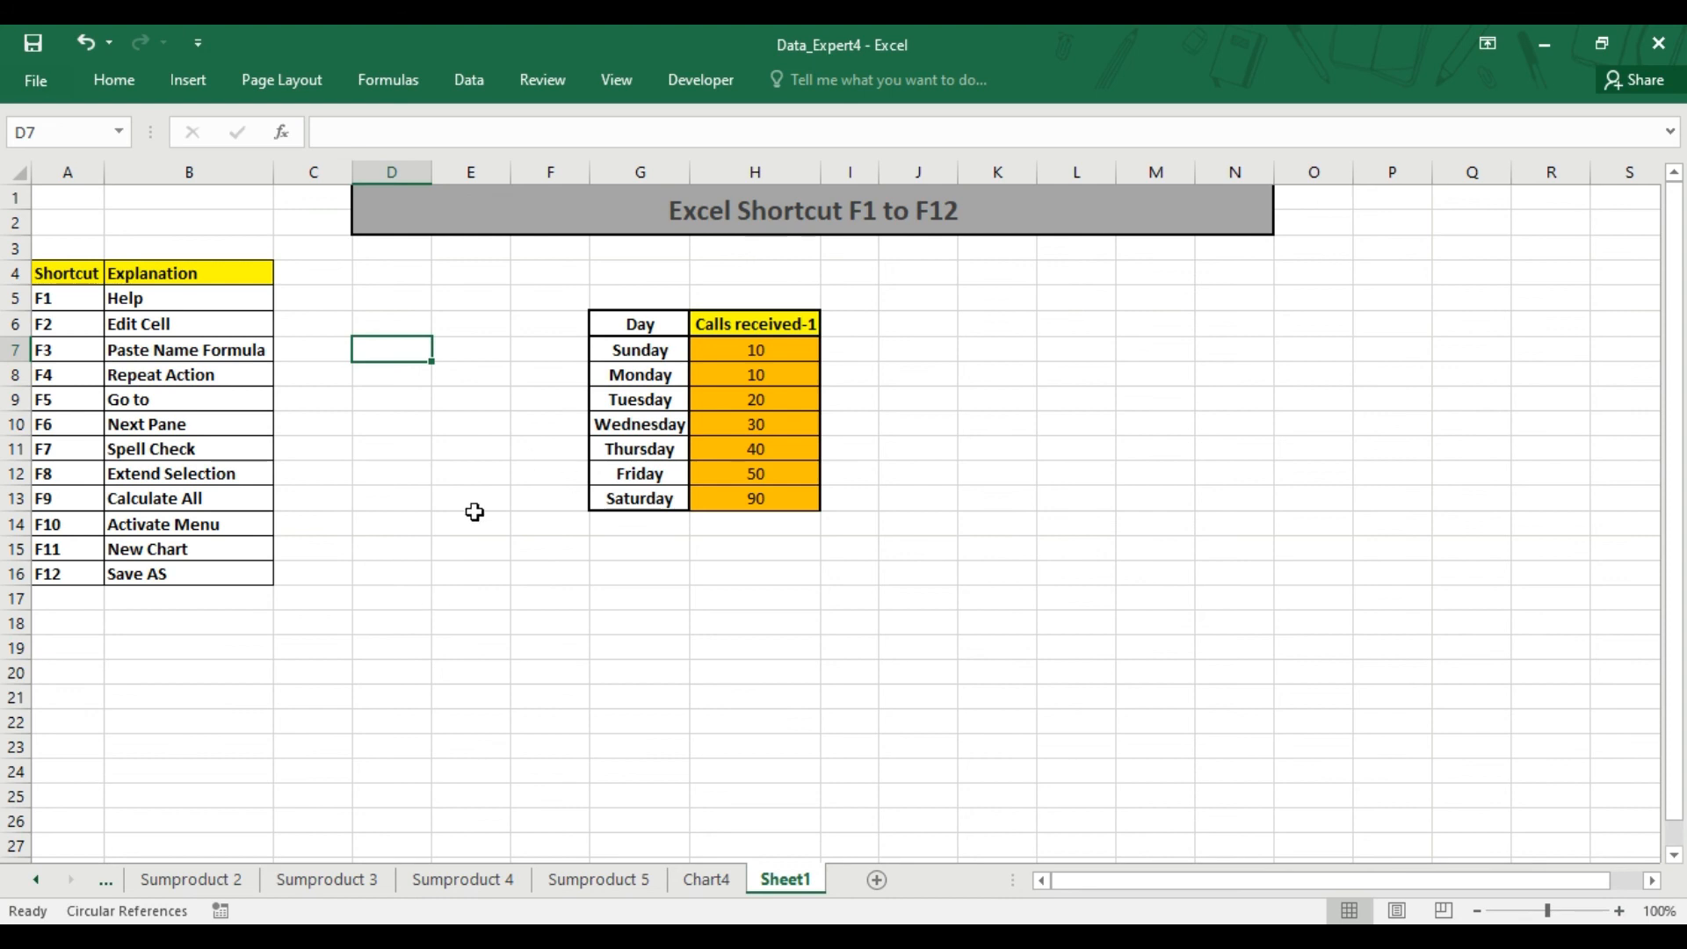